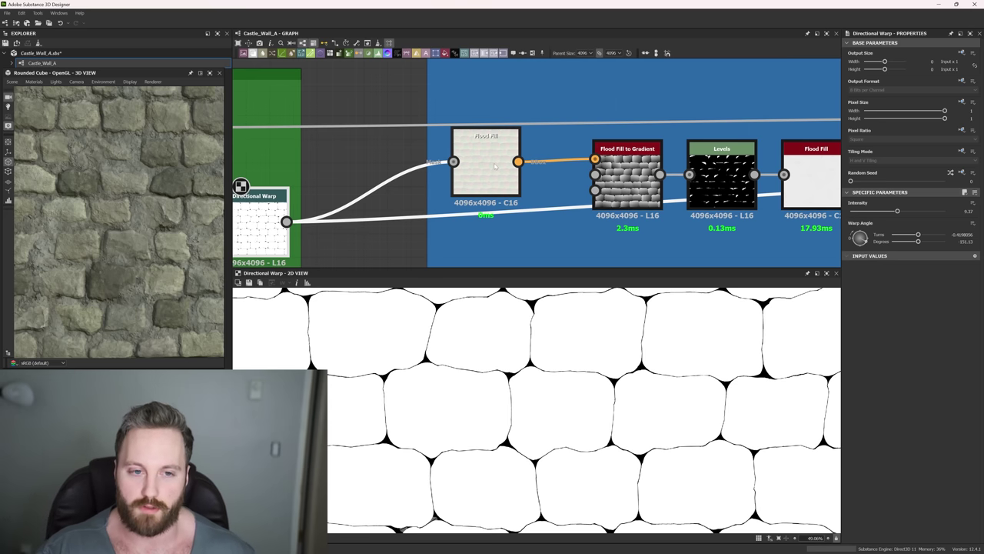
- Preview nodes from the stone shape and Color - Form Emphasis sections, and inspect the castle wall closely in the 3D view
double_click(495, 165)
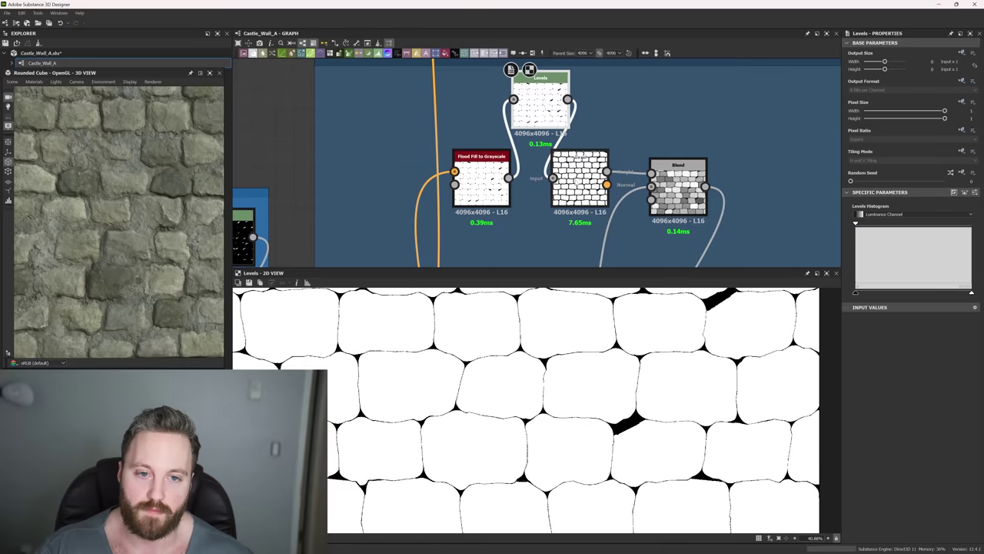
double_click(579, 177)
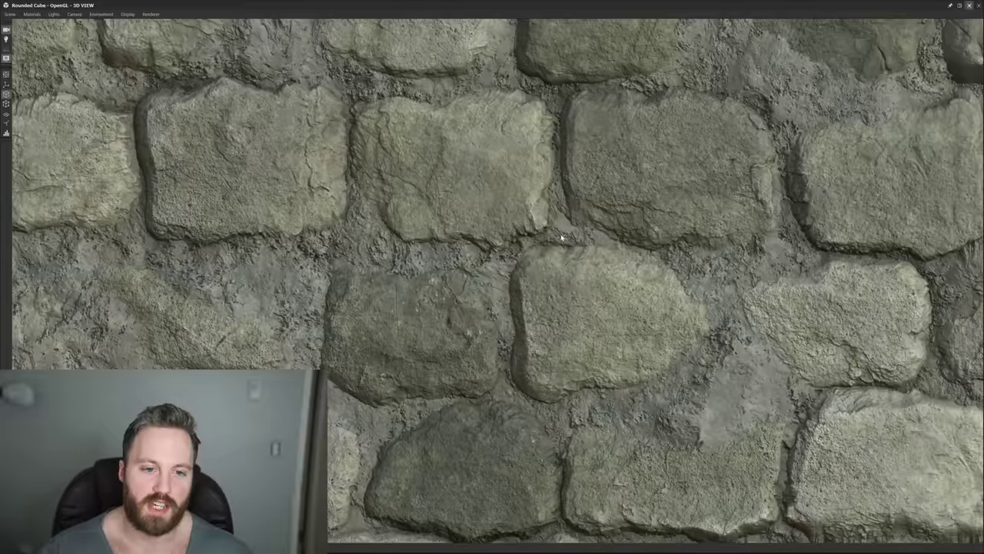
scroll(555, 243, up, 2)
scroll(507, 229, up, 2)
mouse_move(487, 220)
middle_down()
mouse_move(518, 227)
mouse_move(500, 206)
middle_up()
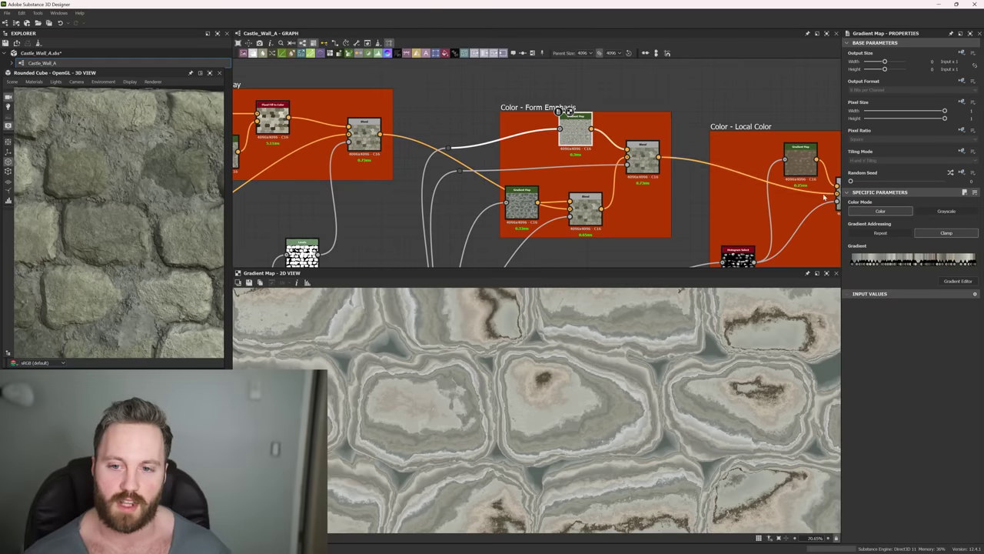
double_click(642, 158)
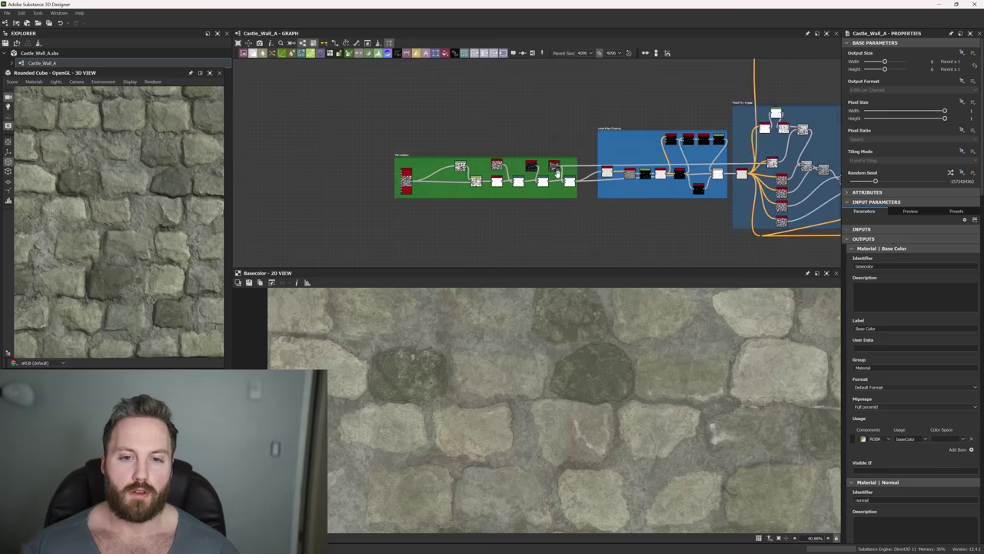
- Examine the overall layout of the Castle_Wall_A graph, following its sections from tile creation through the connected frames
scroll(614, 163, down, 2)
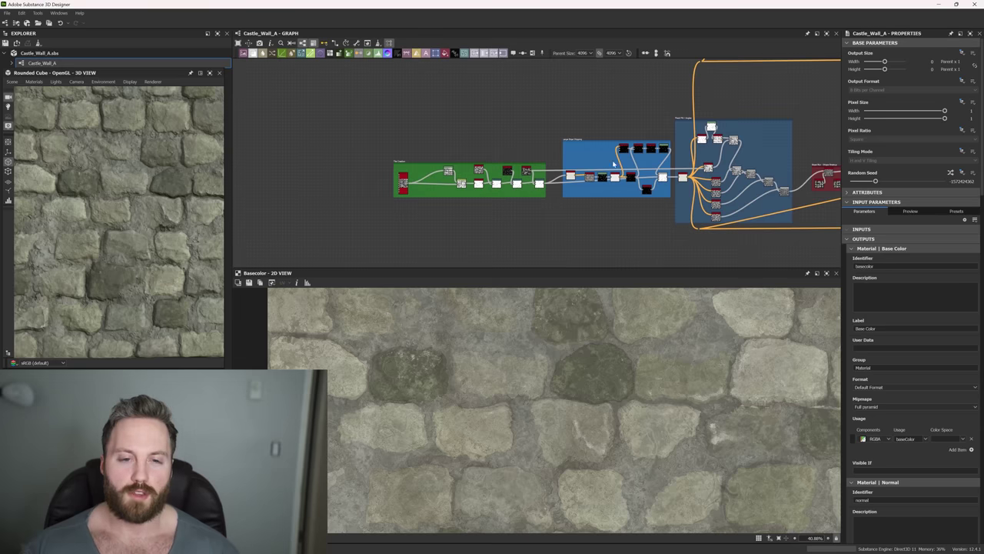
middle_drag(712, 154, 575, 175)
scroll(575, 176, down, 2)
middle_drag(639, 144, 506, 182)
scroll(507, 181, down, 2)
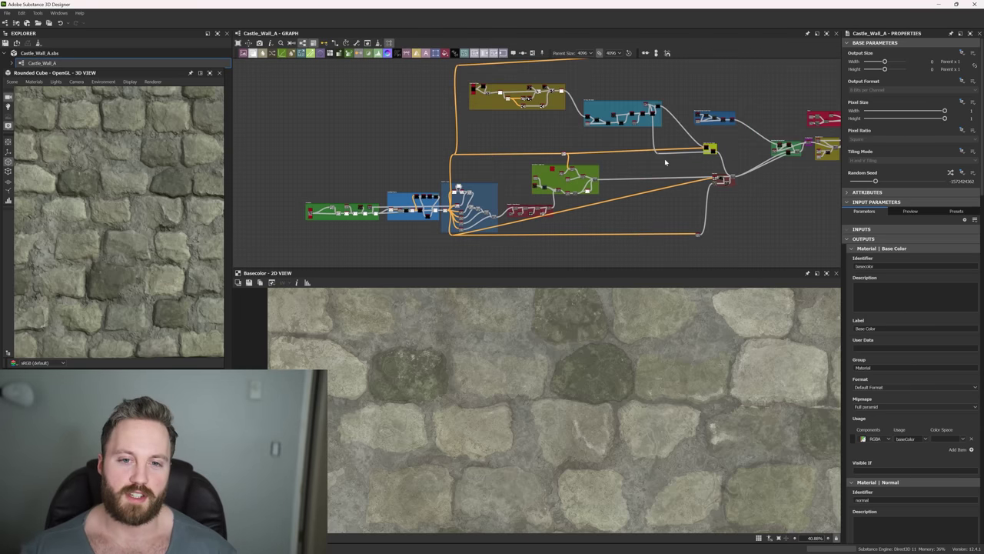
middle_drag(771, 140, 630, 188)
scroll(631, 188, down, 3)
scroll(498, 195, up, 4)
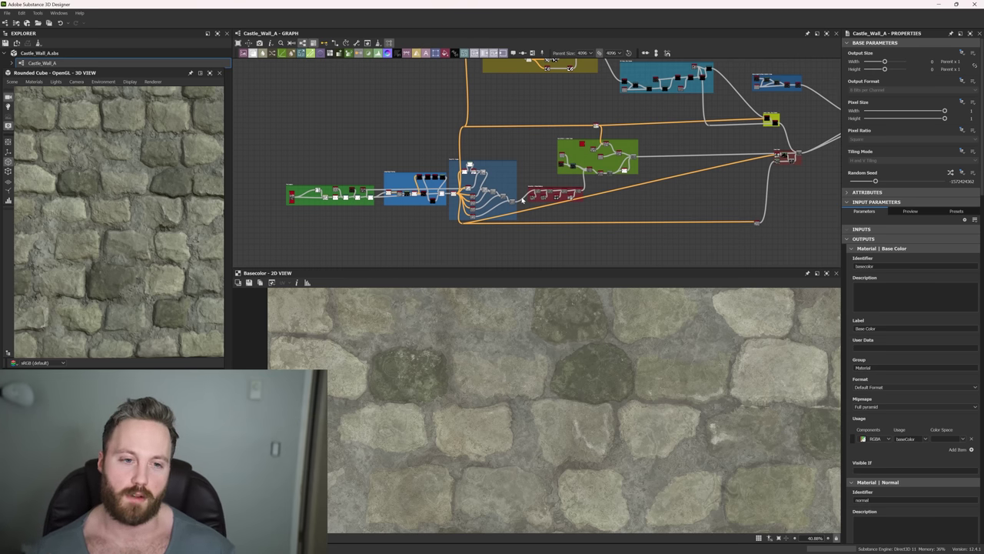
scroll(538, 185, up, 2)
scroll(532, 176, down, 1)
middle_drag(539, 163, 496, 181)
scroll(564, 166, down, 2)
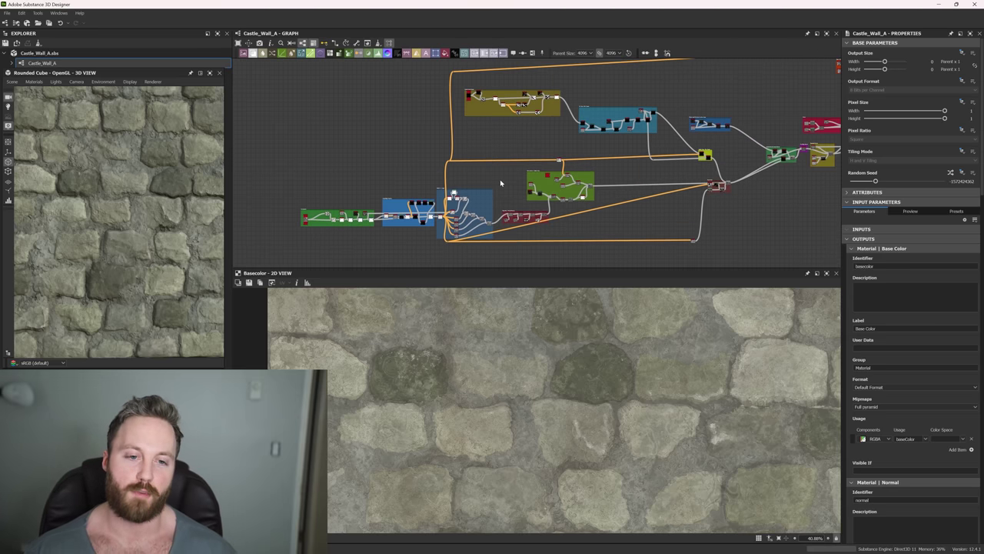
scroll(503, 188, up, 1)
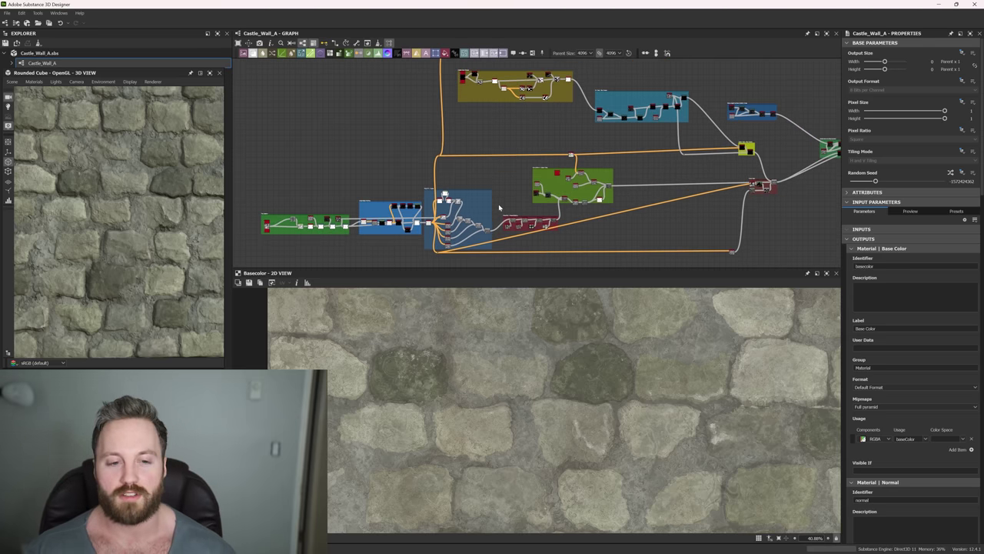
scroll(507, 186, up, 2)
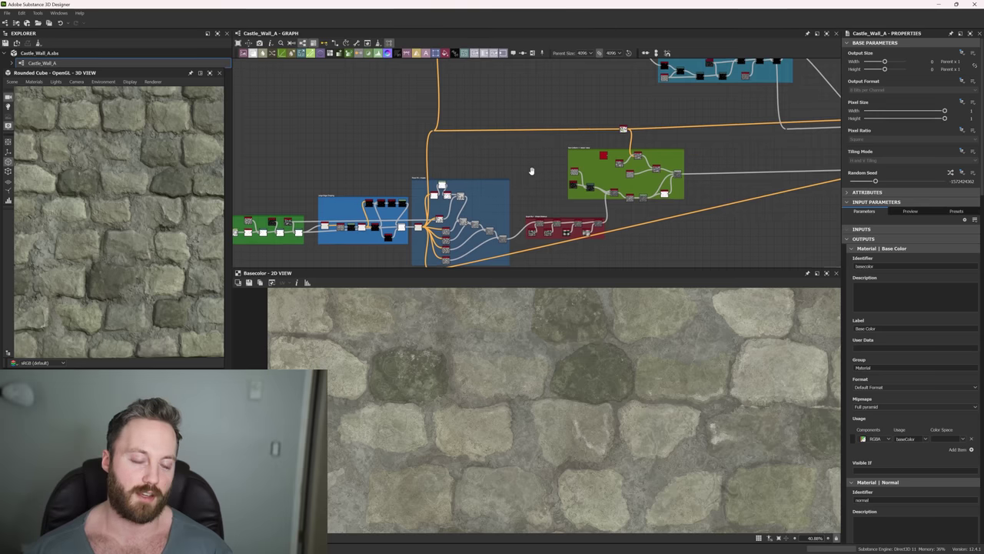
scroll(529, 185, up, 2)
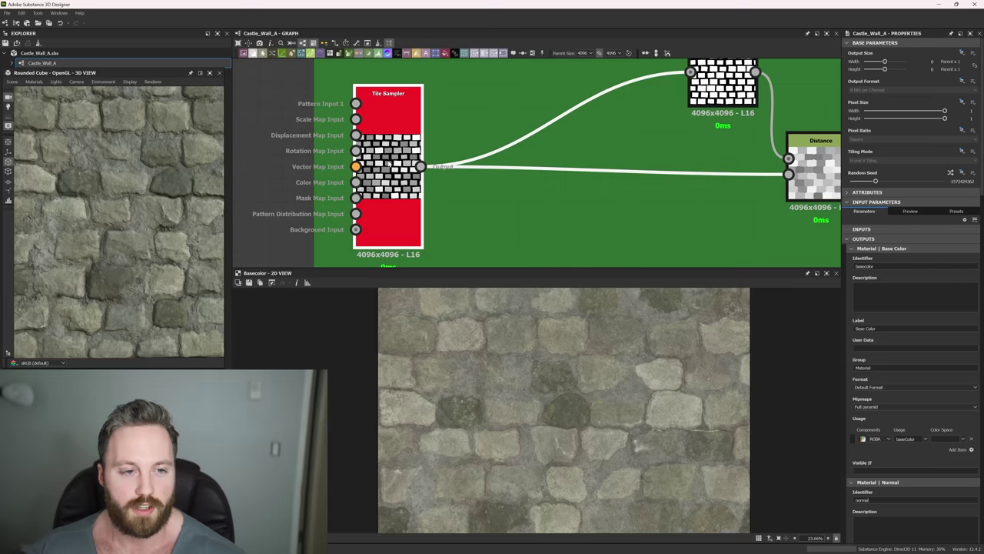
- Preview the Tile Sampler's brick pattern and the Distance node's expanded tiles in the 2D view
double_click(388, 215)
scroll(571, 308, down, 4)
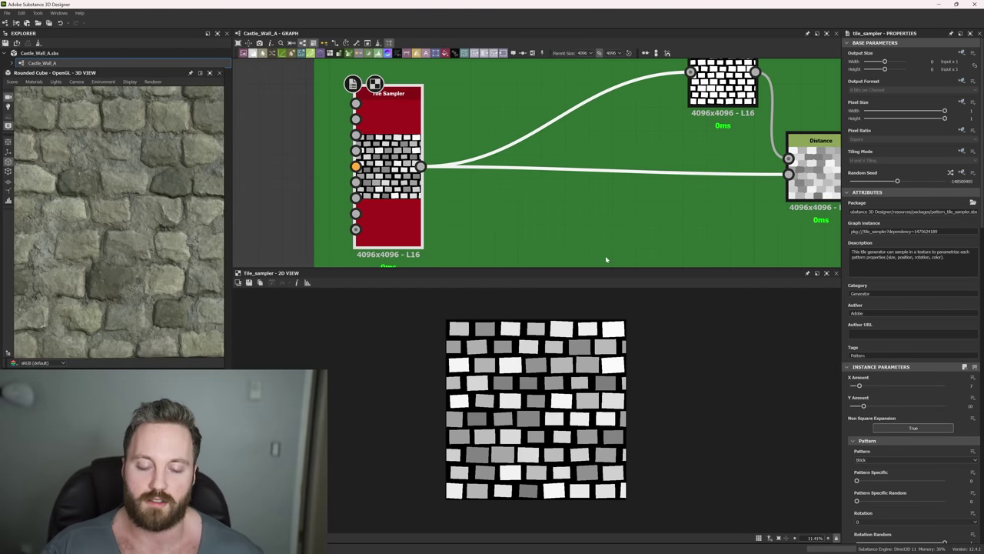
middle_drag(696, 195, 462, 202)
double_click(611, 185)
scroll(566, 399, up, 5)
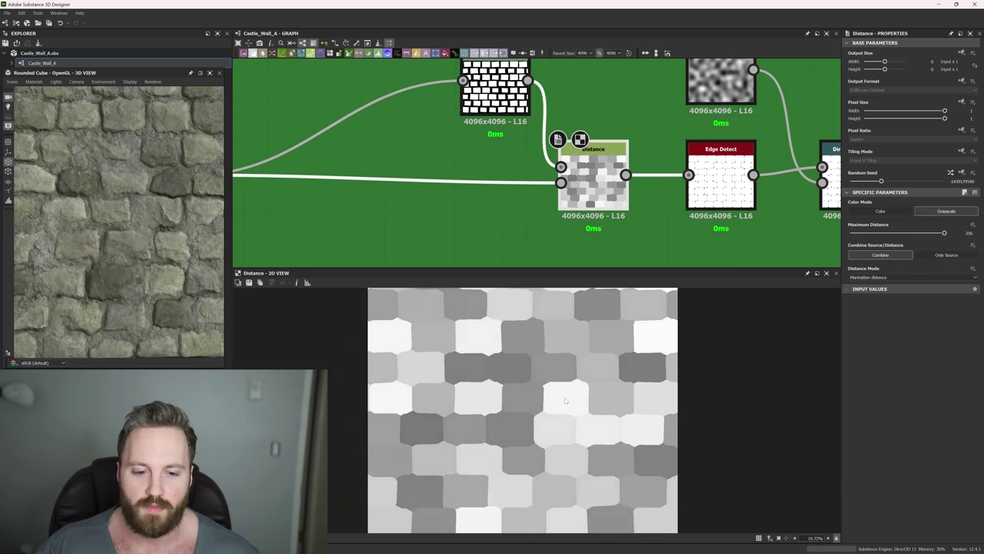
scroll(560, 389, down, 1)
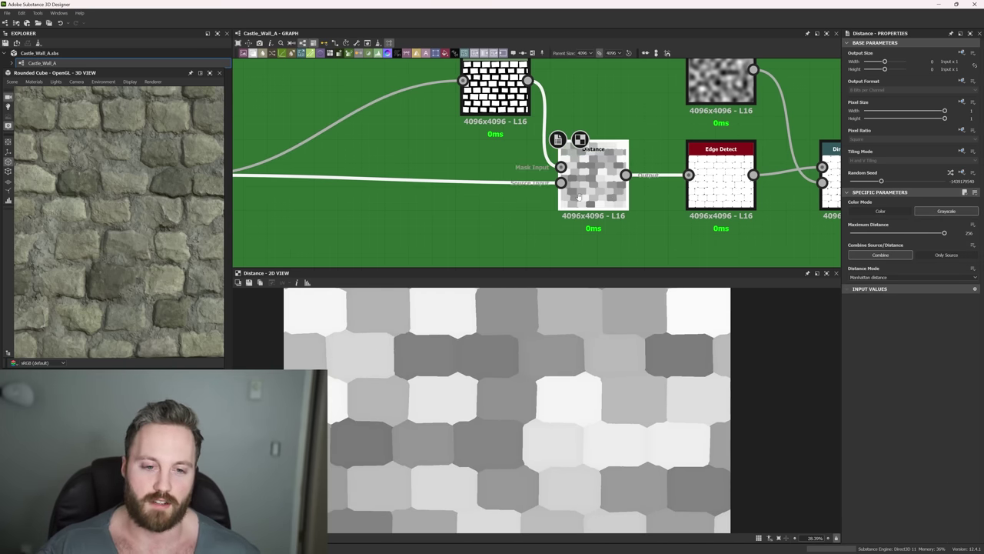
- Preview the Edge Detect node's output and inspect the edges between the stones
middle_drag(657, 187, 540, 195)
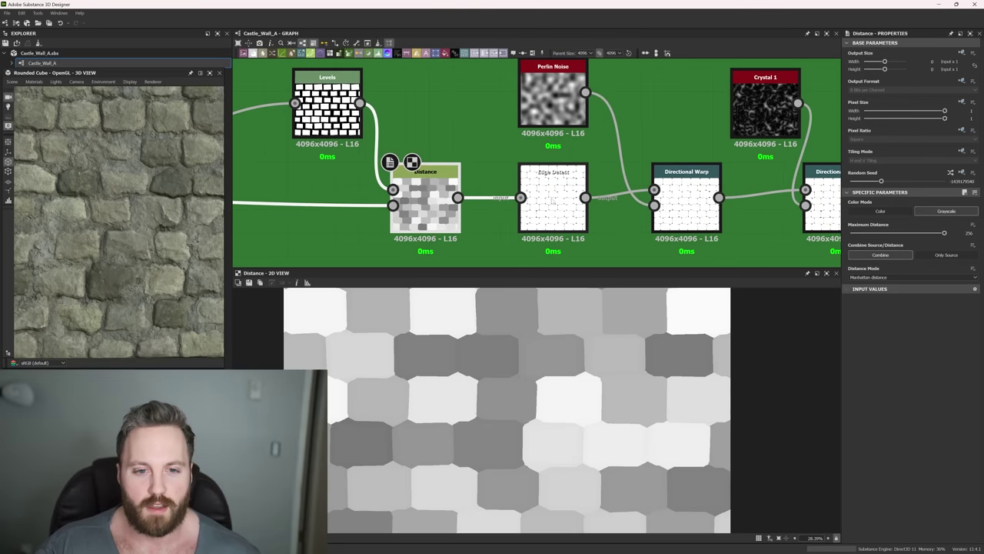
double_click(554, 198)
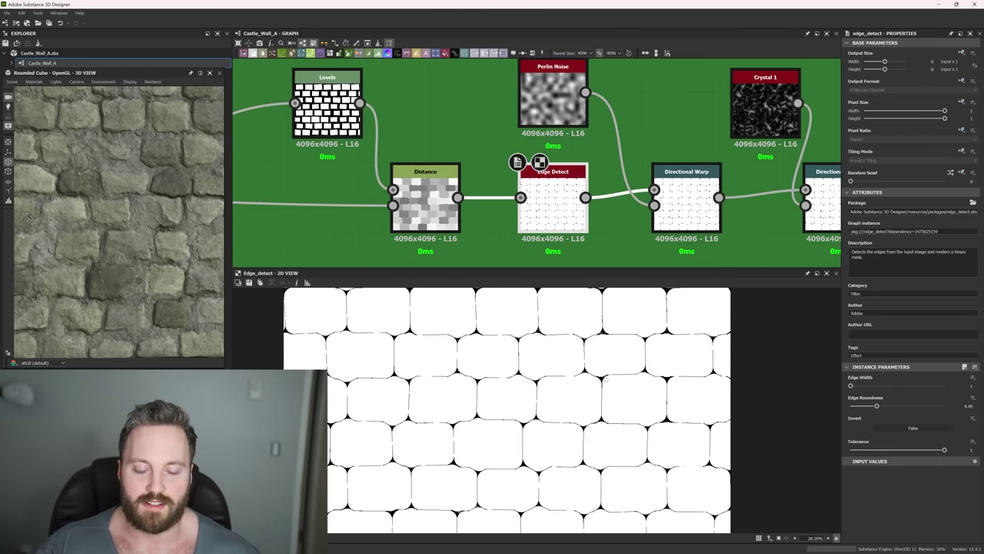
scroll(605, 378, up, 3)
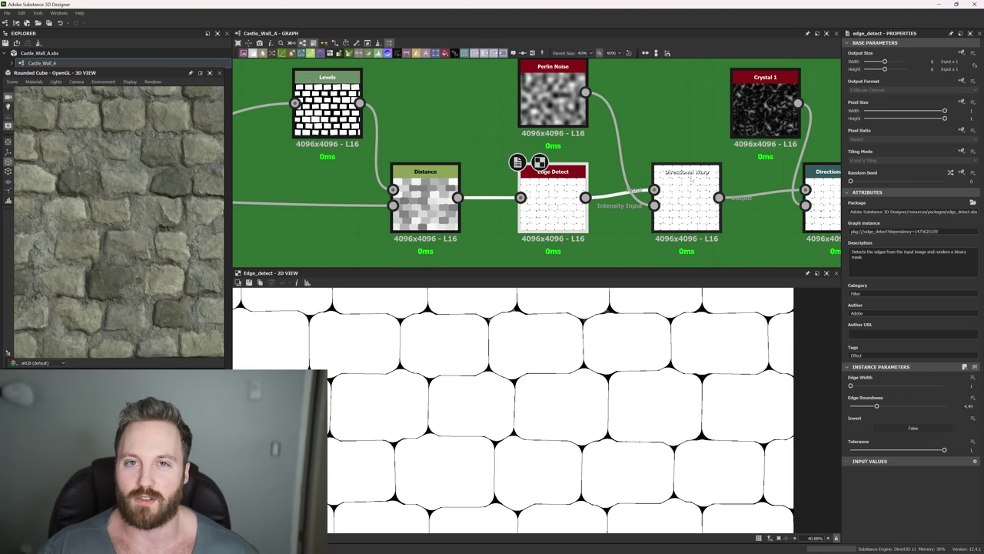
middle_drag(597, 206, 545, 185)
scroll(557, 376, down, 3)
scroll(557, 376, up, 3)
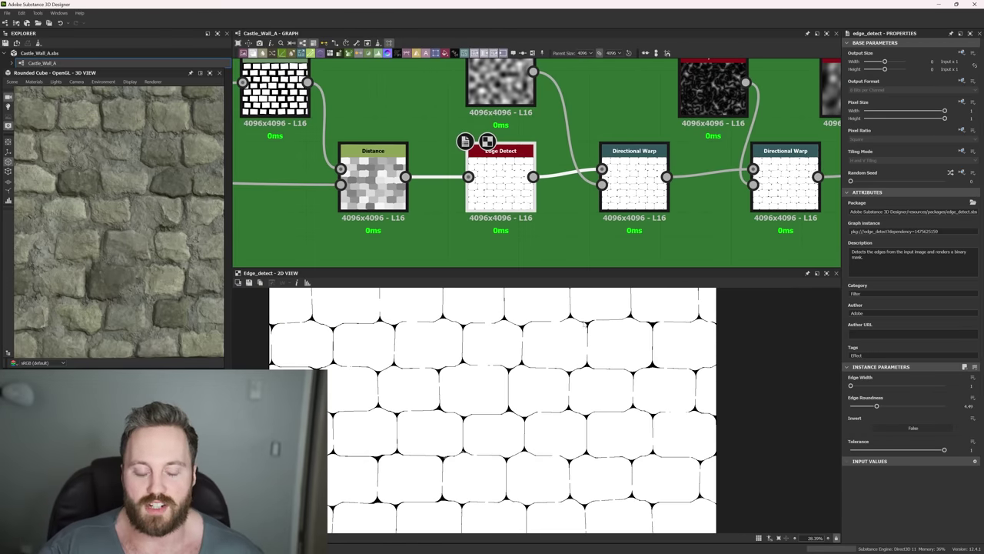
- Preview the first Directional Warp, driven by Perlin Noise, and inspect the stone outlines up close
middle_drag(636, 190, 569, 196)
double_click(569, 196)
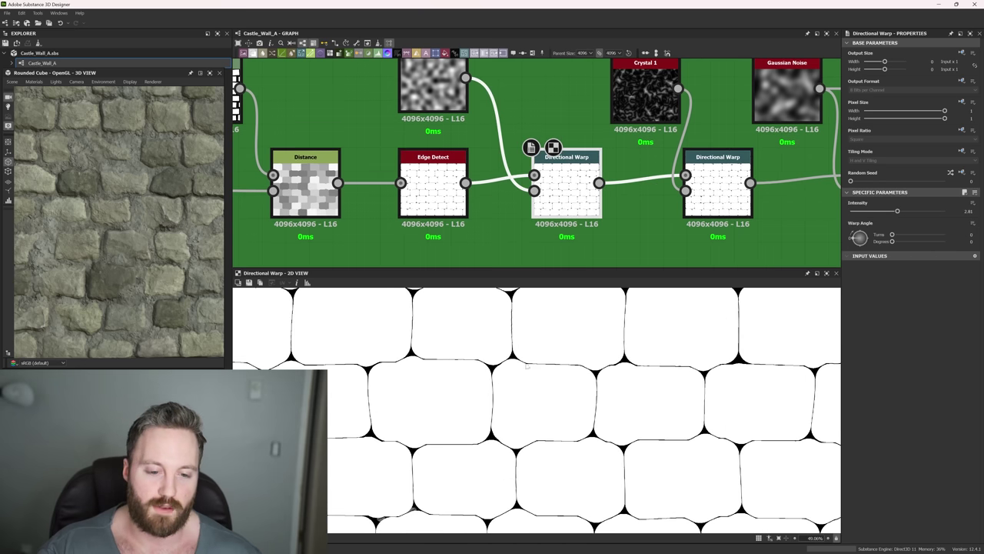
scroll(526, 365, up, 3)
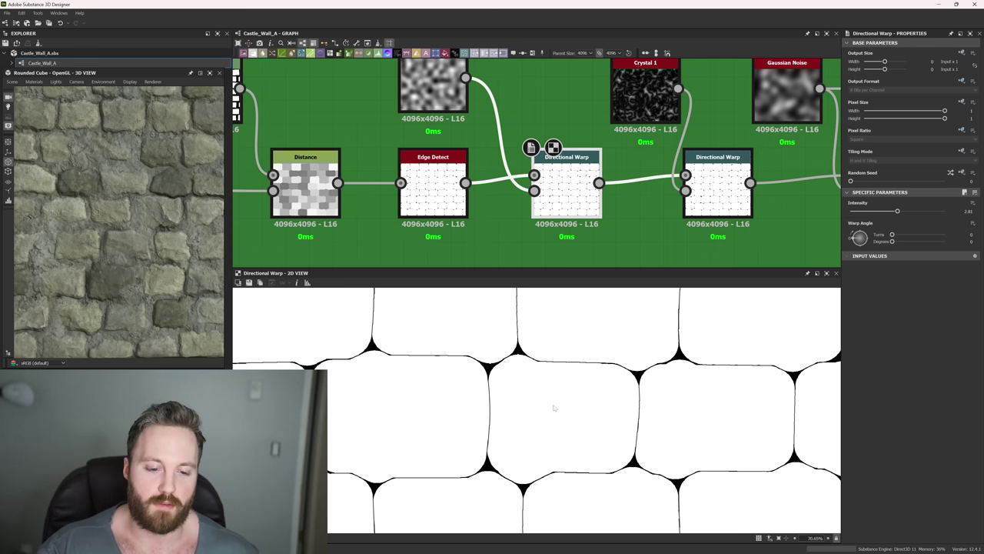
- Preview the second Directional Warp and examine the Crystal 1 noise that drives it
middle_drag(662, 175, 497, 156)
click(556, 181)
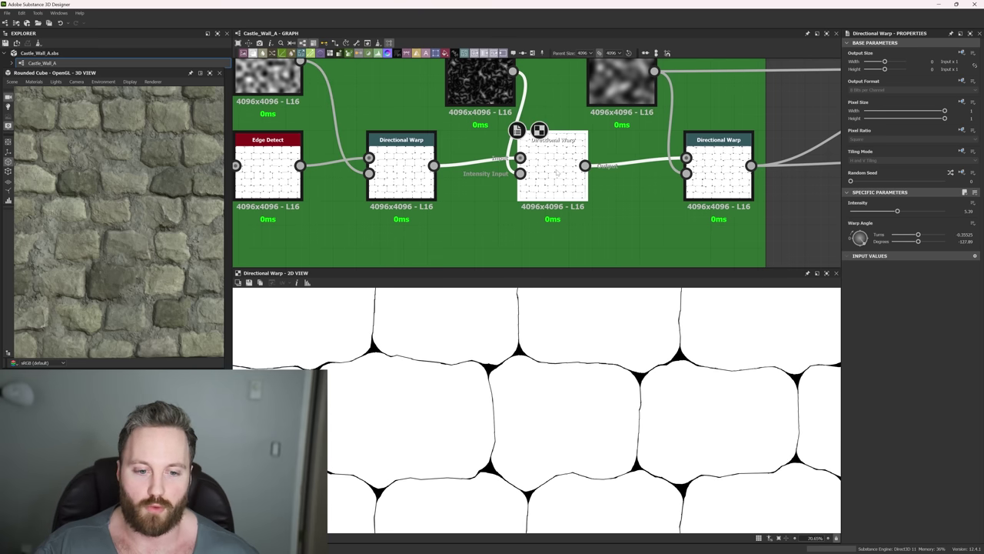
middle_drag(485, 74, 494, 129)
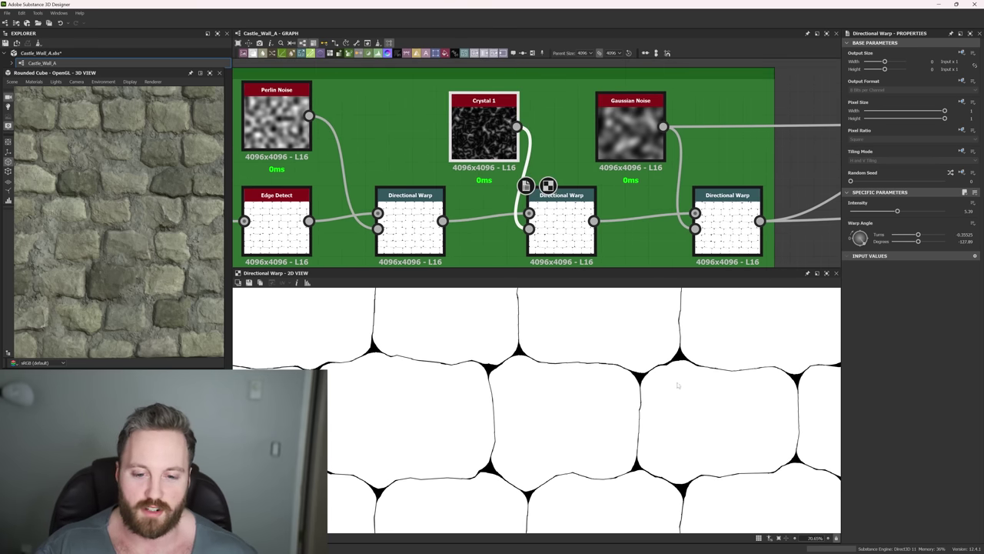
- Preview the third Directional Warp, driven by Gaussian Noise, and inspect the warped stone outlines
middle_drag(719, 220, 594, 193)
click(594, 192)
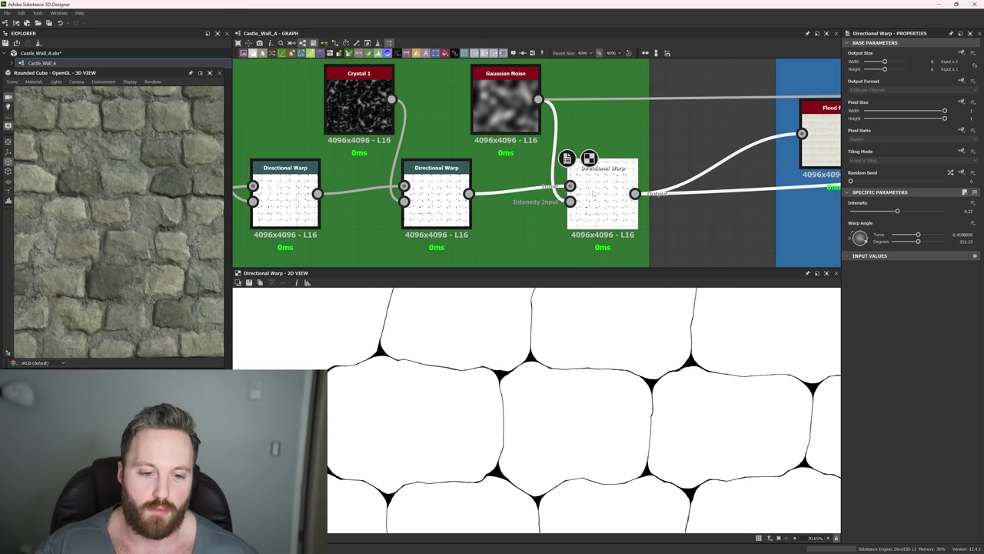
scroll(525, 332, down, 3)
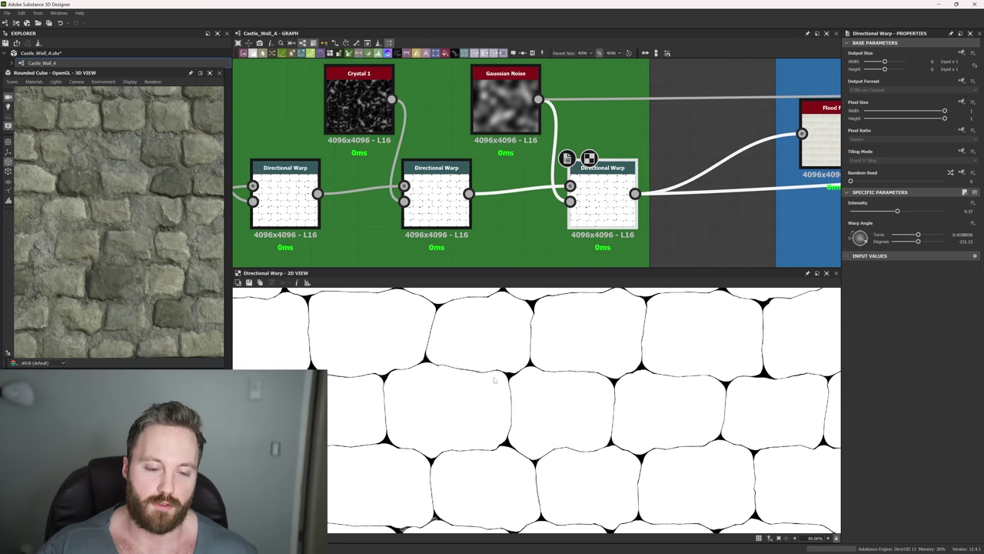
- Review the whole Tile Creation frame and preview the first Flood Fill node of the Large Edge Chipping frame
middle_drag(714, 220, 545, 203)
scroll(545, 203, down, 6)
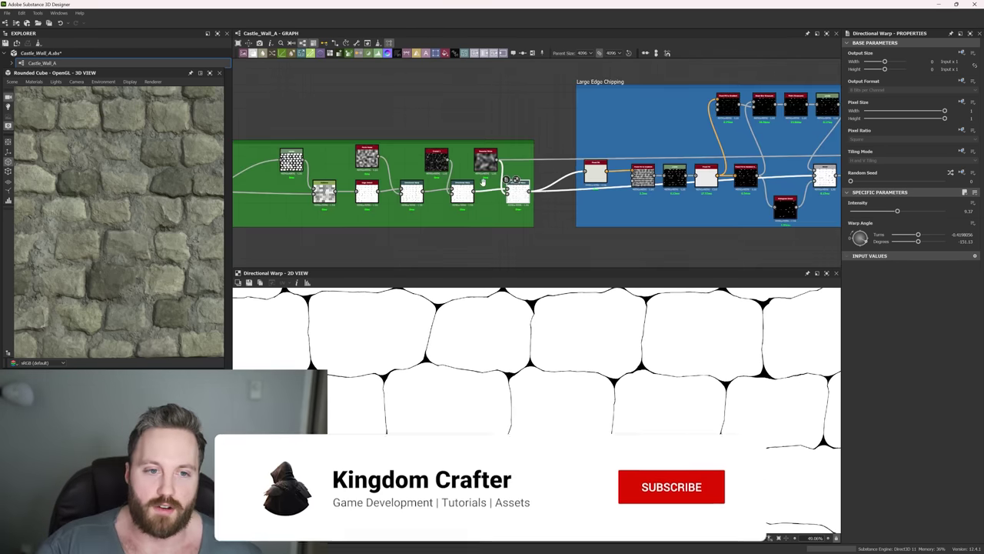
middle_drag(484, 183, 605, 167)
scroll(415, 132, up, 1)
middle_drag(415, 132, 483, 136)
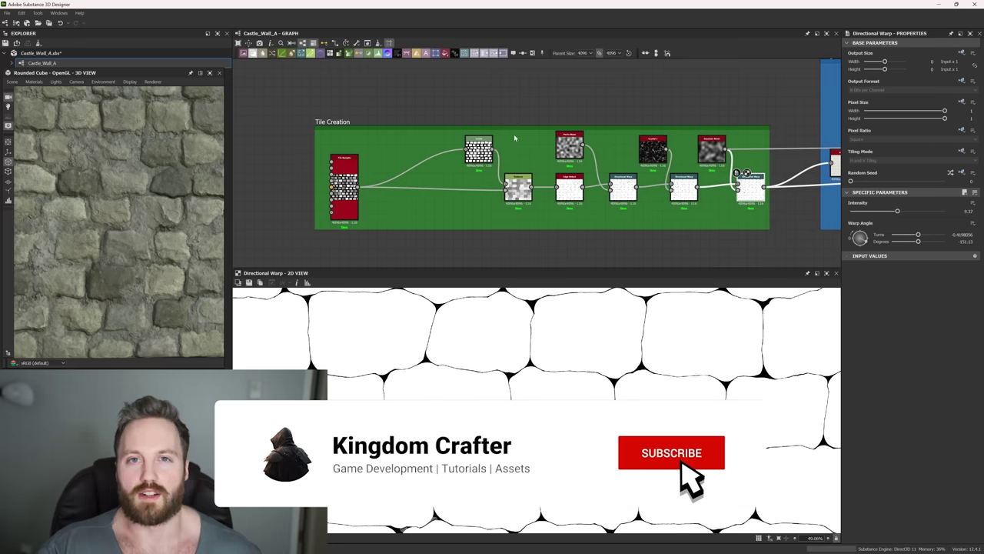
middle_drag(686, 152, 464, 156)
middle_drag(638, 148, 493, 129)
scroll(492, 154, up, 4)
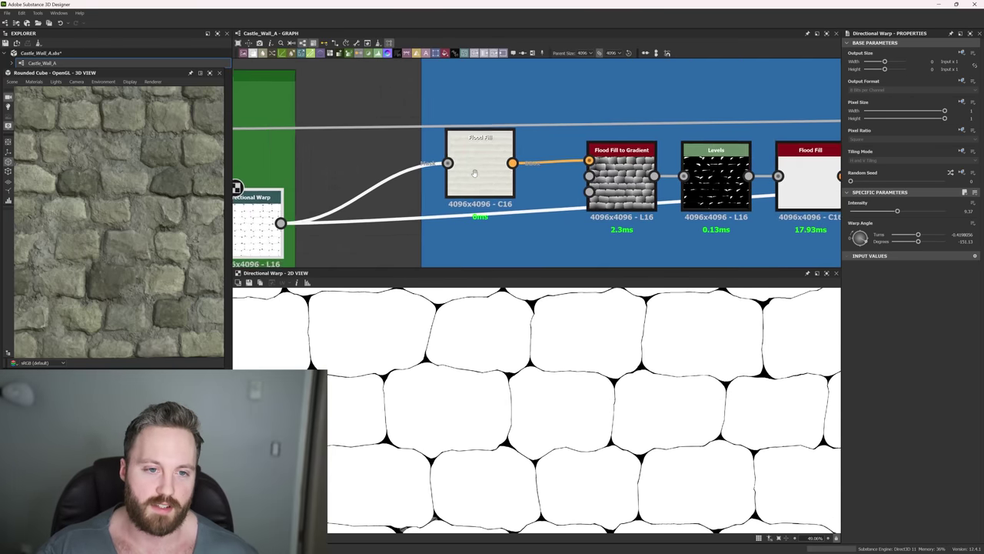
scroll(492, 157, down, 1)
scroll(495, 163, up, 2)
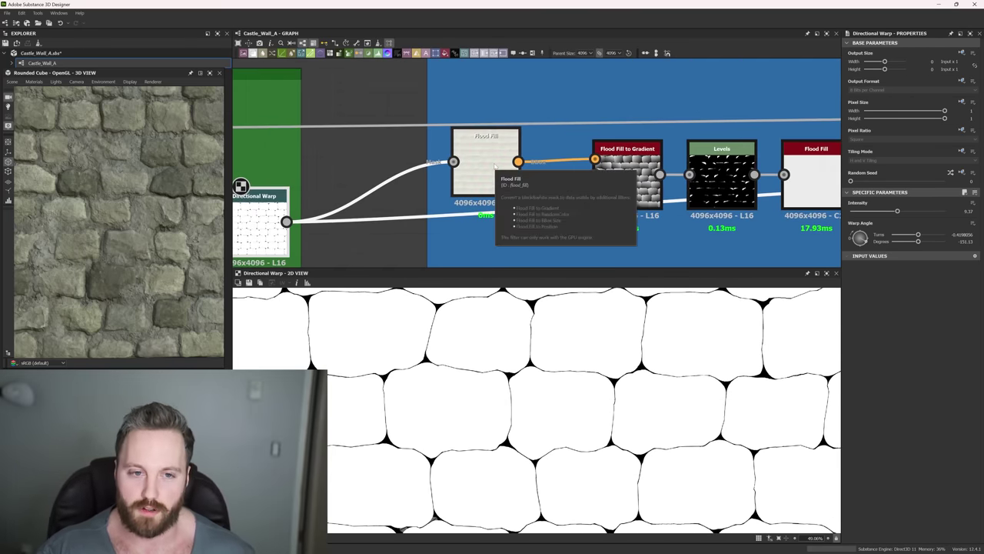
double_click(495, 165)
scroll(590, 398, down, 5)
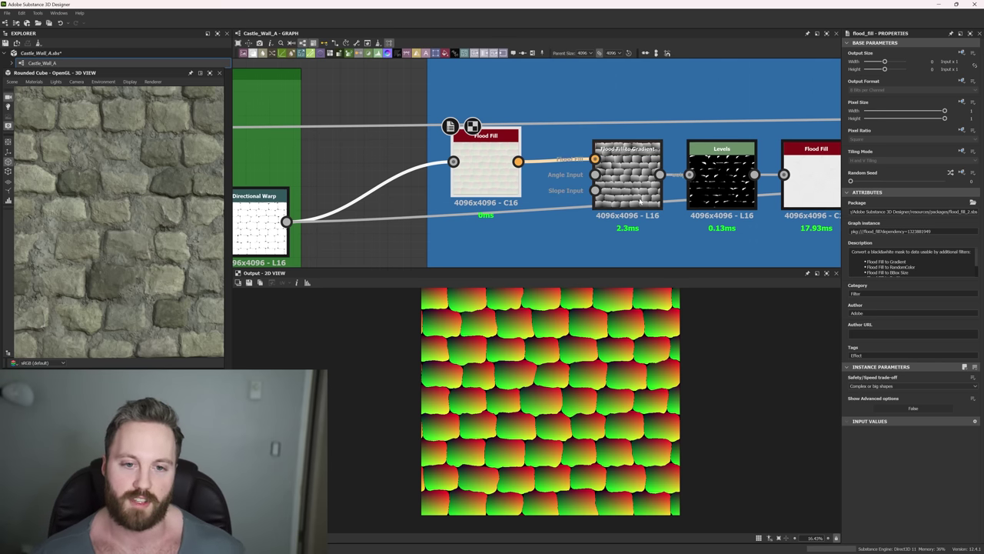
- Preview the Flood Fill to Gradient node that follows the first Flood Fill in the Large Edge Chipping frame
middle_drag(637, 183, 587, 186)
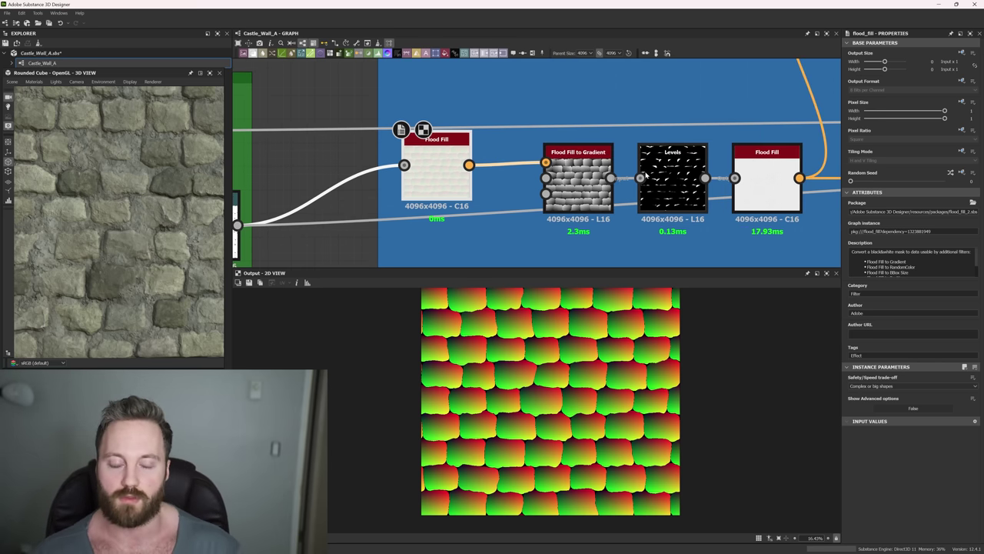
middle_drag(547, 218, 506, 211)
scroll(474, 148, up, 3)
double_click(474, 146)
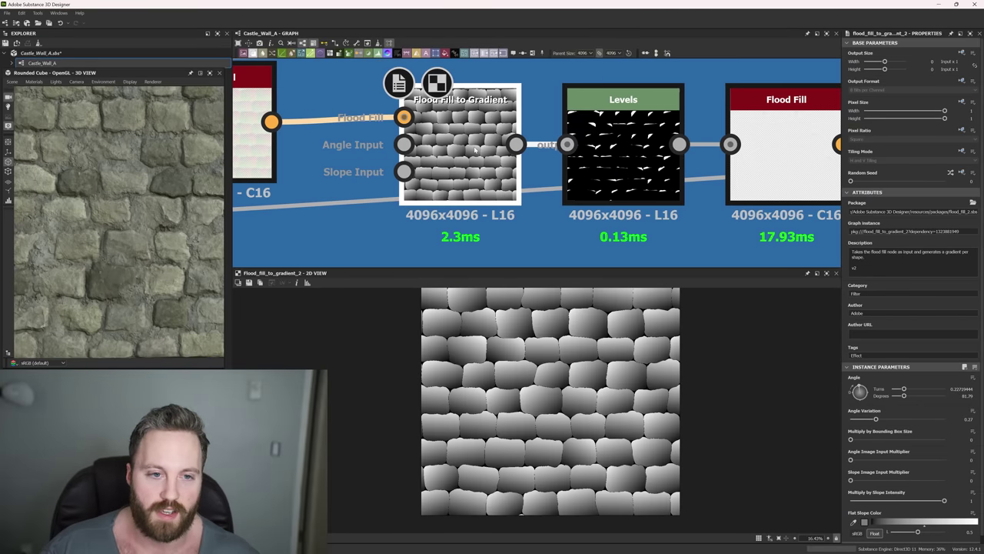
- Preview the Levels node after Flood Fill to Gradient and inspect its isolated edge chip shapes
scroll(621, 171, down, 6)
middle_drag(658, 151, 536, 177)
scroll(542, 181, up, 4)
scroll(557, 165, down, 5)
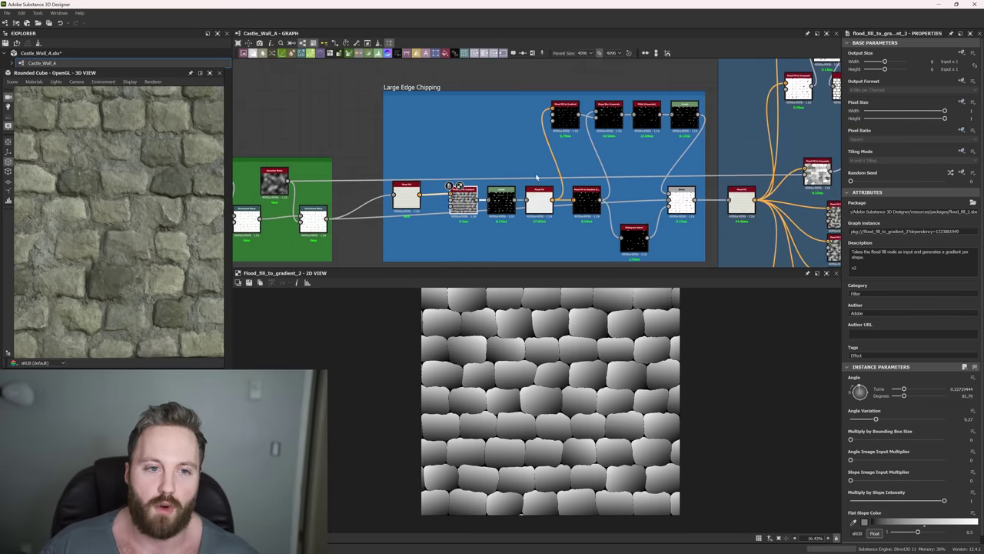
scroll(506, 220, up, 5)
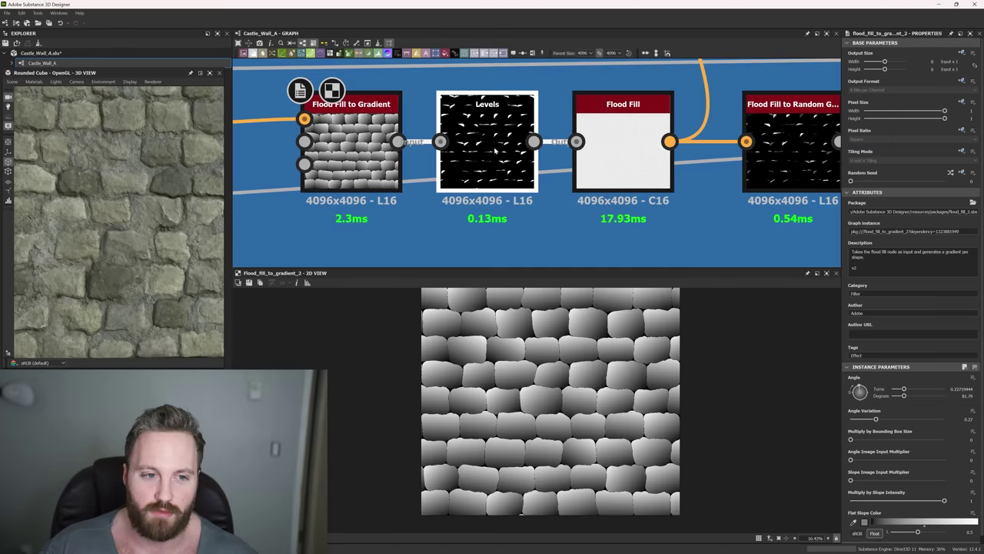
double_click(487, 154)
scroll(615, 376, up, 6)
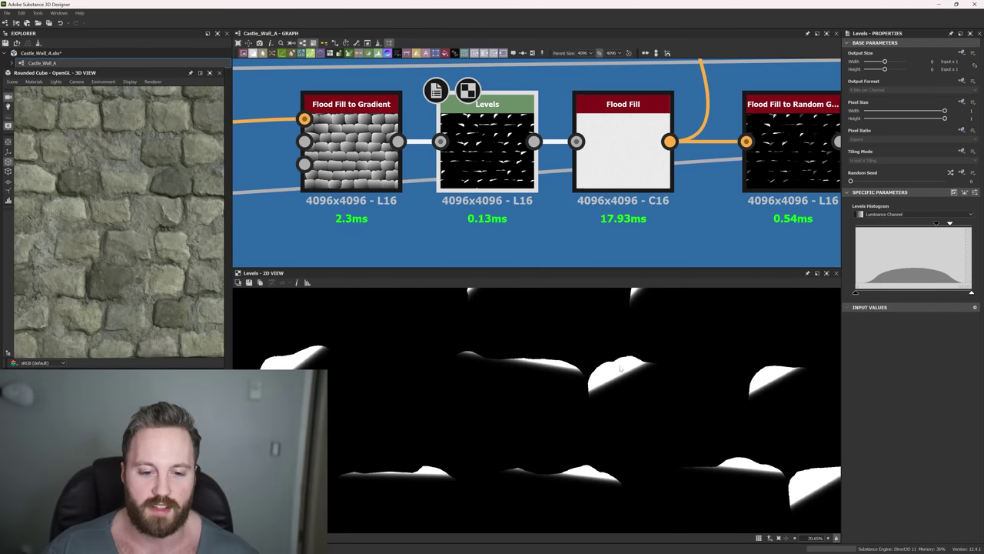
scroll(619, 368, down, 3)
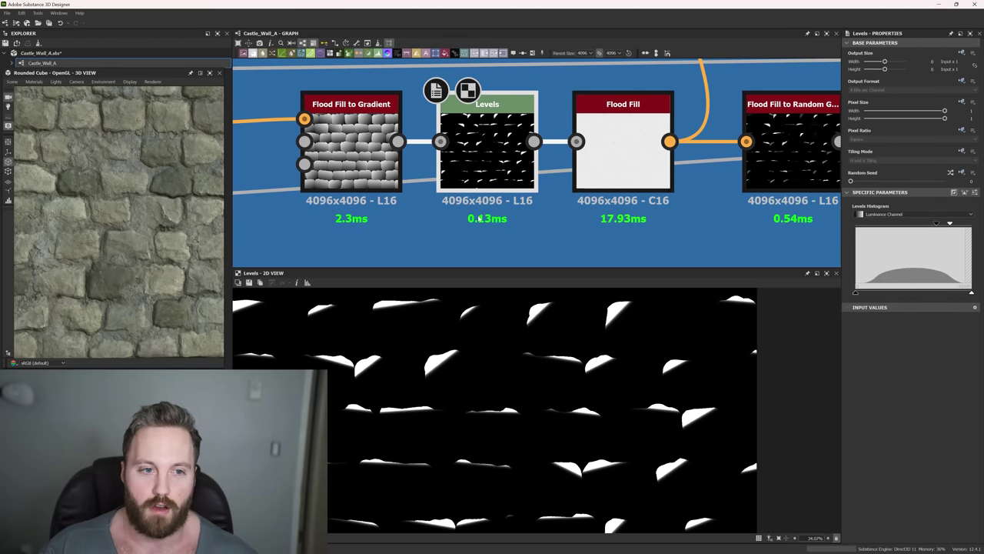
- Preview the second Flood Fill node of the Large Edge Chipping frame and the Flood Fill to Random Grayscale node it feeds
double_click(624, 172)
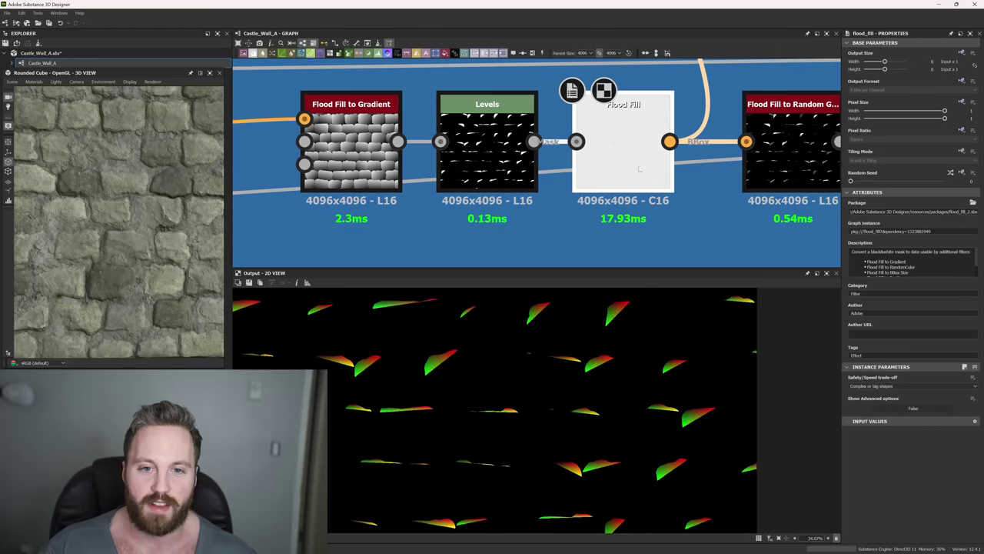
middle_drag(700, 170, 585, 158)
double_click(673, 134)
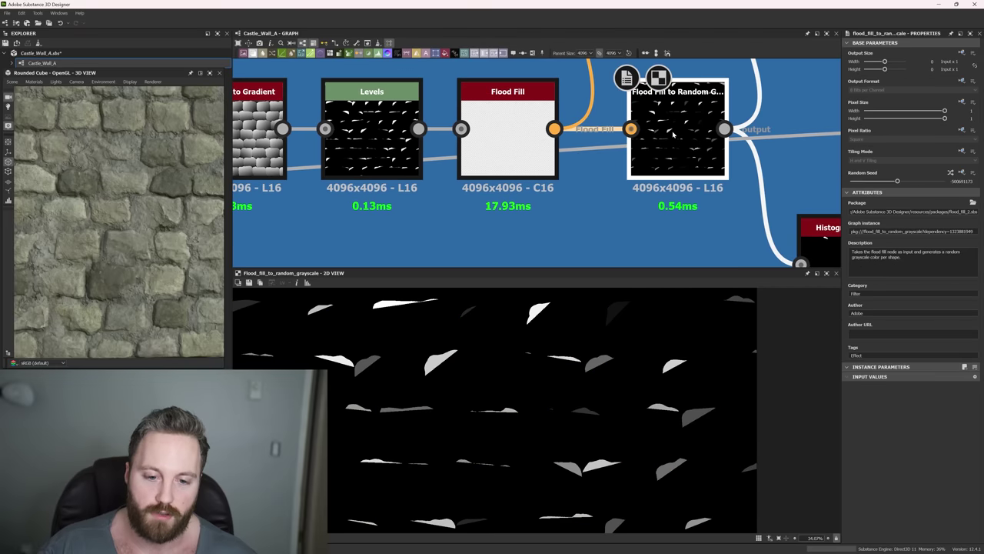
middle_drag(673, 164, 659, 177)
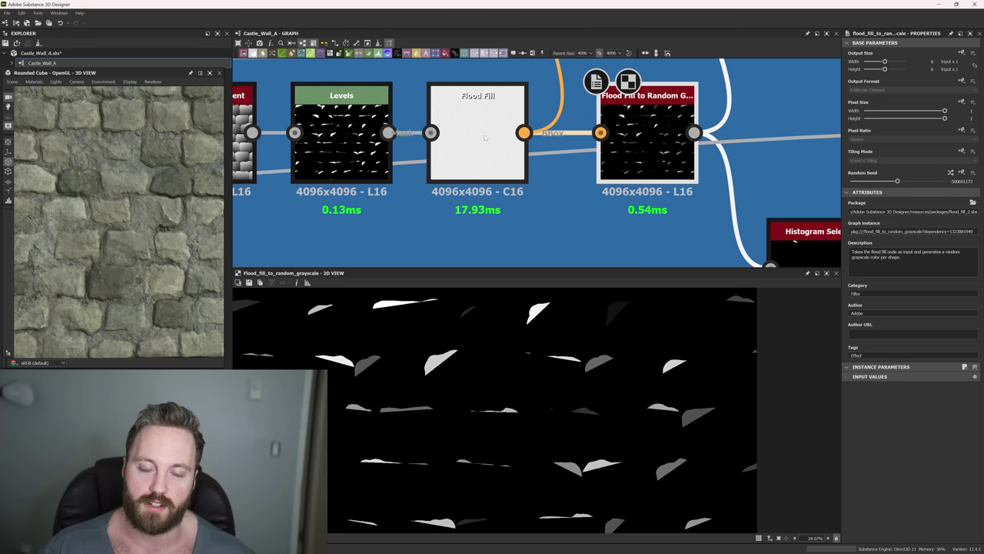
drag(482, 136, 493, 136)
- Preview the Histogram Select node fed by Flood Fill to Random Grayscale and inspect which edge chips it keeps
middle_drag(621, 202, 561, 183)
scroll(642, 189, down, 3)
middle_drag(607, 158, 407, 119)
scroll(508, 159, up, 1)
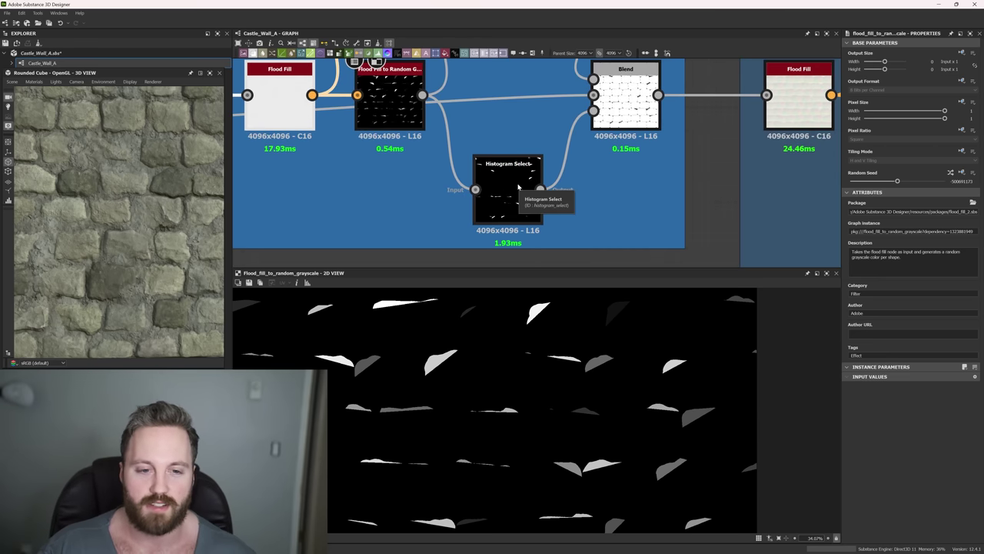
double_click(521, 188)
scroll(823, 181, down, 1)
scroll(667, 388, down, 1)
scroll(632, 384, up, 1)
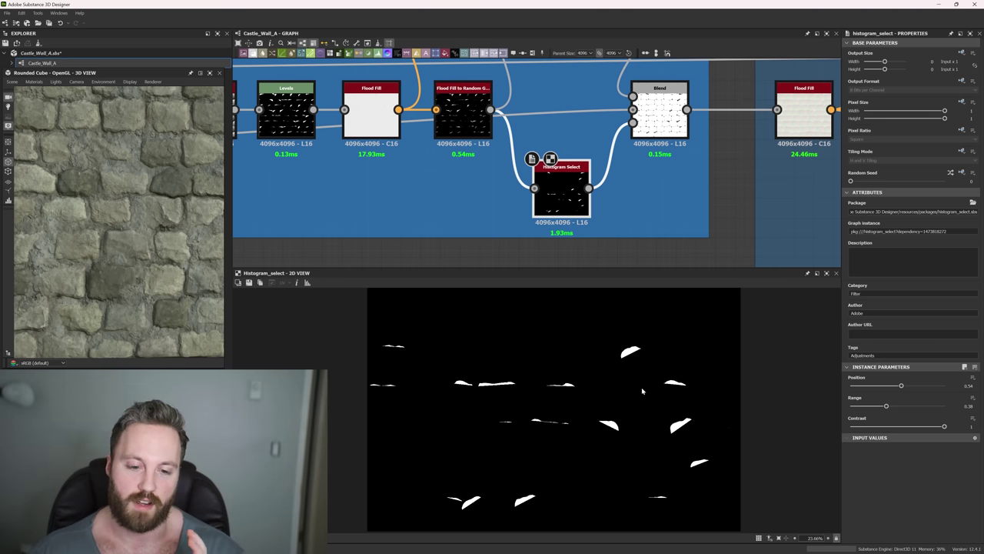
middle_drag(662, 173, 695, 163)
scroll(602, 183, up, 1)
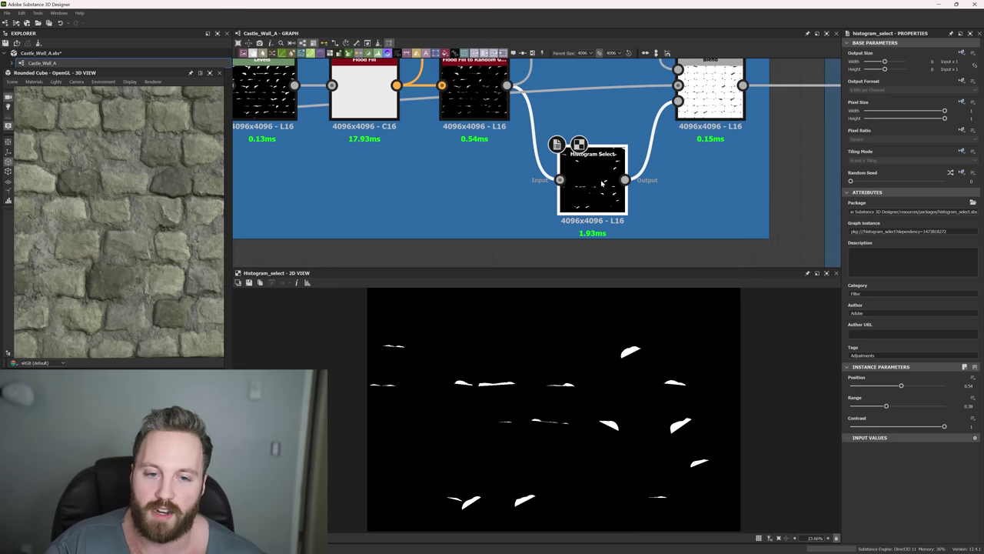
middle_drag(631, 136, 624, 161)
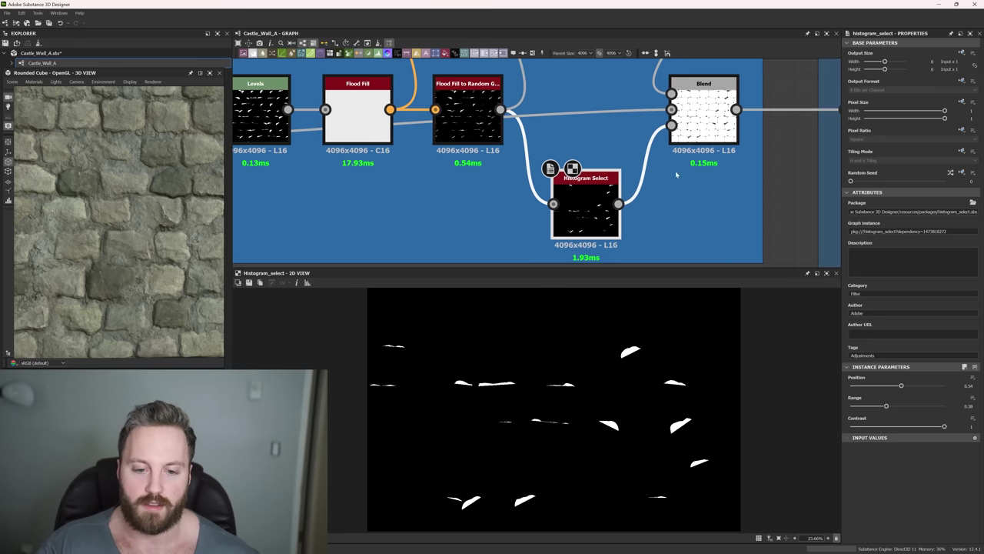
- Preview the upper Flood Fill to Gradient node of the Large Edge Chipping frame and compare it with the Flood Fill that feeds it
middle_drag(675, 170, 629, 198)
click(658, 139)
middle_drag(618, 65, 528, 138)
double_click(605, 104)
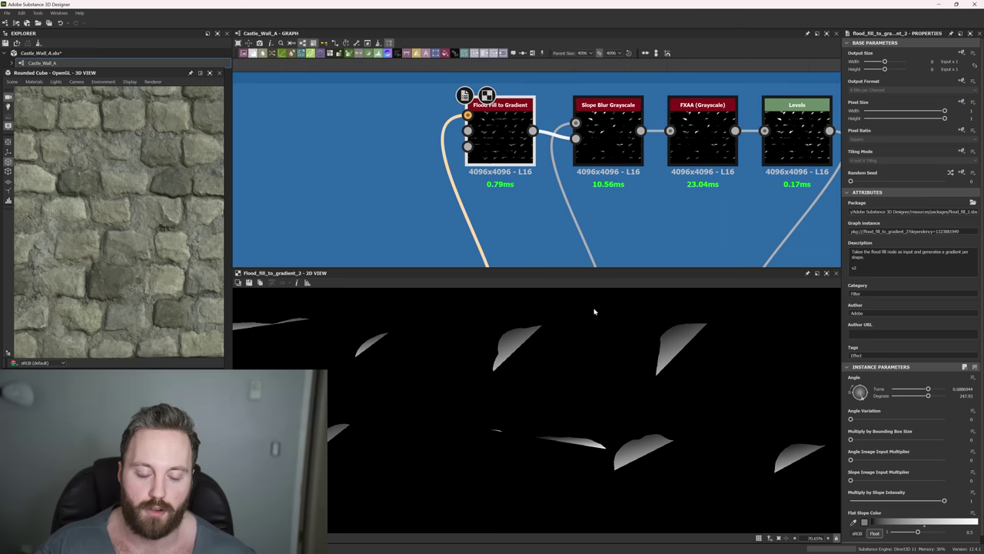
scroll(608, 154, down, 3)
middle_drag(608, 154, 608, 43)
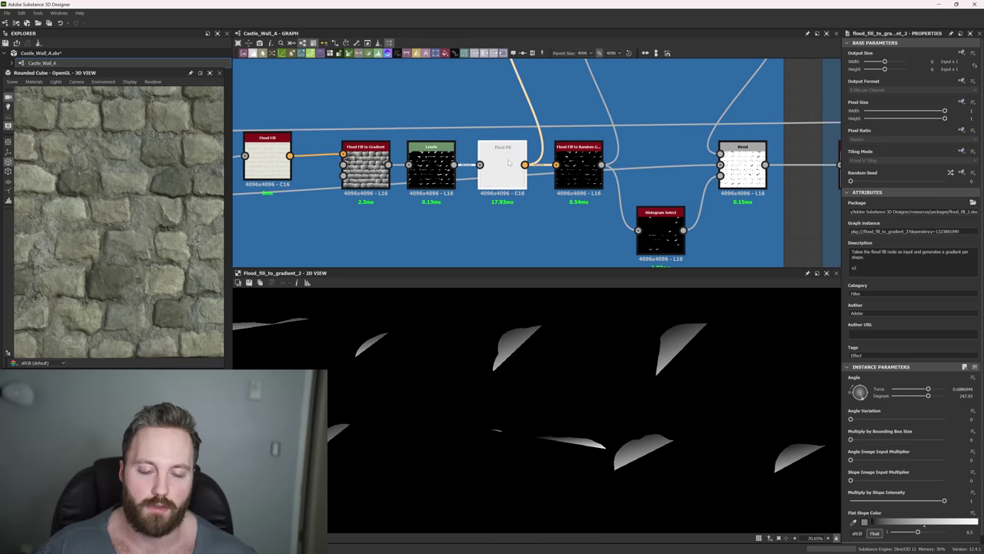
double_click(502, 175)
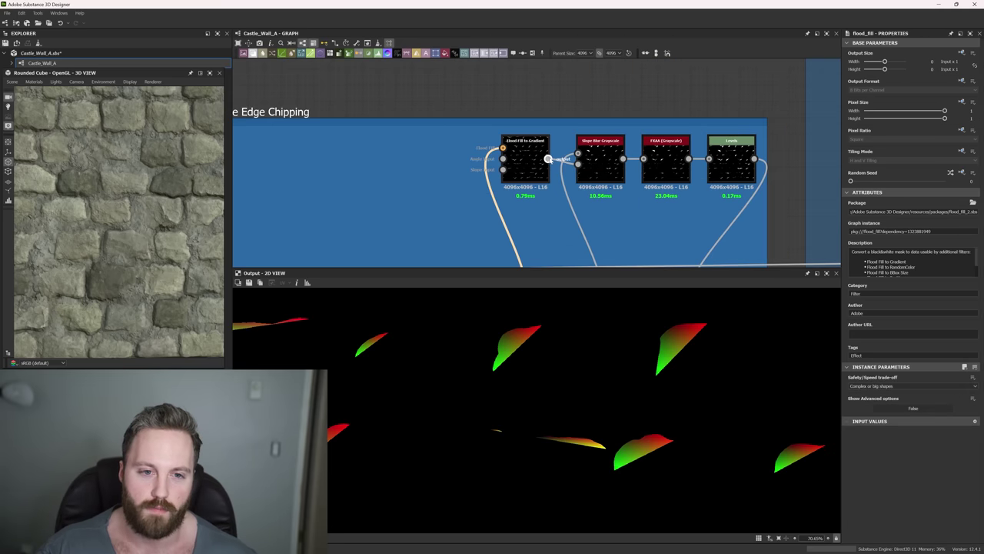
double_click(528, 150)
middle_drag(584, 154, 523, 154)
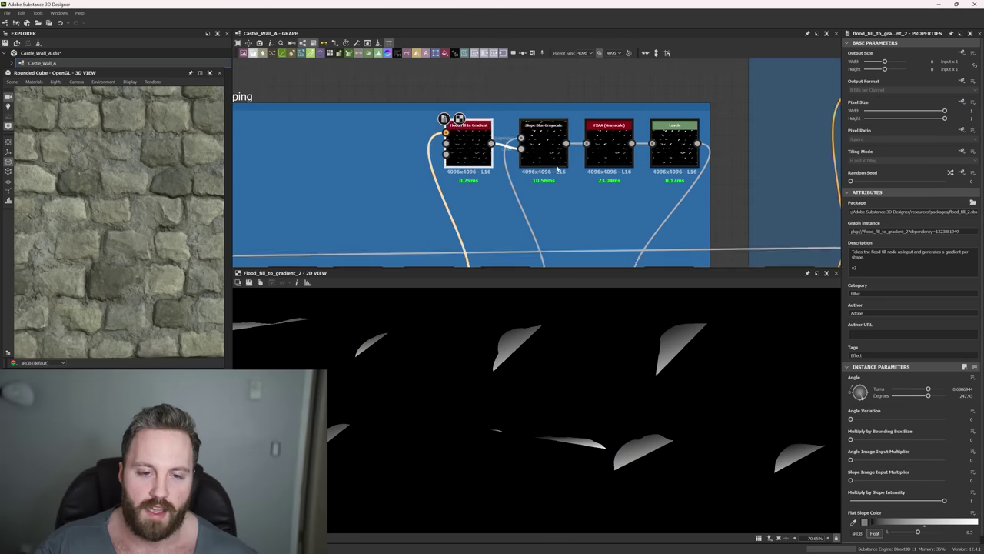
- Preview the Slope Blur Grayscale node and inspect the blurred edge of a single chip up close
scroll(569, 154, up, 2)
click(556, 152)
double_click(557, 152)
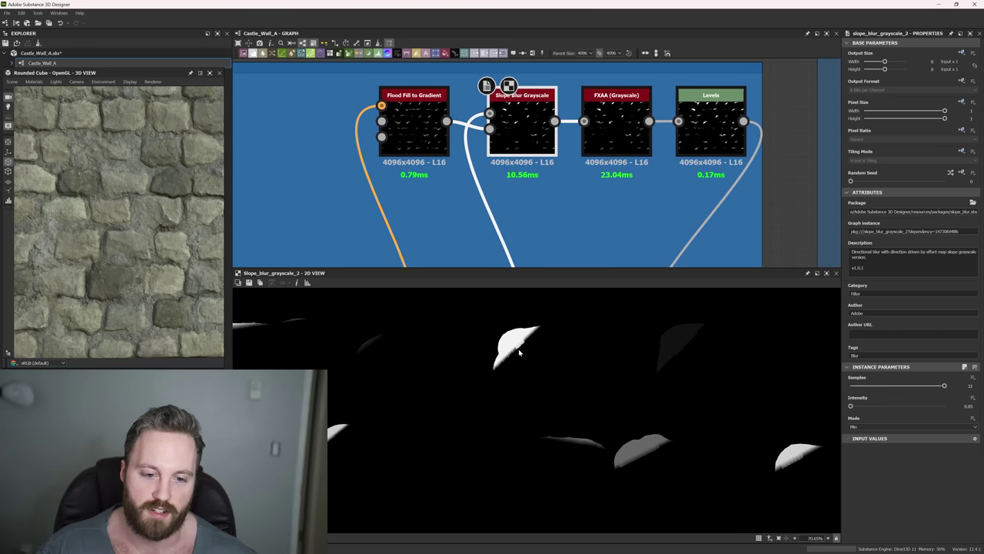
scroll(465, 411, up, 8)
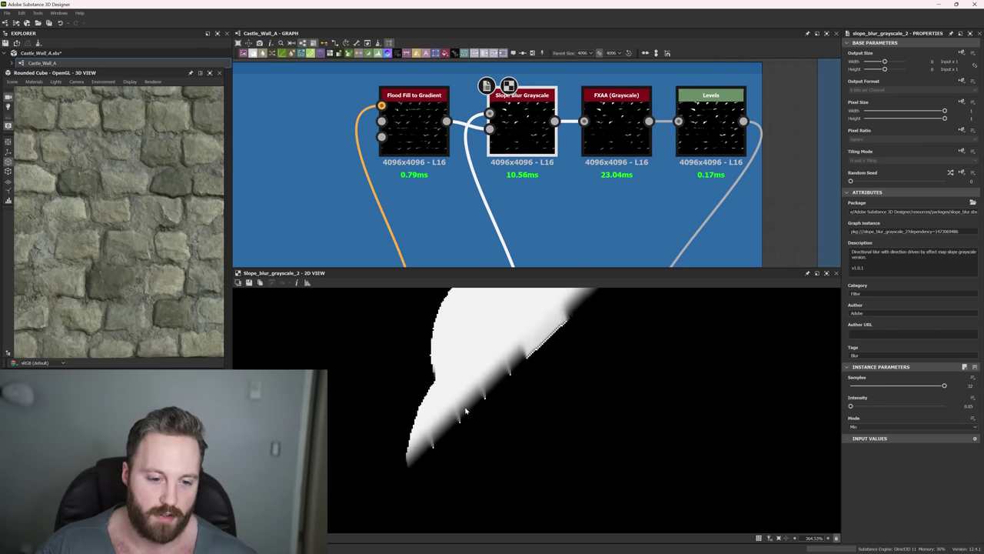
middle_drag(545, 358, 473, 430)
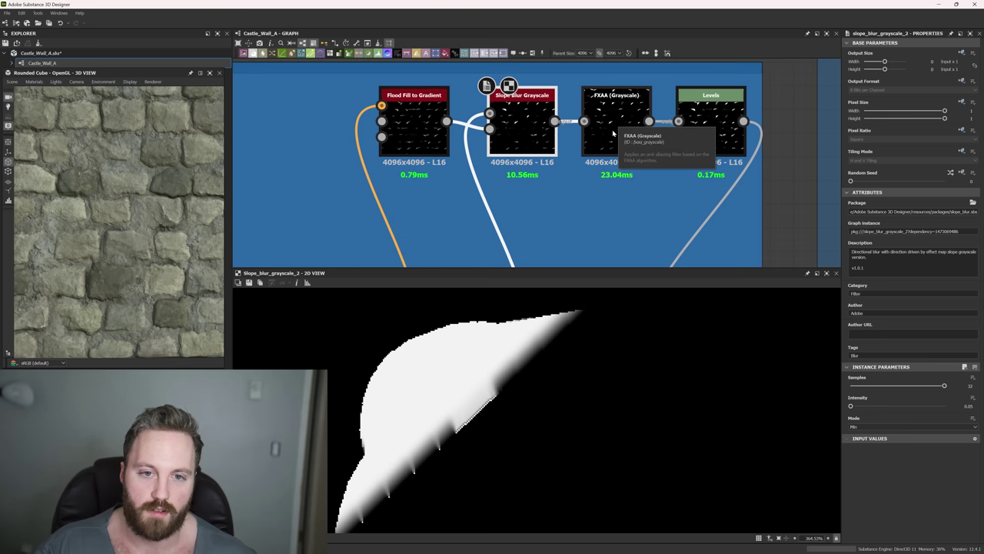
- Preview the FXAA (Grayscale) node and compare its chip edges with the Slope Blur Grayscale output
double_click(613, 135)
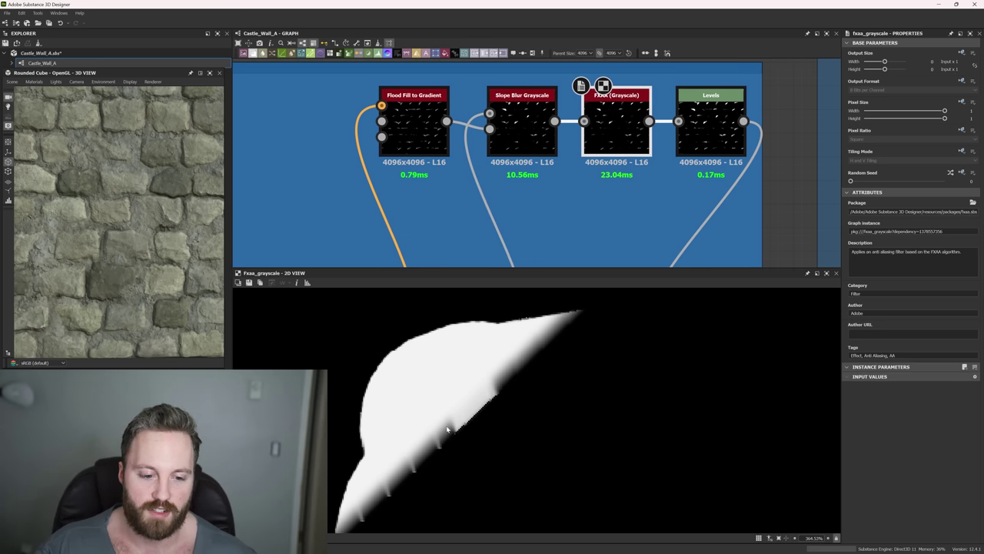
scroll(569, 406, down, 9)
middle_drag(624, 459, 571, 406)
scroll(571, 405, up, 12)
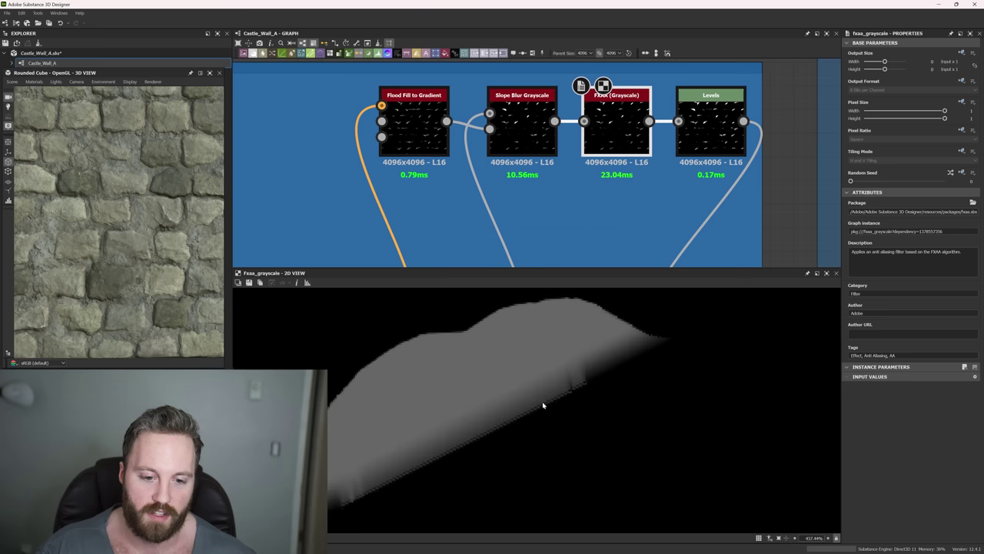
double_click(528, 132)
double_click(615, 133)
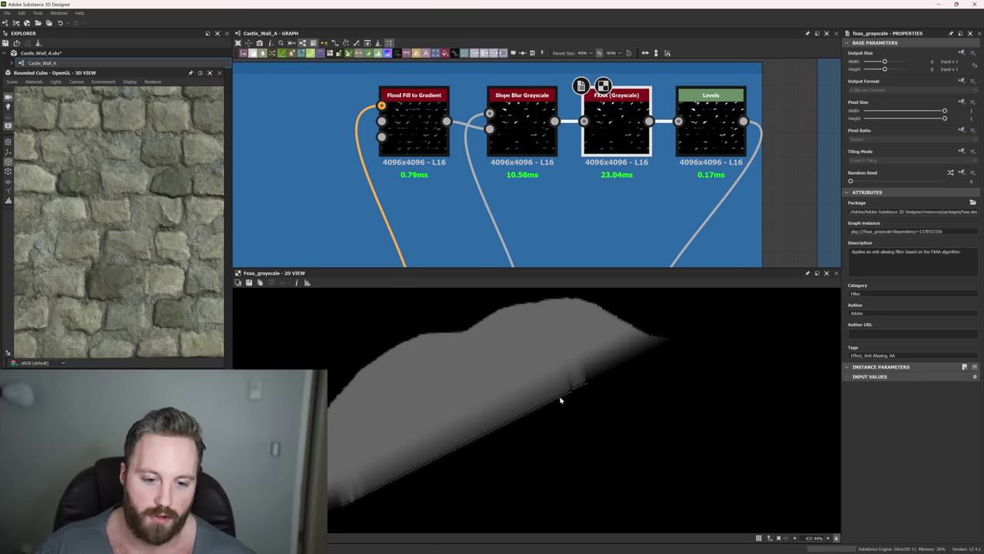
scroll(599, 395, down, 10)
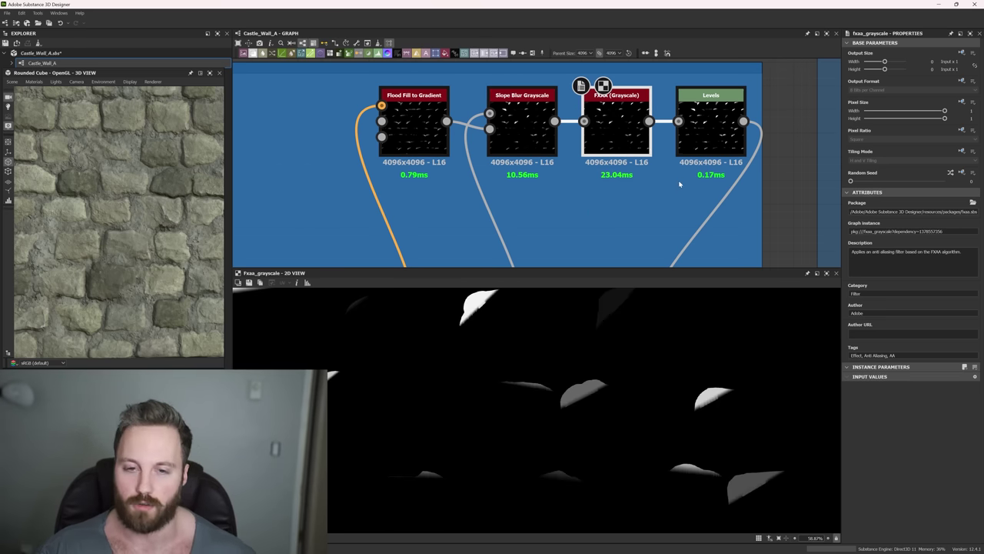
- Preview the Levels node that follows FXAA (Grayscale) and look over its chip shapes
middle_drag(676, 184, 558, 173)
click(588, 109)
double_click(588, 110)
scroll(639, 372, down, 2)
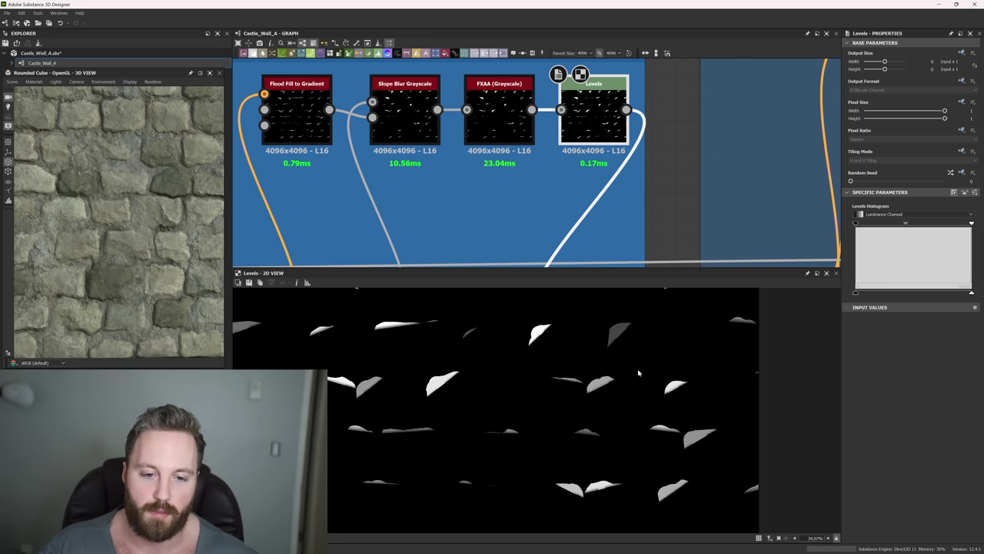
- Preview the Subtract Blend node of the Large Edge Chipping frame and inspect the chips cut from the stones
middle_drag(644, 186, 594, 80)
double_click(565, 191)
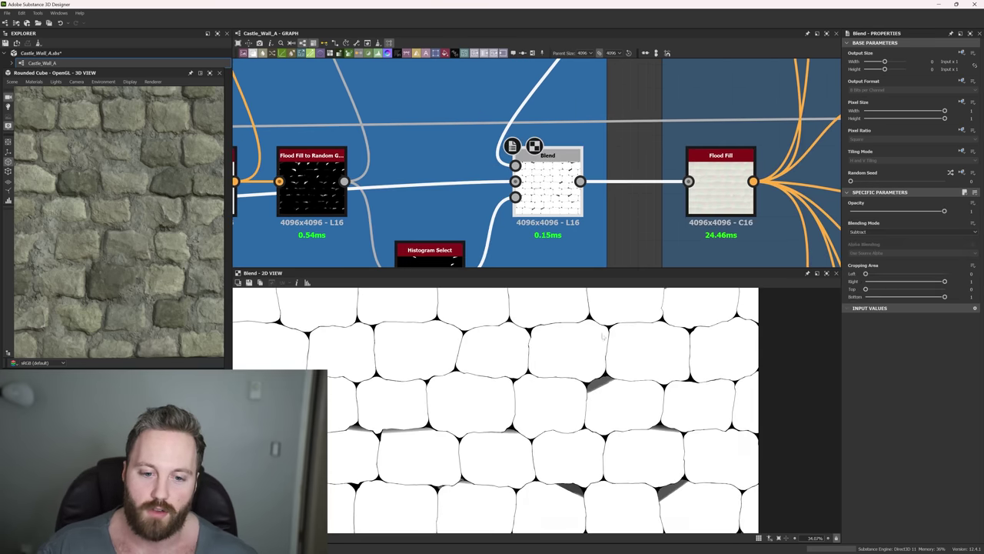
scroll(609, 400, down, 3)
scroll(622, 384, up, 6)
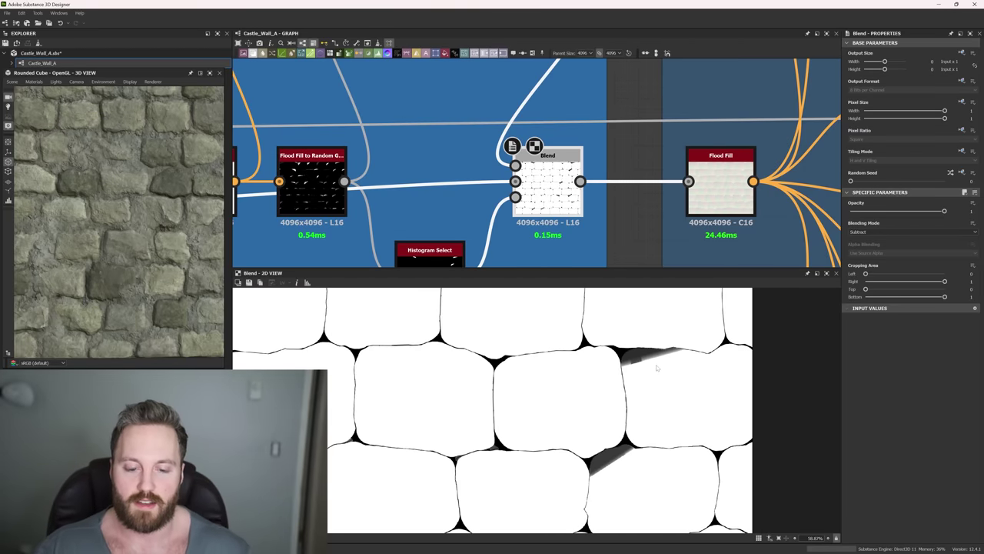
scroll(668, 392, down, 4)
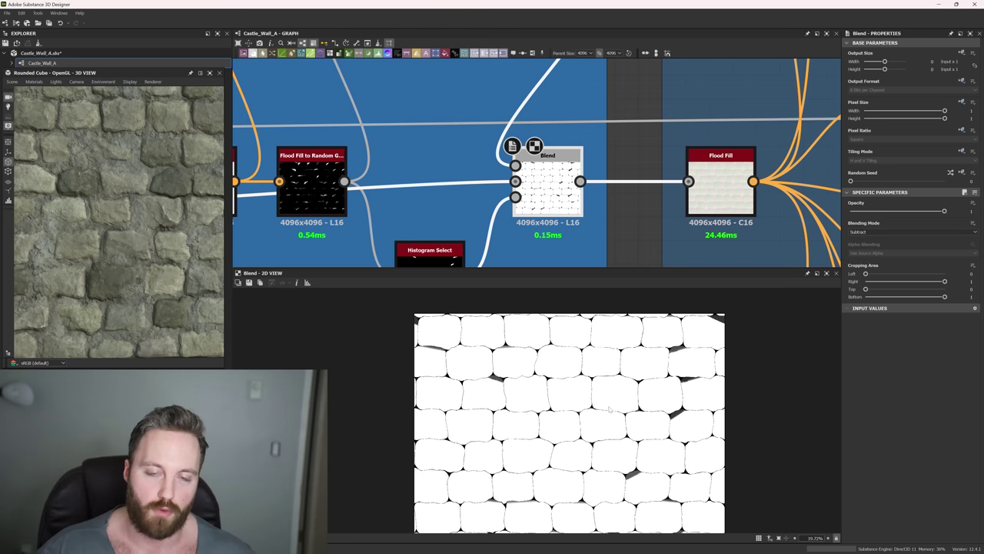
scroll(627, 402, up, 2)
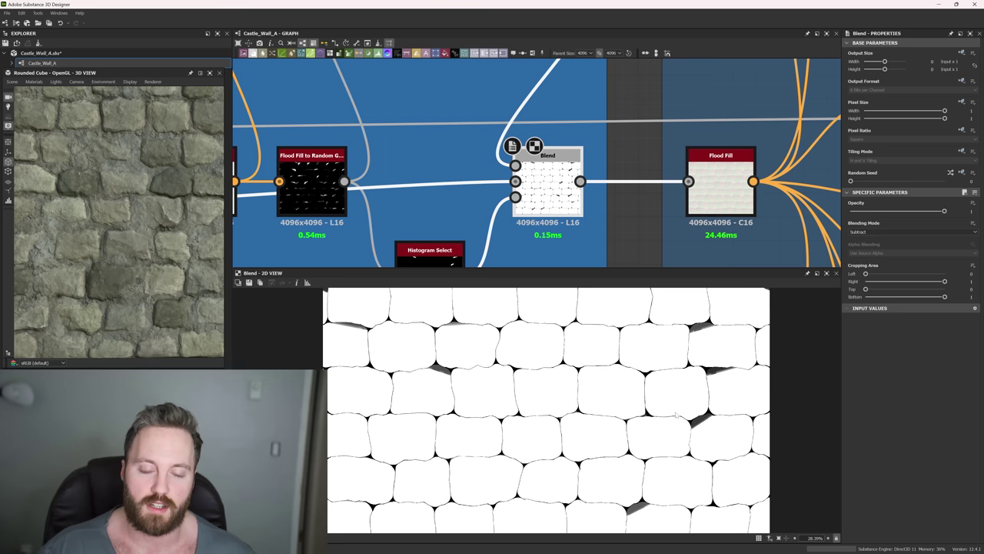
scroll(636, 369, down, 3)
scroll(593, 427, up, 2)
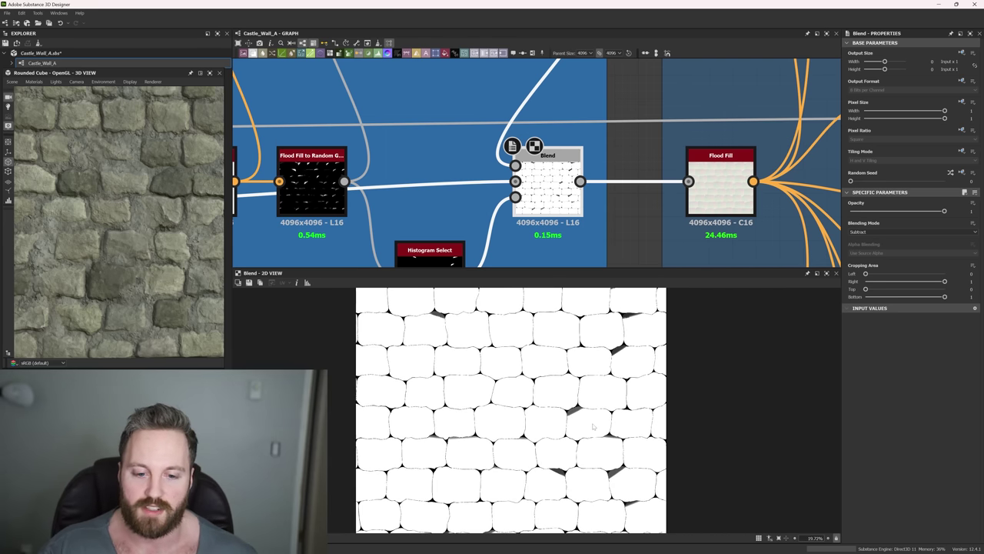
- Preview the Flood Fill node that follows the Large Edge Chipping frame and inspect the chipped stone shapes
scroll(624, 195, down, 5)
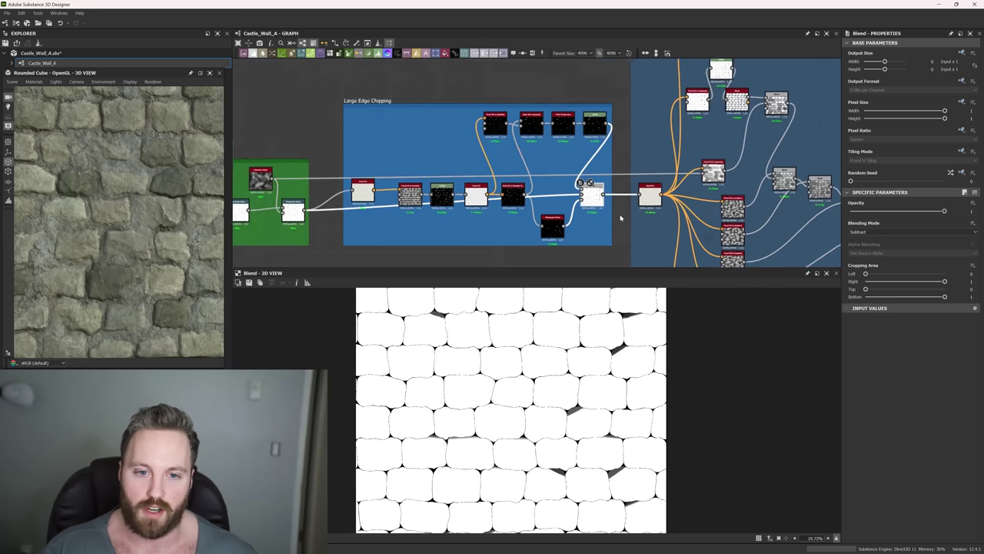
scroll(637, 137, up, 6)
middle_drag(583, 157, 621, 193)
double_click(666, 178)
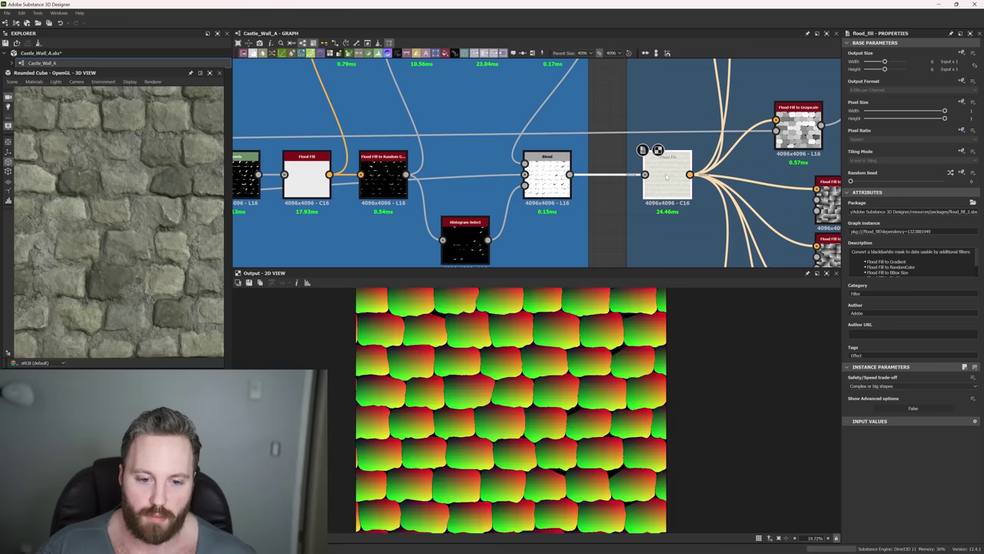
scroll(556, 402, up, 6)
scroll(556, 401, down, 5)
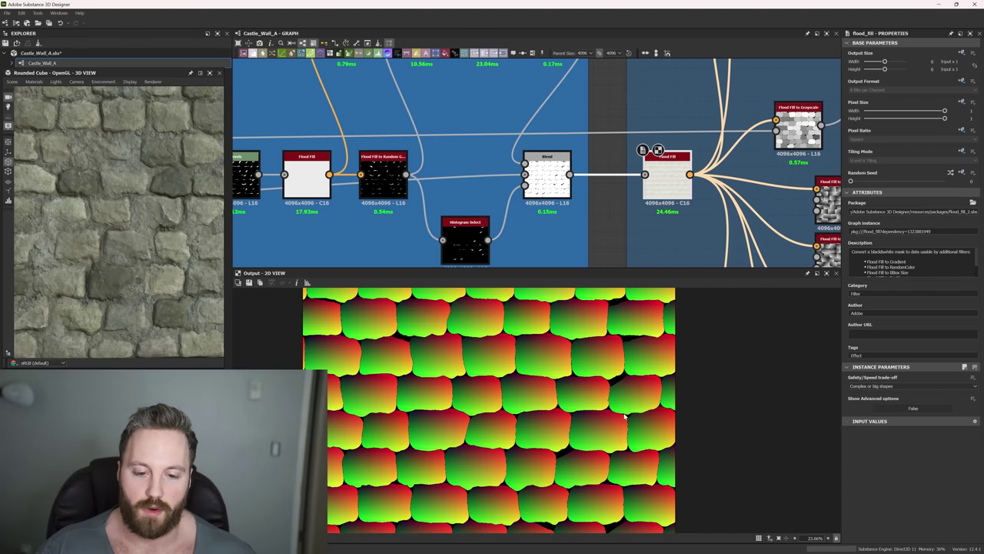
- Compare the Large Edge Chipping Blend output with the Flood Fill node it feeds
scroll(582, 220, down, 2)
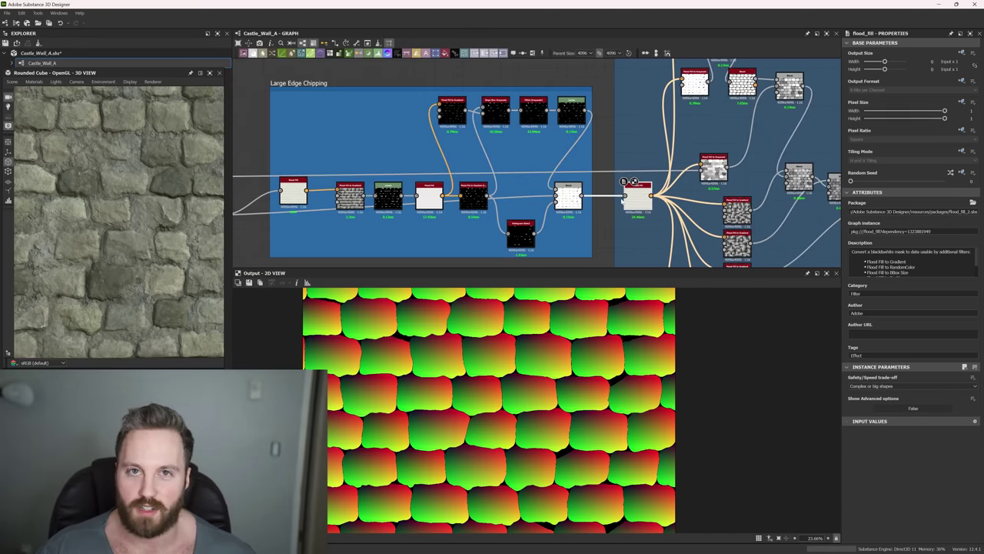
scroll(607, 198, up, 2)
double_click(530, 196)
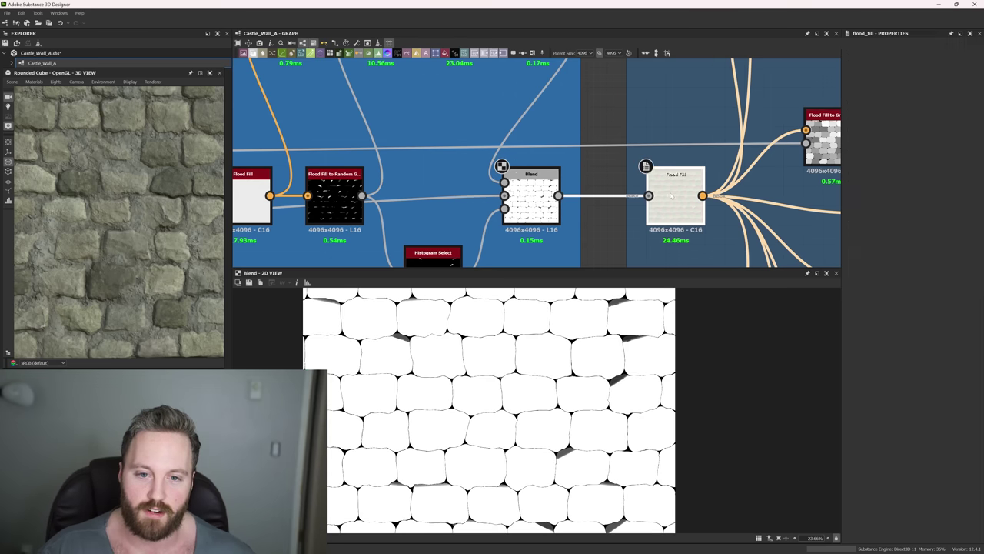
double_click(671, 196)
scroll(676, 189, down, 5)
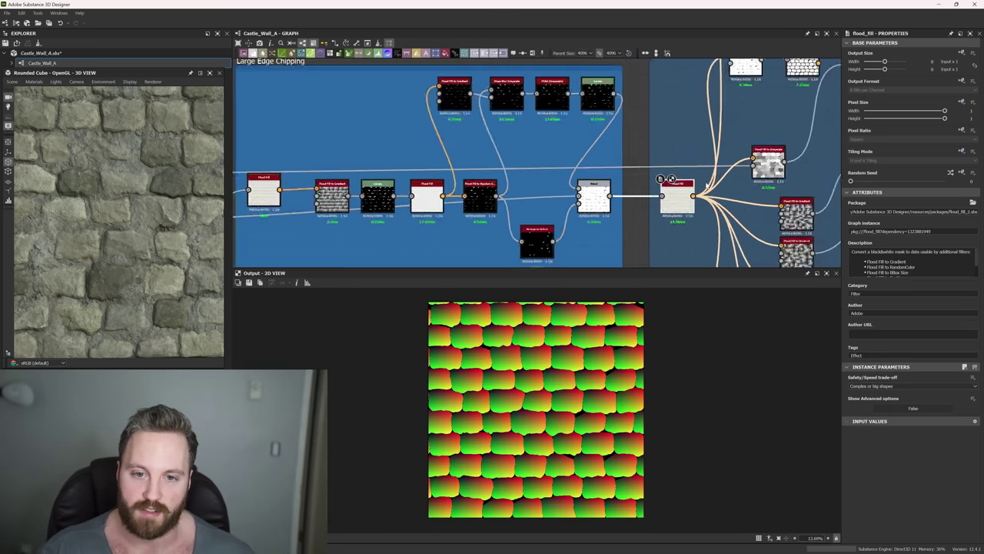
- Review the layout of the Flood Fill / Angles frame and how it connects to the Large Edge Chipping frame
middle_drag(435, 169, 484, 159)
middle_drag(613, 164, 473, 161)
scroll(473, 161, down, 2)
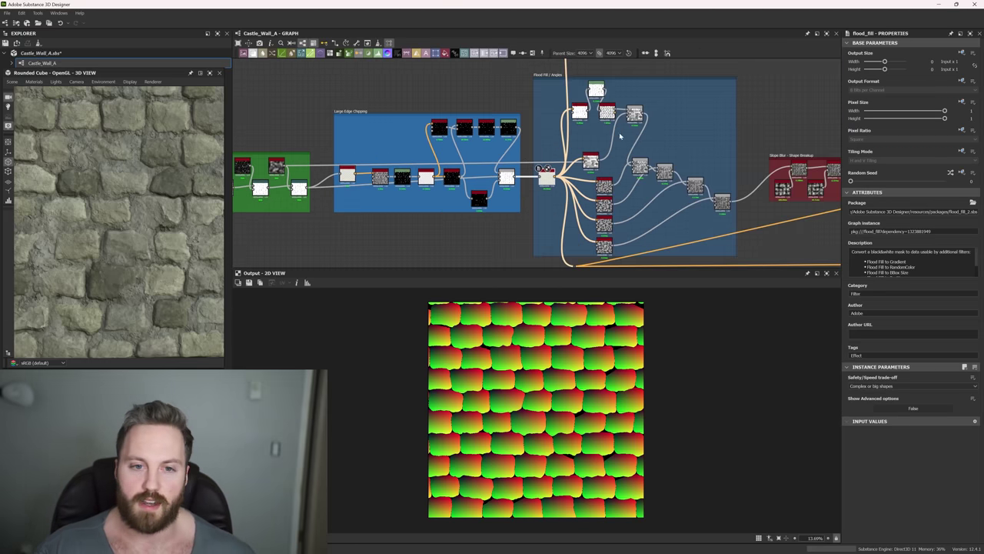
middle_drag(599, 125, 547, 143)
middle_drag(528, 108, 498, 92)
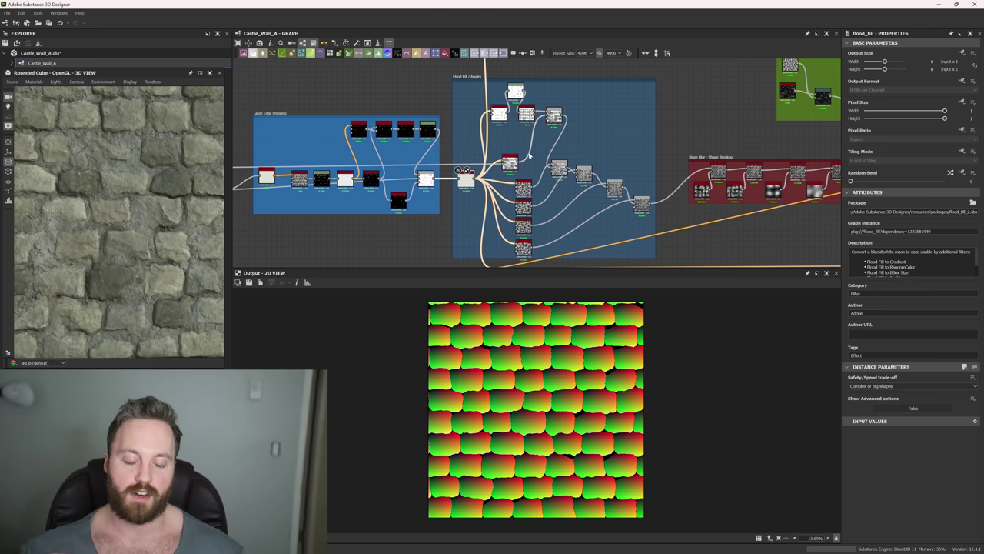
- Preview the Flood Fill to Grayscale node nearest the Flood Fill in the Flood Fill / Angles frame
scroll(498, 170, up, 6)
middle_drag(498, 170, 623, 185)
scroll(590, 189, down, 3)
scroll(643, 168, up, 2)
scroll(608, 190, down, 1)
scroll(636, 177, up, 4)
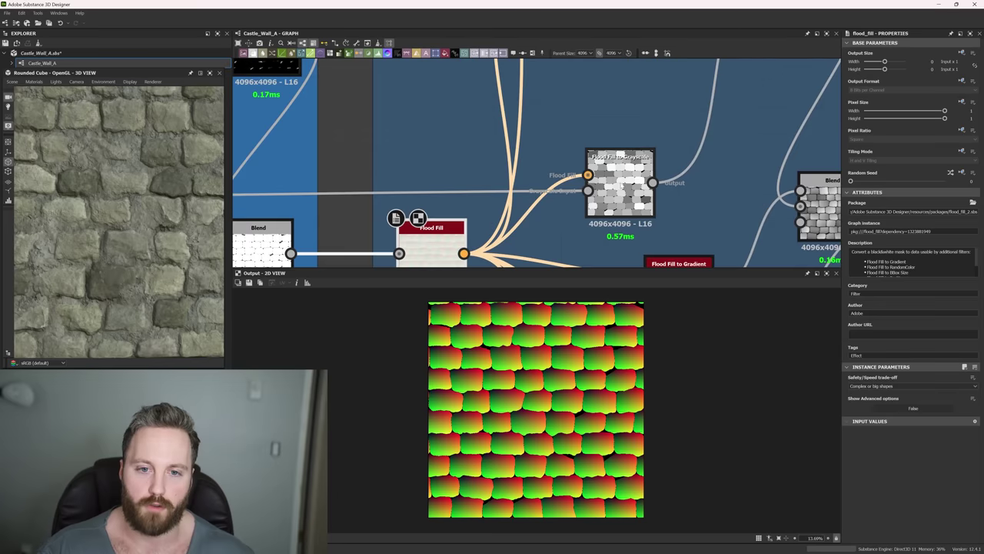
scroll(623, 185, down, 3)
double_click(621, 180)
scroll(581, 407, up, 3)
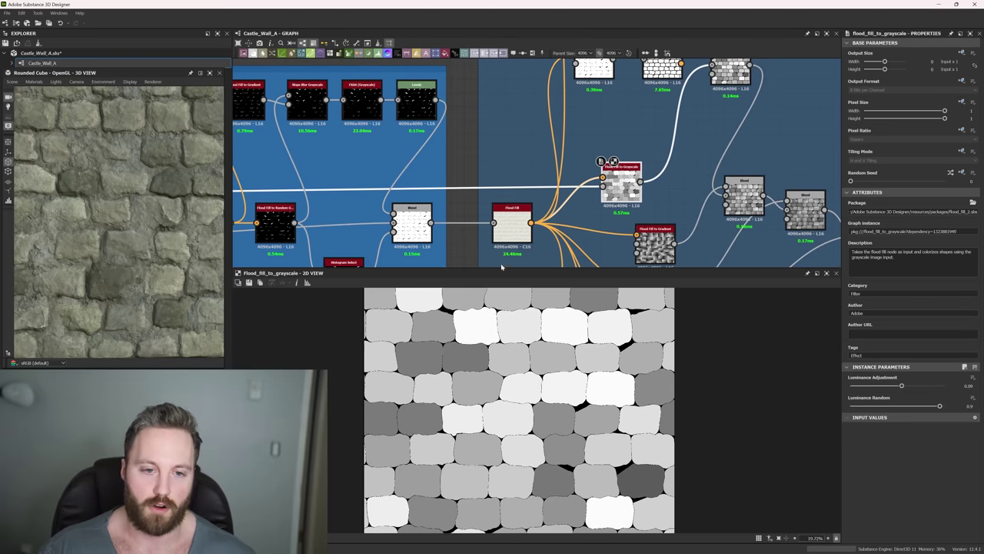
- Preview the upper Flood Fill to Grayscale, Levels and Bevel nodes in sequence in the Flood Fill / Angles frame
middle_drag(603, 74, 536, 137)
click(536, 137)
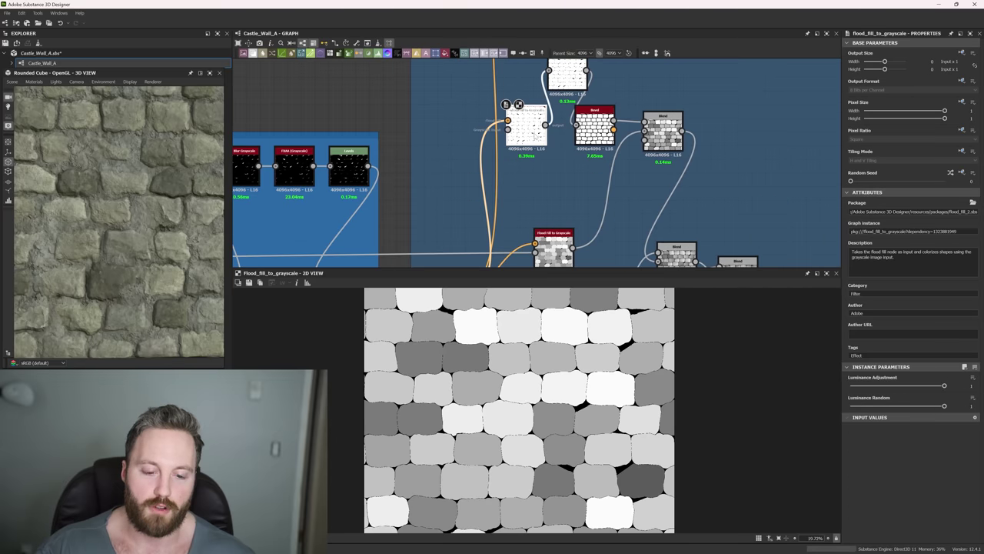
double_click(536, 135)
scroll(559, 121, up, 4)
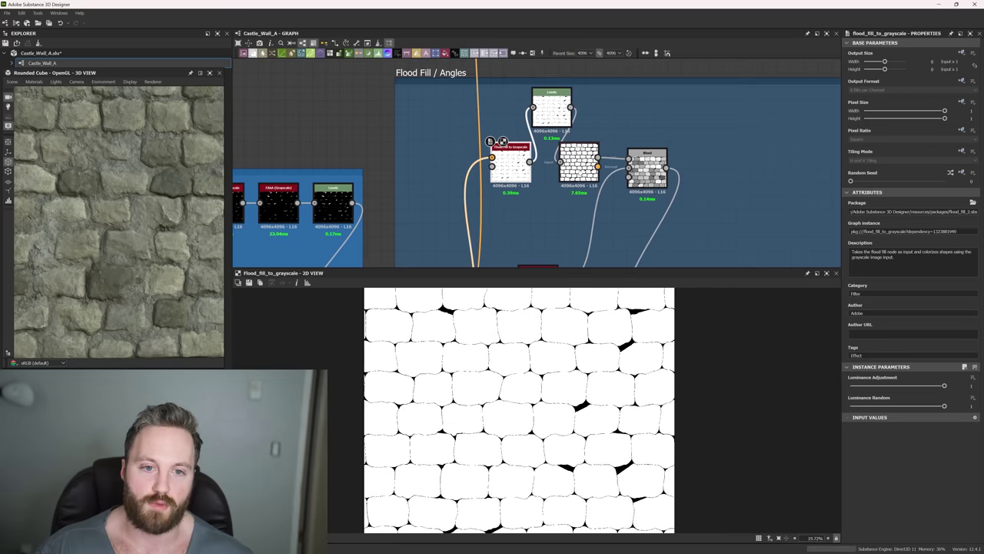
double_click(563, 112)
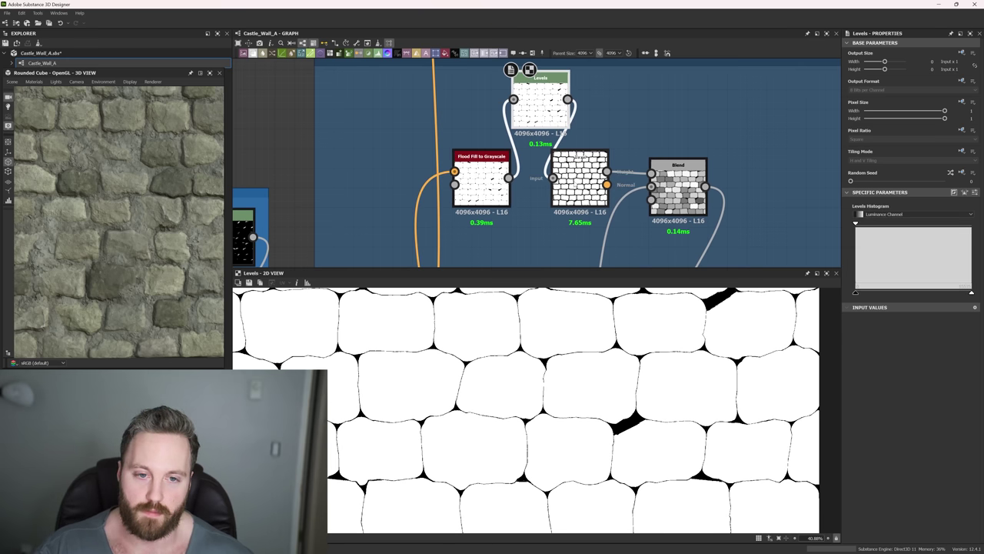
double_click(579, 182)
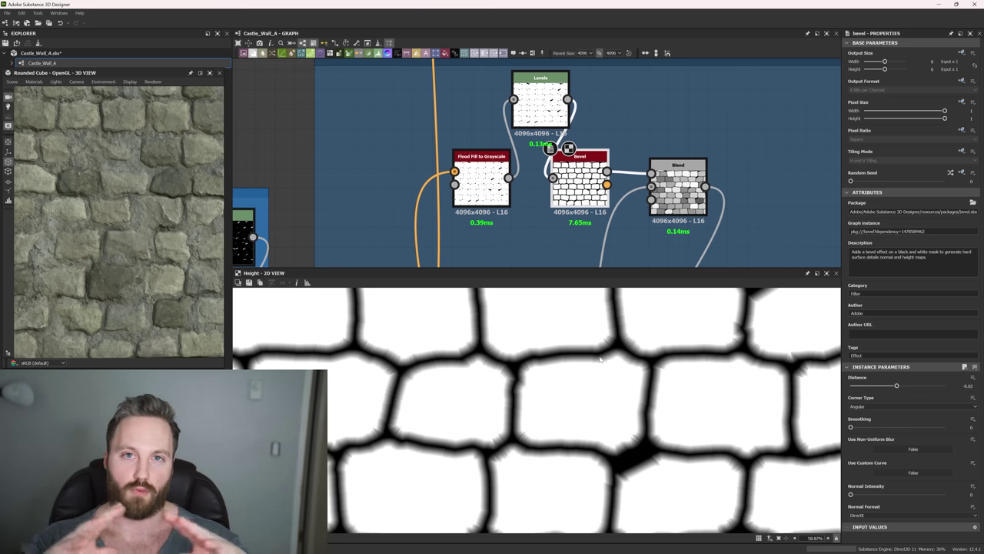
middle_drag(566, 222, 583, 205)
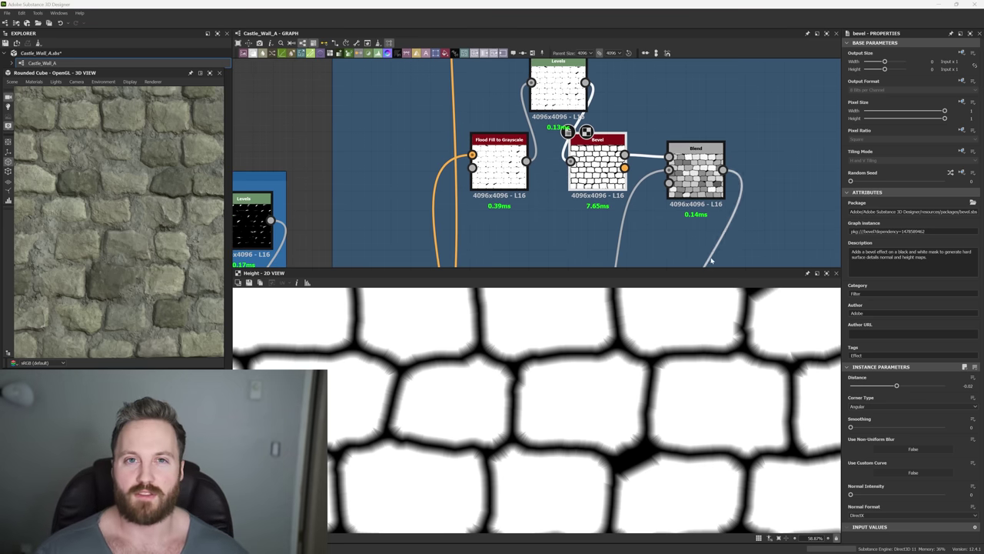
scroll(615, 202, up, 2)
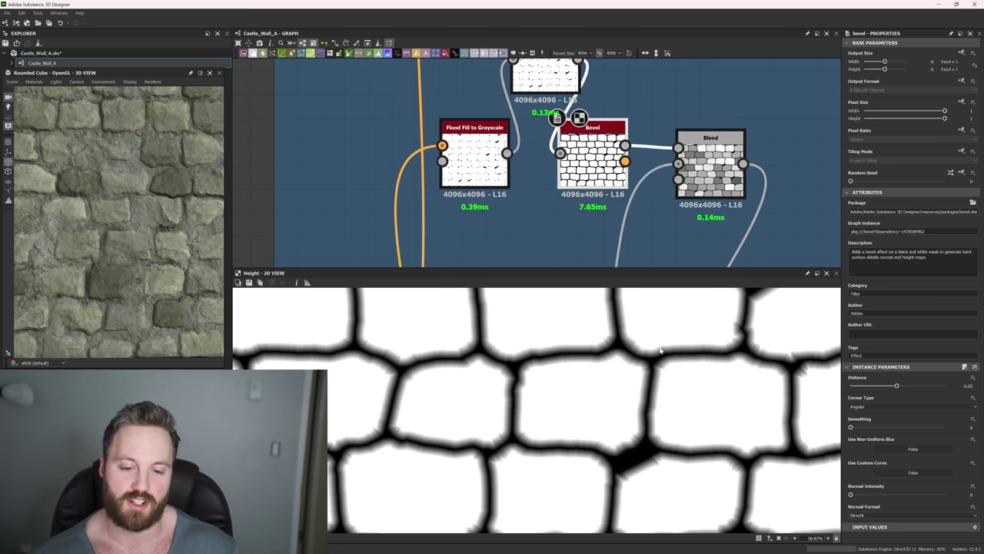
scroll(665, 218, down, 3)
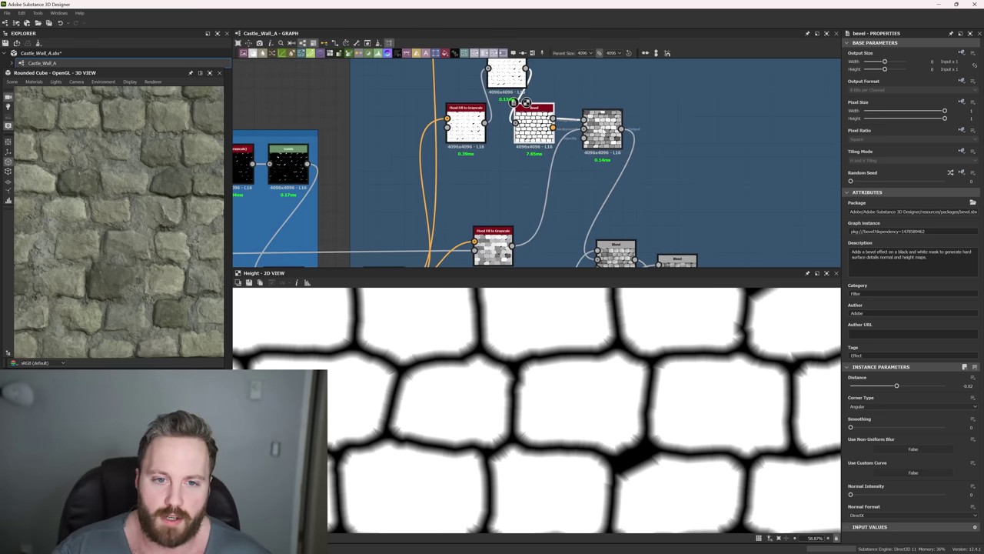
- Compare the Multiply Blend after the Bevel node with the Flood Fill to Grayscale node that feeds it
double_click(602, 129)
middle_drag(617, 265, 592, 217)
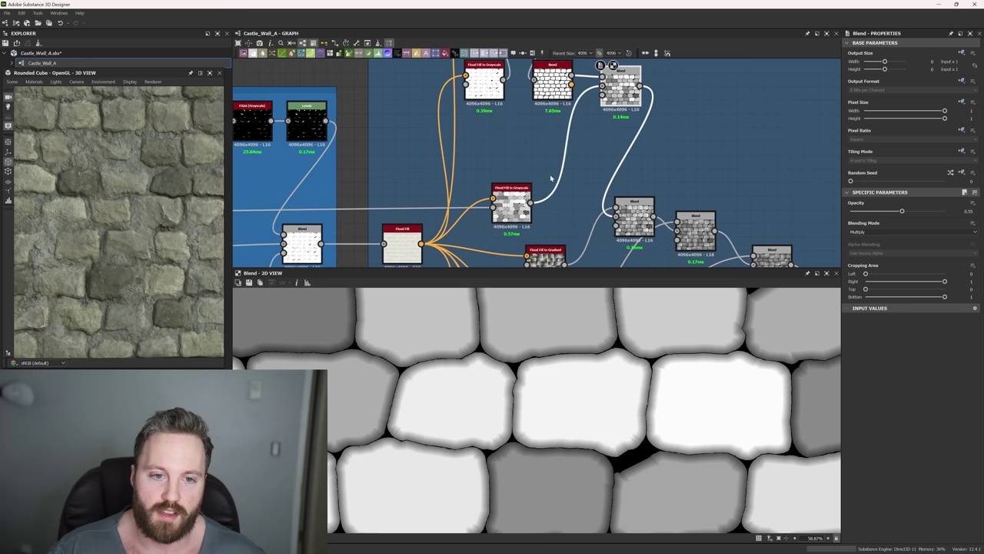
double_click(468, 198)
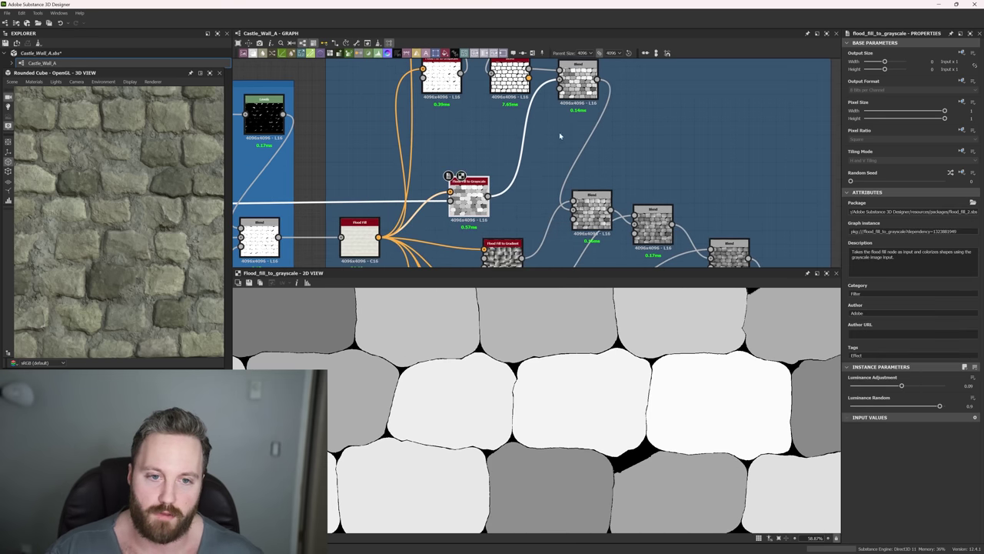
middle_drag(419, 221, 541, 186)
scroll(541, 186, up, 3)
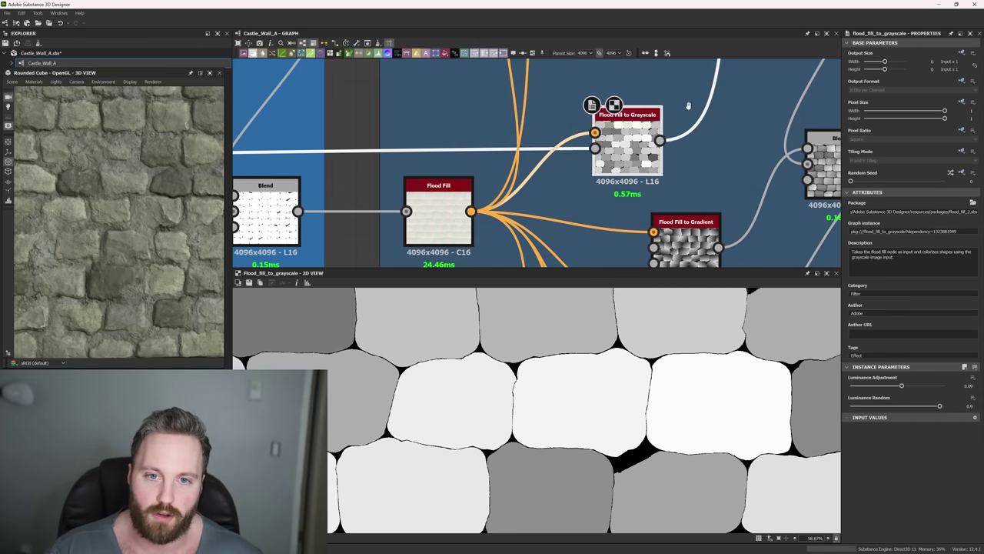
middle_drag(688, 106, 483, 80)
double_click(641, 135)
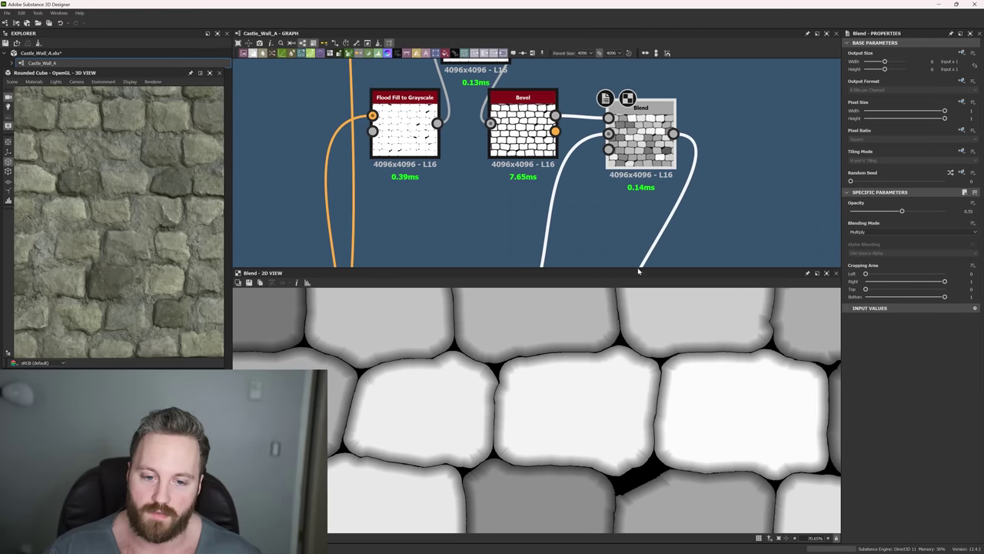
- Review how the Flood Fill to Gradient nodes and the Multiply Blend connect to the chain of Blend nodes
scroll(678, 160, down, 5)
scroll(687, 217, up, 3)
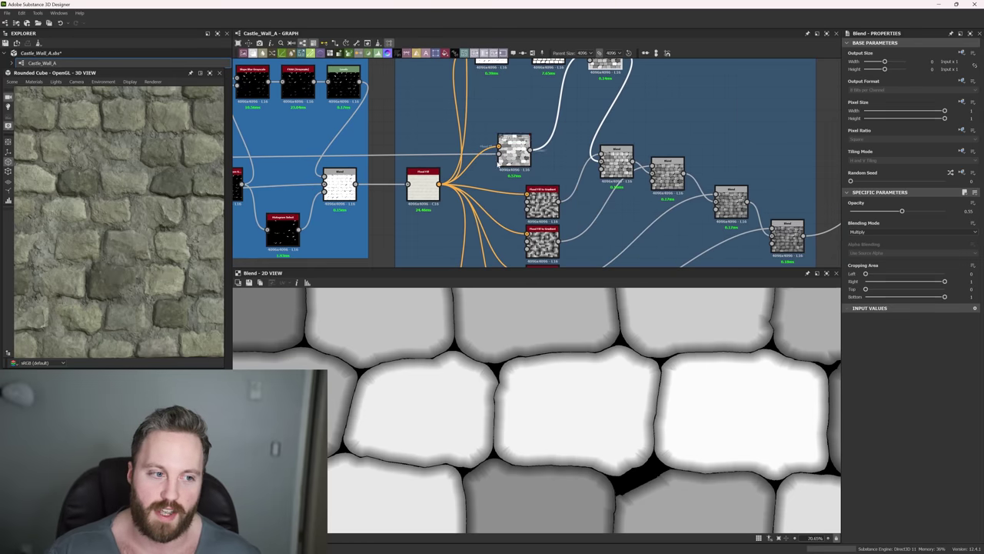
scroll(618, 157, down, 2)
scroll(562, 137, up, 5)
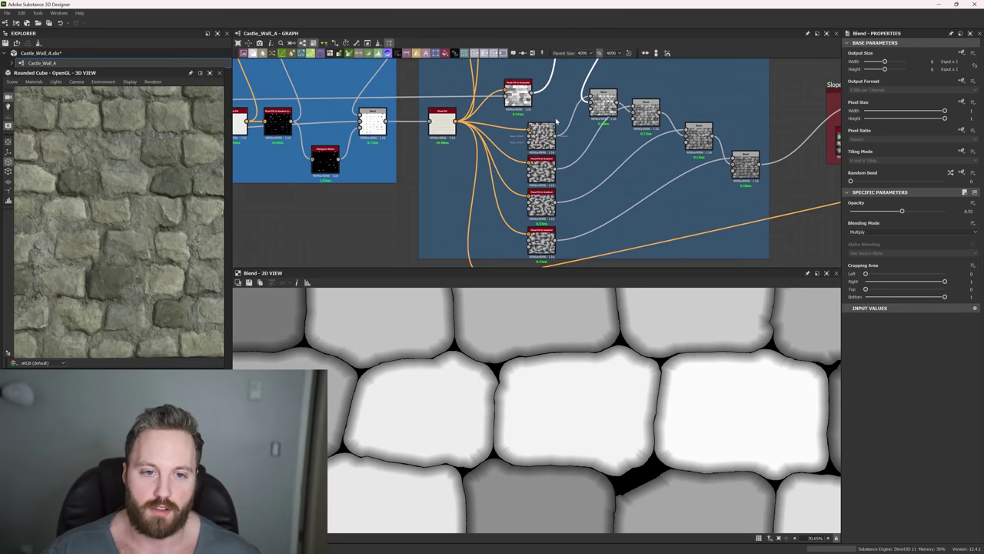
middle_drag(550, 138, 527, 261)
middle_drag(545, 118, 579, 170)
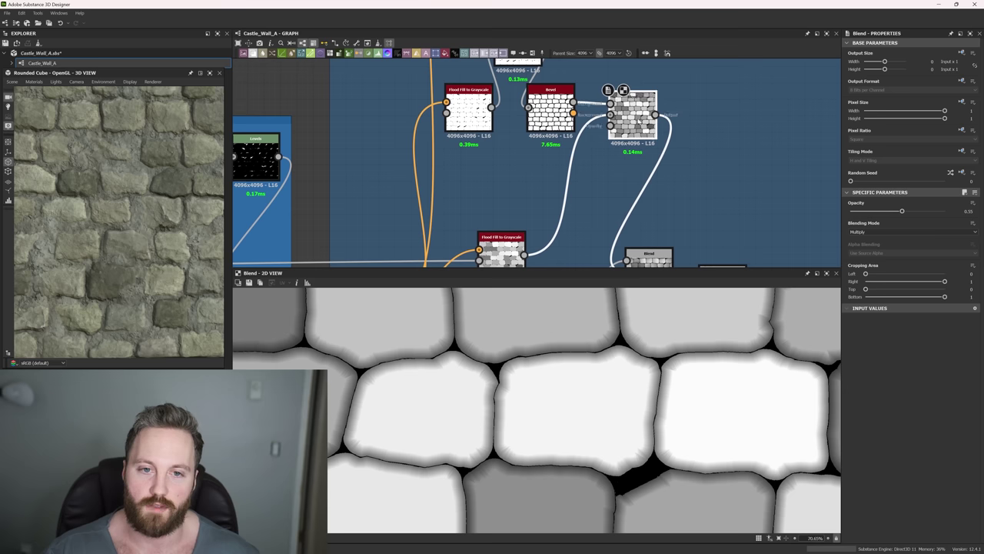
middle_drag(631, 153, 627, 106)
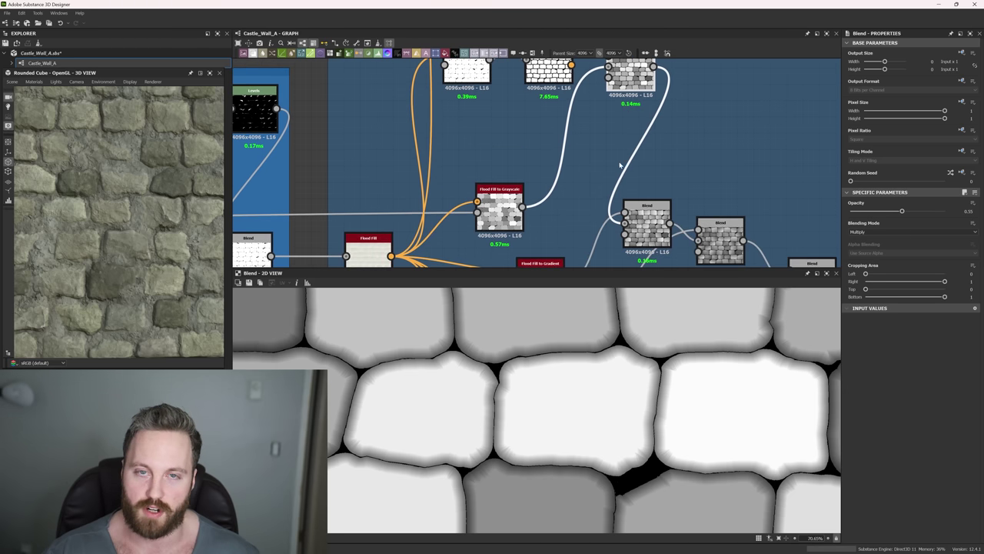
middle_drag(615, 159, 593, 77)
middle_drag(589, 176, 558, 146)
- Preview the first Min (Darken) Blend and examine the Flood Fill to Gradient nodes feeding the Blend chain
double_click(595, 113)
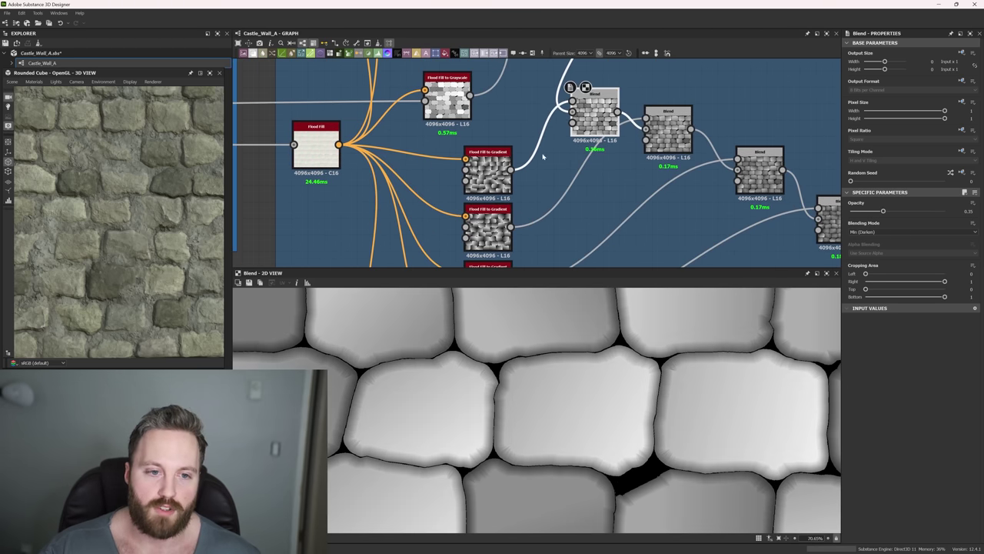
scroll(517, 180, up, 2)
middle_drag(525, 180, 532, 68)
scroll(538, 159, down, 2)
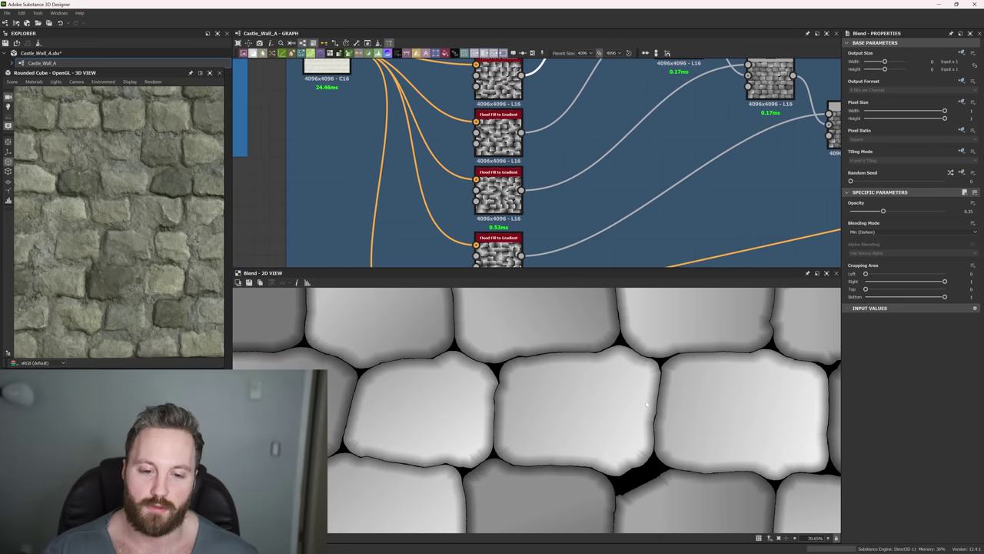
middle_drag(617, 133, 584, 201)
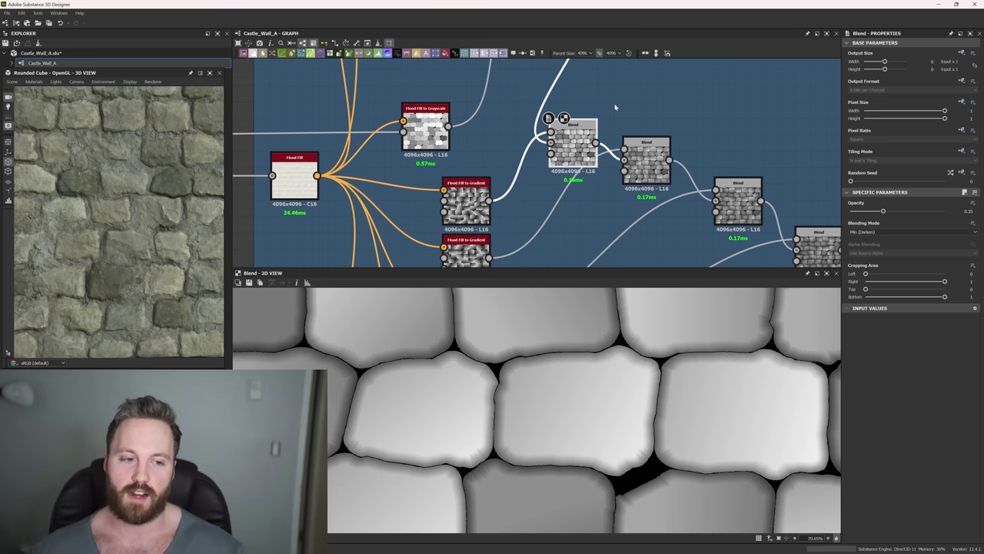
- Preview the remaining three Blend nodes of the gradient chain in order and inspect the final stone angles up close
middle_drag(644, 157, 500, 146)
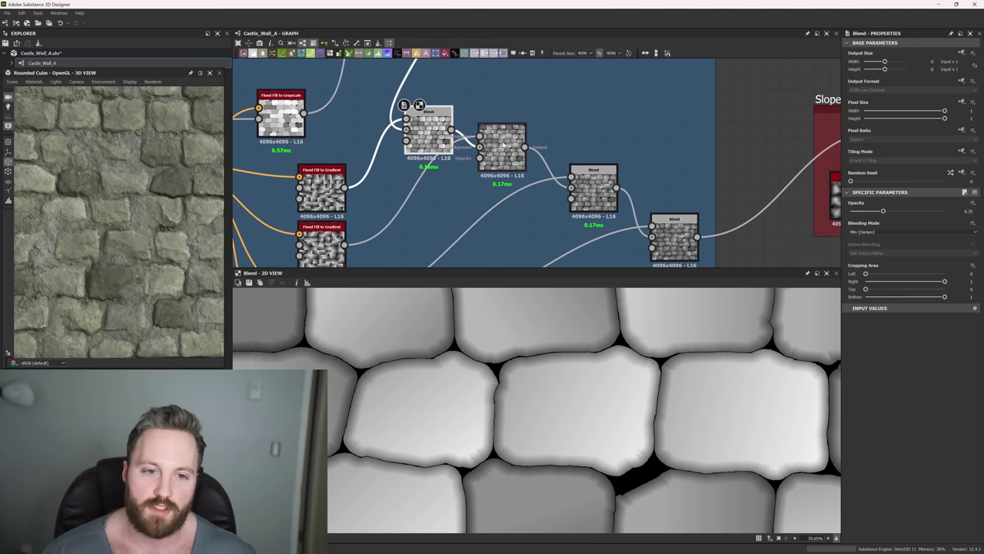
double_click(499, 146)
middle_drag(584, 174, 578, 130)
double_click(581, 134)
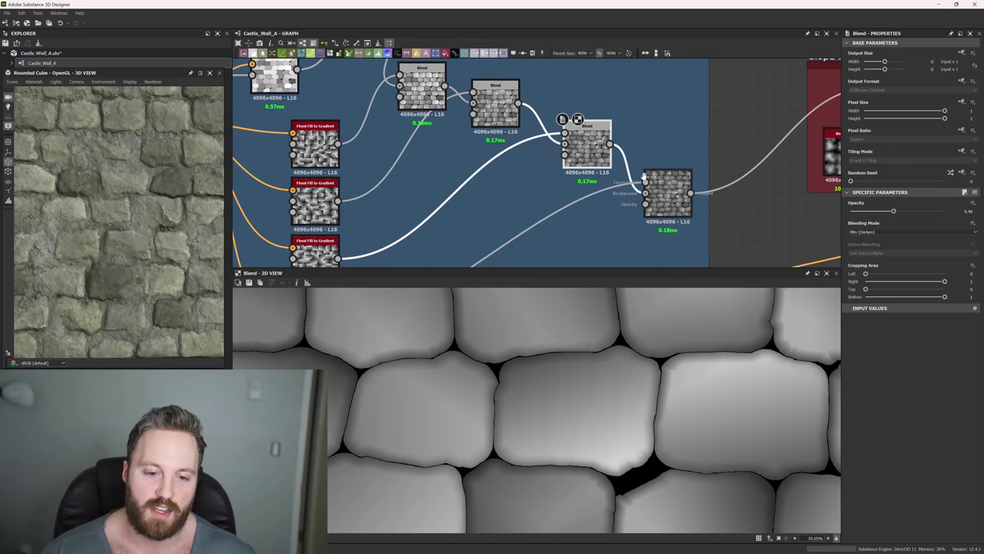
middle_drag(668, 200, 646, 156)
double_click(646, 156)
scroll(511, 357, up, 4)
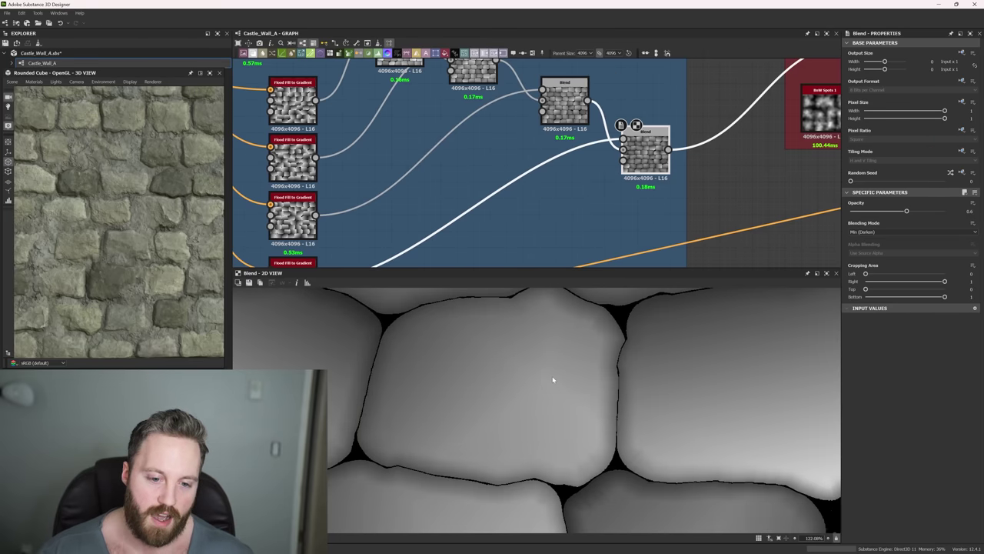
- Inspect the angled stone surfaces of the castle wall up close in the 3D view
scroll(137, 236, up, 8)
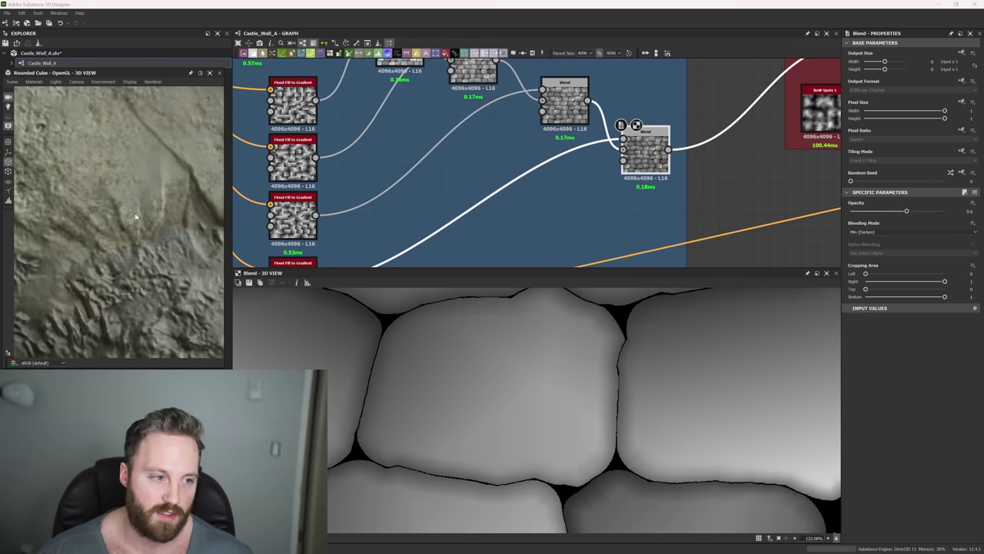
scroll(137, 222, down, 6)
click(210, 73)
scroll(568, 234, up, 2)
mouse_move(568, 234)
middle_down()
mouse_move(582, 218)
mouse_move(577, 226)
middle_up()
scroll(551, 246, up, 2)
scroll(493, 229, up, 2)
middle_drag(490, 224, 518, 228)
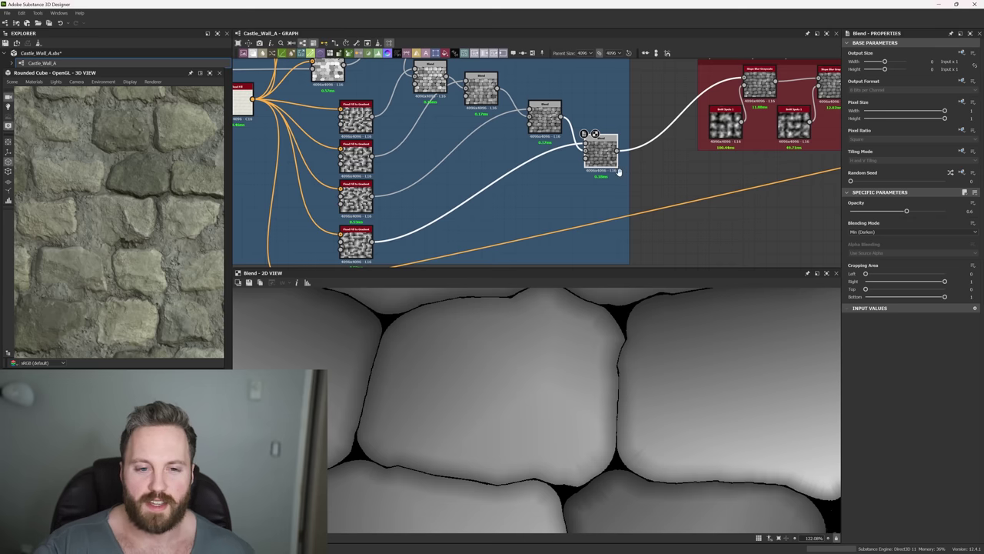
- Review the Flood Fill / Angles gradient chain and its connection to the Slope Blur - Shape Breakup frame
middle_drag(461, 154, 602, 153)
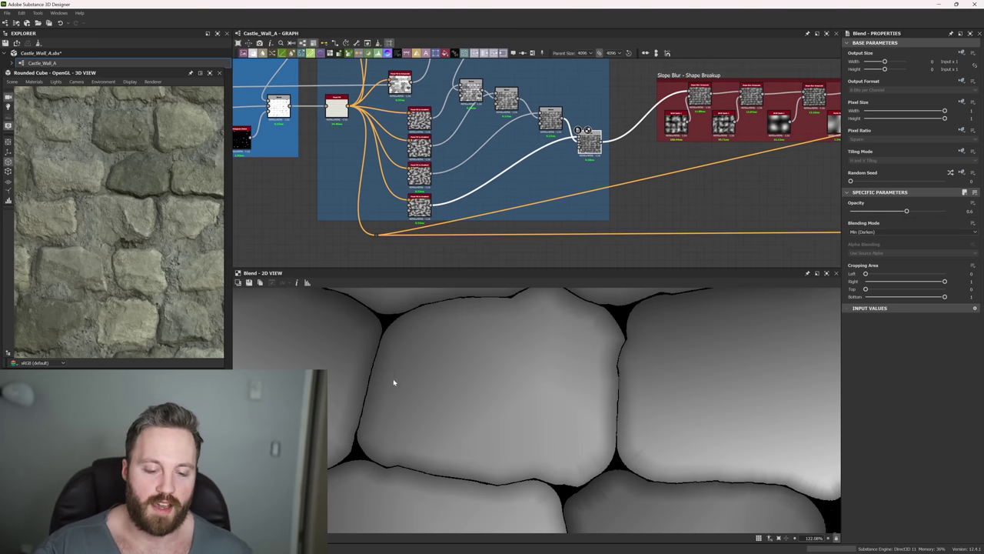
scroll(415, 121, up, 2)
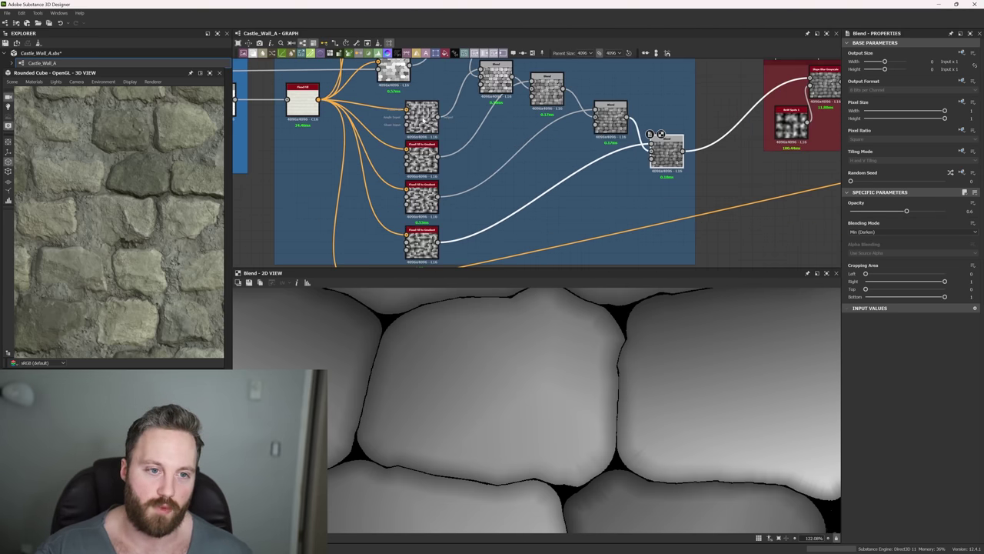
scroll(422, 121, up, 2)
scroll(663, 128, down, 3)
middle_drag(664, 128, 463, 149)
scroll(589, 109, down, 4)
middle_drag(590, 108, 534, 129)
scroll(524, 196, up, 2)
scroll(547, 183, up, 3)
scroll(539, 158, up, 3)
middle_drag(447, 171, 533, 68)
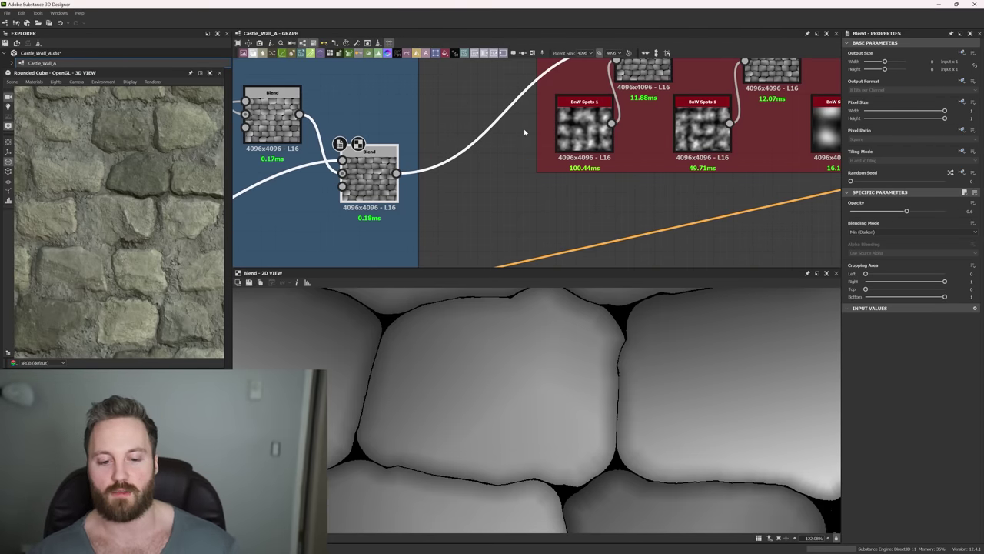
- Preview the first Slope Blur Grayscale node in the Shape Breakup frame and the BnW Spots 1 noise driving it
middle_drag(633, 136, 605, 216)
scroll(607, 201, up, 2)
middle_drag(609, 153, 597, 152)
click(597, 153)
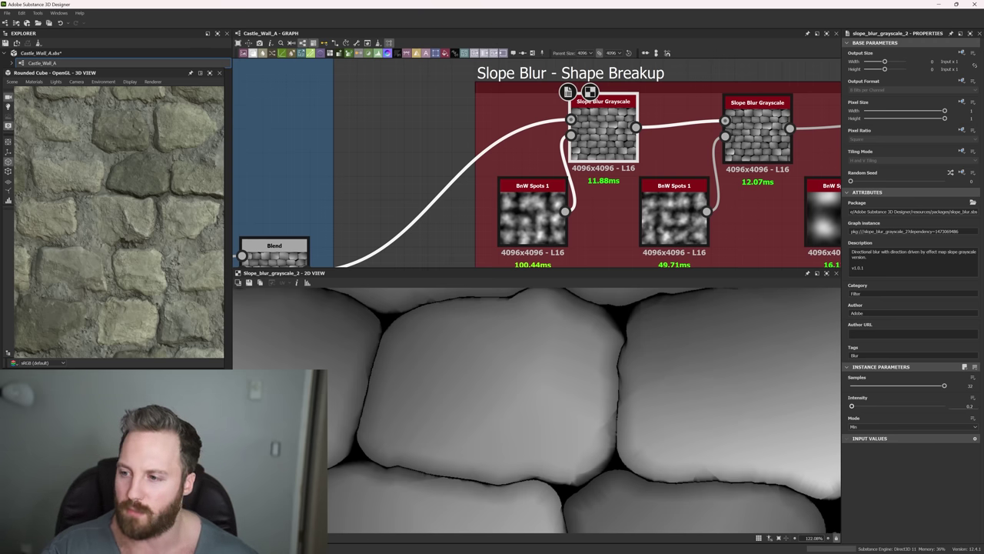
double_click(530, 212)
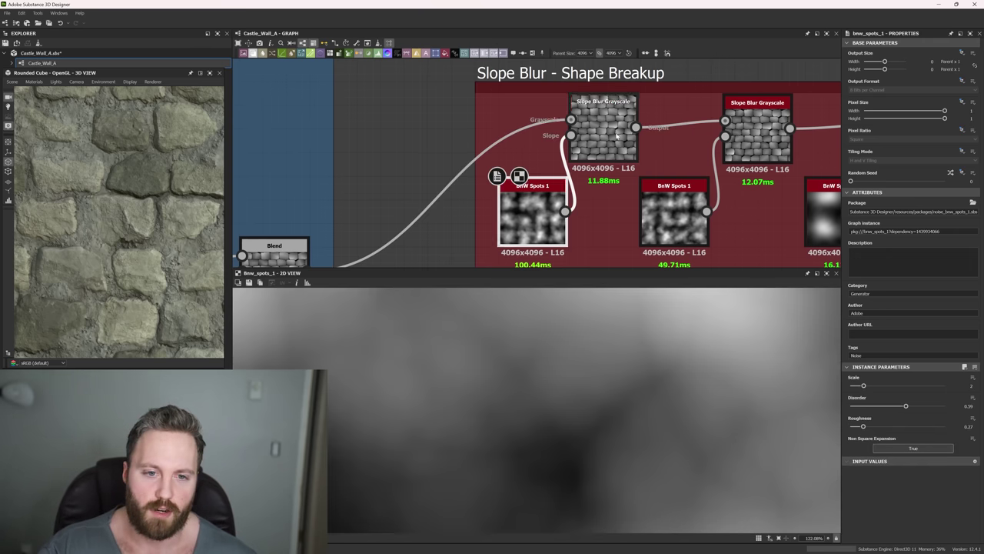
click(600, 149)
scroll(626, 390, up, 2)
middle_drag(626, 390, 615, 403)
- Compare the final Flood Fill / Angles Blend with the first Slope Blur Grayscale output along the stone edges
middle_drag(307, 254, 382, 215)
double_click(349, 233)
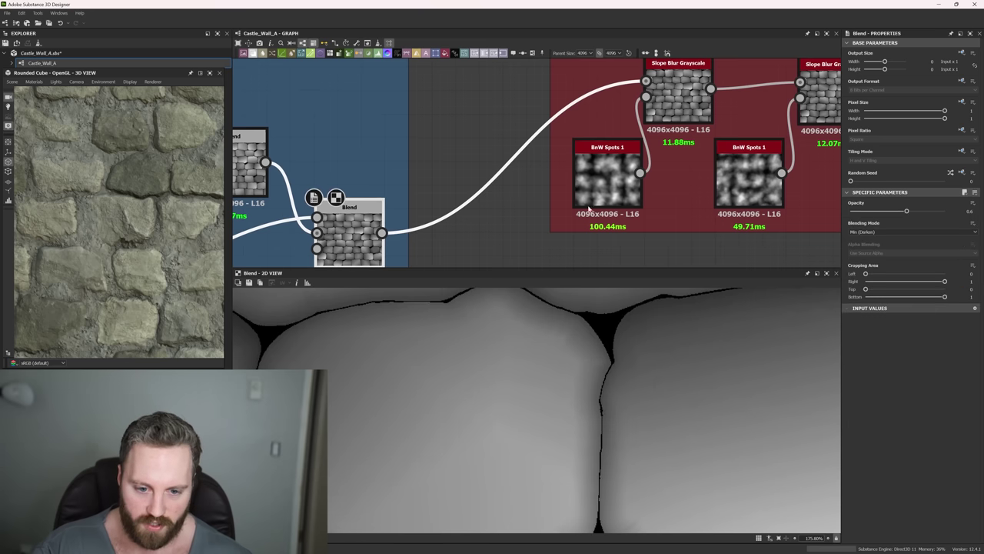
click(682, 93)
double_click(681, 93)
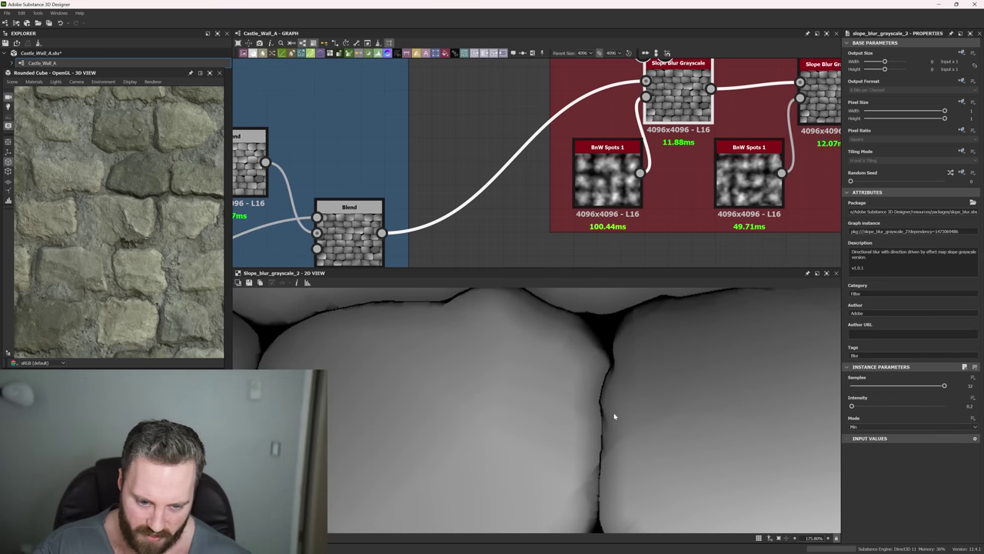
scroll(614, 416, down, 5)
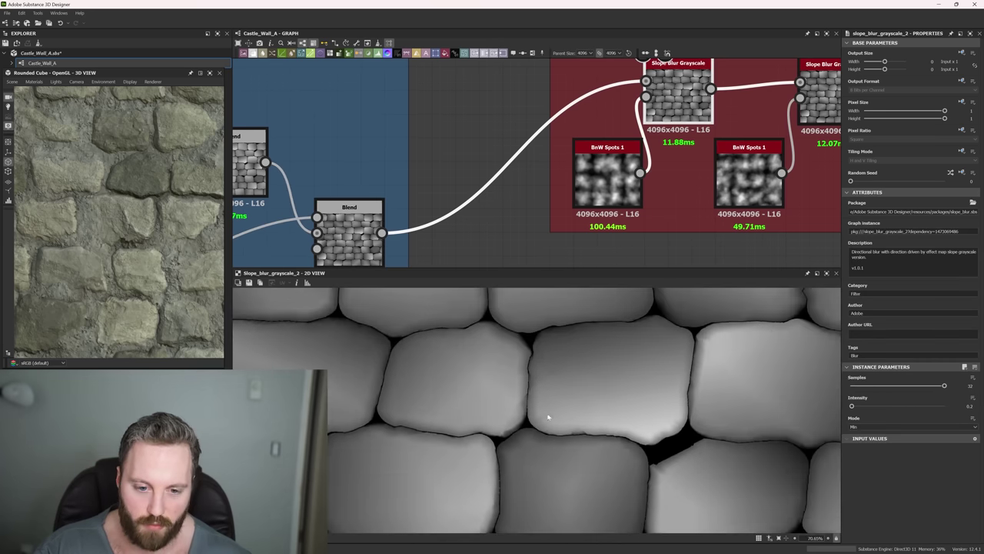
- Preview the second and third Slope Blur Grayscale nodes in the Shape Breakup frame and inspect their effect on the stone edges
middle_drag(673, 173, 497, 194)
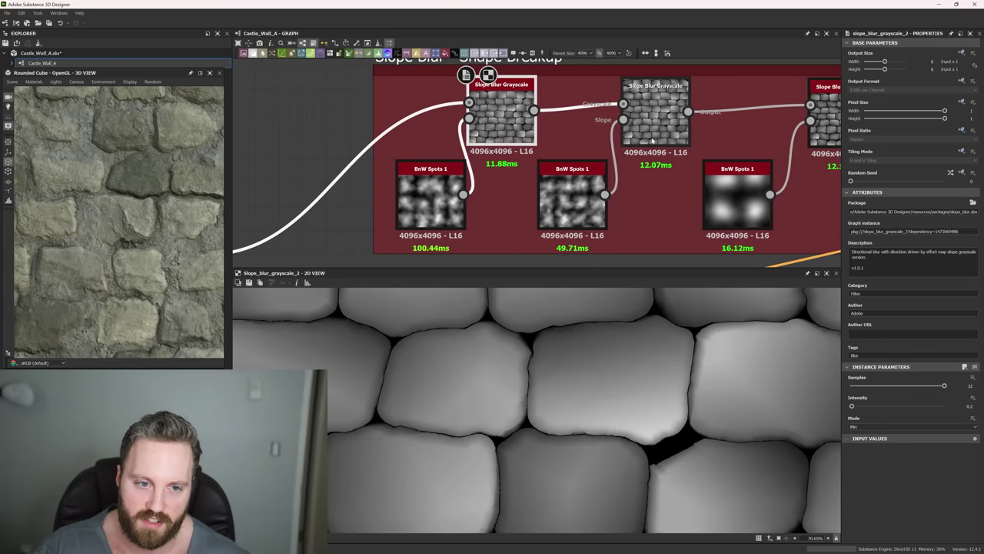
double_click(642, 127)
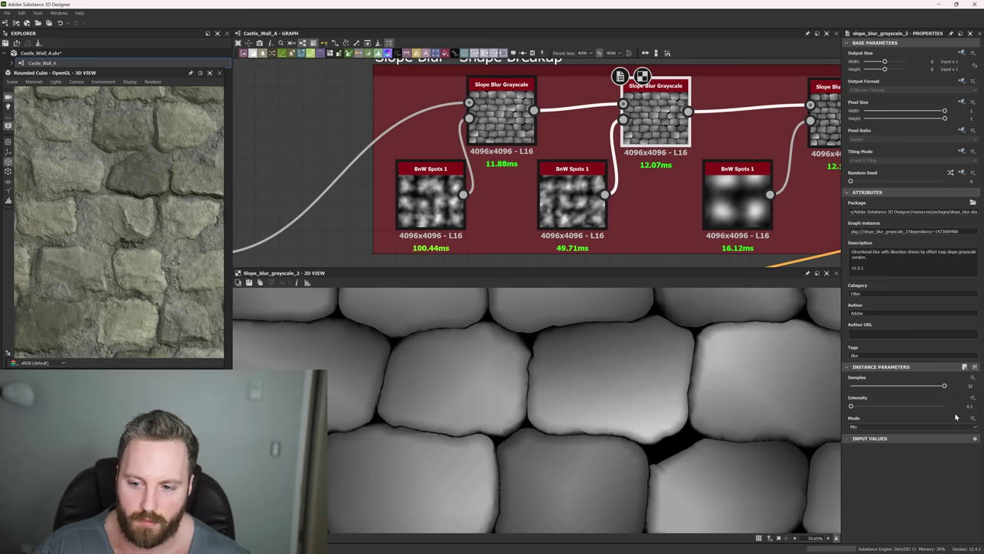
scroll(669, 407, up, 2)
click(595, 193)
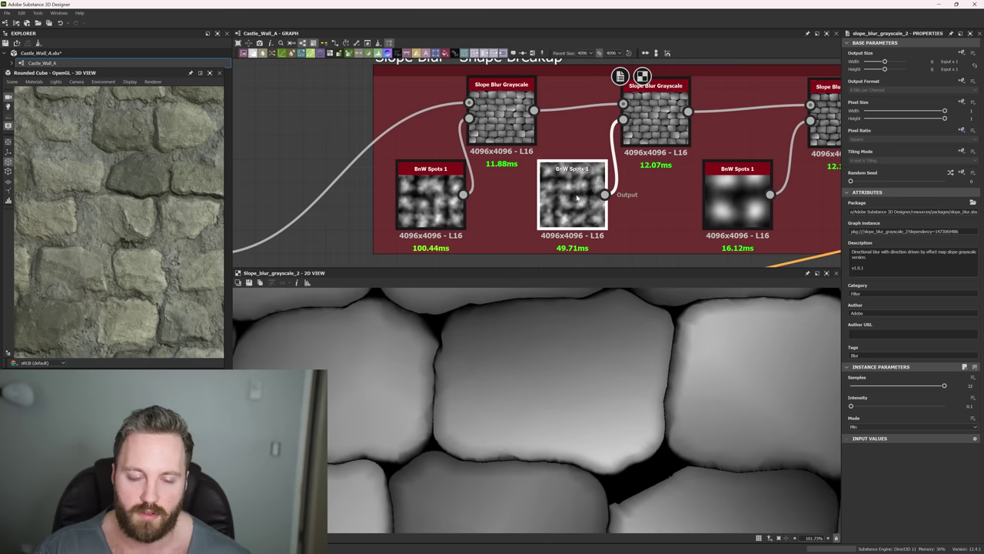
middle_drag(658, 185, 491, 196)
click(651, 113)
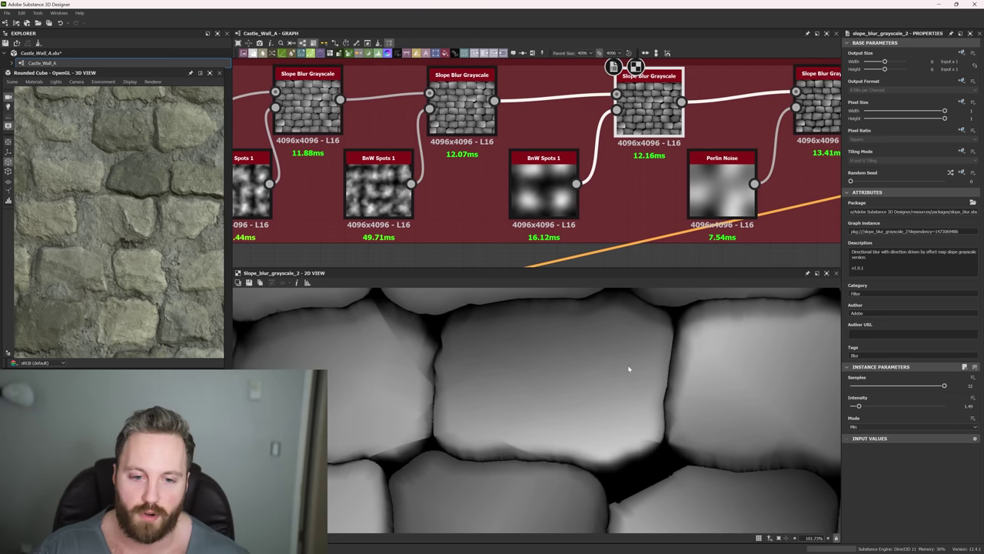
- Check the BnW Spots 1 noise driving the third Slope Blur Grayscale and inspect that blur's output across the whole wall
scroll(628, 369, down, 3)
click(572, 196)
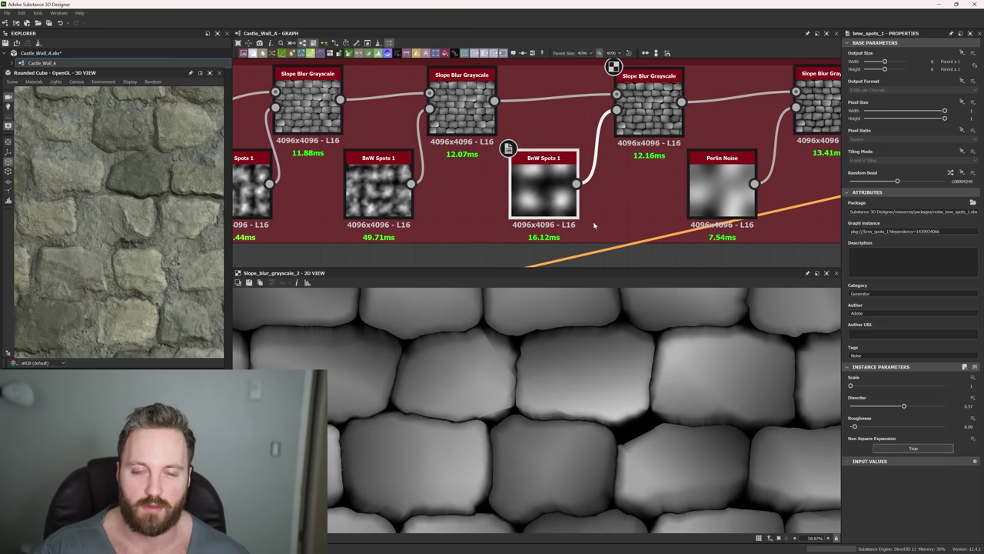
scroll(634, 387, down, 3)
scroll(626, 353, up, 1)
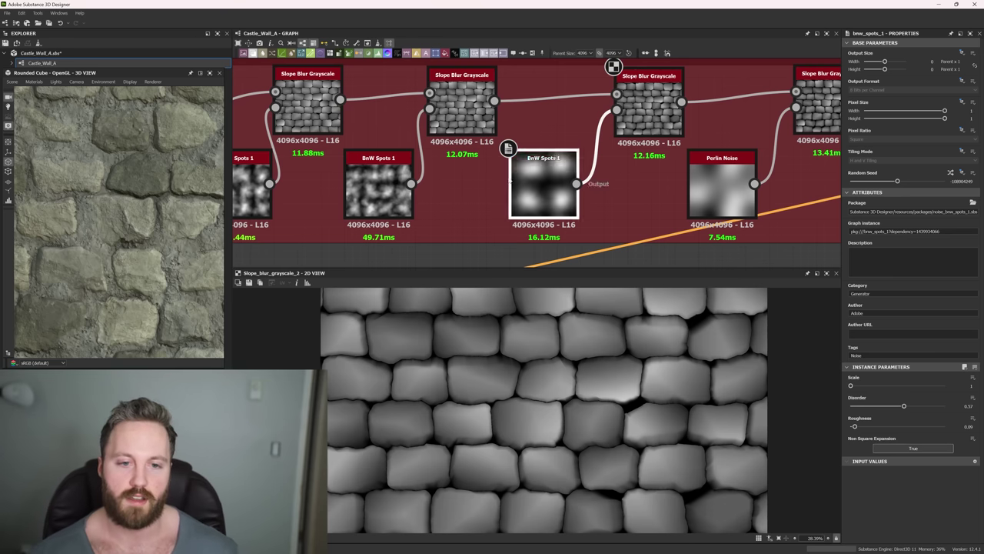
click(461, 93)
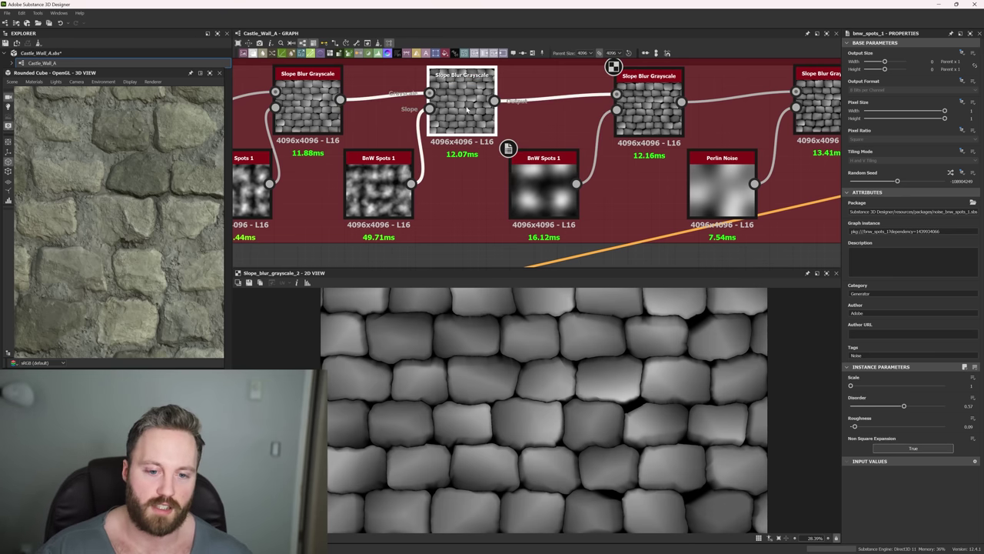
click(646, 108)
scroll(520, 353, up, 2)
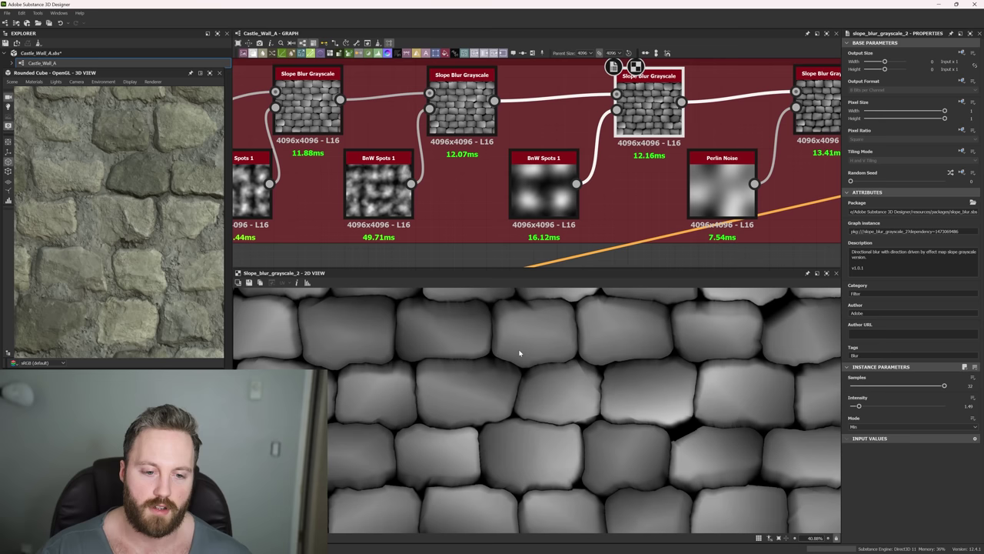
- Preview the last Slope Blur Grayscale in the Shape Breakup frame, driven by Perlin Noise, and inspect the stone edges
middle_drag(703, 183, 546, 184)
click(673, 100)
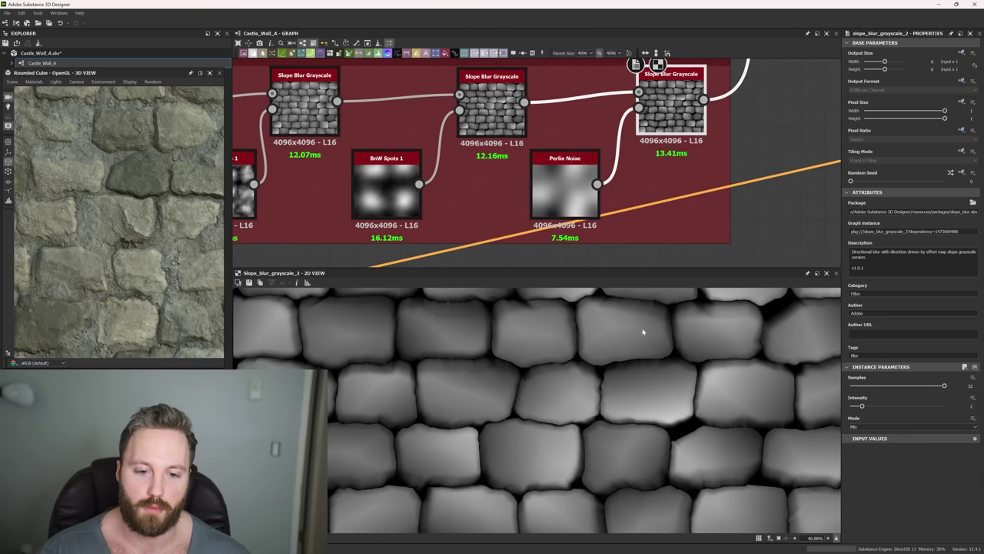
scroll(638, 338, down, 3)
scroll(652, 384, up, 3)
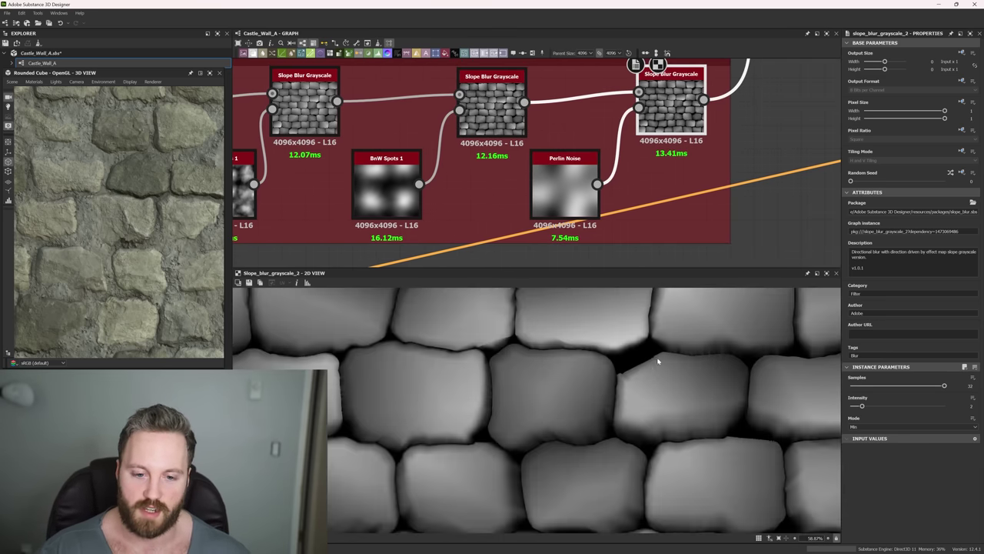
scroll(606, 243, down, 3)
scroll(606, 242, down, 1)
- Follow the last Slope Blur Grayscale output into the Non-Uniform + Vector Warp frame and preview the Non Uniform Directional Warp node
middle_drag(658, 201, 638, 218)
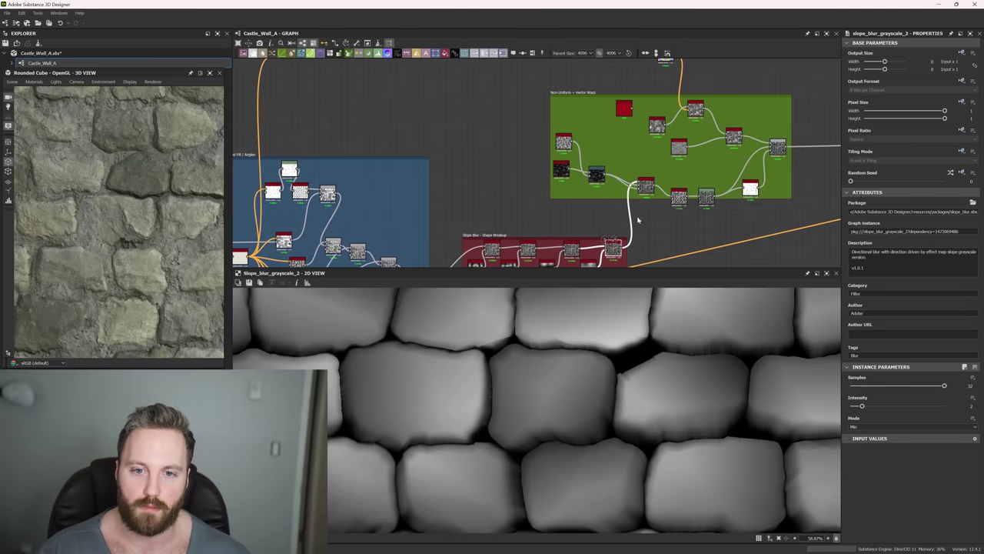
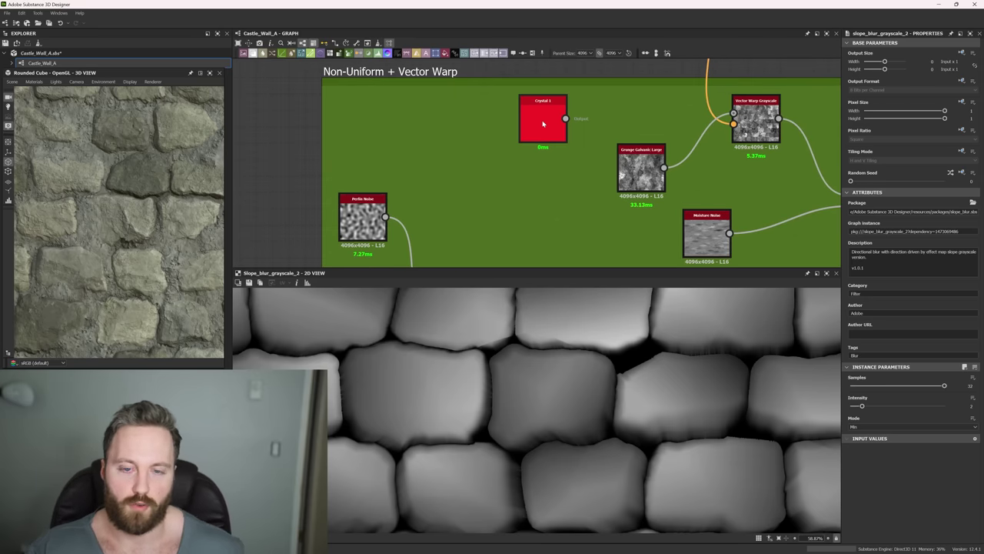
scroll(613, 183, down, 6)
middle_drag(614, 185, 551, 146)
scroll(548, 164, up, 7)
middle_drag(548, 207, 491, 71)
click(492, 238)
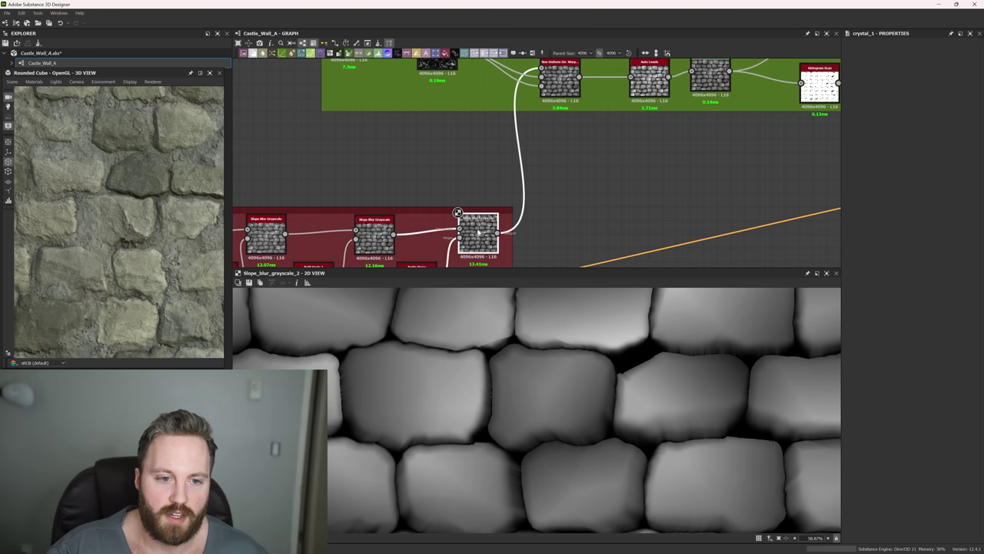
middle_drag(572, 176, 564, 208)
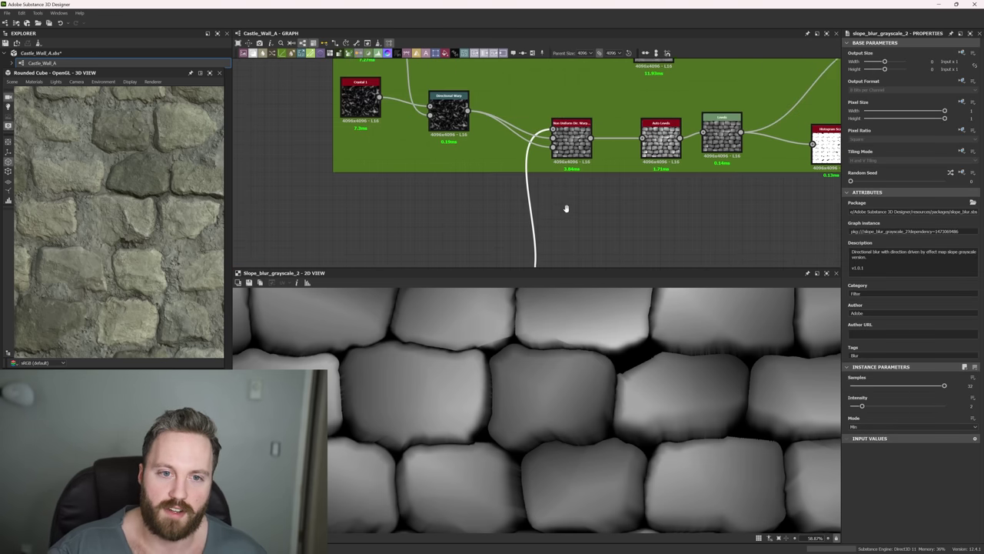
scroll(573, 146, up, 3)
click(575, 148)
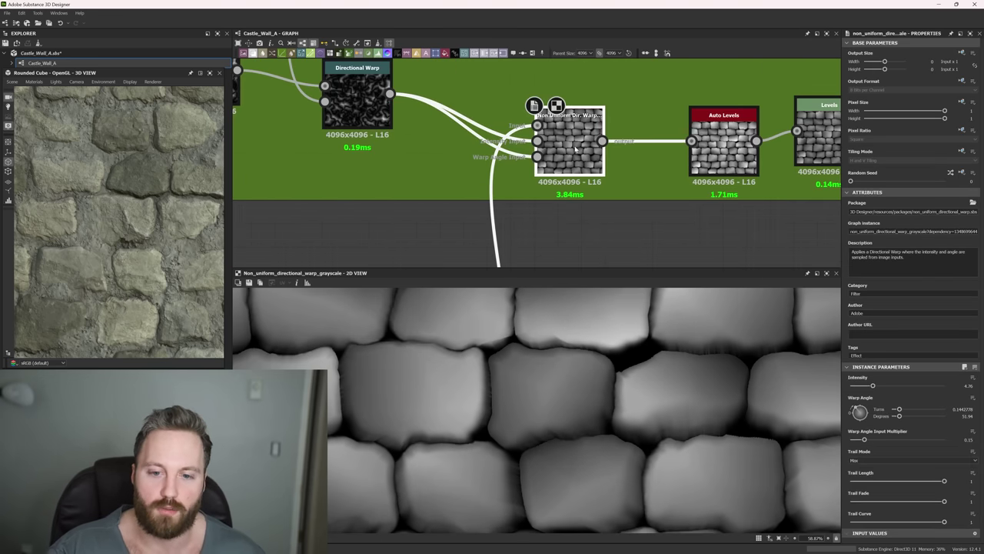
- Move the Directional Warp and Crystal 1 nodes closer to the Non Uniform Directional Warp node
middle_drag(580, 148, 685, 193)
drag(477, 145, 528, 156)
drag(323, 119, 381, 143)
middle_drag(645, 195, 613, 201)
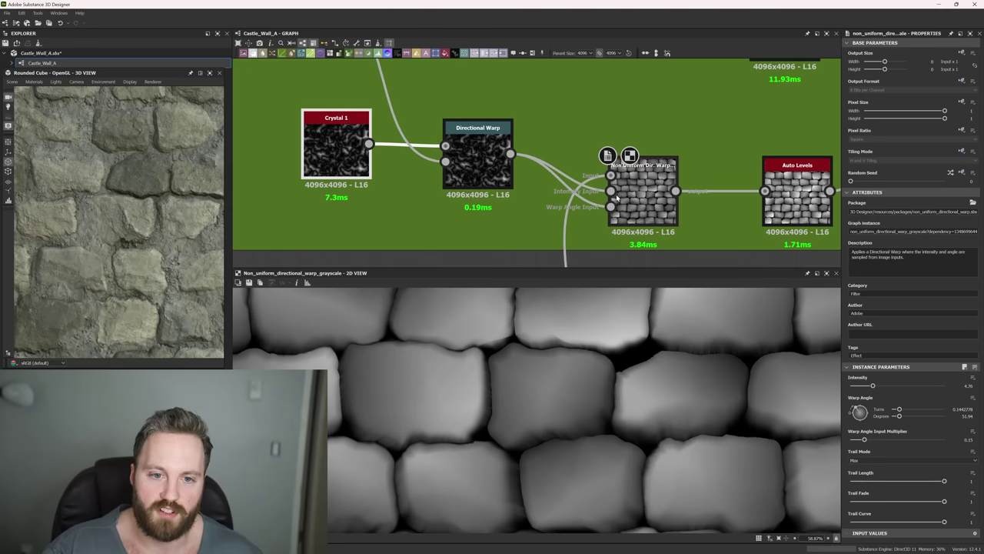
- Examine the Directional Warp connections into the Intensity Input and Warp Angle Input of the Non Uniform Directional Warp node
scroll(615, 199, up, 3)
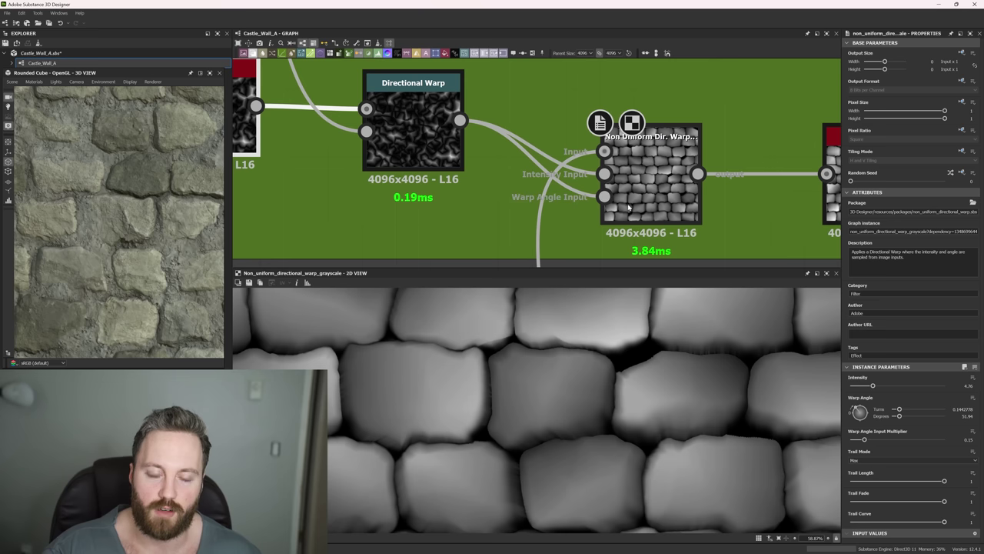
click(583, 193)
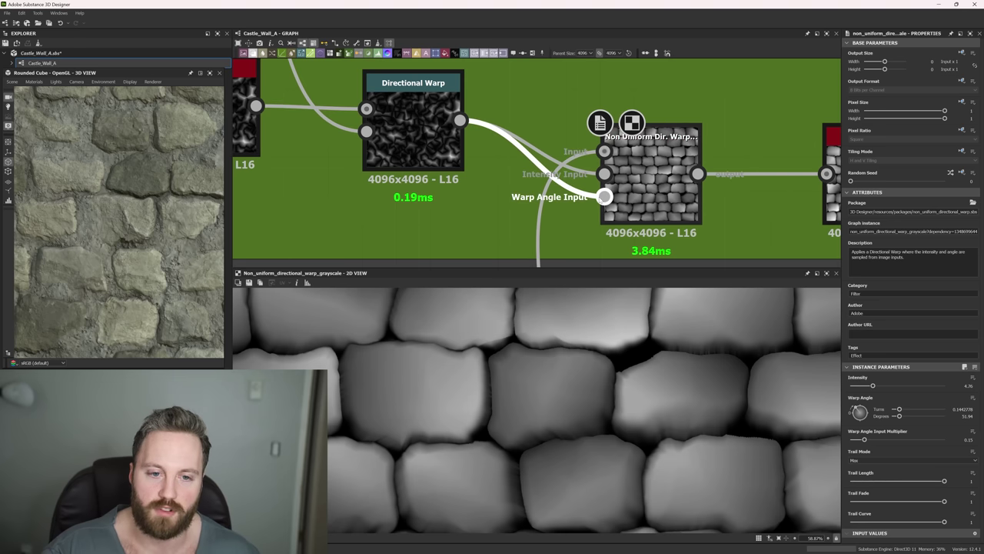
drag(459, 120, 604, 173)
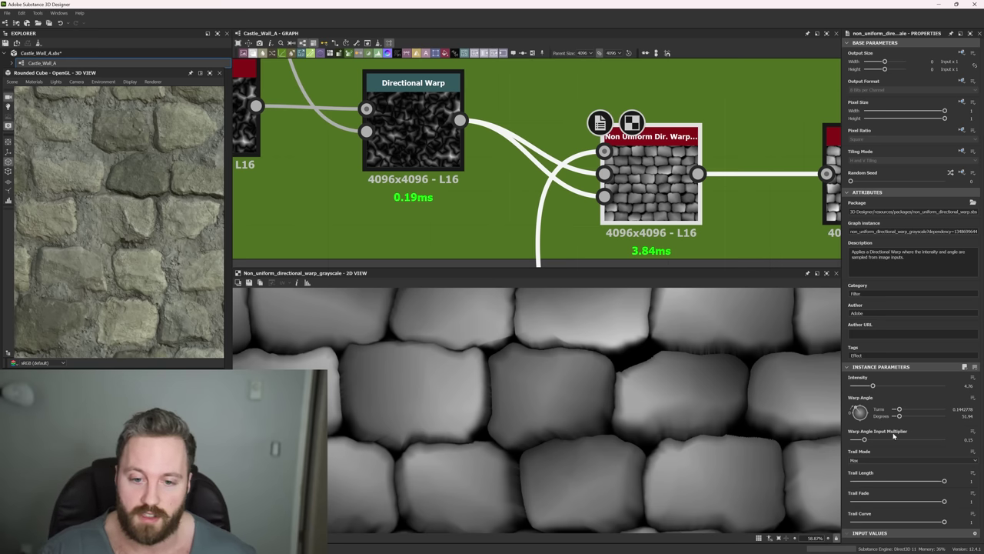
- Compare the last Slope Blur Grayscale output with the Non Uniform Directional Warp result on the stones
scroll(522, 144, down, 4)
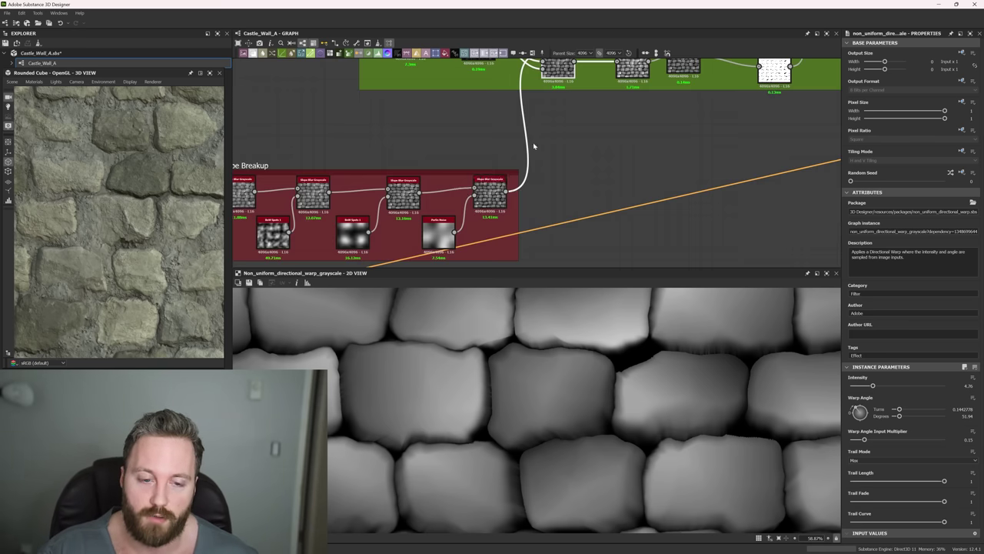
click(493, 200)
scroll(577, 127, up, 5)
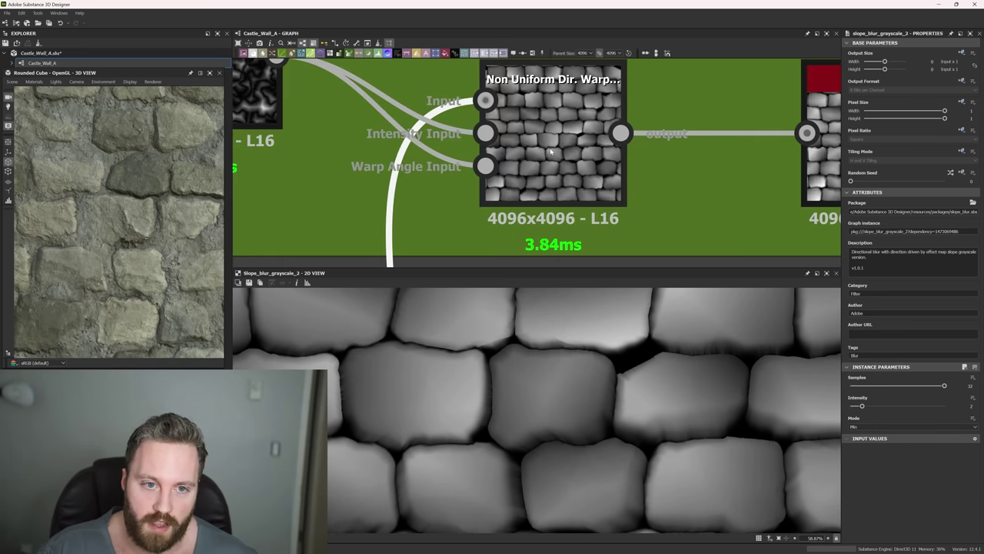
double_click(550, 150)
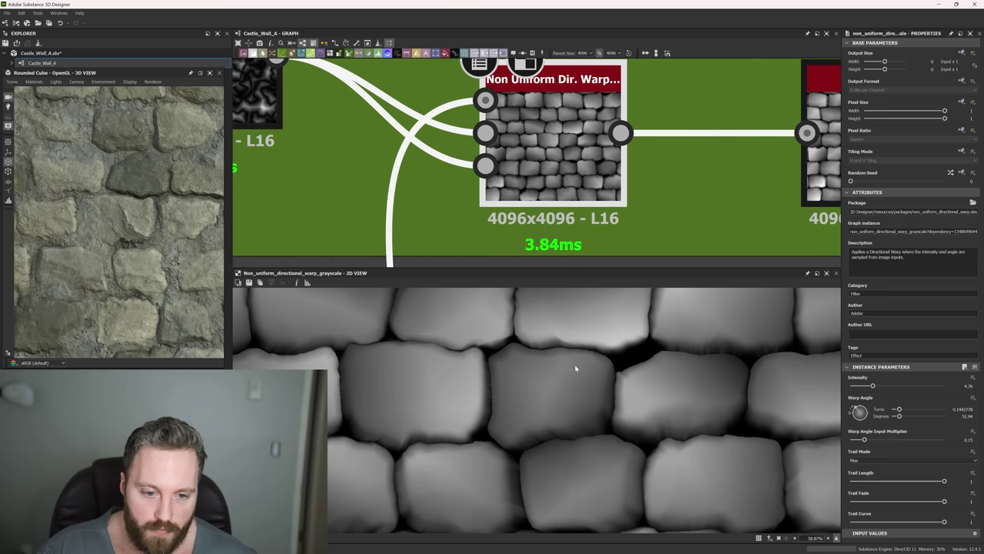
- Tidy the Directional Warp inputs, placing Crystal 1 directly above Perlin Noise and moving Directional Warp closer to the Non Uniform warp
middle_drag(460, 167, 582, 216)
drag(357, 122, 406, 132)
scroll(408, 134, down, 2)
middle_drag(403, 119, 586, 213)
scroll(546, 146, down, 3)
drag(390, 81, 430, 237)
drag(439, 187, 439, 127)
drag(438, 235, 439, 215)
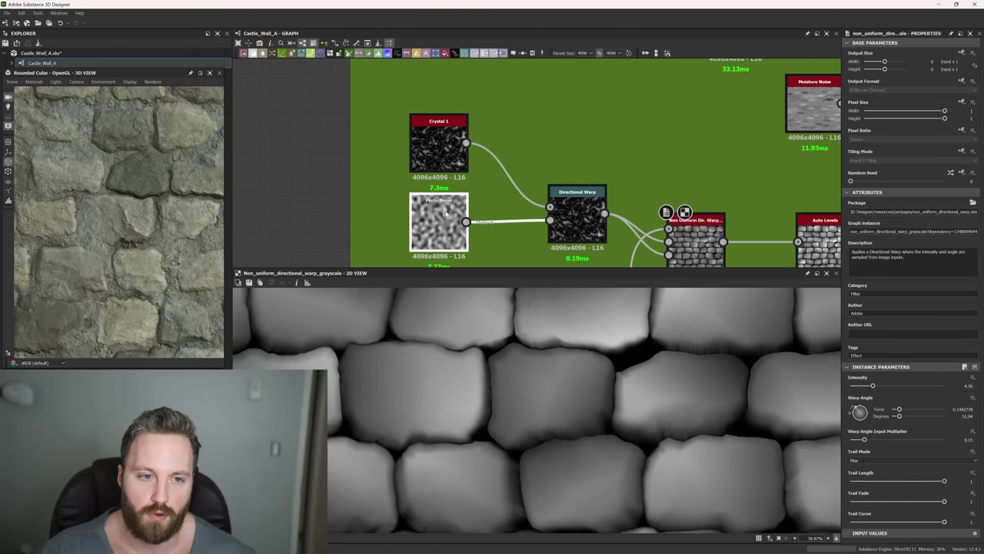
- Preview the Auto Levels node that follows the Non Uniform Directional Warp
middle_drag(570, 211, 541, 174)
double_click(541, 173)
double_click(602, 171)
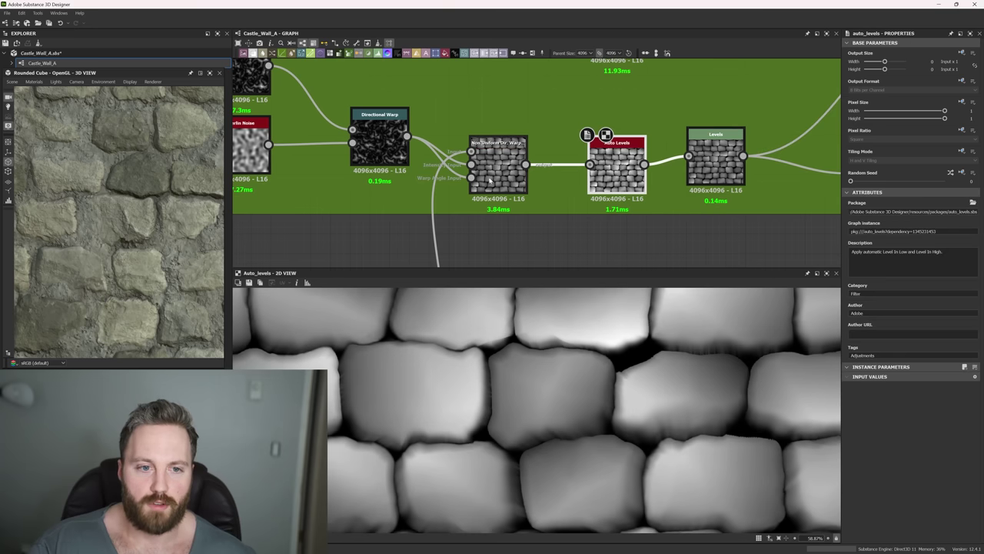
- Preview the Levels node and align it horizontally with the Auto Levels node
double_click(716, 160)
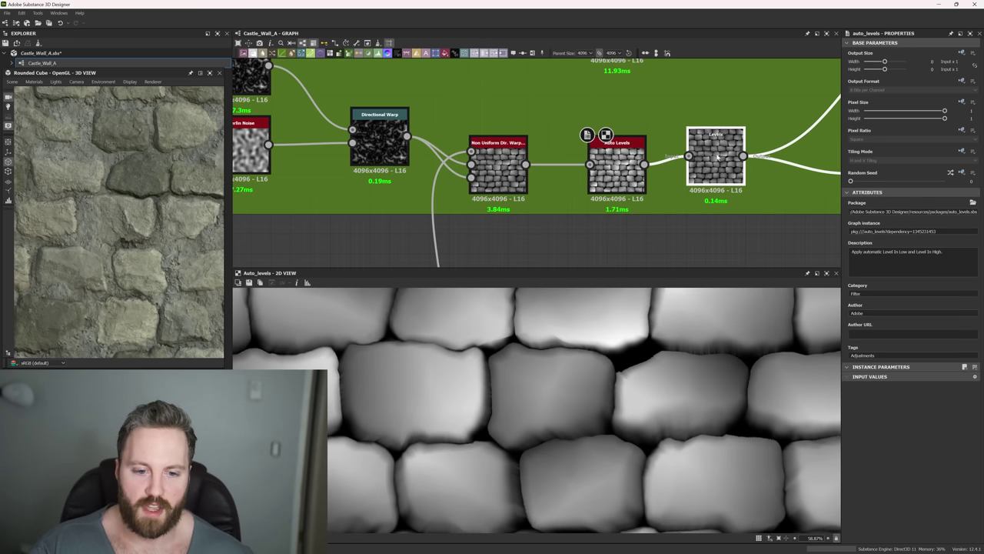
middle_drag(759, 134, 692, 131)
drag(646, 153, 658, 161)
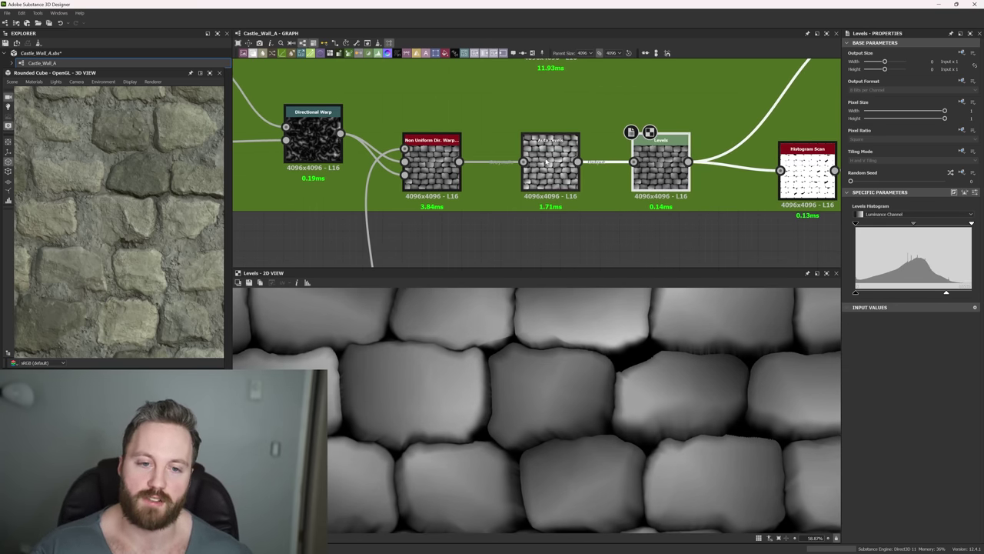
- Move the Histogram Scan node level with the Levels node in the Non-Uniform + Vector Warp frame
middle_drag(617, 105, 519, 132)
scroll(558, 136, down, 2)
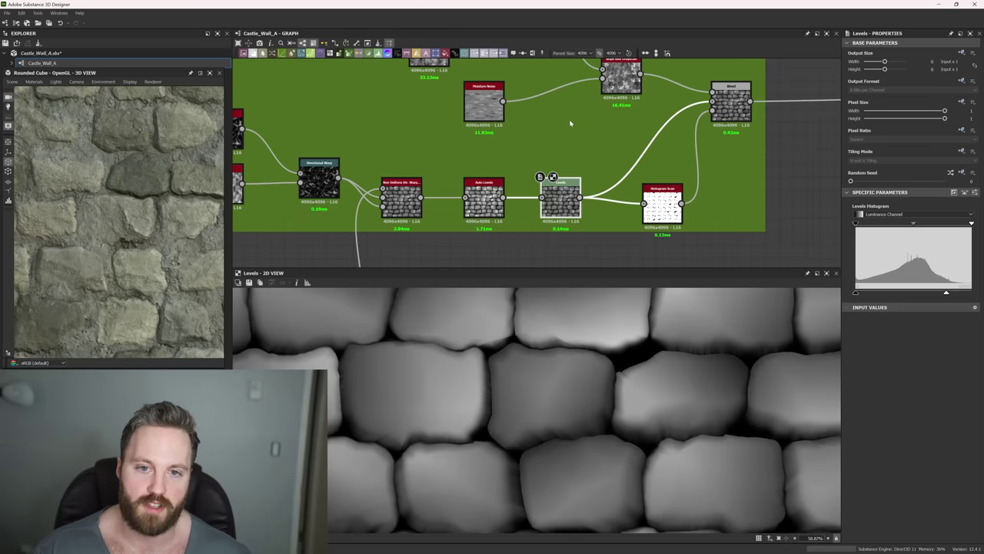
middle_drag(668, 206, 610, 160)
scroll(610, 160, up, 1)
mouse_move(611, 160)
mouse_down()
mouse_move(625, 147)
mouse_move(618, 153)
mouse_up()
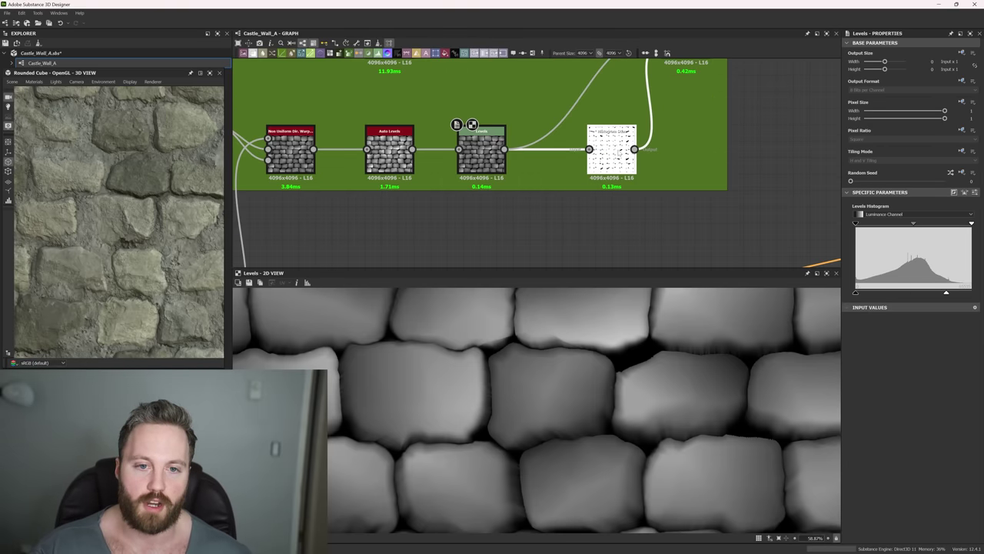
- Preview the Histogram Scan node and inspect its black-and-white mask of the gaps between the stones
double_click(611, 154)
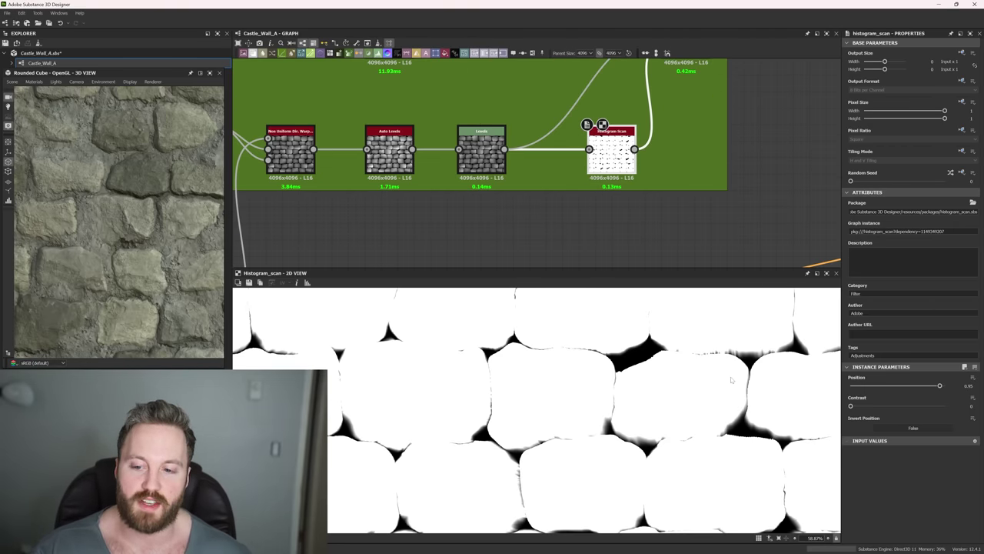
scroll(723, 382, down, 4)
scroll(707, 388, up, 3)
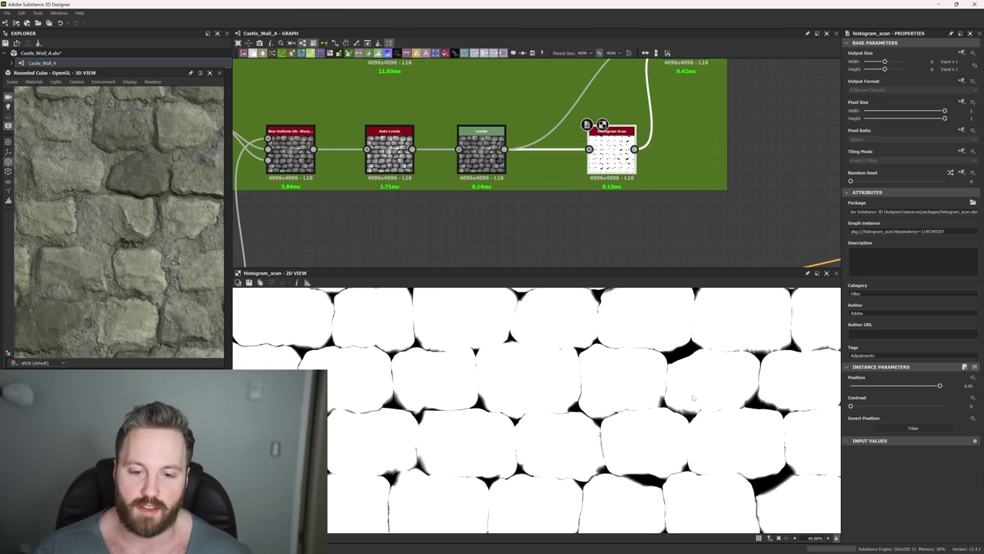
scroll(679, 400, up, 2)
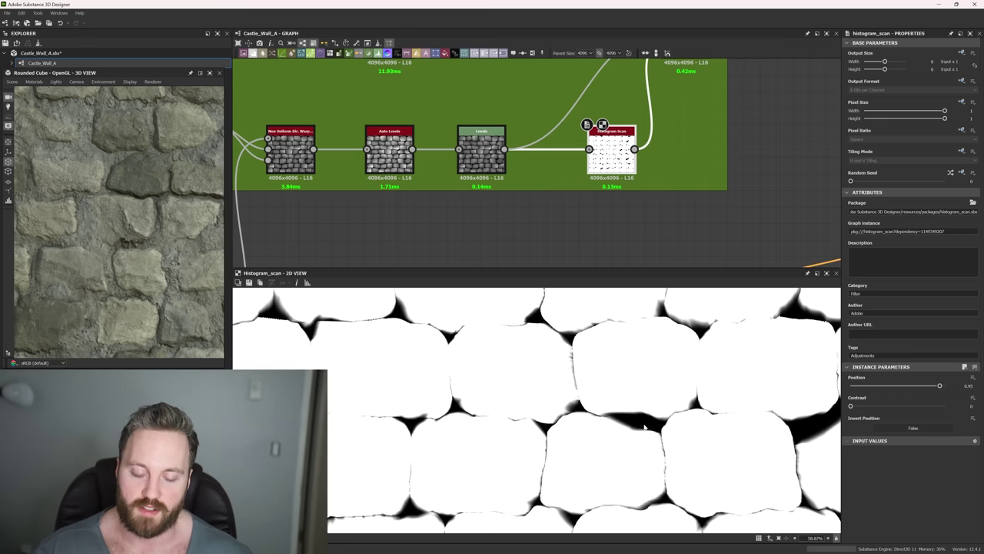
scroll(694, 410, down, 4)
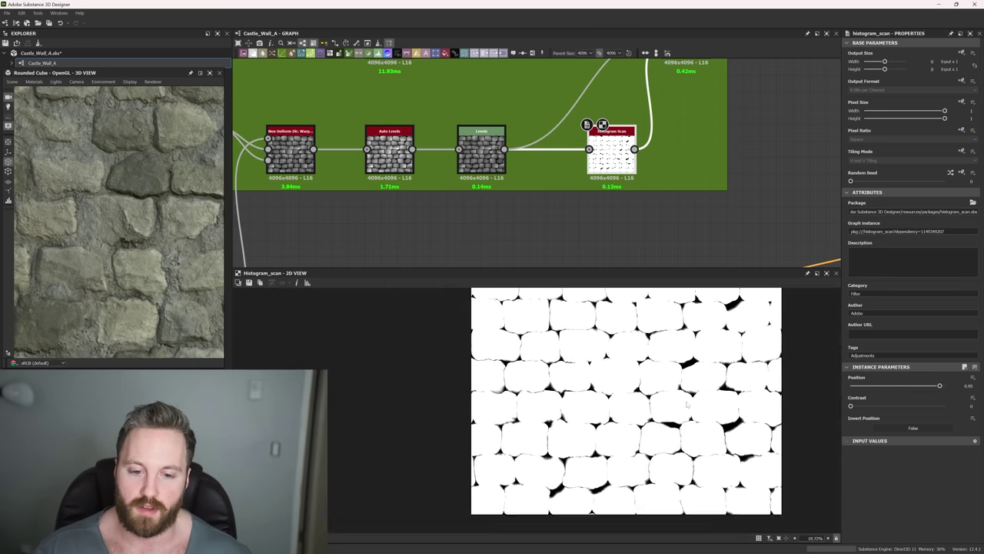
scroll(668, 361, up, 2)
middle_drag(668, 361, 656, 399)
- Move the Vector Warp Grayscale and Grunge Galvanic Large nodes closer to the Slope Blur Grayscale in the green frame
scroll(666, 101, down, 2)
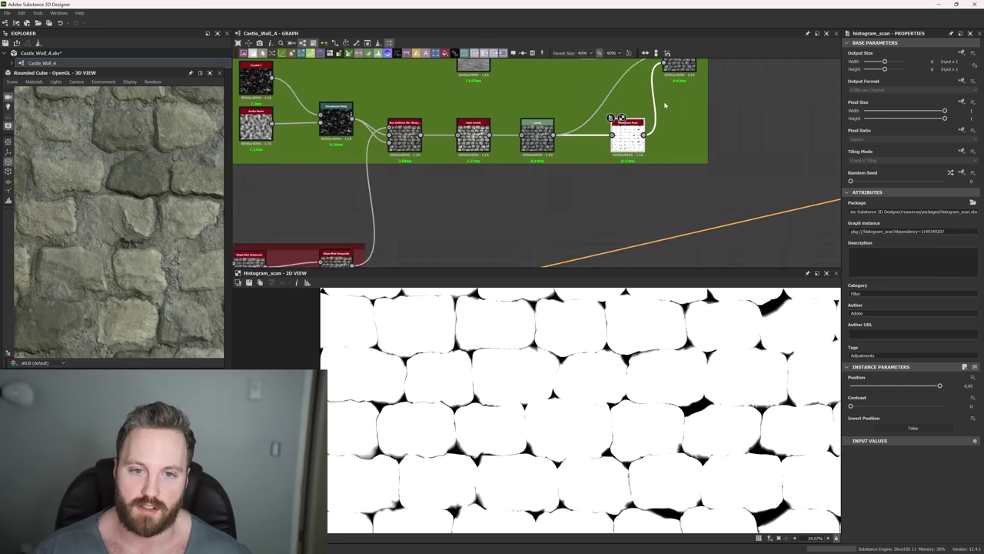
middle_drag(666, 103, 716, 274)
drag(560, 157, 607, 180)
drag(485, 190, 553, 183)
- Preview the Flood Fill to Random Color node above the Non-Uniform + Vector Warp frame
scroll(565, 181, down, 1)
middle_drag(580, 178, 632, 169)
double_click(581, 92)
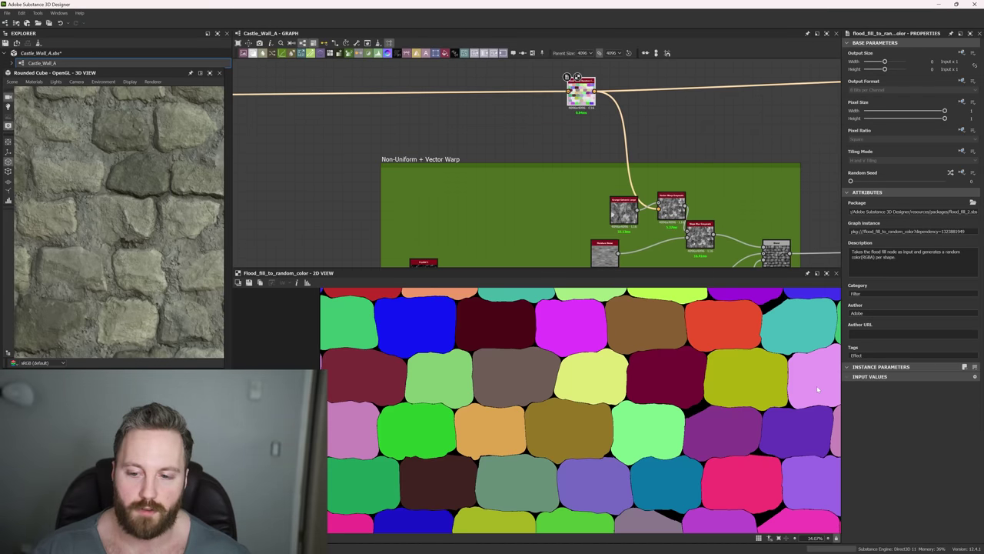
scroll(582, 74, up, 3)
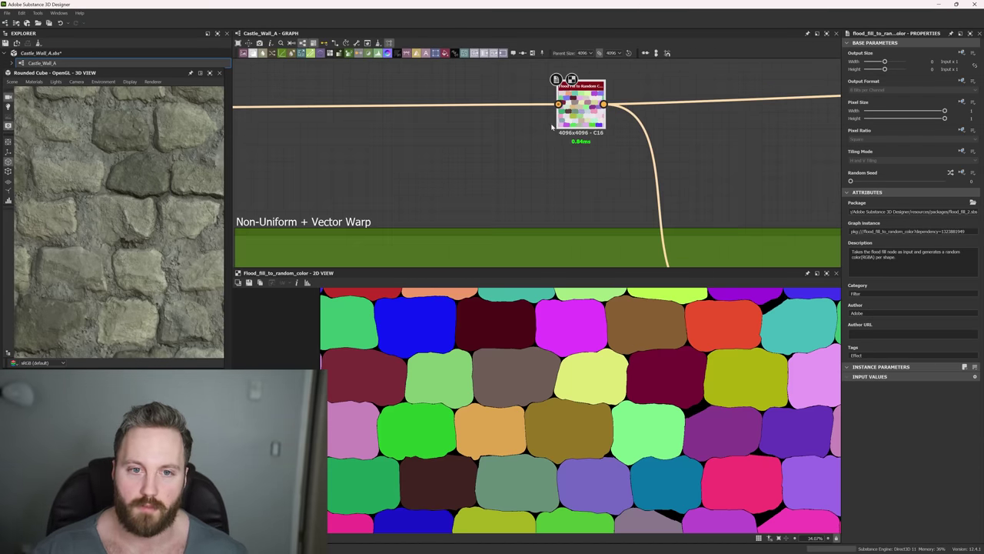
- Trace the Flood Fill to Random Color input back to the Flood Fill node in the Flood Fill / Angles frame
scroll(656, 398, down, 4)
middle_drag(484, 138, 742, 130)
scroll(609, 176, down, 4)
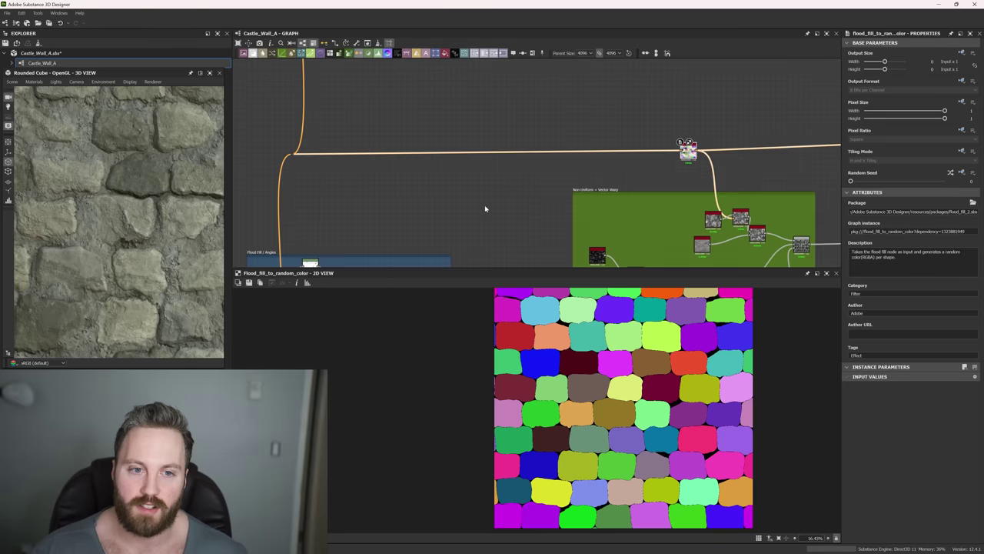
middle_drag(330, 254, 608, 71)
scroll(552, 169, up, 2)
scroll(551, 169, up, 2)
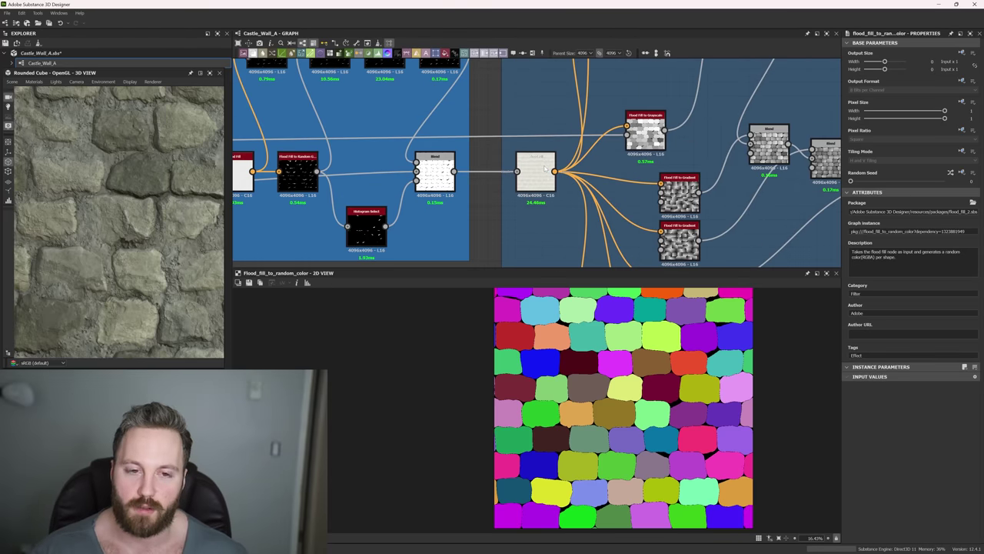
scroll(669, 98, down, 4)
- Return to the Flood Fill to Random Color node and follow its output toward the Vector Warp Grayscale node
middle_drag(715, 89, 536, 223)
scroll(592, 143, up, 3)
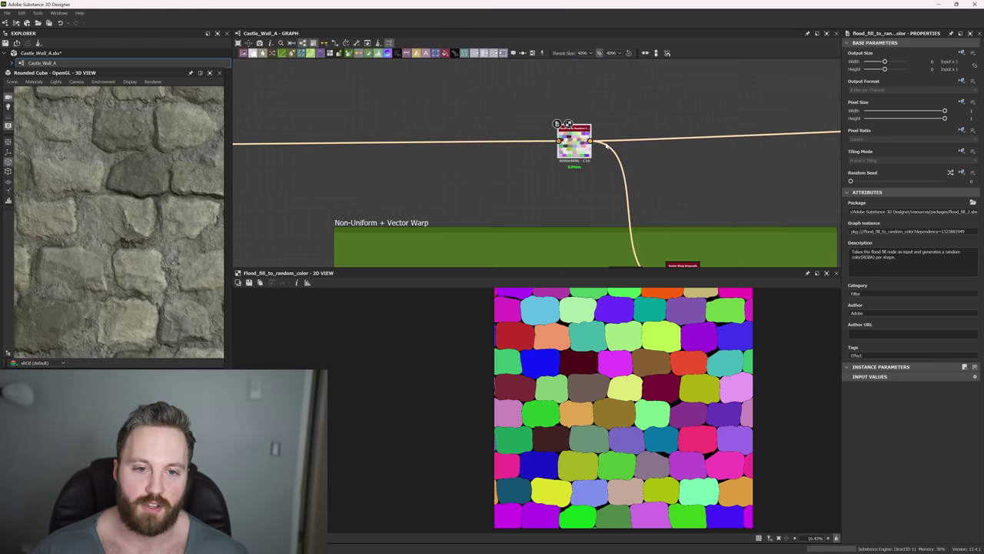
middle_drag(649, 237, 559, 101)
scroll(560, 101, up, 3)
scroll(528, 136, down, 2)
middle_drag(528, 136, 586, 248)
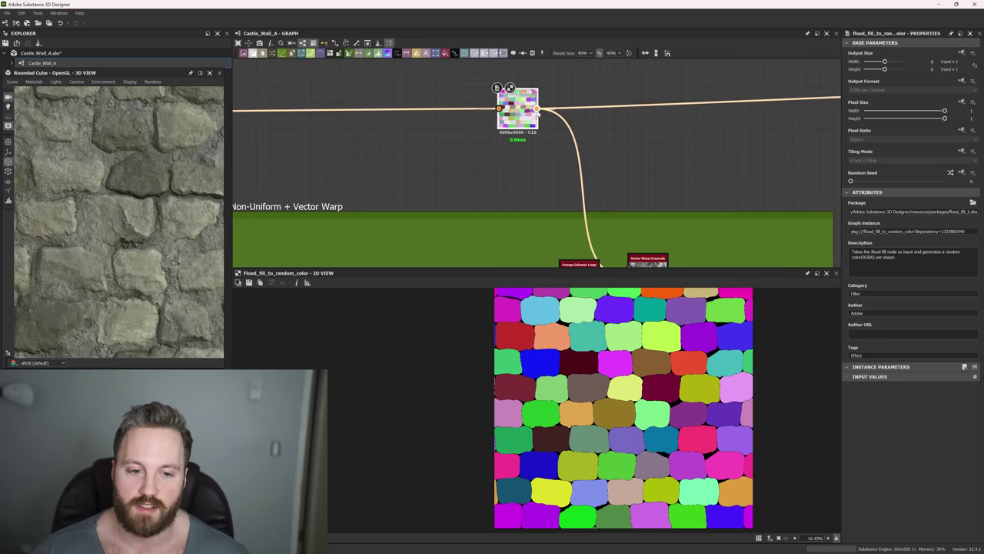
- Follow the random color connection down to the Vector Warp Grayscale node and preview its output up close
middle_drag(601, 188, 606, 132)
scroll(649, 222, up, 3)
middle_drag(649, 223, 622, 148)
double_click(621, 148)
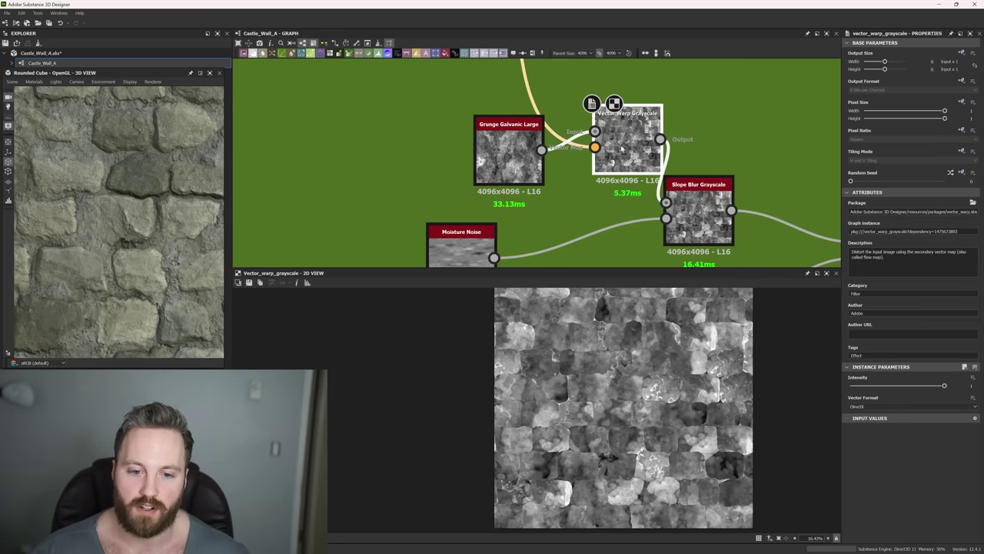
scroll(642, 343, up, 3)
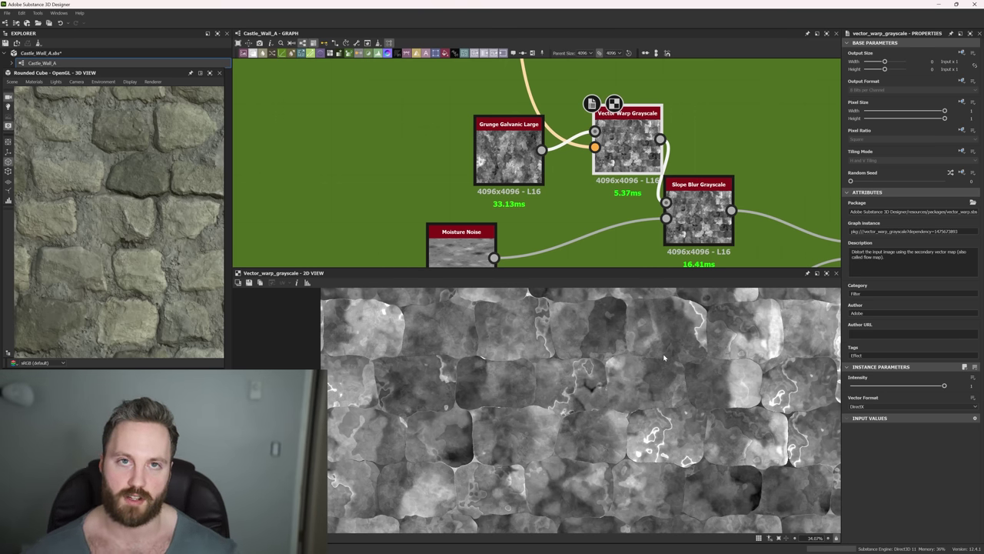
- Preview the Grunge Galvanic Large node and move it farther from the Vector Warp Grayscale node, above Moisture Noise
double_click(531, 156)
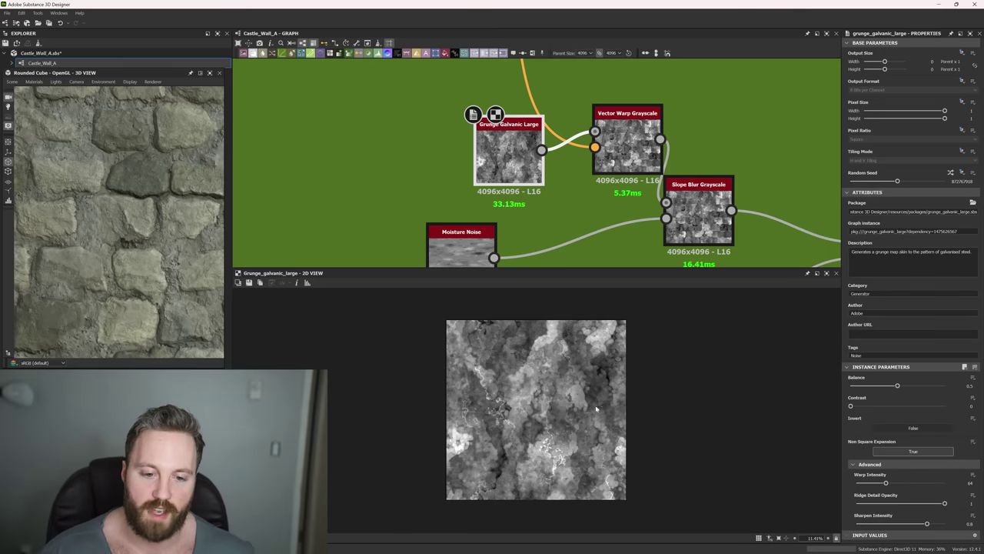
scroll(554, 406, up, 2)
middle_drag(554, 405, 575, 405)
drag(510, 153, 463, 143)
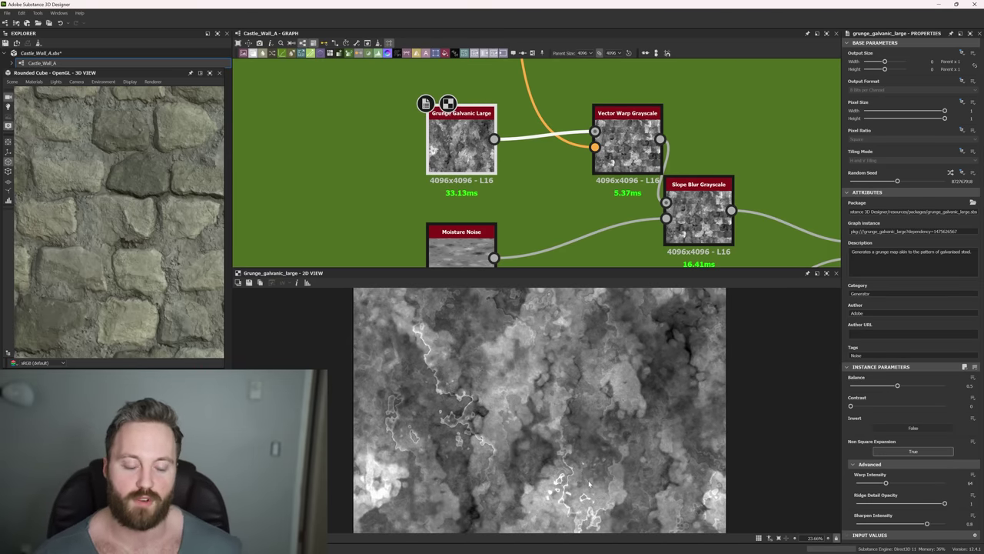
- Preview the Vector Warp Grayscale output, and inspect the Slope Blur Grayscale result closely for its broken-up detail
double_click(638, 163)
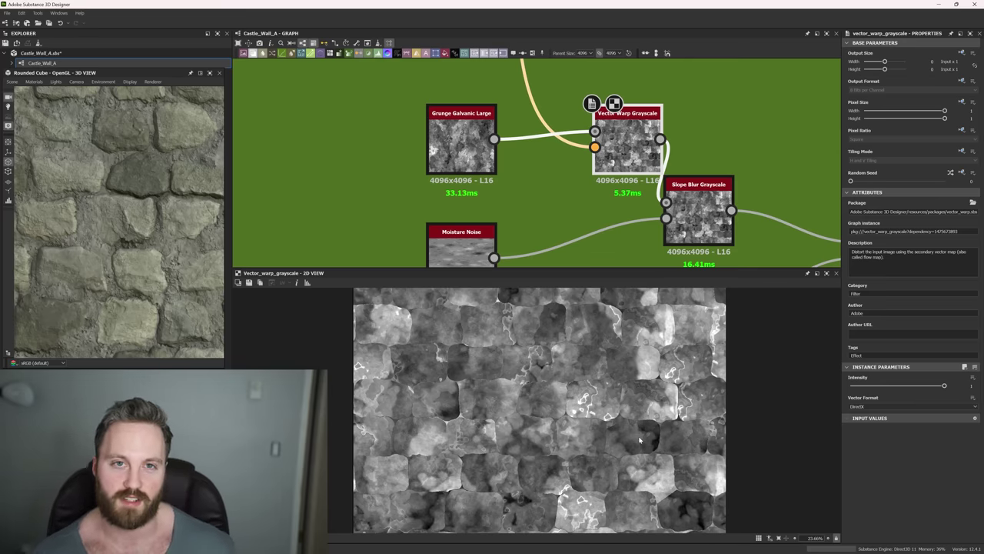
double_click(698, 223)
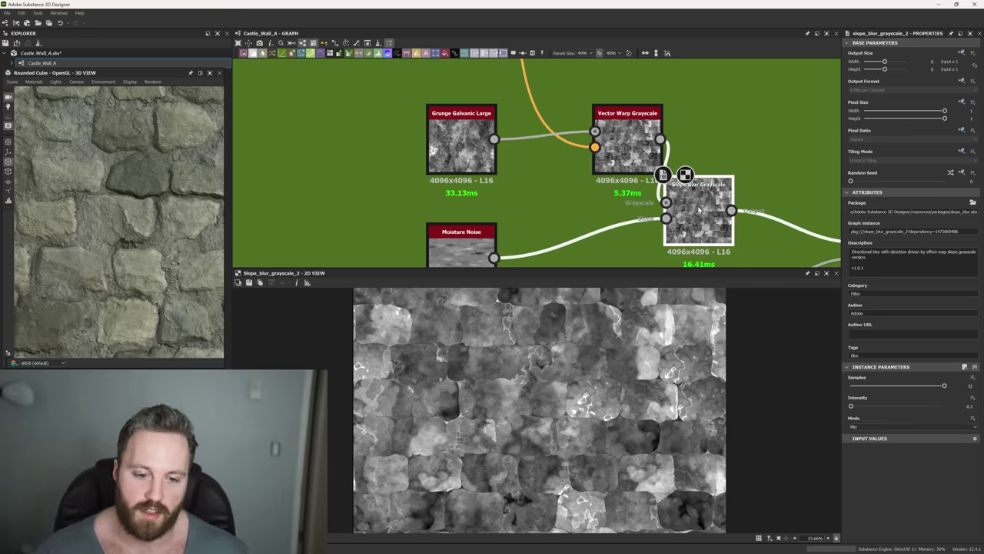
scroll(591, 382, up, 5)
scroll(587, 394, up, 5)
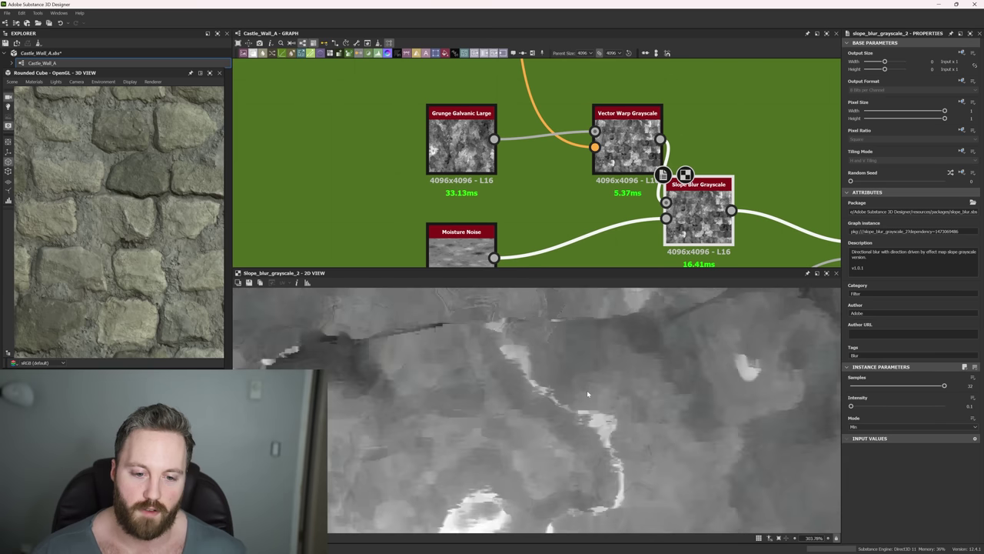
scroll(723, 181, down, 3)
- Preview the Blend node that ends the green frame and inspect its Levels and Histogram Scan inputs
middle_drag(817, 243, 681, 181)
scroll(682, 180, up, 3)
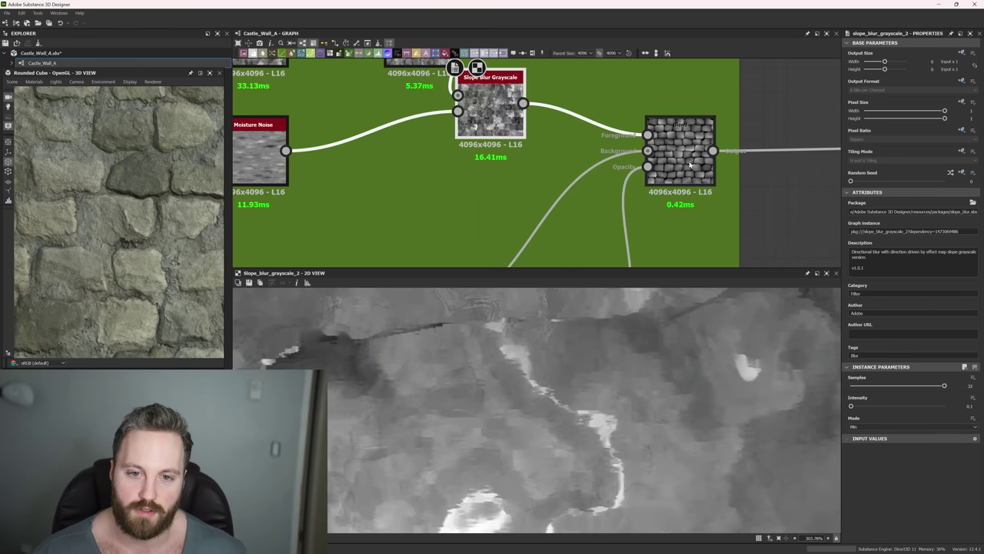
double_click(689, 163)
scroll(648, 419, down, 10)
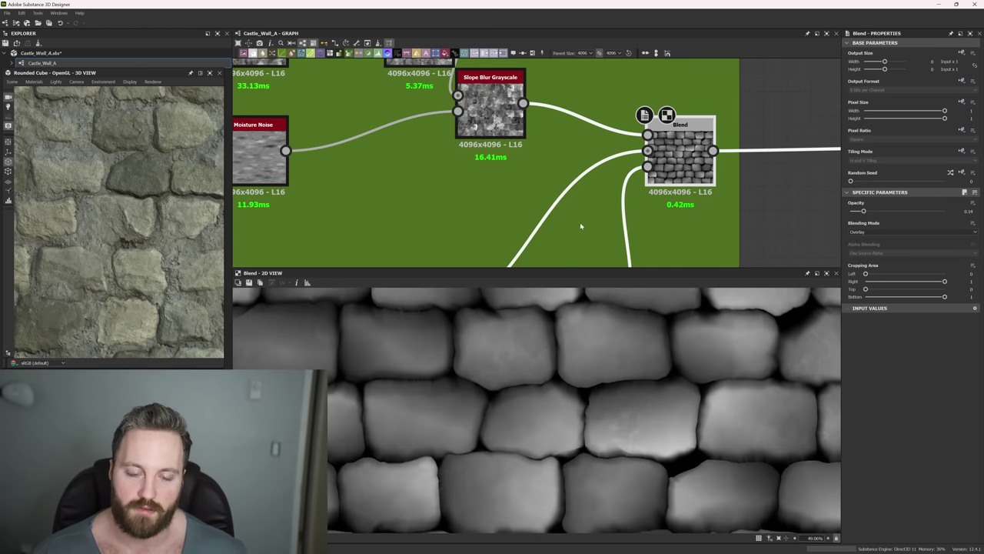
middle_drag(514, 263, 549, 164)
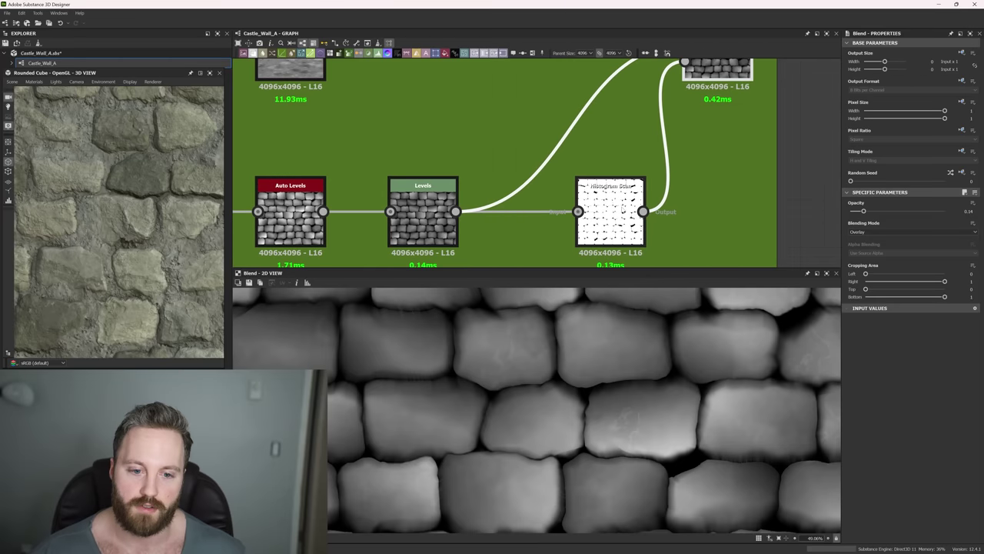
scroll(550, 406, up, 3)
middle_drag(585, 429, 572, 325)
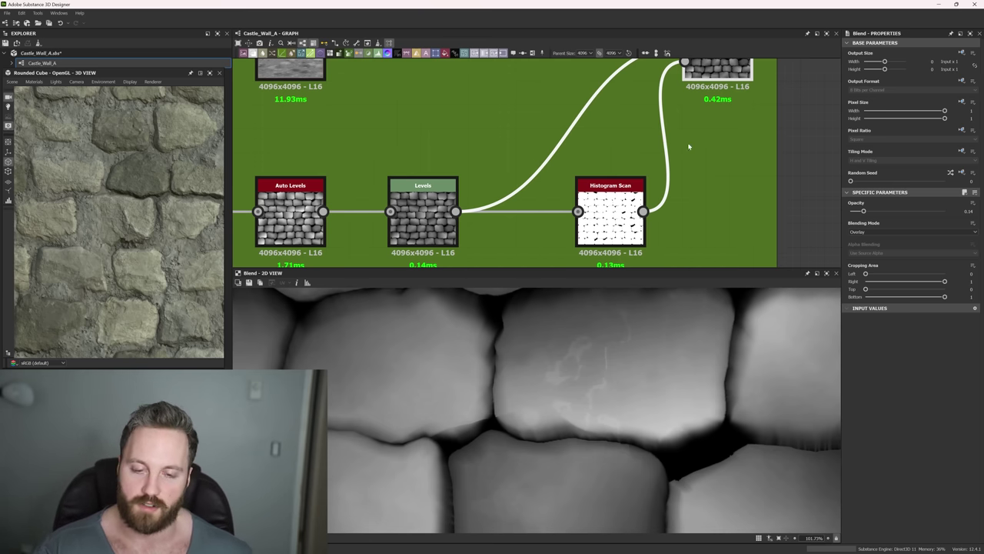
- Examine the blended stone surfaces and how the Non-Uniform + Vector Warp frame connects to the rest of the graph
middle_drag(689, 146, 634, 230)
scroll(630, 211, down, 2)
middle_drag(593, 203, 628, 144)
scroll(595, 335, down, 5)
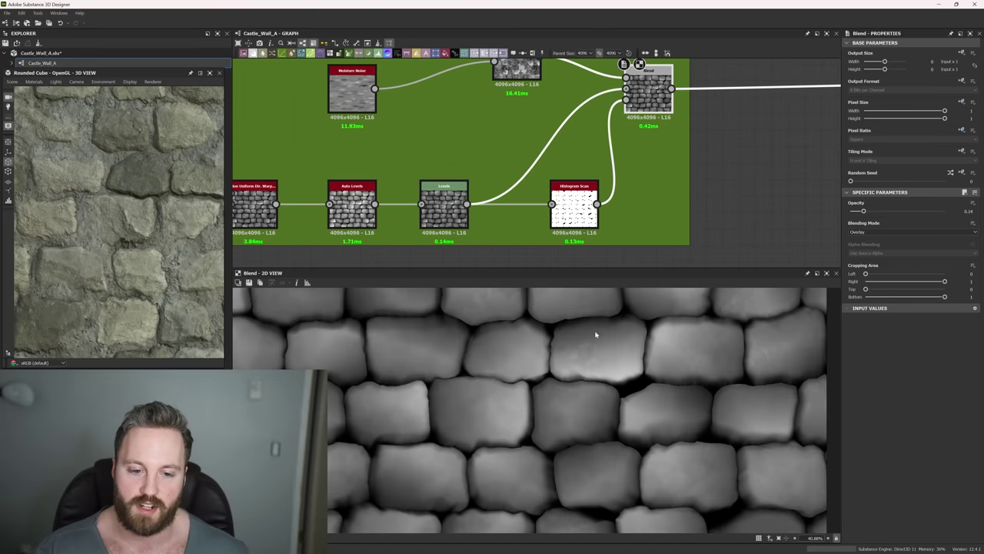
mouse_move(736, 356)
middle_down()
mouse_move(692, 379)
mouse_move(681, 359)
middle_up()
scroll(709, 167, down, 4)
middle_drag(718, 158, 650, 240)
scroll(655, 228, down, 2)
scroll(608, 158, down, 5)
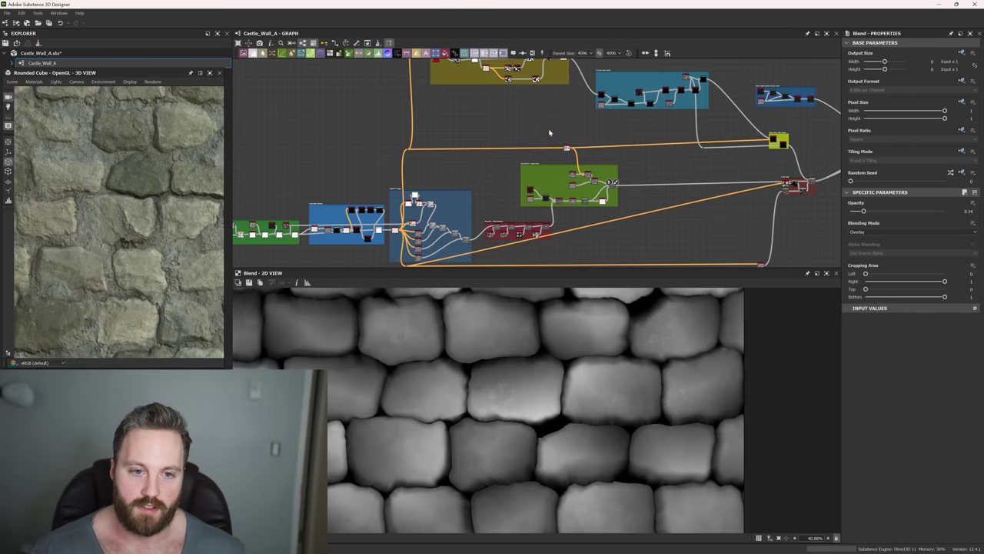
middle_drag(548, 132, 547, 103)
scroll(607, 146, up, 4)
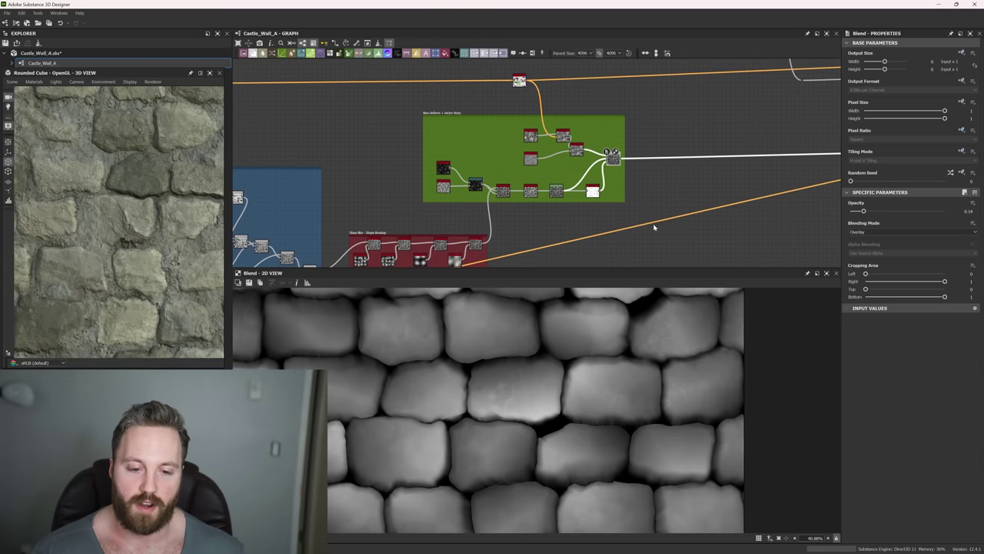
scroll(668, 227, down, 4)
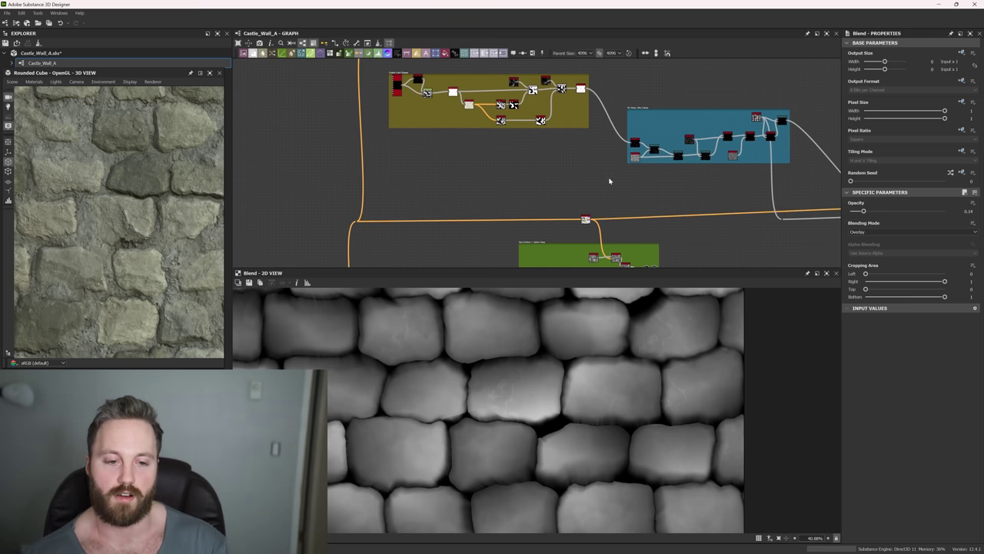
- Preview the Tile Sampler and Histogram Scan nodes at the start of the Create Crack Shapes frame
middle_drag(514, 175, 541, 195)
scroll(420, 89, up, 8)
double_click(437, 169)
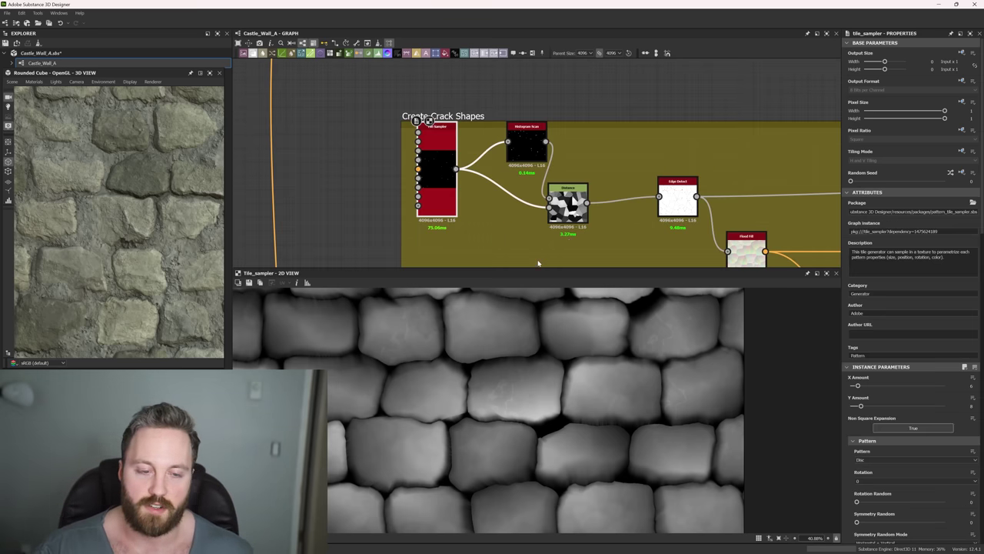
scroll(596, 382, down, 4)
scroll(566, 381, up, 4)
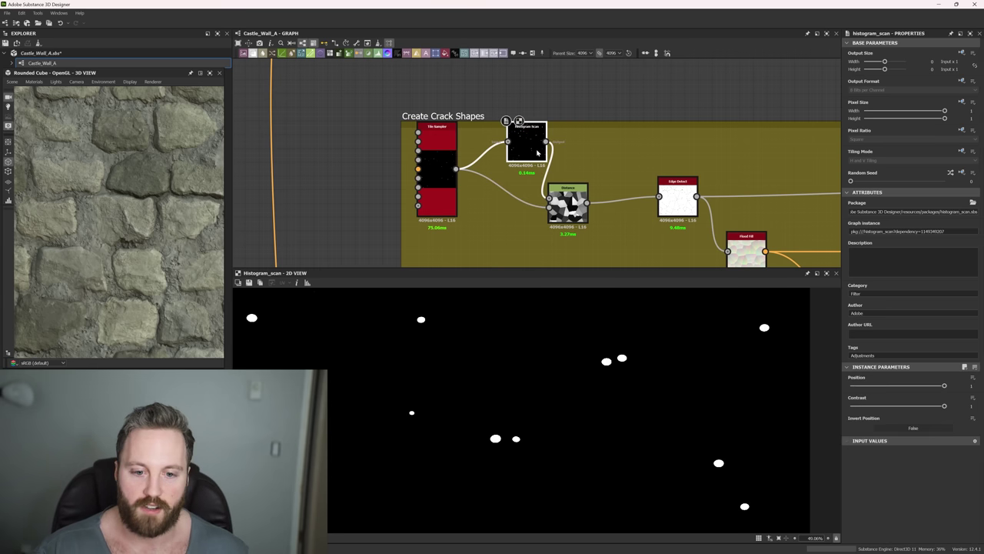
double_click(526, 140)
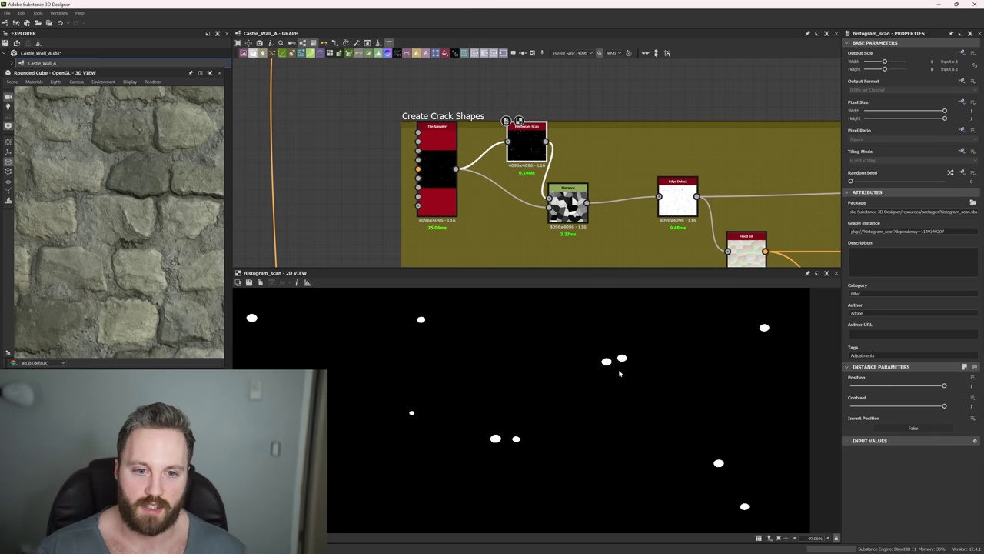
- Move the Distance node farther from the Tile Sampler, level with its output, and preview the Distance result
scroll(569, 182, up, 2)
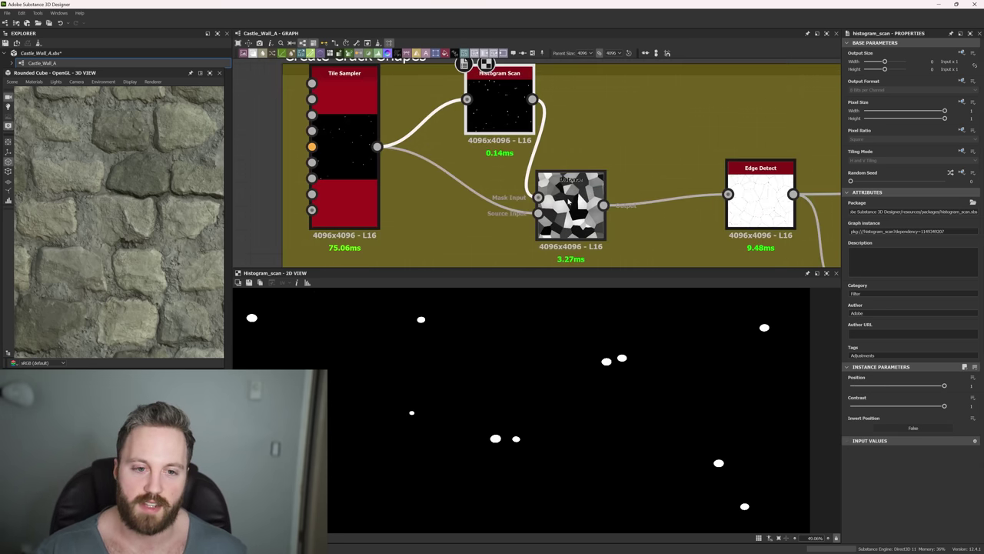
drag(569, 185, 620, 176)
double_click(619, 176)
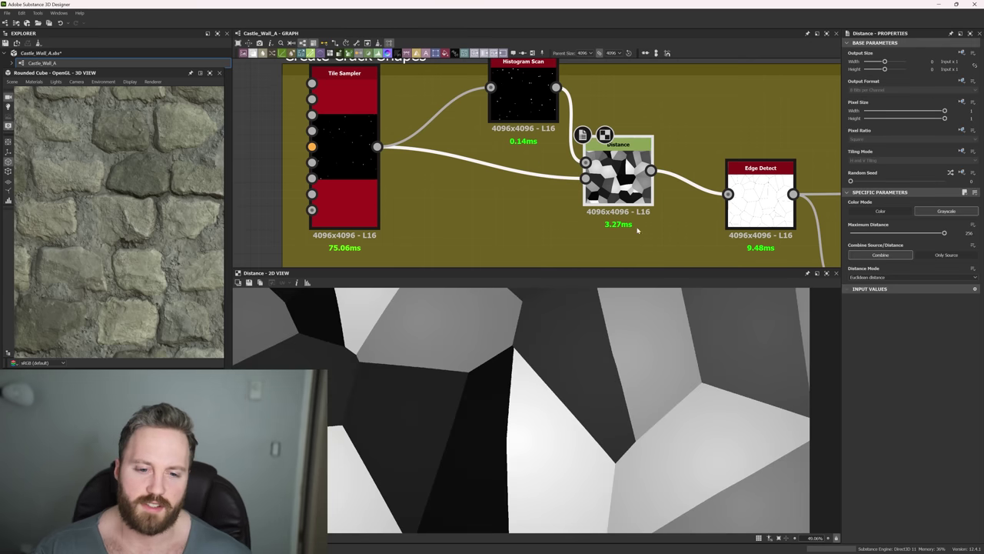
scroll(624, 415, down, 8)
scroll(632, 410, up, 2)
drag(607, 150, 607, 127)
- Compare the Tile Sampler's scattered discs with the cells produced by the Distance node
double_click(347, 157)
scroll(535, 428, up, 5)
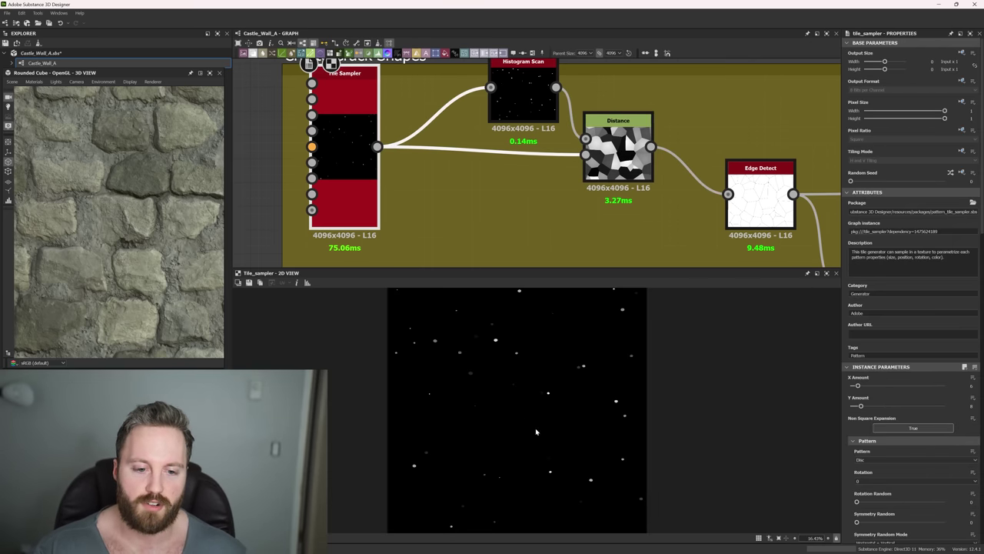
double_click(620, 157)
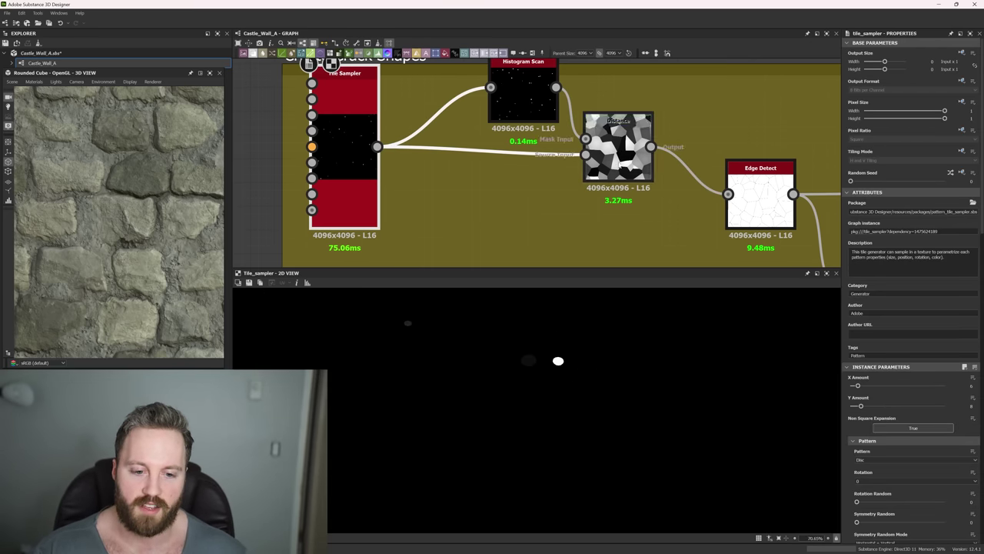
scroll(591, 364, up, 2)
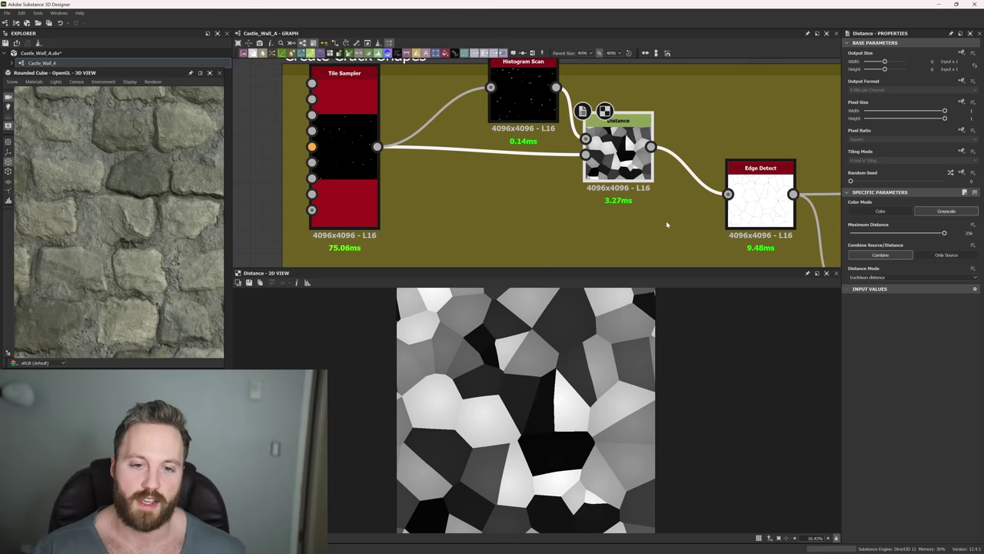
- Preview the Edge Detect node after Distance and examine the cell outlines up close and as a whole
middle_drag(667, 225, 547, 192)
click(643, 167)
scroll(580, 375, up, 4)
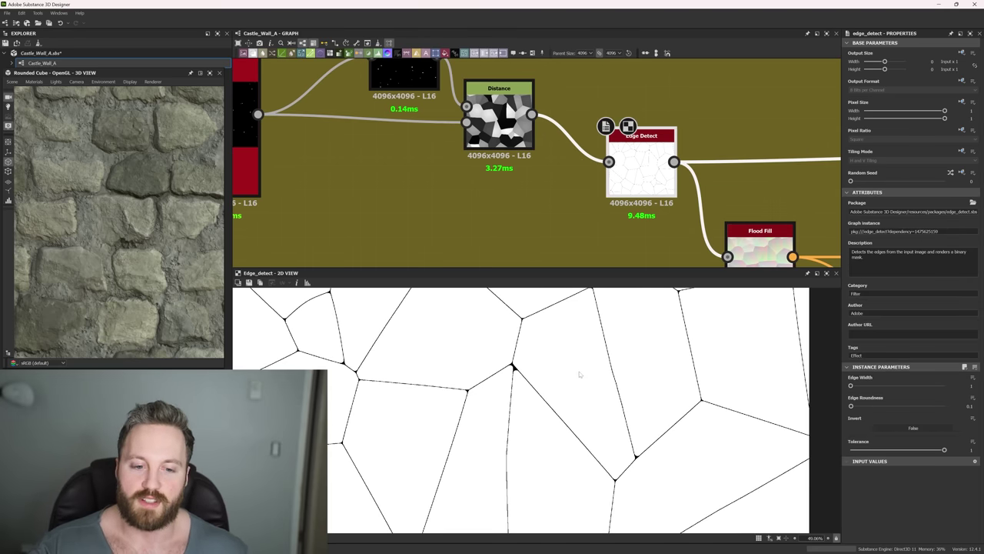
scroll(536, 373, down, 5)
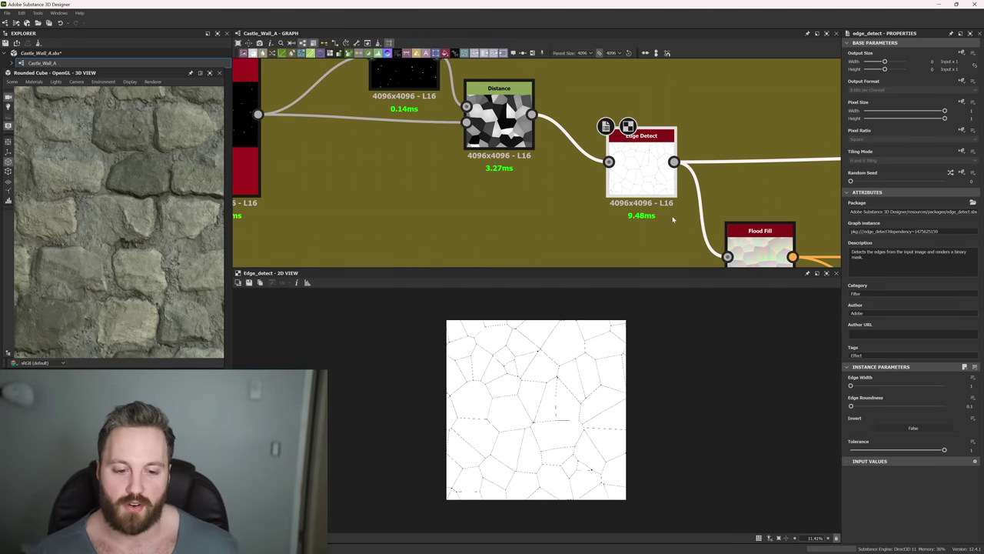
- Preview the Flood Fill node fed by Edge Detect and examine its per-cell gradients
scroll(552, 176, down, 2)
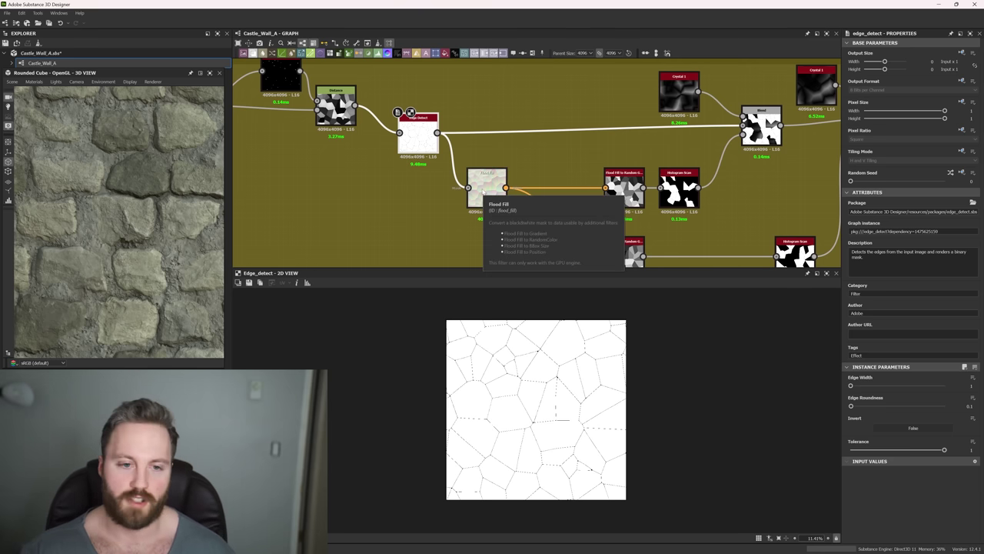
double_click(484, 193)
scroll(506, 432, up, 2)
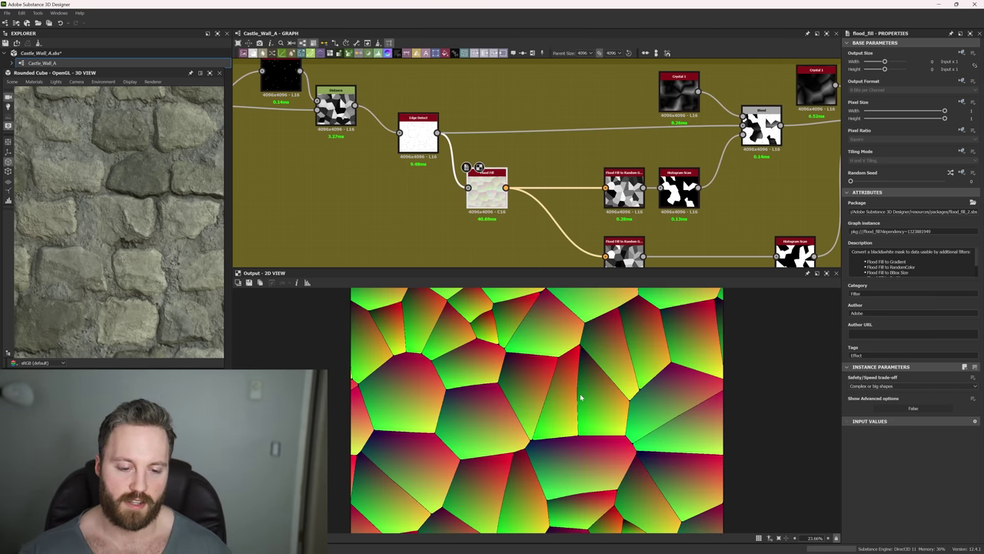
scroll(559, 336, down, 2)
- Compare the outputs of the two Flood Fill to Random Grayscale nodes in the Create Crack Shapes frame
middle_drag(585, 133, 512, 135)
double_click(556, 162)
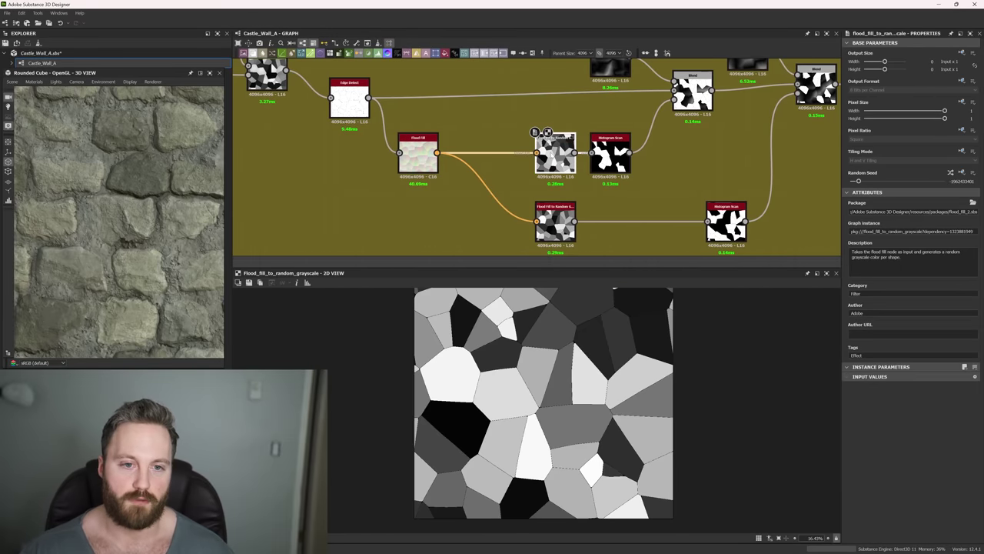
double_click(555, 220)
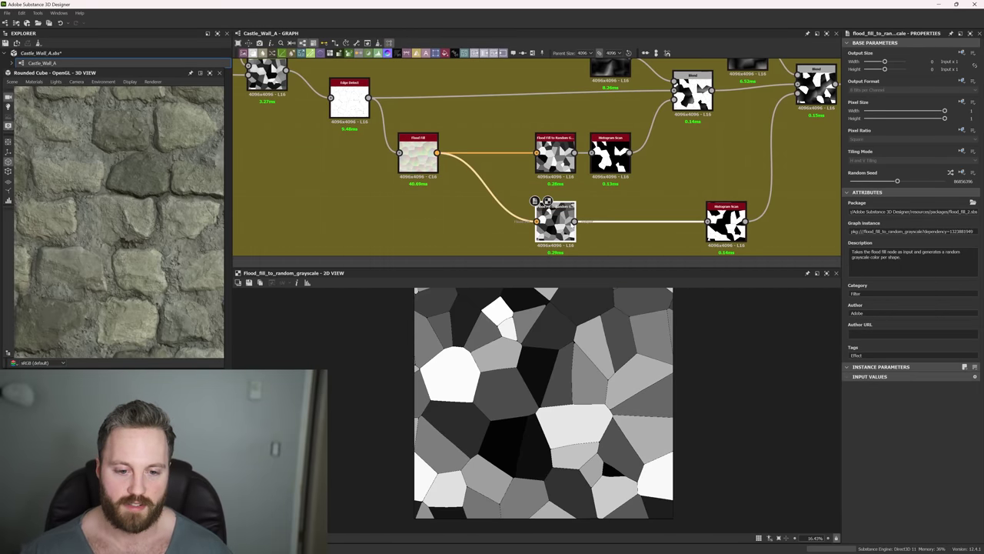
double_click(554, 154)
double_click(555, 221)
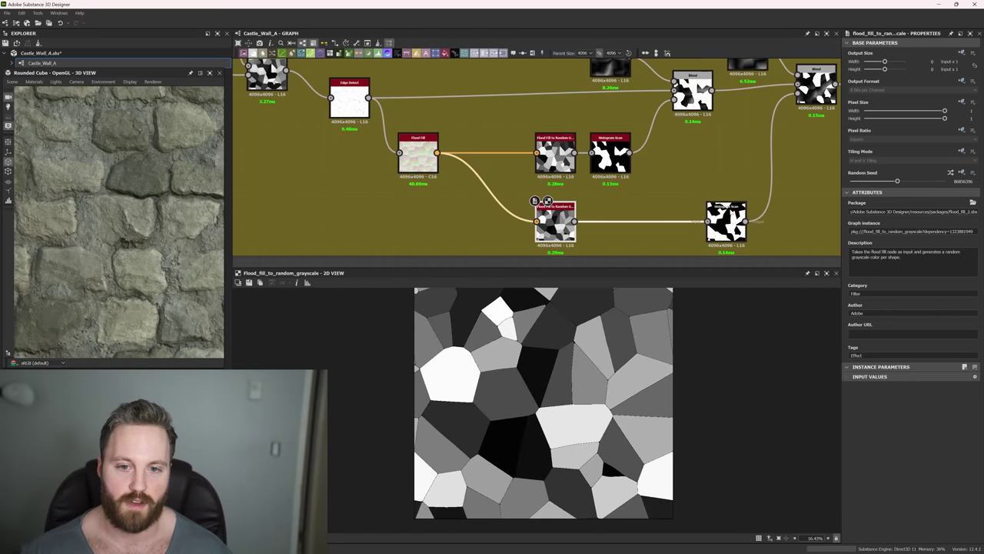
- Compare the cell masks from the two Histogram Scan nodes that follow the random grayscale nodes
double_click(726, 220)
double_click(609, 150)
double_click(714, 233)
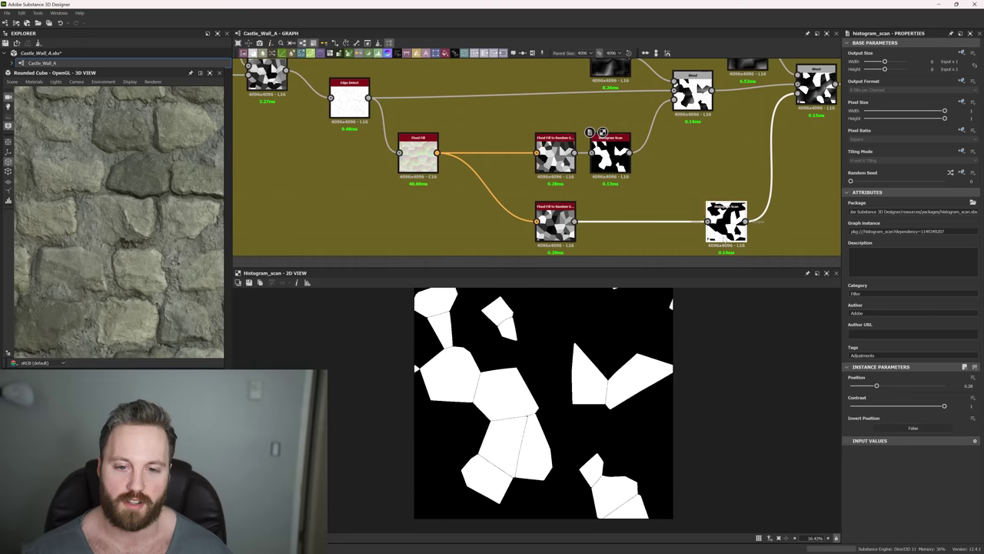
- Compare the first Blend node of the crack shapes with its Edge Detect background input
middle_drag(547, 117, 566, 187)
double_click(715, 165)
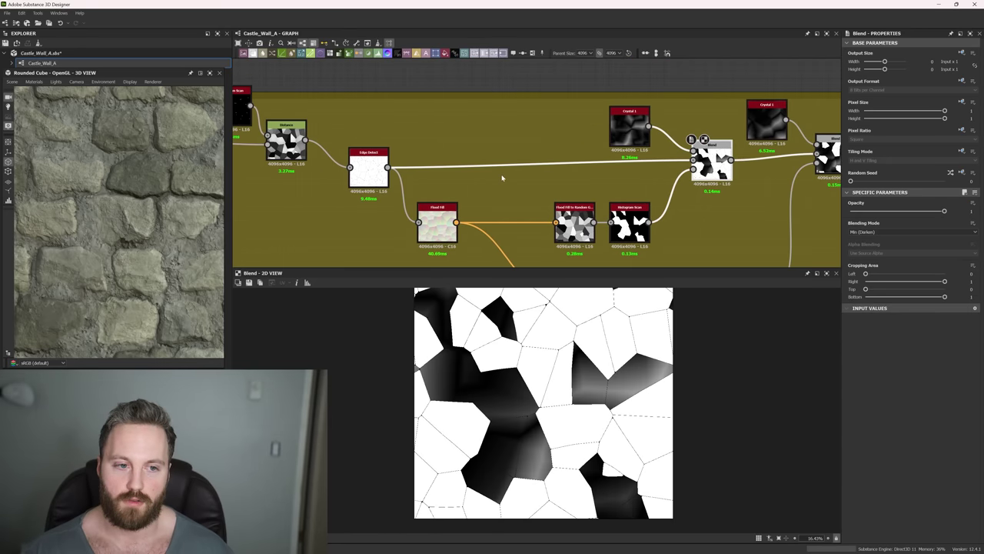
double_click(376, 161)
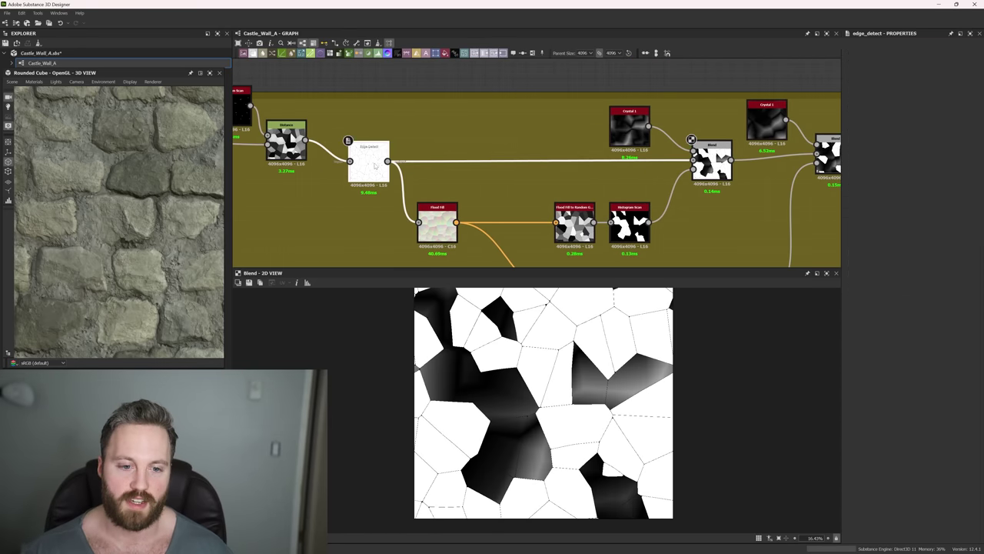
double_click(721, 175)
- Inspect the Crystal 1 node feeding the first Blend's foreground and return to the Blend preview
scroll(721, 176, up, 2)
middle_drag(721, 175, 650, 181)
double_click(526, 116)
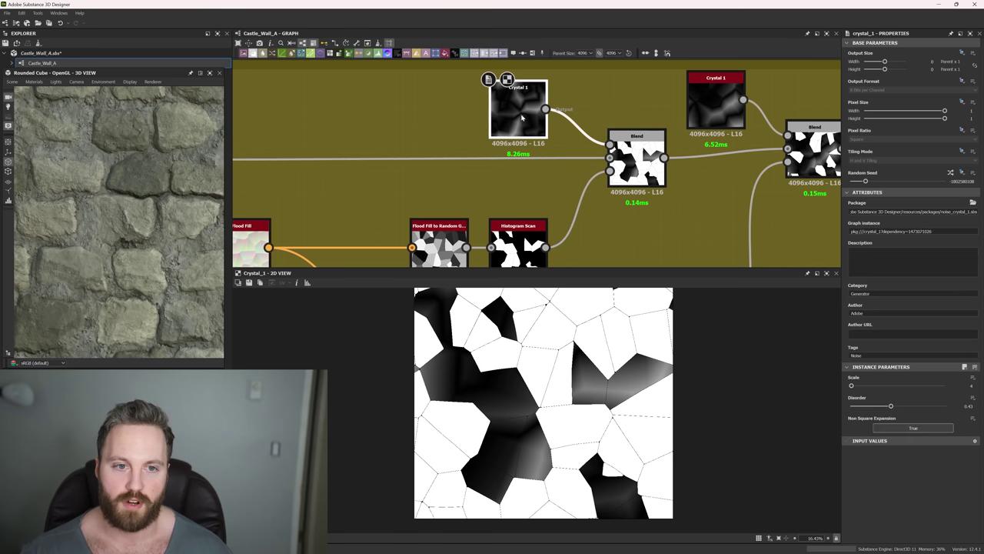
double_click(632, 159)
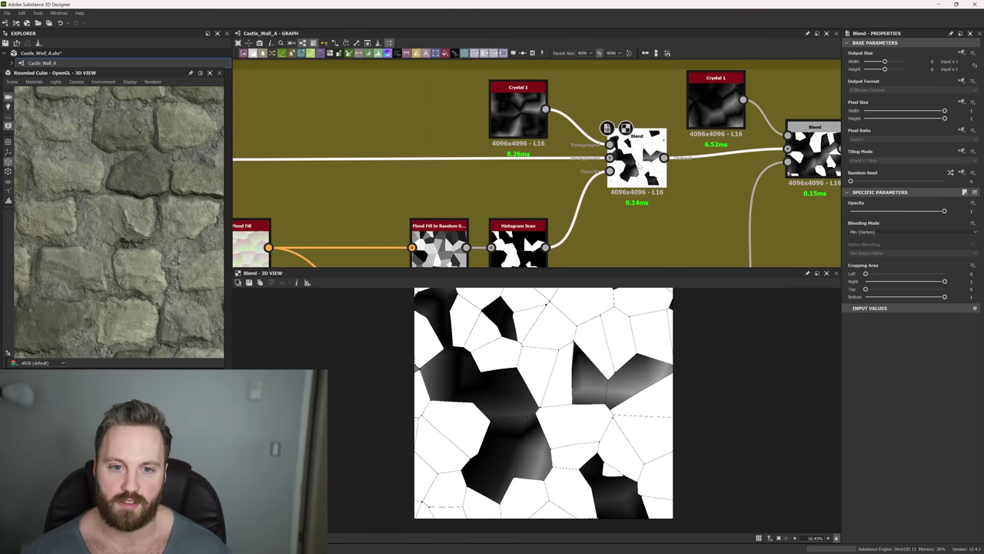
- Compare the upper Histogram Scan's cell mask with the first Blend's output and examine the cell borders up close
middle_drag(518, 250, 518, 182)
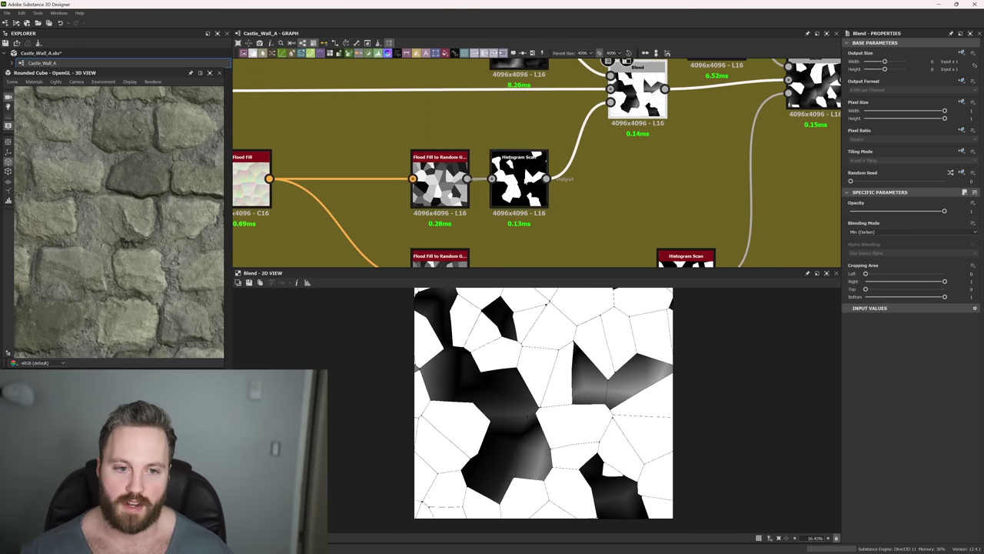
double_click(518, 182)
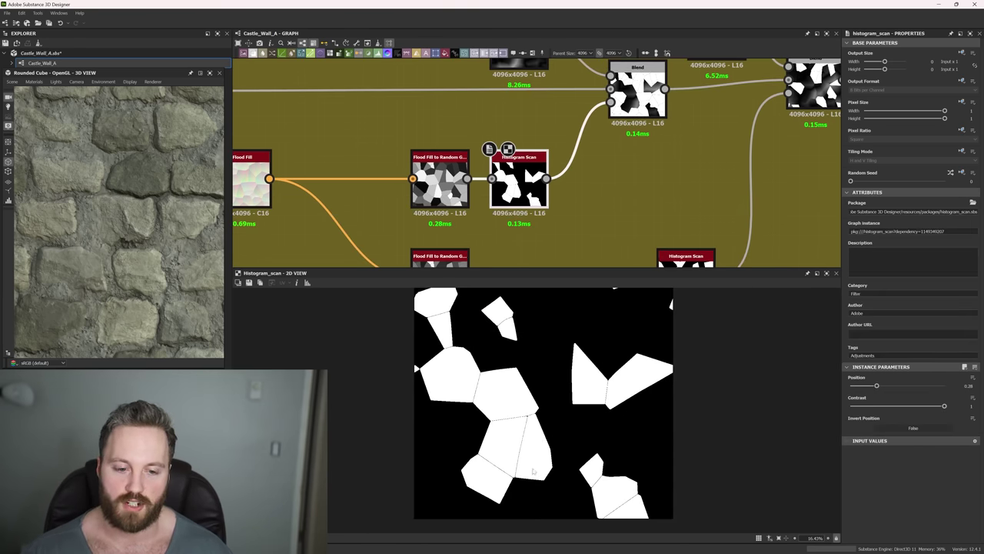
double_click(635, 93)
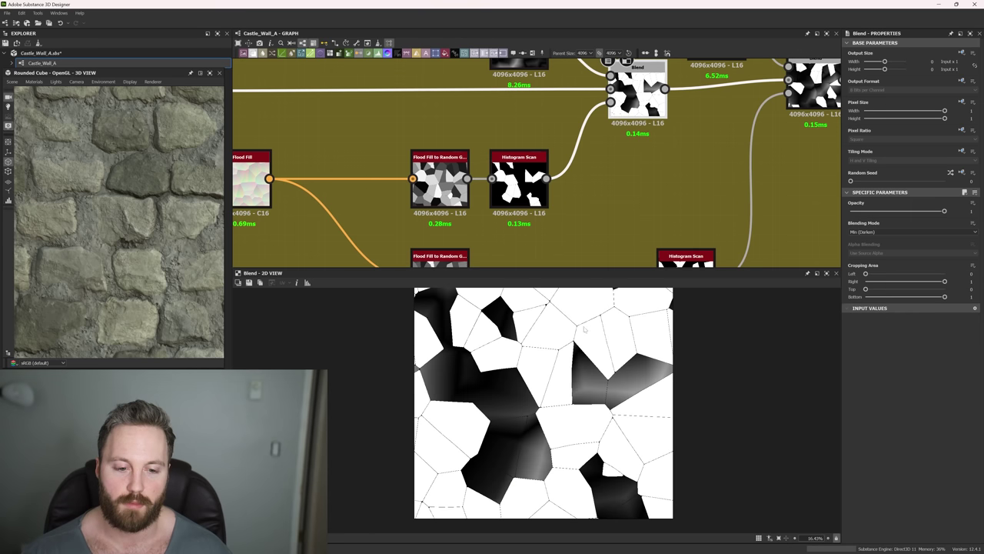
scroll(529, 429, up, 8)
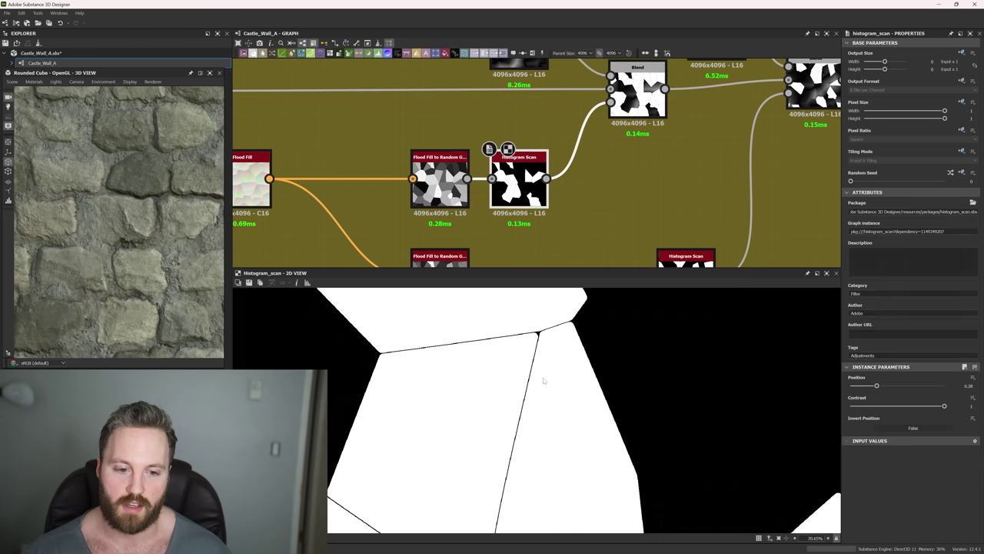
scroll(540, 350, down, 5)
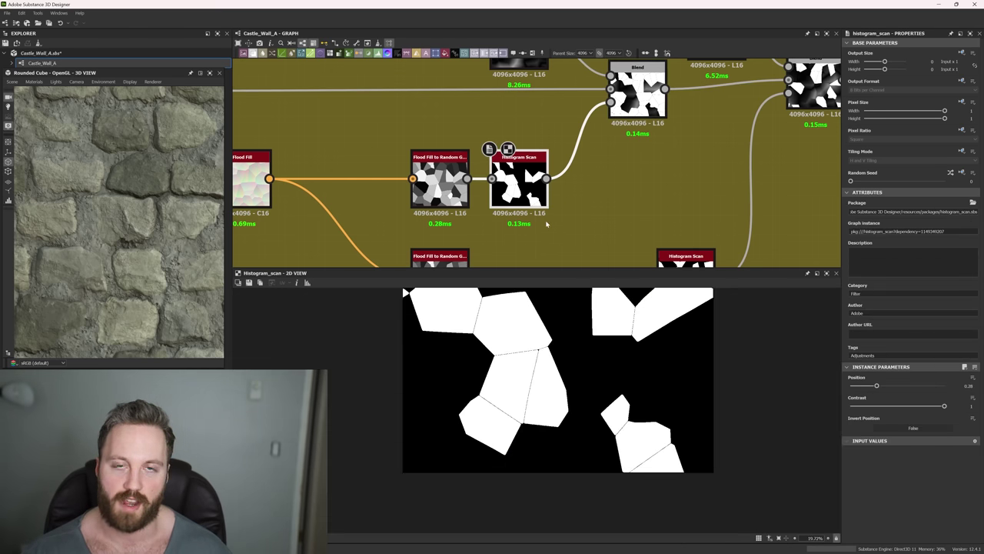
- Shift the upper Histogram Scan node slightly toward the first Blend, and preview the two Blend nodes in sequence
drag(520, 186, 539, 186)
middle_drag(578, 163, 474, 225)
double_click(620, 117)
double_click(673, 149)
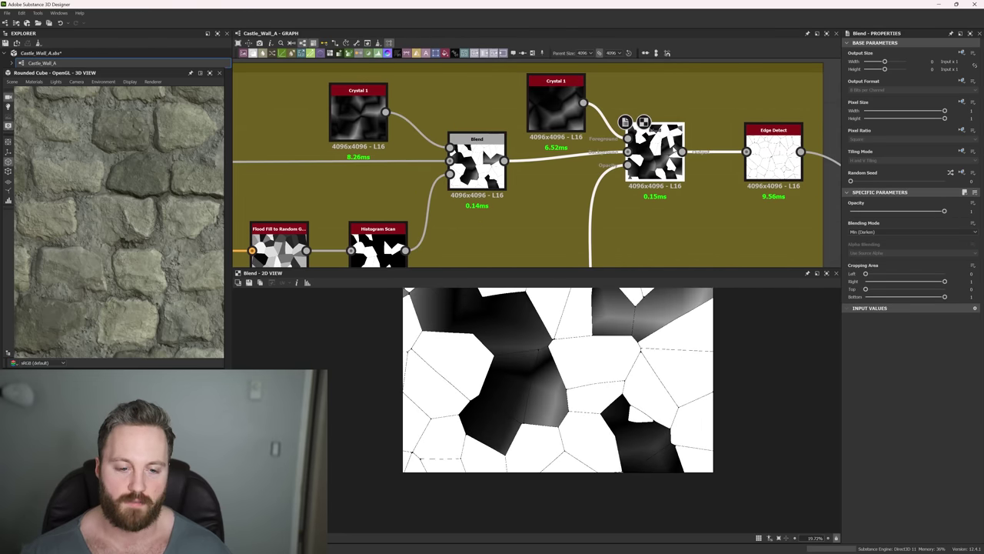
- Preview the Edge Detect node that follows the second Blend and examine its cell outlines up close
middle_drag(716, 220, 601, 255)
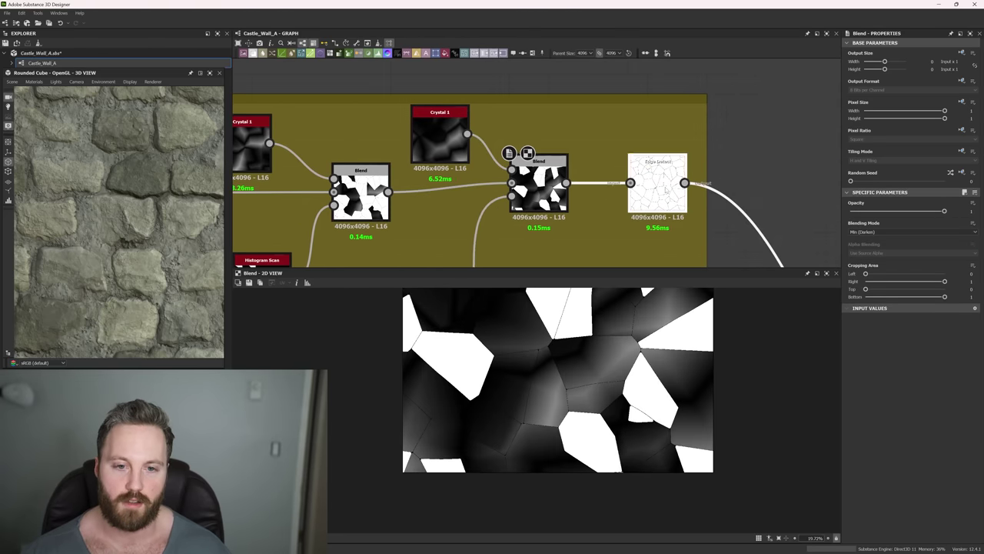
double_click(657, 185)
scroll(549, 365, up, 8)
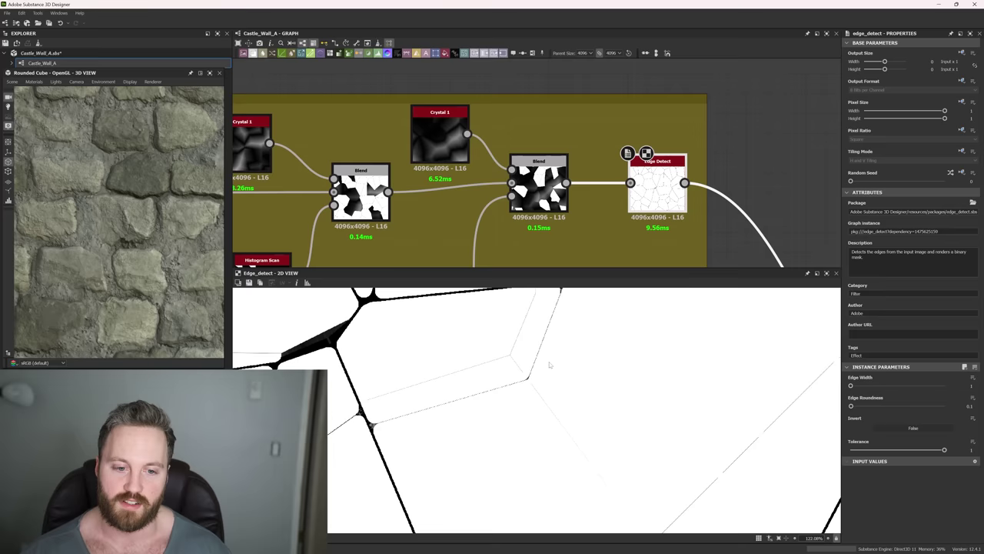
scroll(550, 364, down, 4)
middle_drag(549, 364, 536, 405)
scroll(538, 384, down, 2)
middle_drag(604, 354, 577, 403)
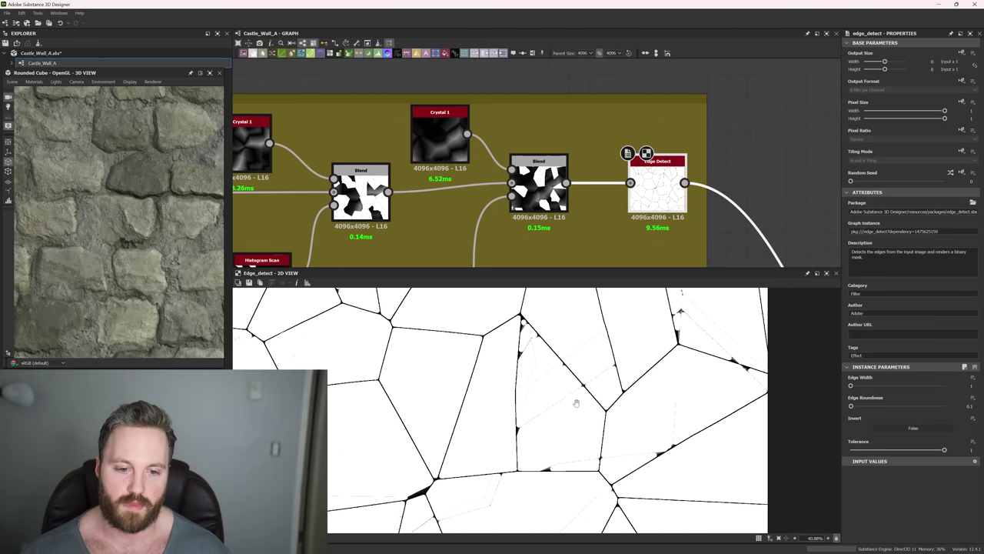
scroll(584, 373, up, 2)
scroll(626, 393, down, 3)
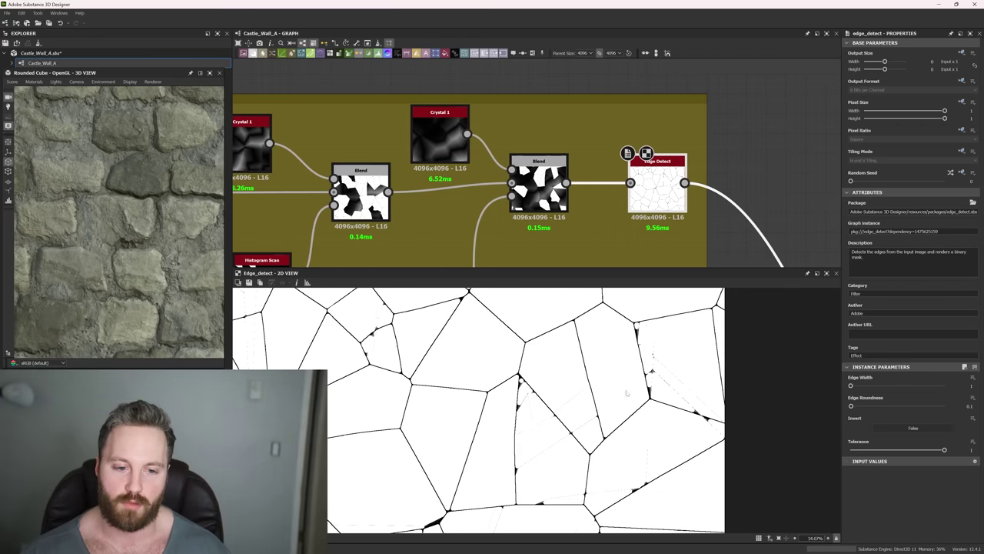
- Review the crack shapes node chain alongside the fine secondary lines in the Edge Detect output
scroll(634, 181, down, 4)
middle_drag(635, 182, 642, 214)
scroll(587, 158, down, 3)
scroll(653, 157, up, 3)
scroll(643, 215, down, 2)
scroll(536, 150, up, 3)
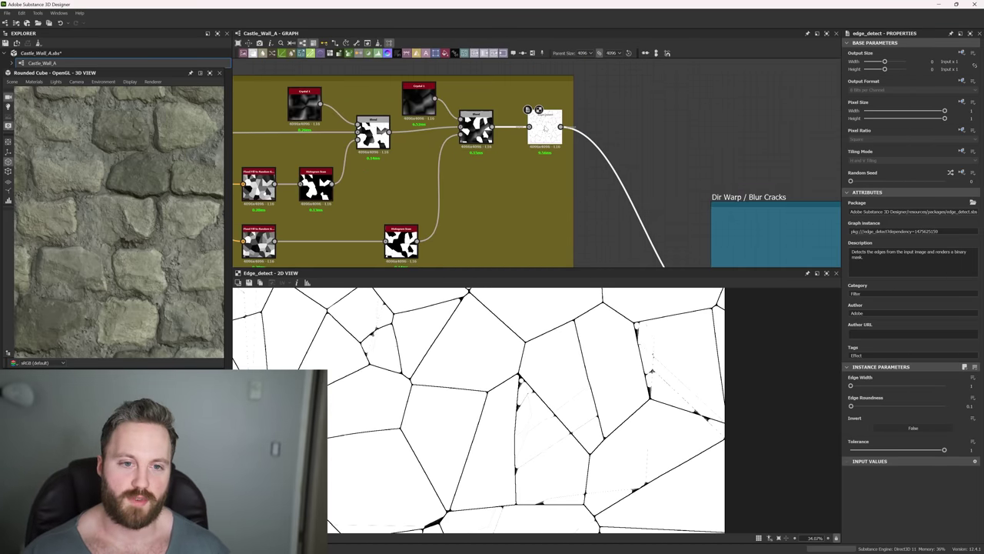
scroll(553, 388, up, 1)
scroll(567, 401, up, 3)
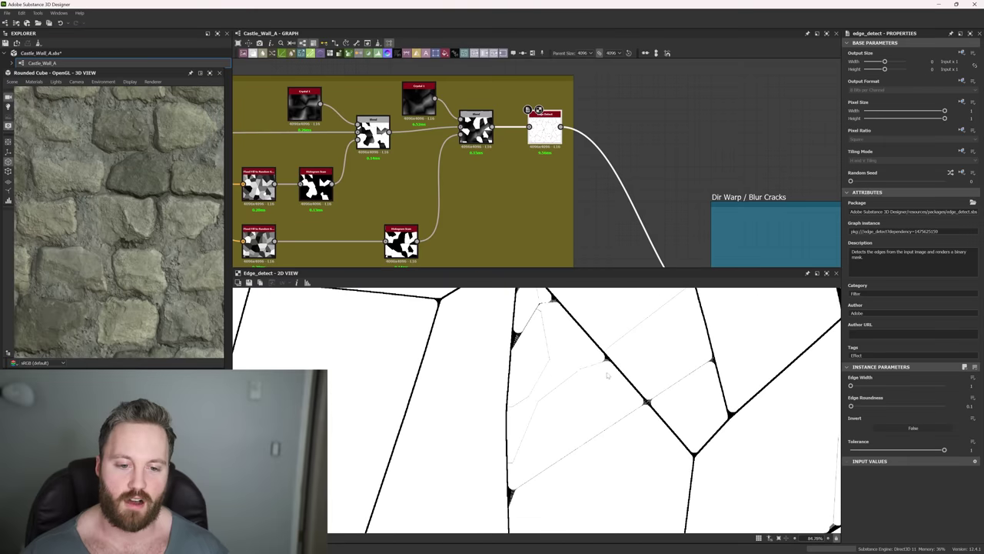
scroll(614, 334, down, 6)
- Preview the Invert Grayscale node in the Dir Warp / Blur Cracks frame and examine its inverted crack lines
middle_drag(626, 196, 459, 78)
scroll(562, 152, down, 1)
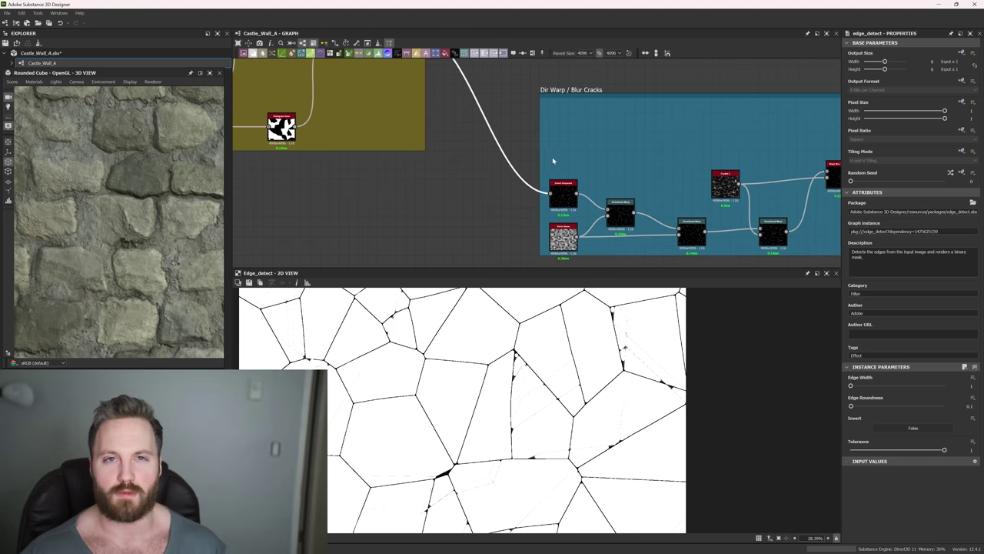
scroll(565, 131, up, 4)
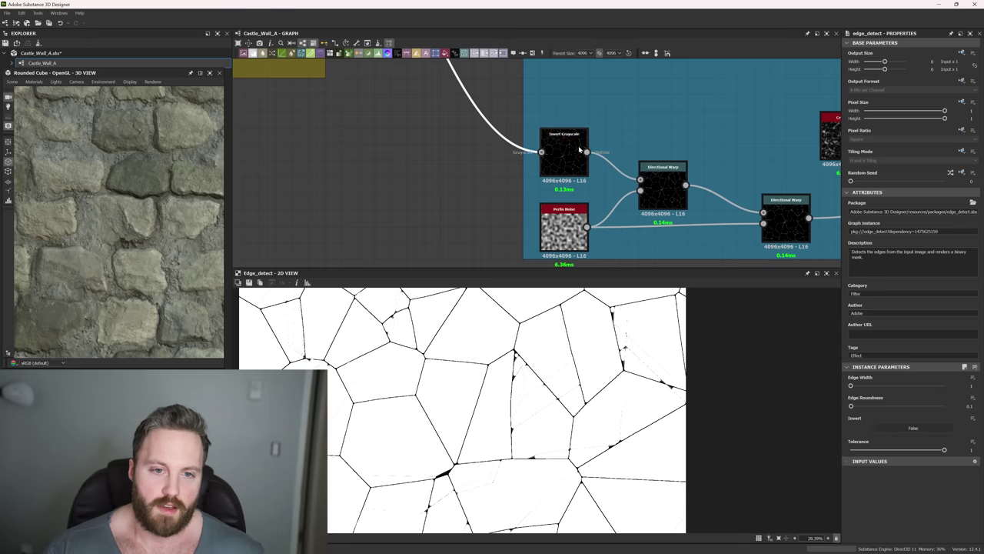
double_click(565, 131)
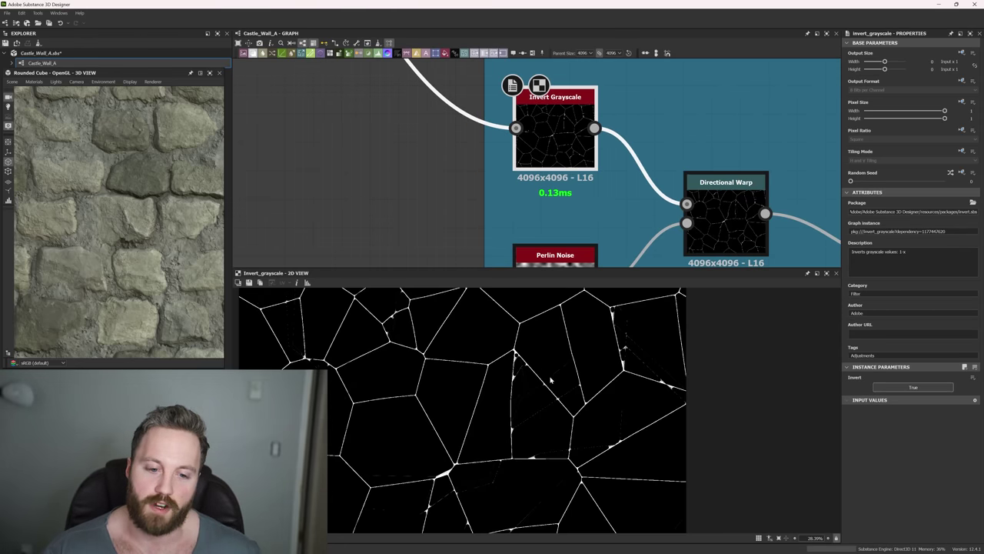
scroll(551, 379, up, 3)
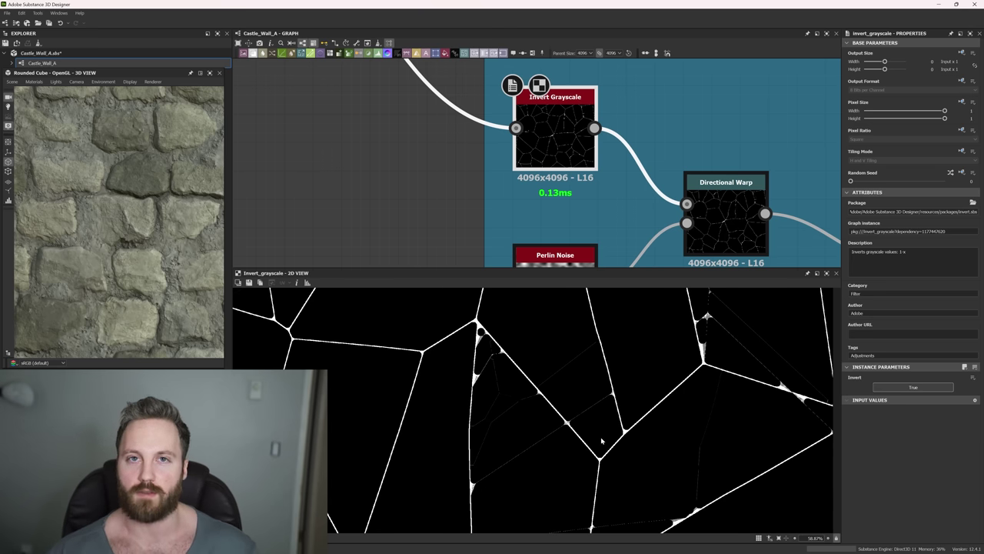
scroll(602, 440, down, 2)
scroll(603, 168, down, 3)
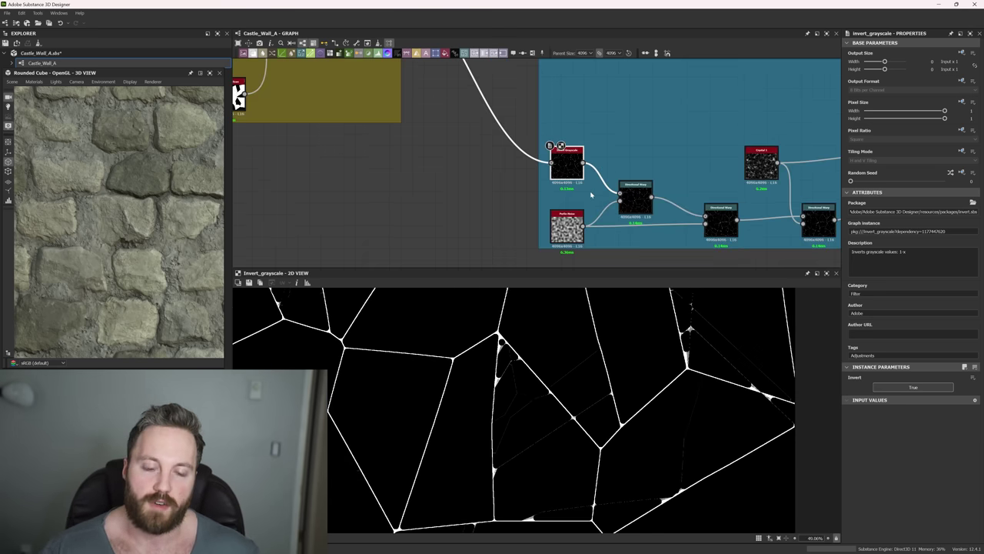
scroll(557, 364, down, 4)
middle_drag(551, 364, 655, 371)
- Compare the first Directional Warp's crack lines with the unwarped Invert Grayscale output
scroll(653, 371, up, 2)
scroll(652, 252, up, 3)
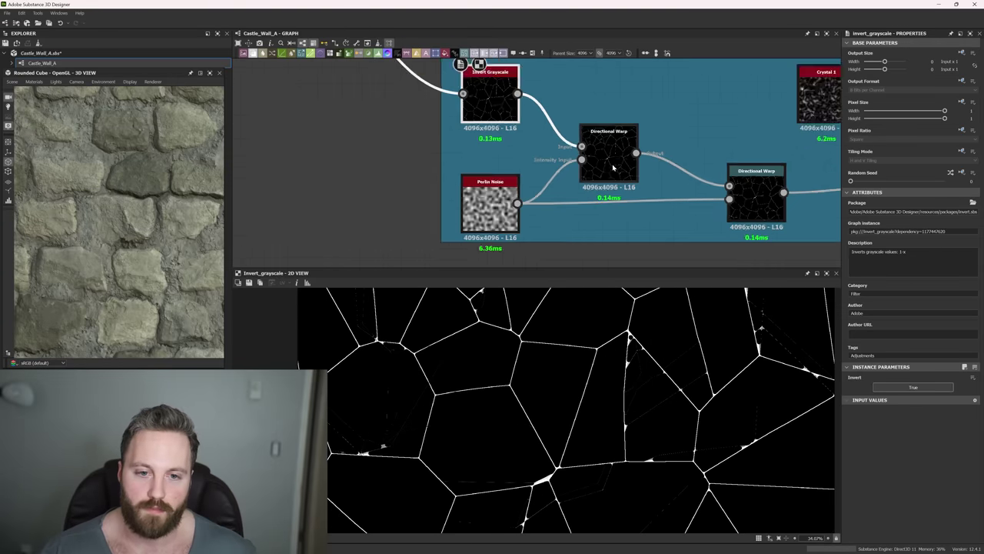
scroll(613, 167, up, 2)
double_click(612, 163)
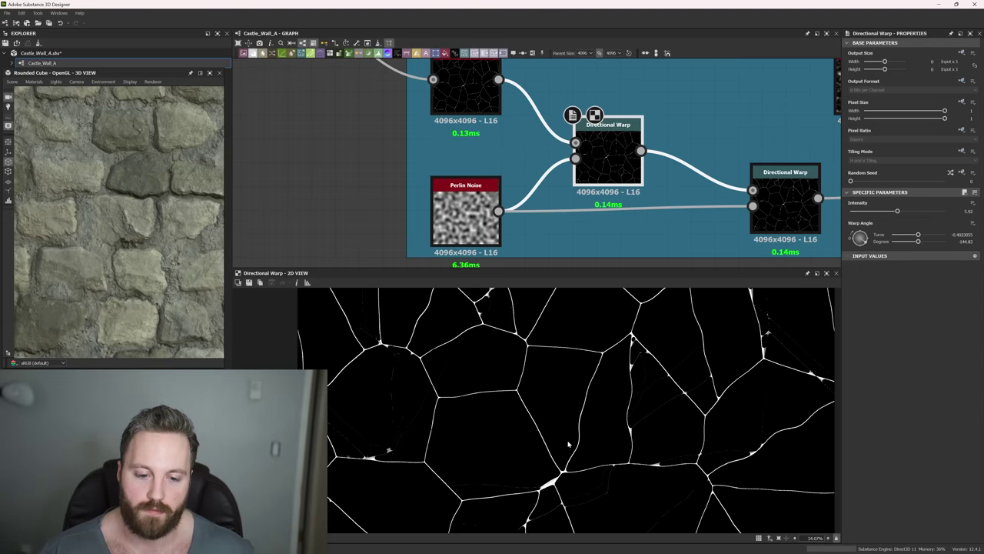
scroll(569, 444, up, 3)
double_click(479, 90)
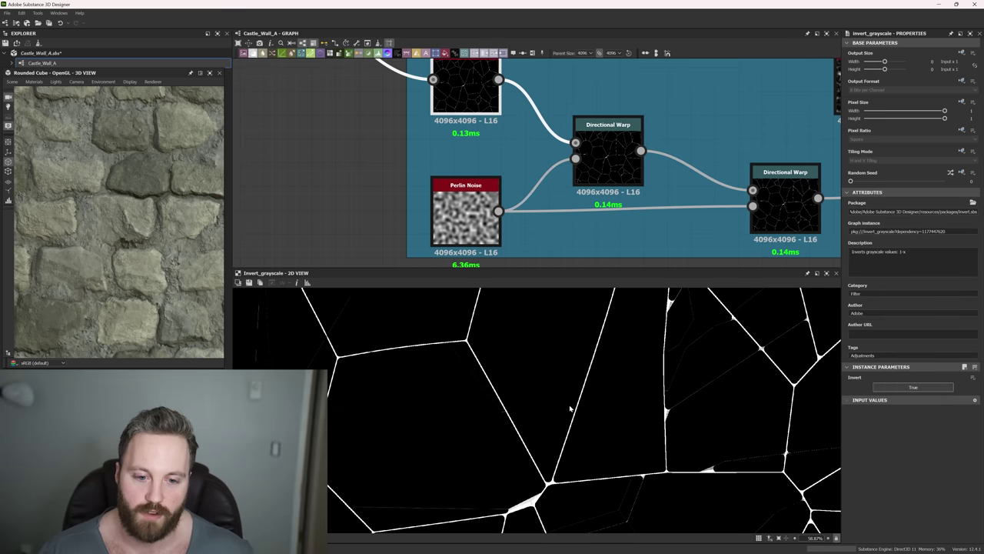
double_click(604, 159)
middle_drag(599, 423, 578, 483)
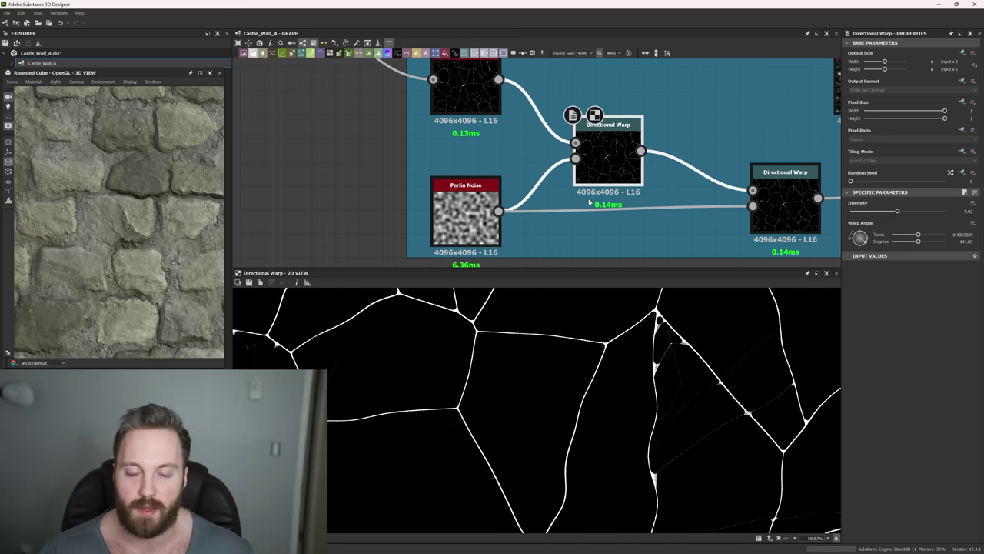
- Preview the second and third Directional Warp nodes in the Dir Warp / Blur Cracks frame
middle_drag(717, 183, 620, 162)
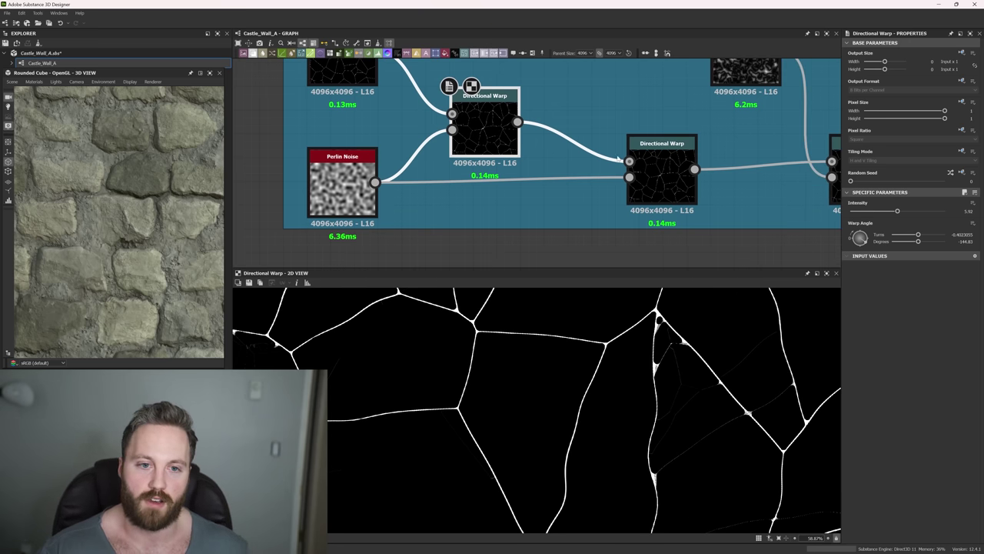
double_click(660, 173)
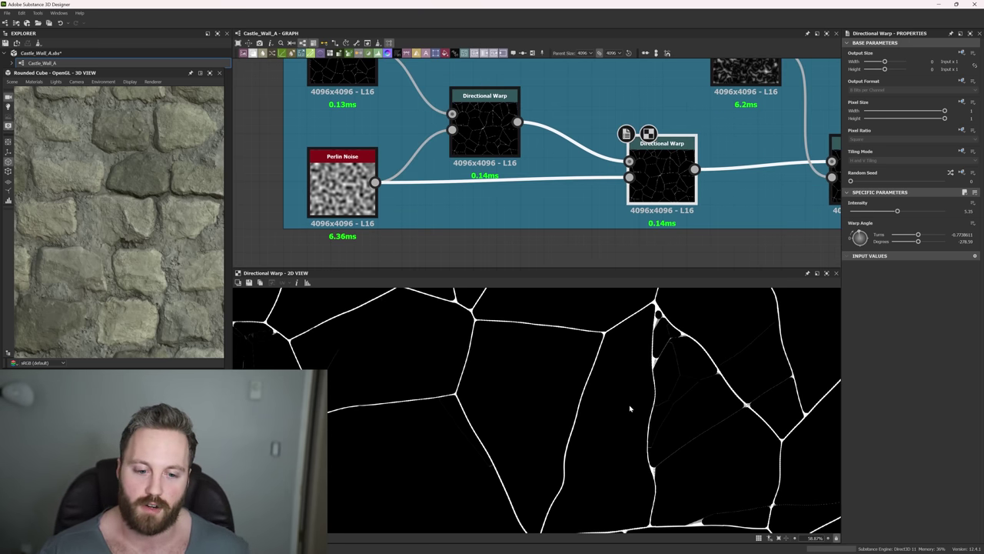
middle_drag(825, 162, 596, 196)
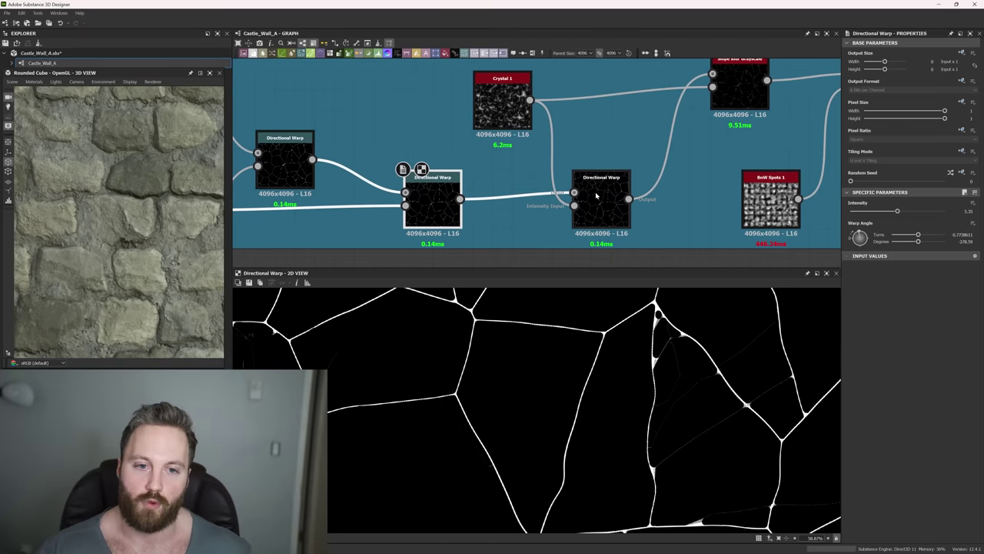
double_click(596, 196)
- Preview the first Slope Blur Grayscale node, identify its Crystal 1 and Directional Warp inputs, and examine the blurred cracks up close
middle_drag(665, 146, 510, 196)
click(575, 133)
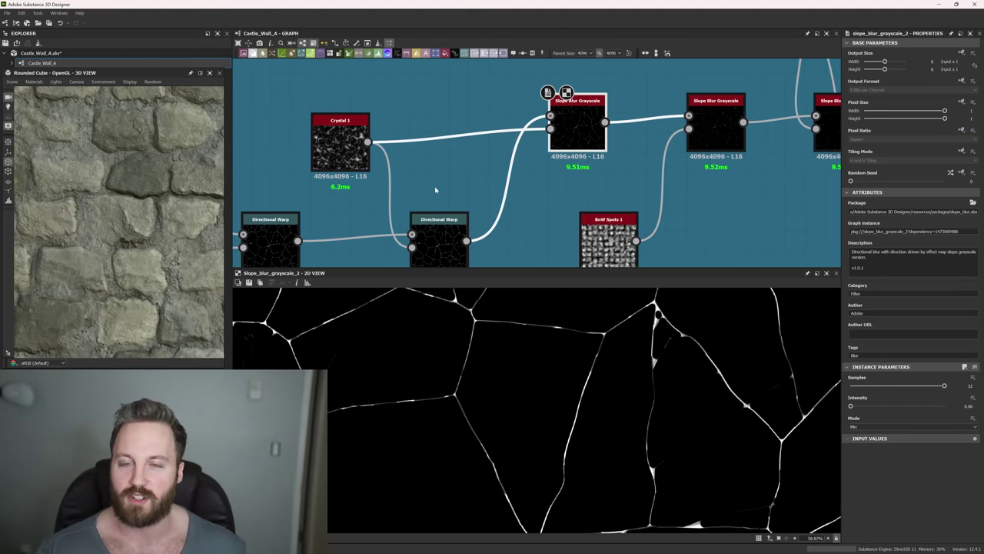
click(351, 152)
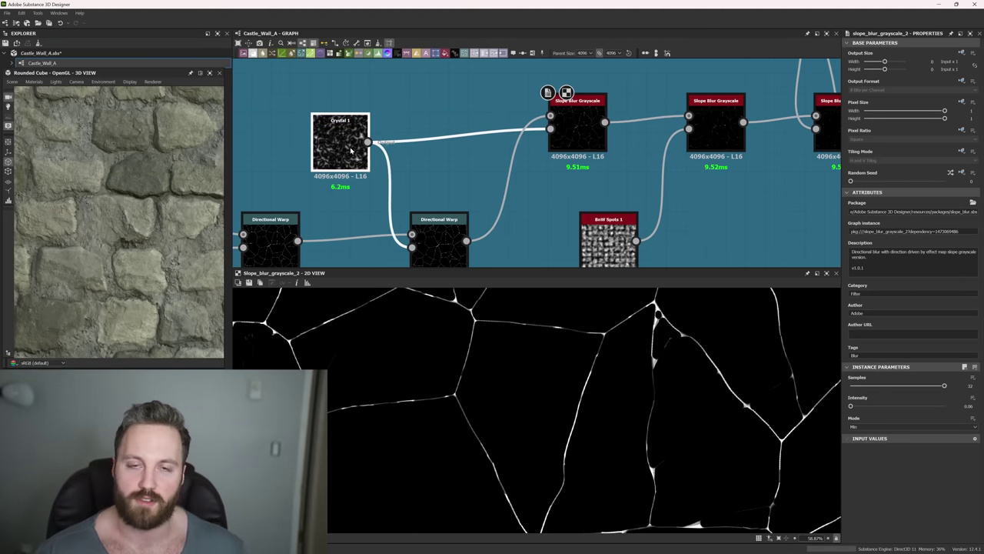
click(443, 245)
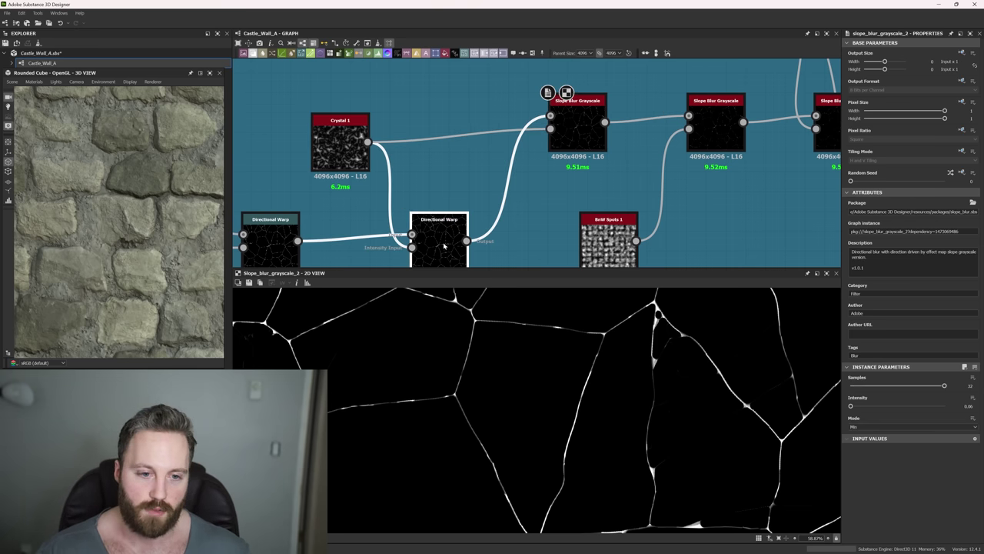
click(577, 129)
scroll(605, 345, up, 2)
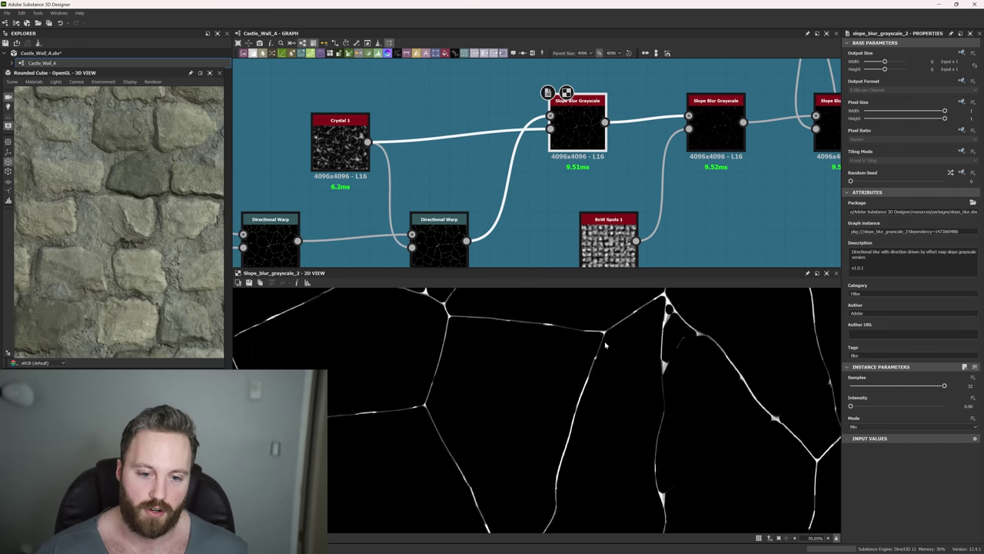
scroll(558, 425, up, 3)
scroll(634, 346, down, 4)
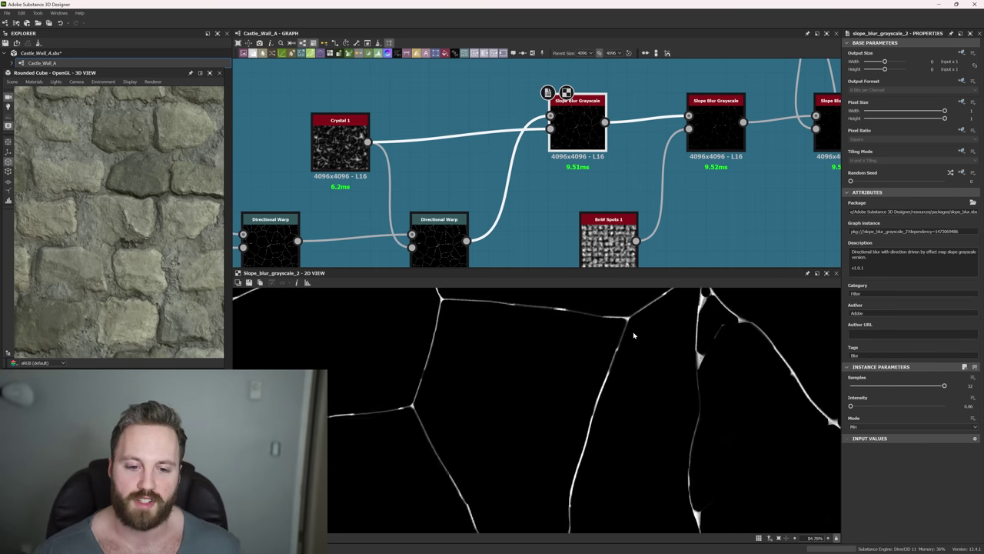
- Preview the second and third Slope Blur Grayscale nodes and examine how they break up the crack lines
middle_drag(648, 176, 551, 152)
click(619, 104)
scroll(616, 376, up, 4)
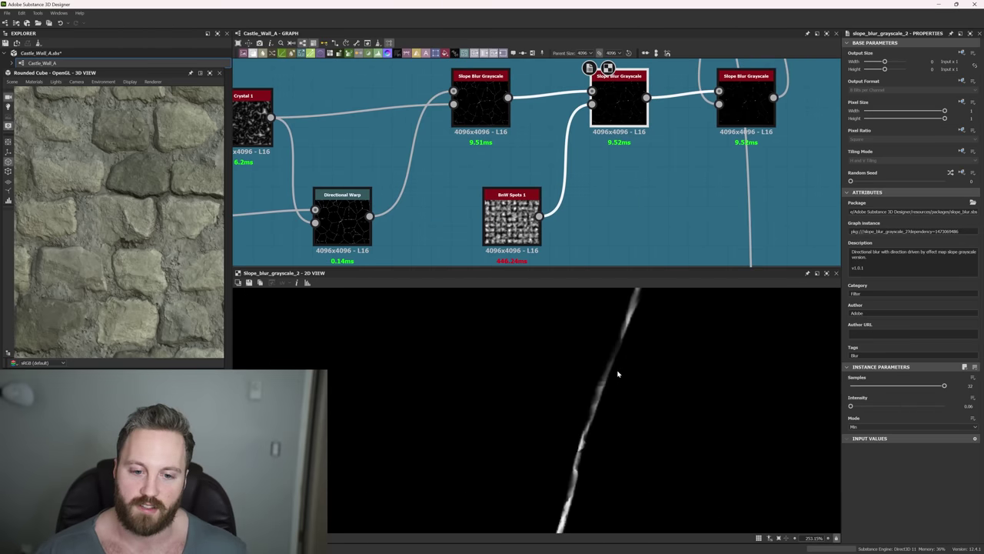
scroll(622, 367, down, 3)
click(752, 111)
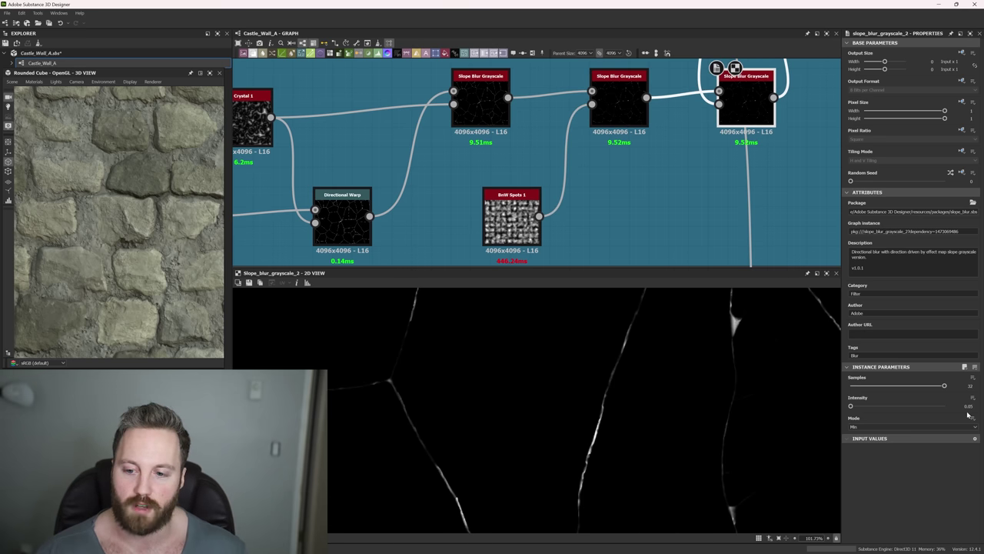
- Shift the third Slope Blur Grayscale and the final Directional Warp slightly rightward to space out their wires
scroll(736, 131, down, 3)
middle_drag(736, 131, 611, 176)
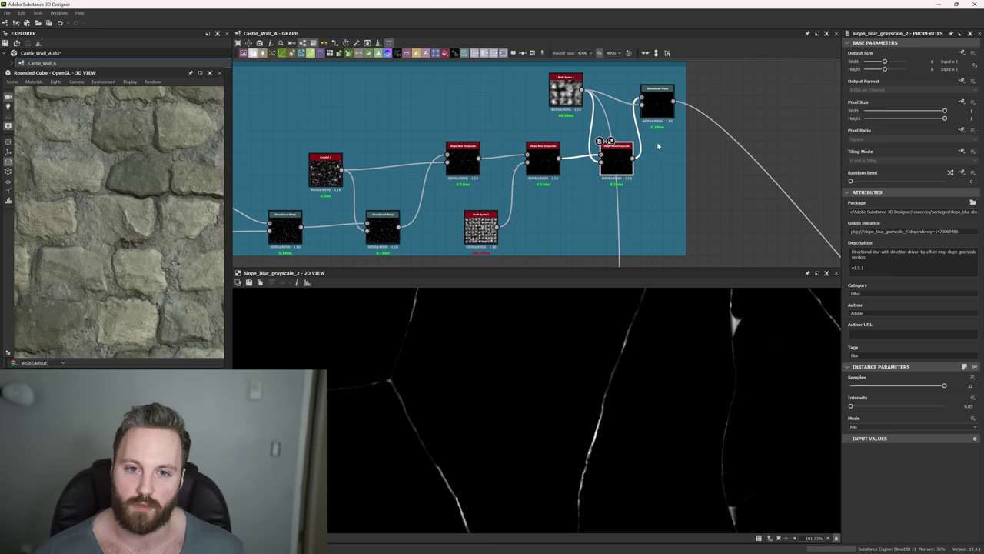
scroll(619, 163, up, 2)
drag(614, 165, 639, 164)
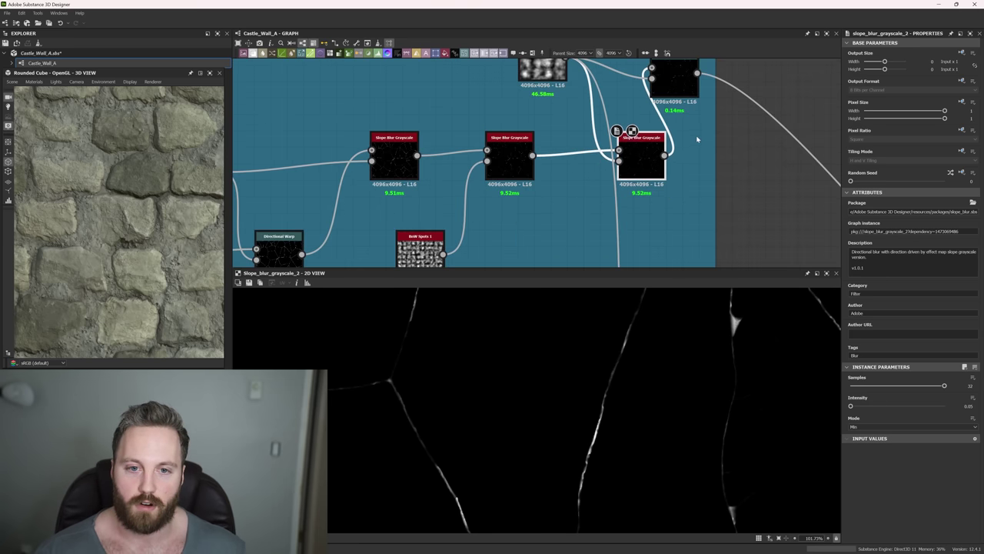
middle_drag(698, 138, 640, 173)
drag(617, 98, 634, 98)
- Preview the final Directional Warp node and view its overall crack pattern
click(633, 113)
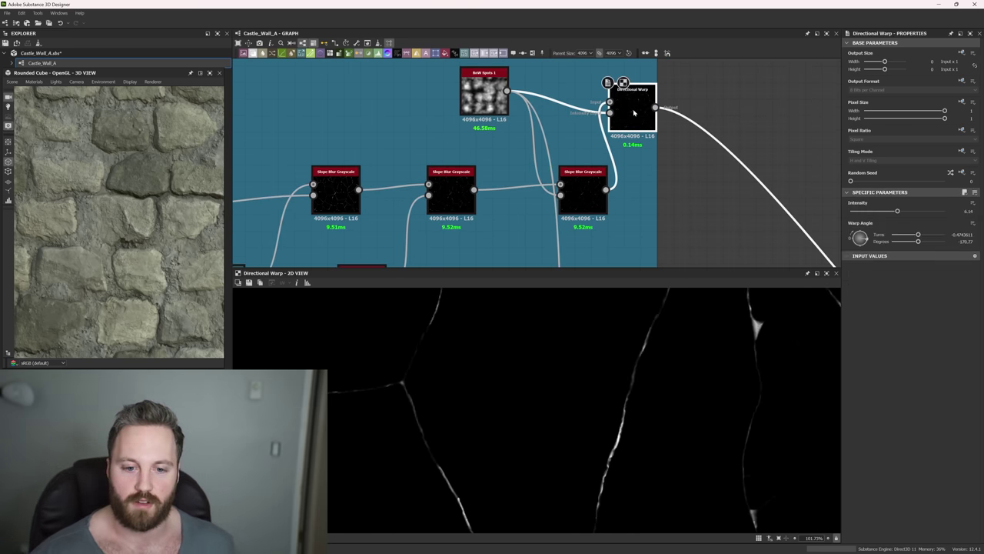
double_click(633, 113)
scroll(632, 111, down, 3)
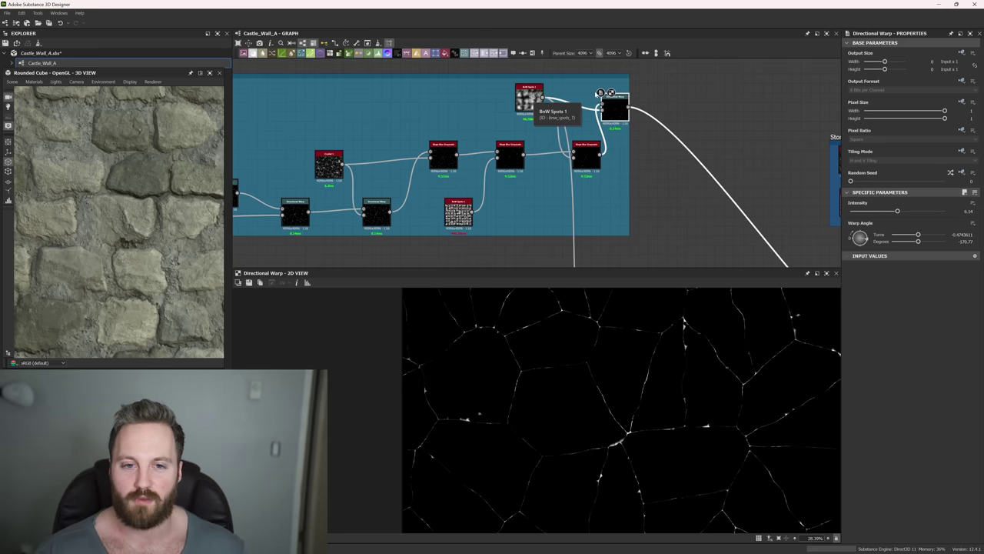
- Follow the final Directional Warp's output to the Vector Warp / Blur Cracks frame and preview the Vector Warp Grayscale node
scroll(610, 111, up, 2)
scroll(612, 101, down, 3)
middle_drag(622, 198, 620, 178)
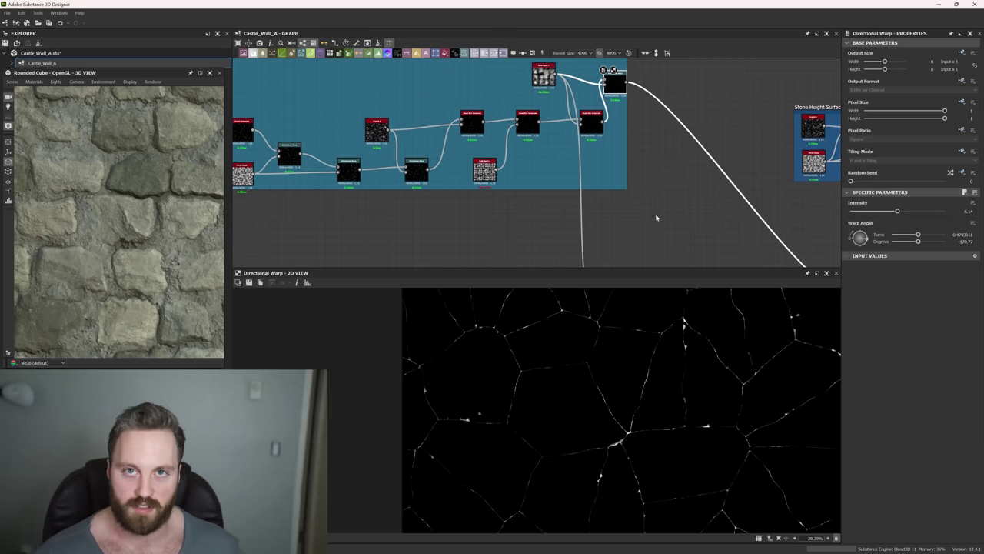
middle_drag(647, 230, 431, 133)
drag(590, 156, 741, 242)
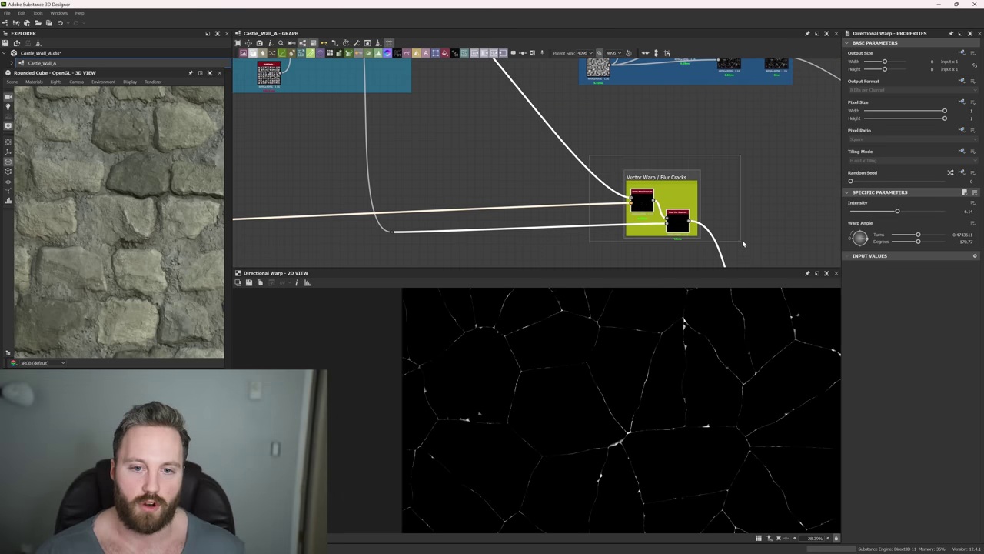
key(f)
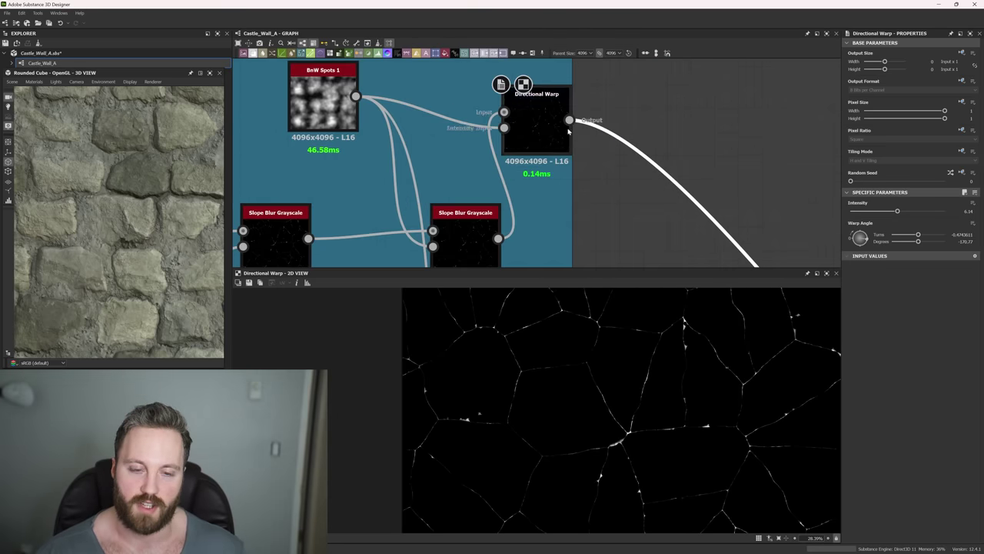
click(544, 129)
scroll(692, 219, down, 2)
middle_drag(691, 220, 462, 73)
scroll(591, 163, up, 3)
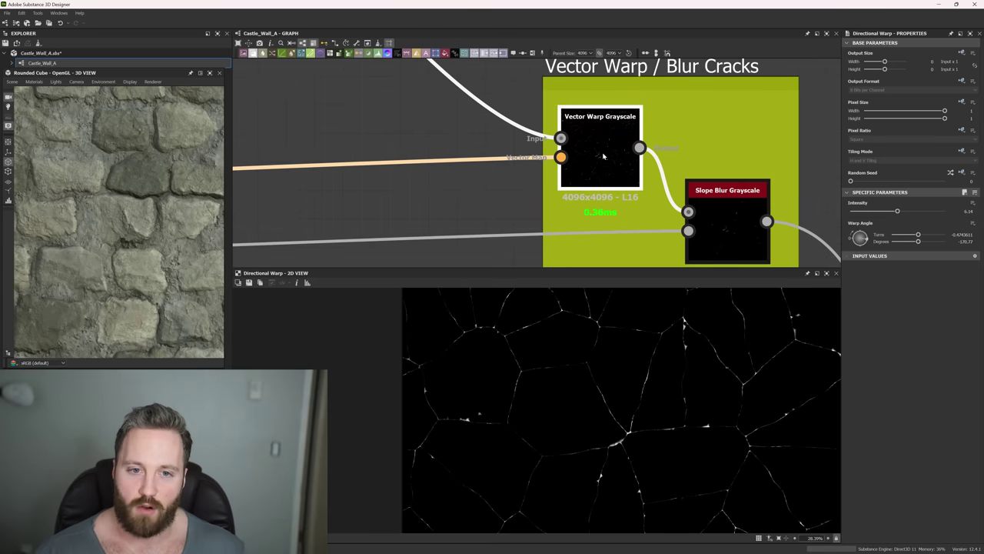
double_click(604, 156)
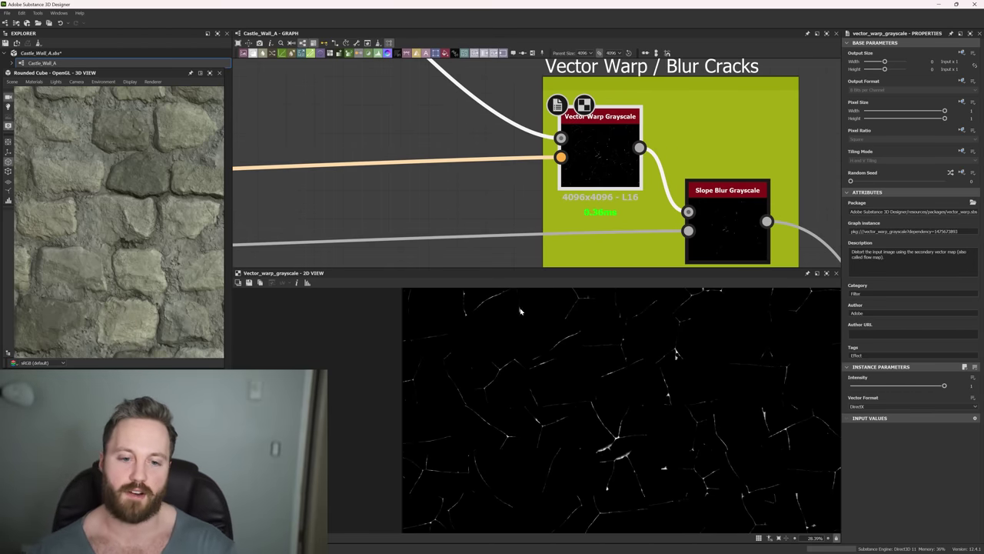
- Compare the Vector Warp Grayscale result with its two inputs, the final Directional Warp and the Flood Fill to Random Color
scroll(589, 136, down, 5)
middle_drag(492, 129, 618, 172)
scroll(617, 171, down, 1)
middle_drag(594, 127, 588, 156)
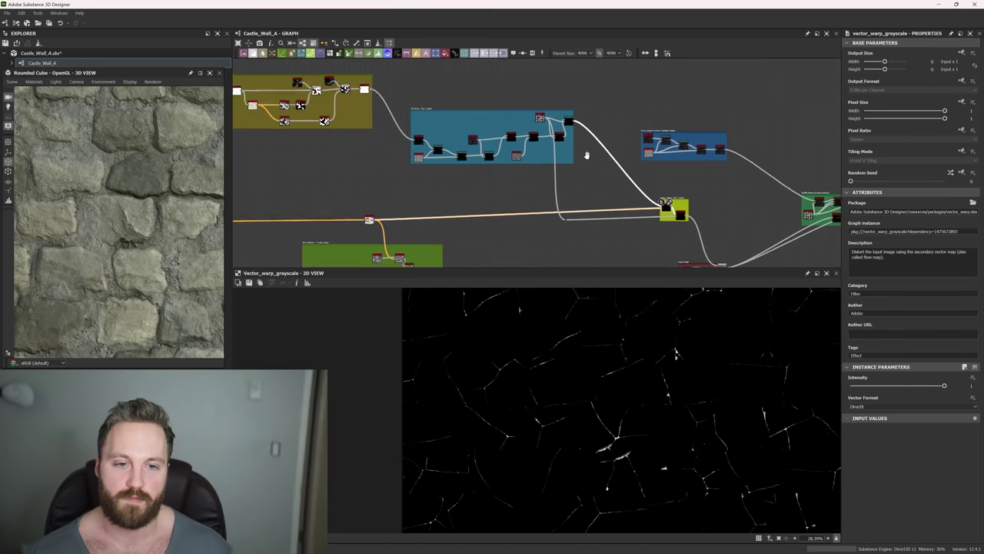
scroll(586, 155, up, 2)
click(556, 115)
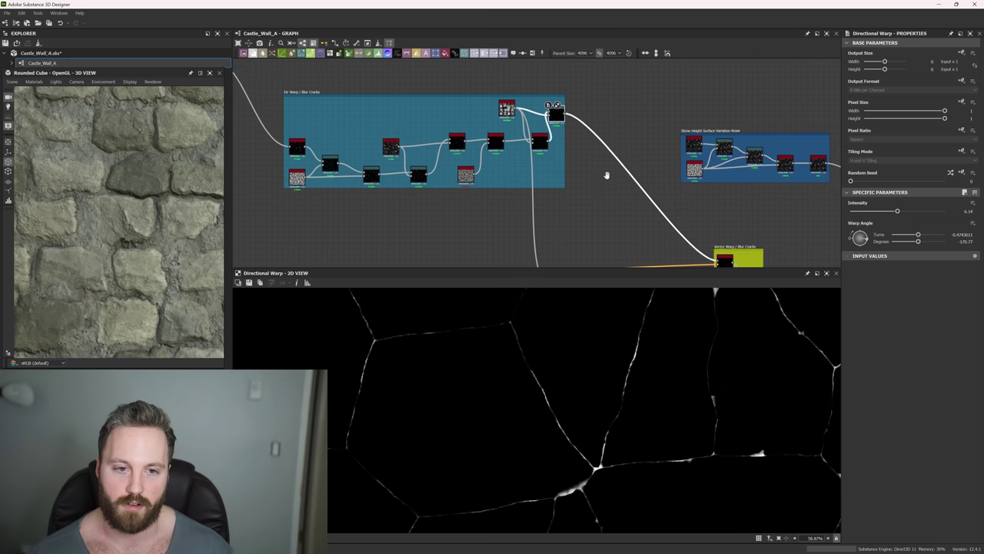
middle_drag(607, 175, 651, 101)
double_click(256, 210)
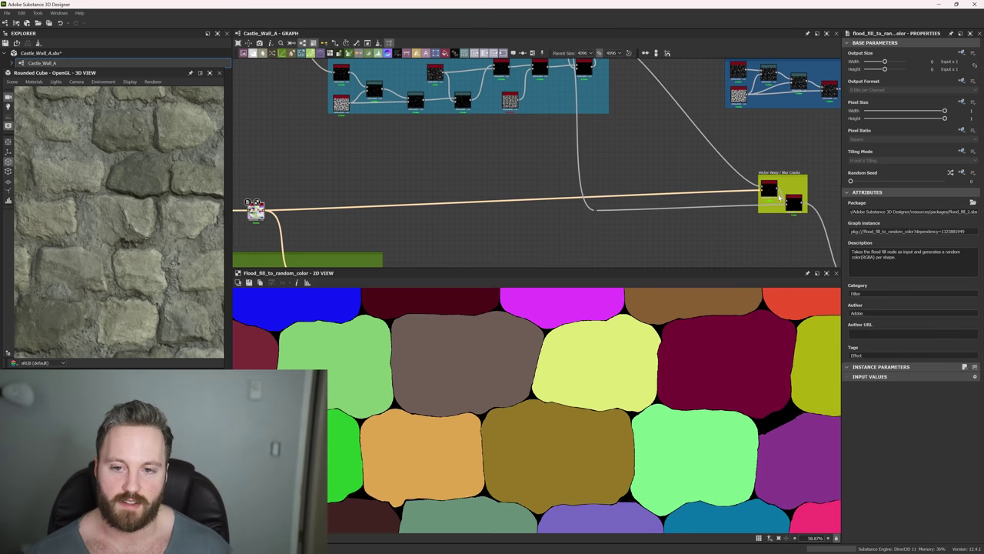
click(776, 194)
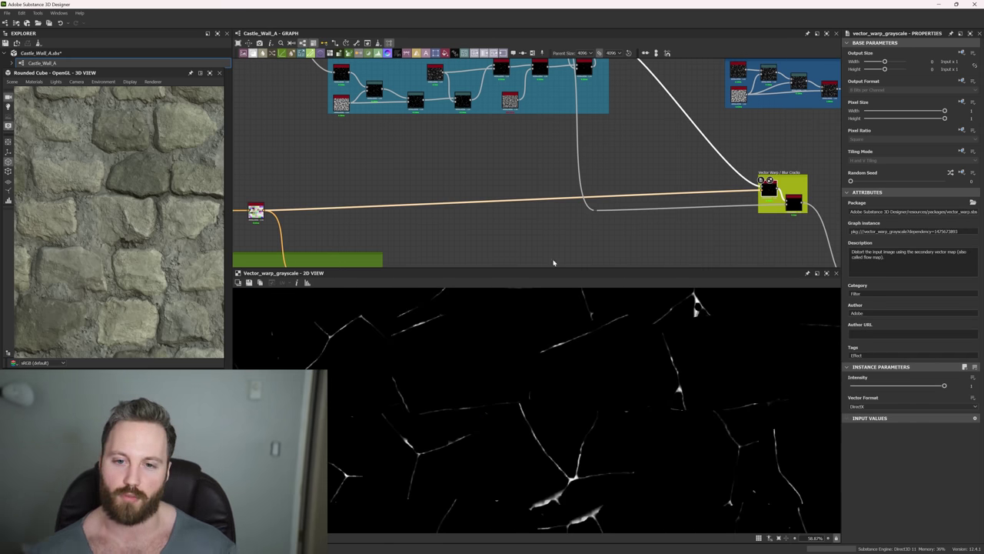
- Preview the Slope Blur Grayscale node in the Vector Warp / Blur Cracks frame and examine the blurred cracks up close
scroll(822, 208, up, 4)
click(685, 183)
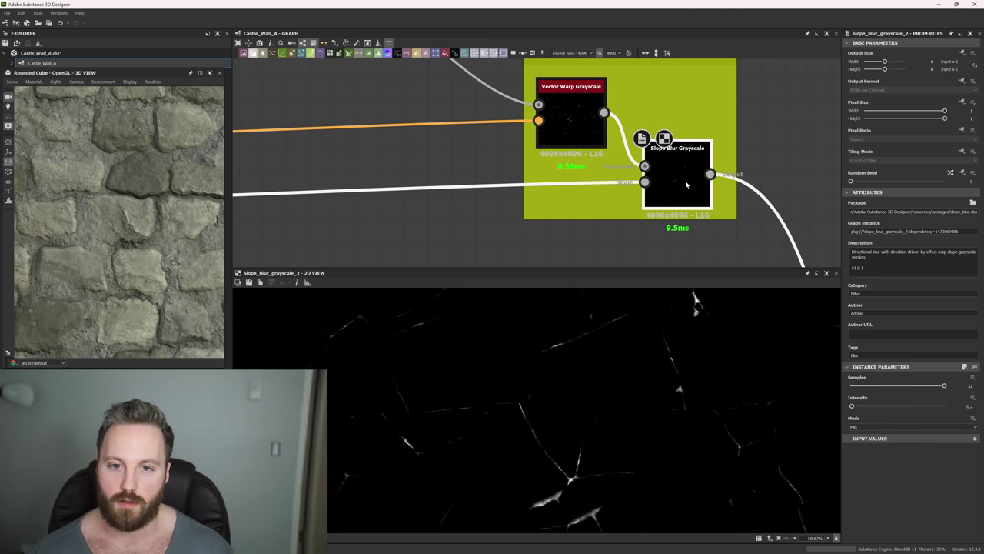
scroll(689, 391, up, 3)
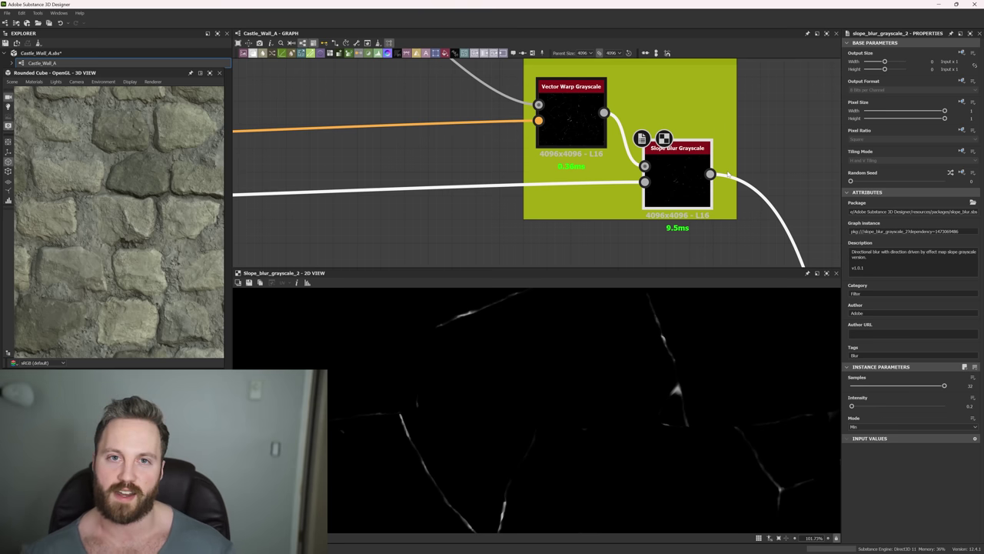
- Follow the blurred cracks to the Crack Mask frame and preview the Blend that applies them to the stones
scroll(727, 197, down, 5)
middle_drag(726, 196, 620, 74)
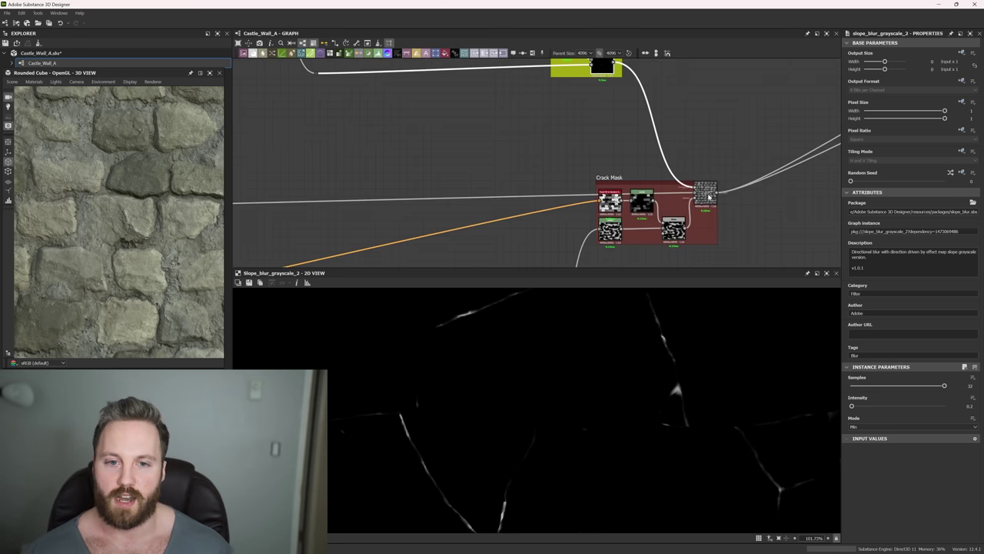
scroll(709, 200, up, 3)
middle_drag(692, 202, 666, 136)
drag(459, 86, 775, 268)
click(762, 180)
- Trace the stone height input back to the green Vector Warp frame and preview its final Blend across several stones
middle_drag(692, 75, 696, 193)
middle_drag(500, 146, 599, 154)
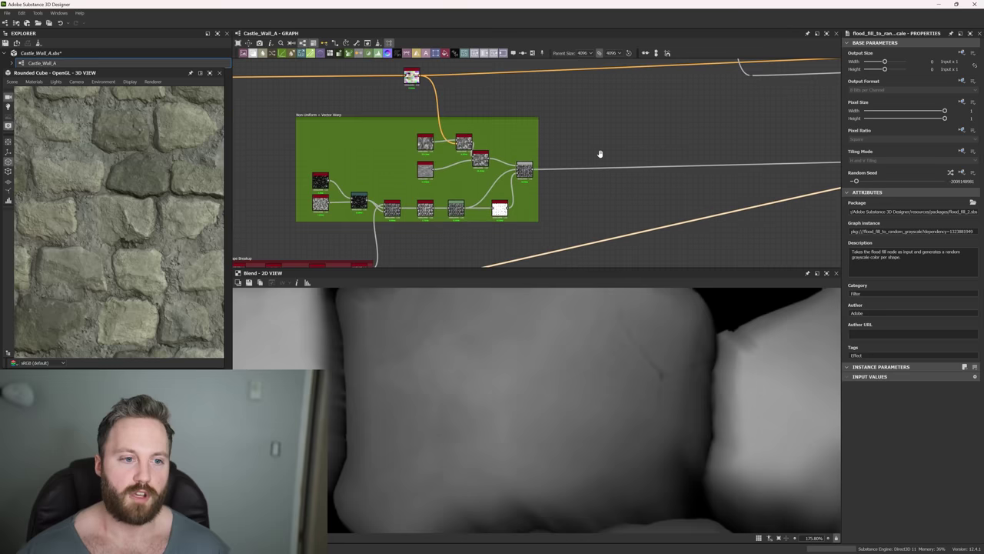
scroll(529, 172, up, 5)
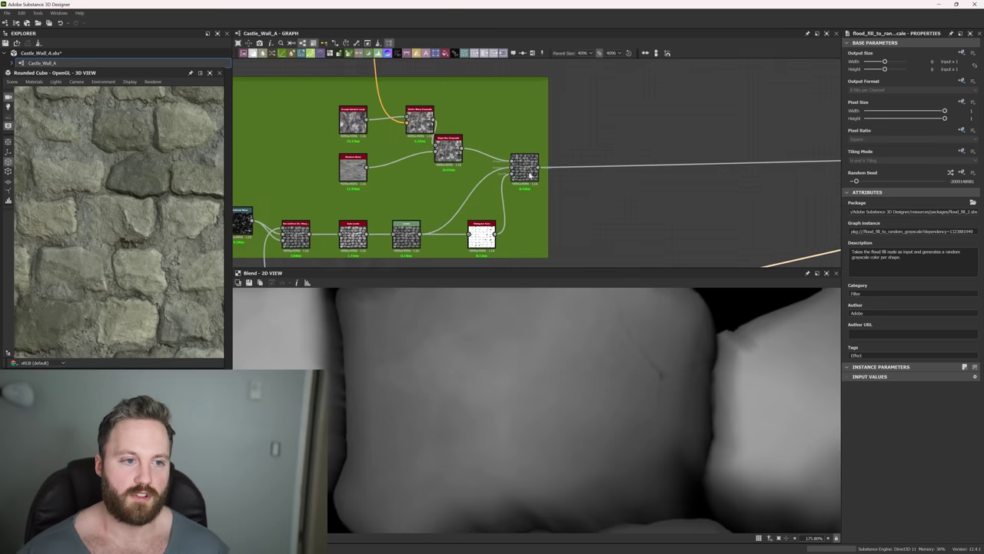
click(511, 162)
scroll(669, 396, down, 4)
scroll(682, 406, down, 3)
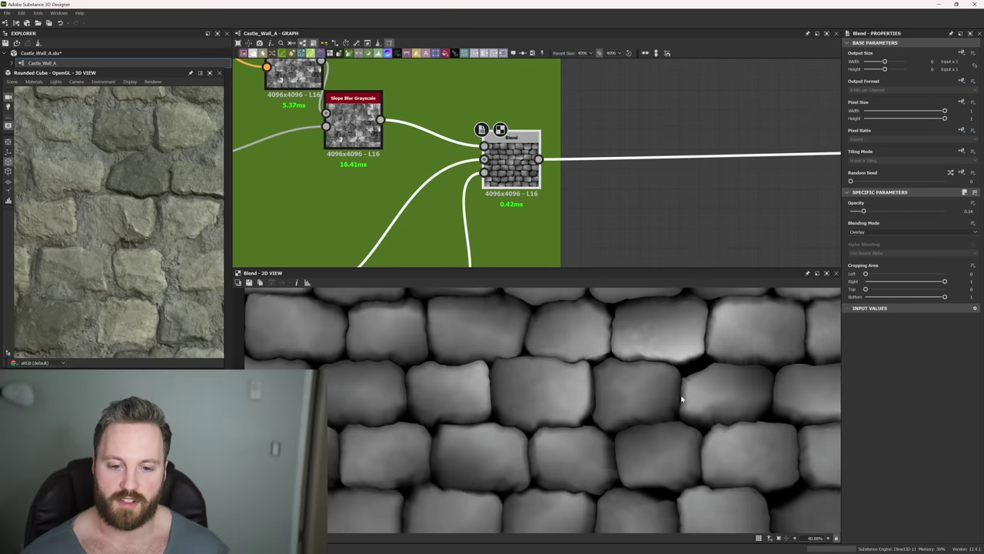
- Follow the stone height wire to the Crack Mask frame and preview its final Blend for comparison with the uncracked stones
scroll(681, 395, up, 2)
middle_drag(676, 248, 403, 210)
mouse_move(677, 186)
middle_down()
mouse_move(392, 203)
mouse_move(430, 215)
middle_up()
middle_drag(715, 201, 452, 193)
click(739, 179)
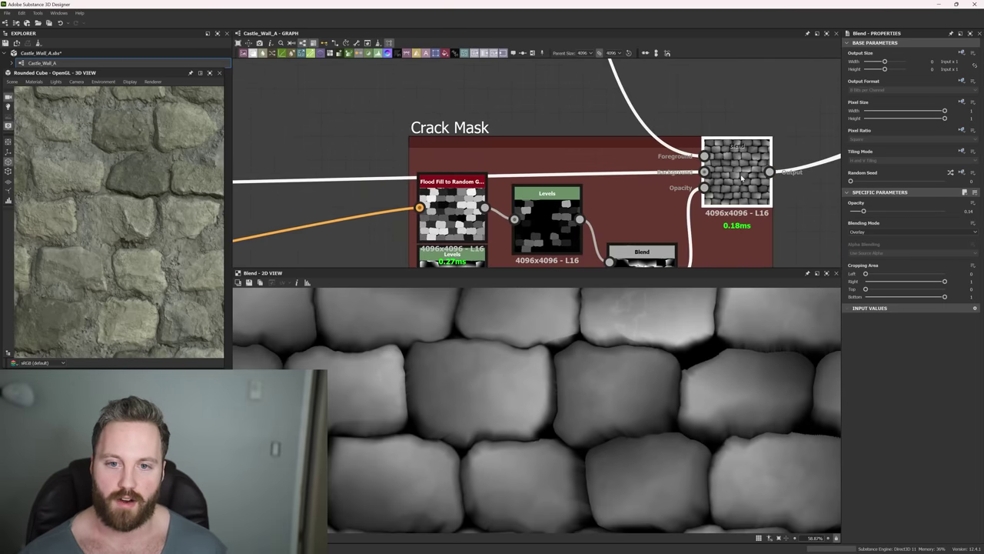
middle_drag(741, 184, 673, 216)
scroll(673, 216, down, 3)
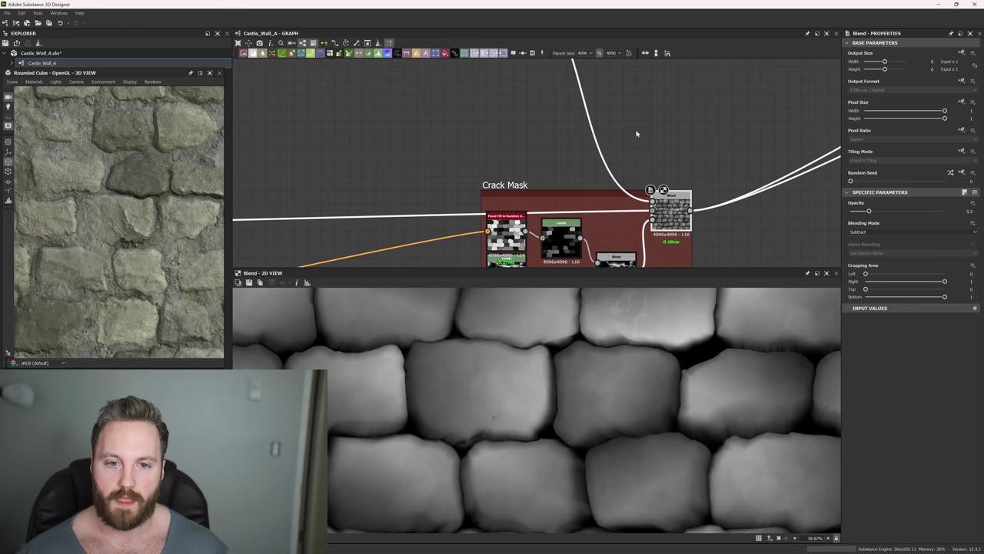
- Examine the nodes of the Crack Mask frame and preview its Flood Fill to Random Grayscale node
middle_drag(637, 115, 609, 46)
scroll(595, 142, down, 1)
scroll(655, 125, up, 3)
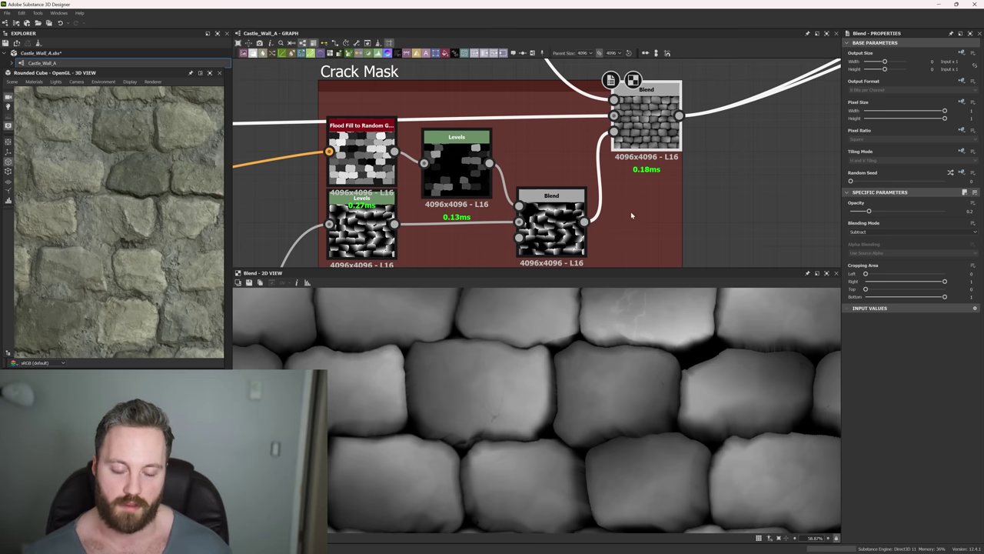
middle_drag(631, 212, 676, 179)
scroll(676, 178, down, 3)
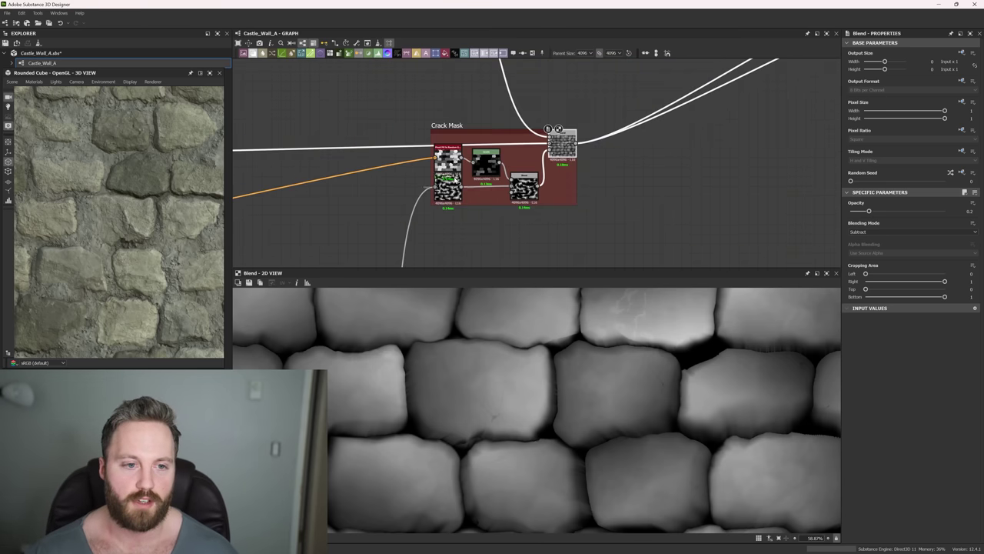
scroll(507, 146, up, 5)
click(512, 140)
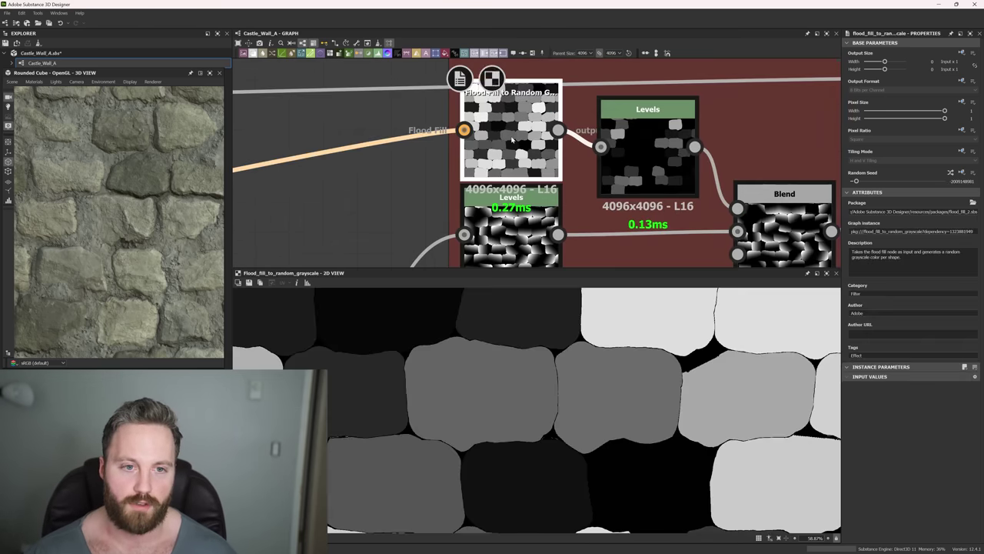
- Trace the random grayscale's input wire back to the source Flood Fill node and preview that node
scroll(538, 146, down, 6)
scroll(500, 154, up, 5)
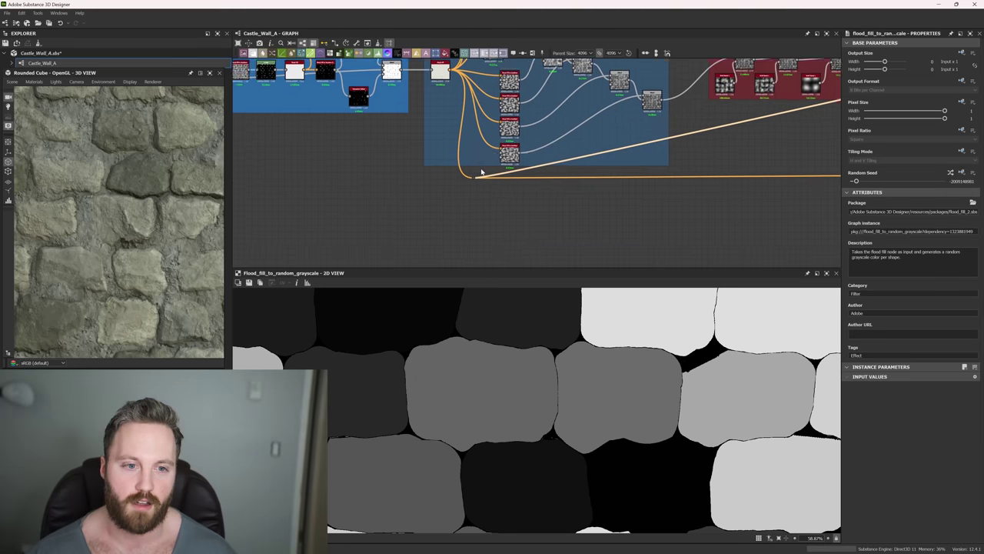
middle_drag(506, 147, 489, 197)
double_click(425, 125)
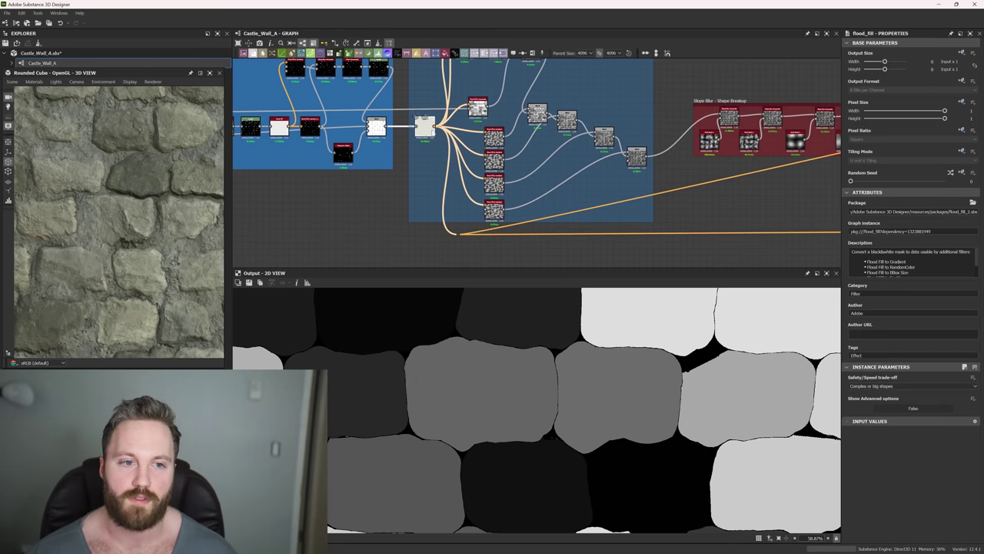
middle_drag(541, 98, 536, 178)
scroll(573, 146, down, 5)
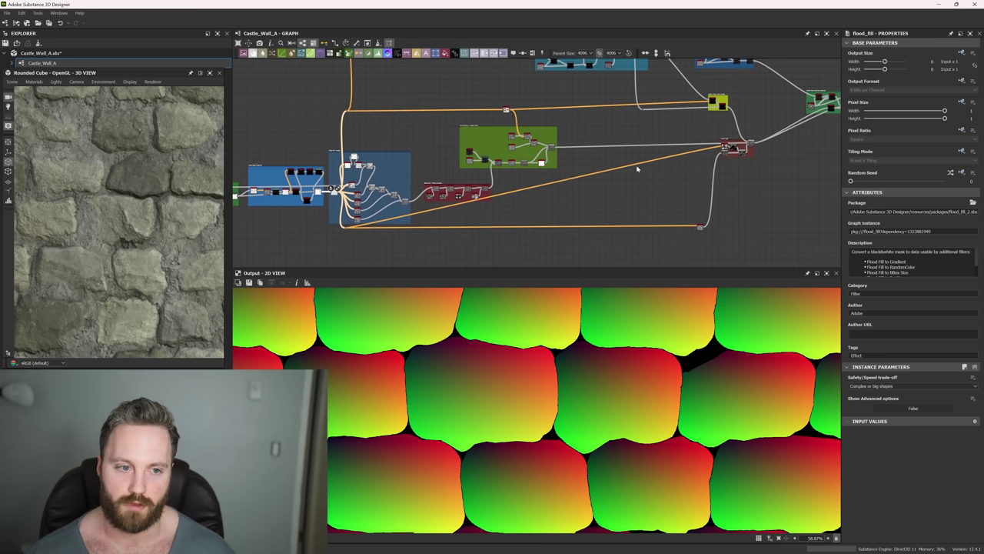
- Return to the Crack Mask frame, trace its lower Levels input, and preview the Flood Fill to Gradient node feeding it
middle_drag(732, 147, 602, 168)
scroll(601, 169, up, 6)
click(568, 149)
scroll(574, 198, up, 3)
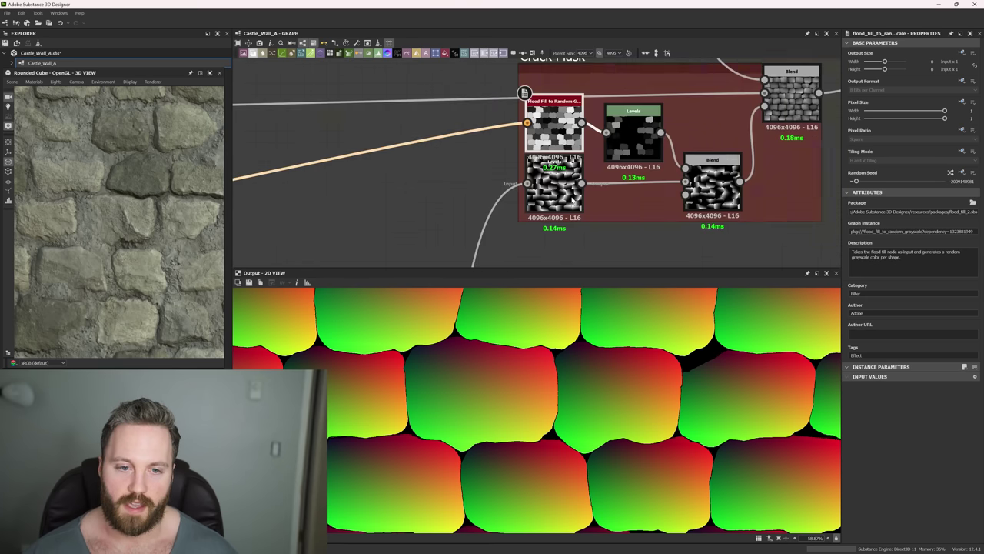
scroll(572, 200, down, 3)
middle_drag(530, 223, 617, 90)
scroll(617, 136, down, 2)
middle_drag(670, 248, 652, 210)
scroll(651, 210, up, 2)
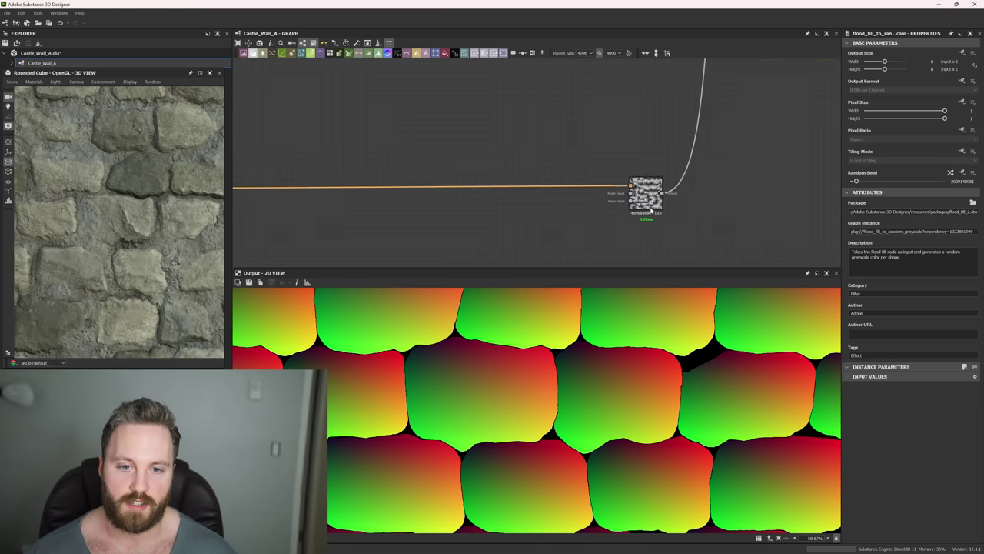
double_click(651, 207)
- Trace the gradient node's connections from the Flood Fill to the Crack Mask frame and preview the lower Levels node
scroll(651, 200, down, 5)
middle_drag(538, 192, 724, 166)
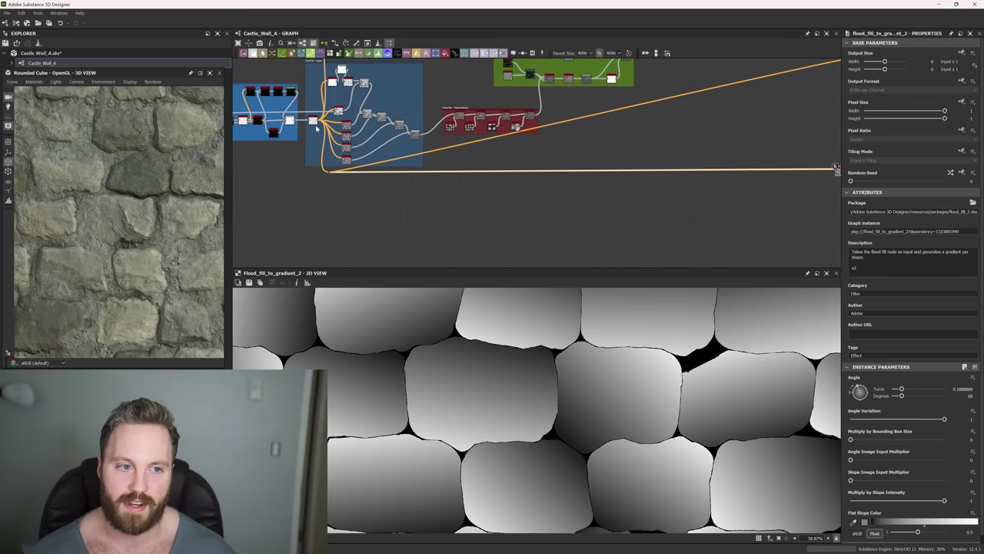
middle_drag(580, 151, 539, 203)
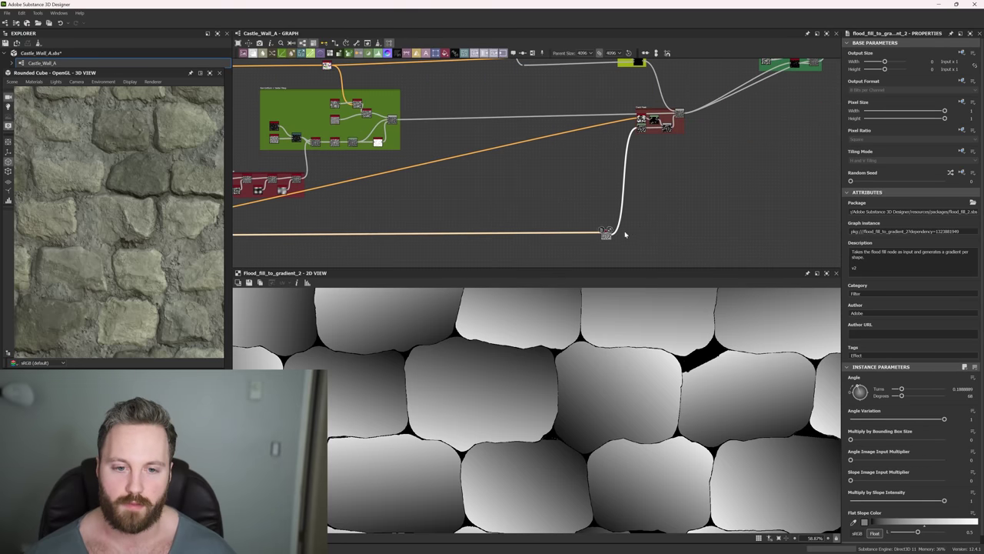
scroll(624, 234, up, 3)
middle_drag(650, 162, 623, 234)
scroll(639, 143, up, 4)
scroll(637, 117, up, 2)
click(636, 117)
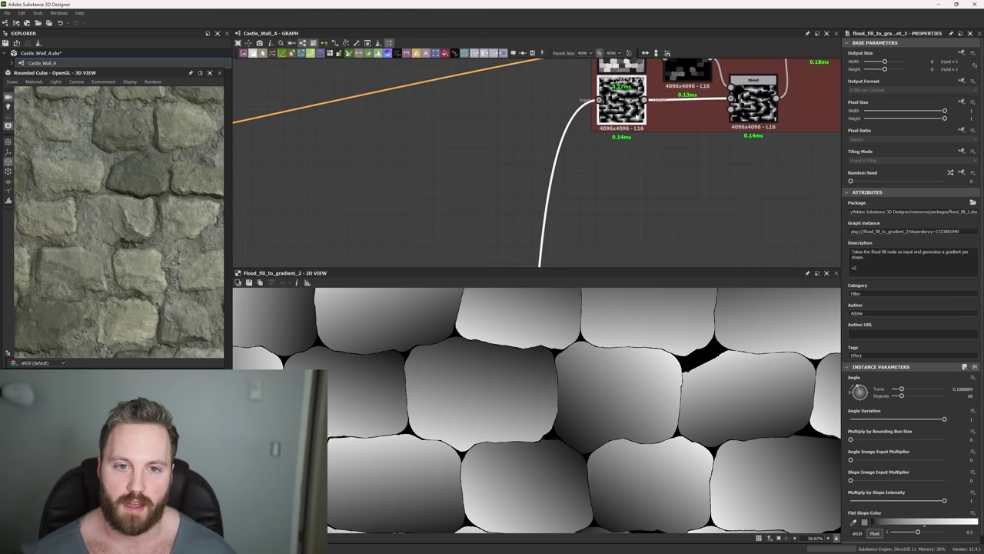
double_click(637, 117)
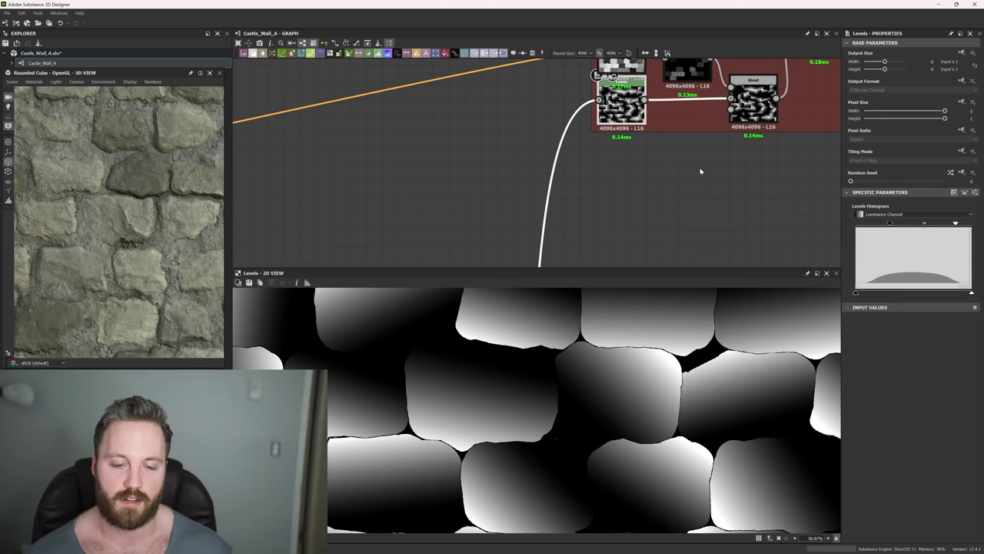
- Preview the Crack Mask's Flood Fill to Random Grayscale and the Levels node after it, viewing the darkened stones overall
middle_drag(676, 157, 620, 254)
scroll(653, 219, up, 3)
middle_drag(615, 123, 611, 177)
click(470, 141)
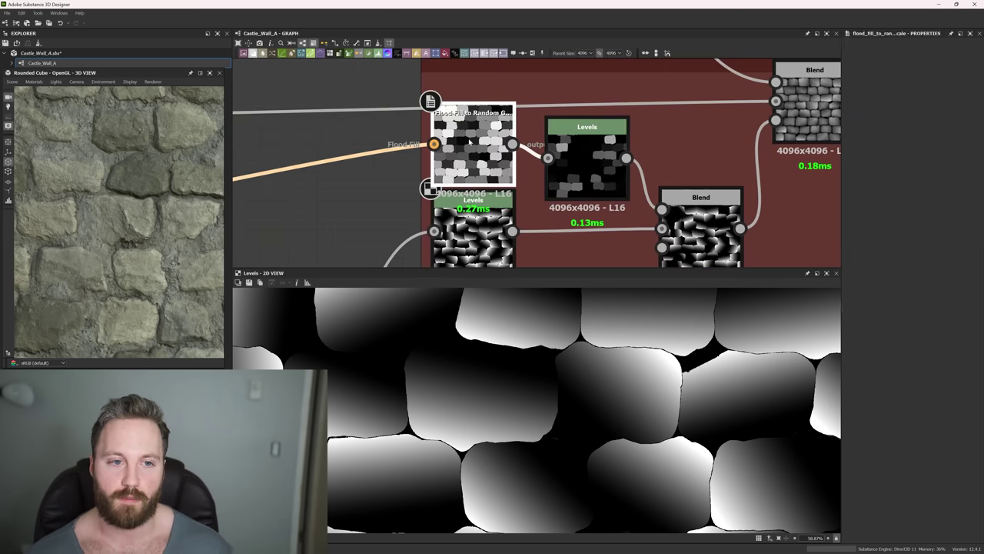
click(597, 165)
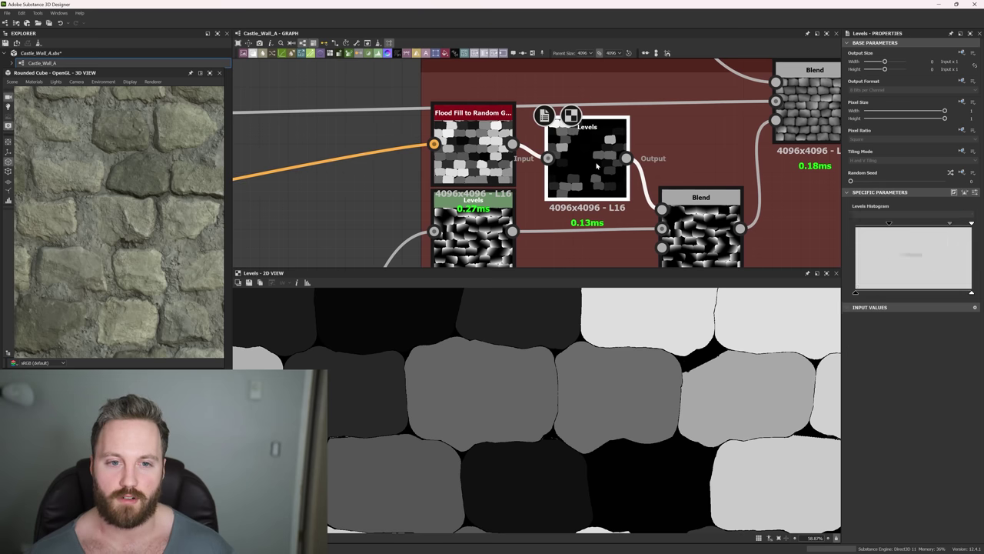
scroll(659, 351, down, 4)
- Preview the Blend that combines the two Levels nodes in the Crack Mask frame and view the whole mask
middle_drag(712, 207, 634, 164)
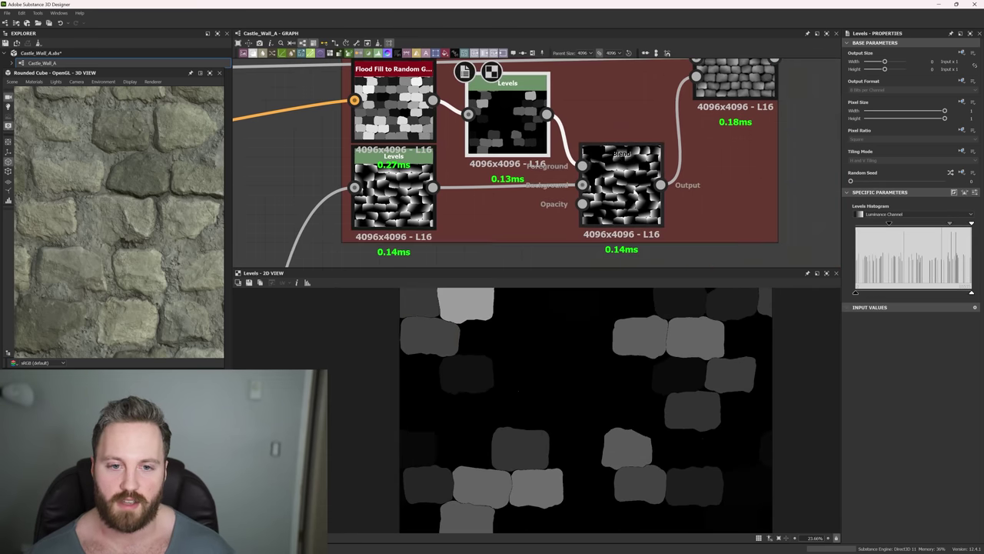
click(621, 165)
scroll(680, 419, down, 3)
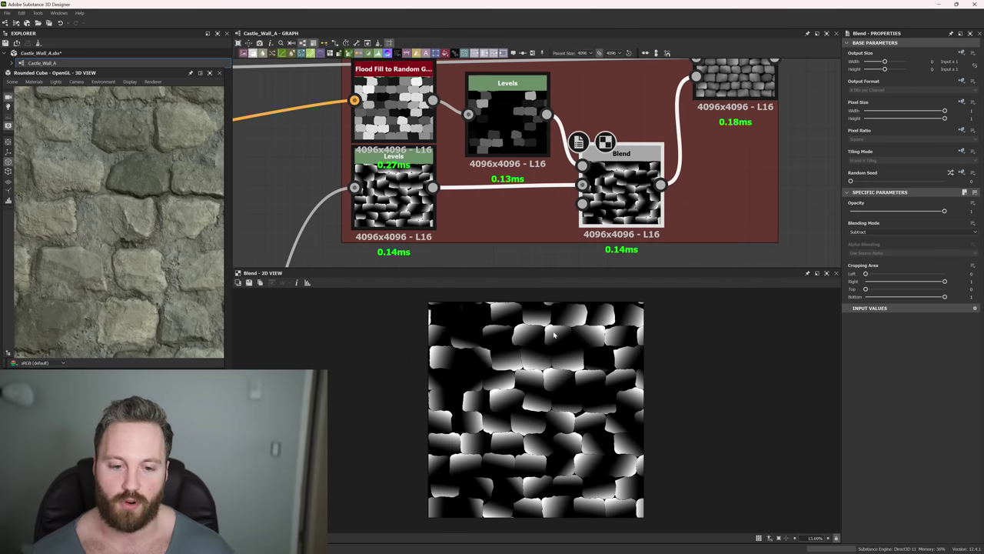
- Compare the Crack Mask frame's gradient Levels output with its Subtract Blend output across the individual stones
click(419, 197)
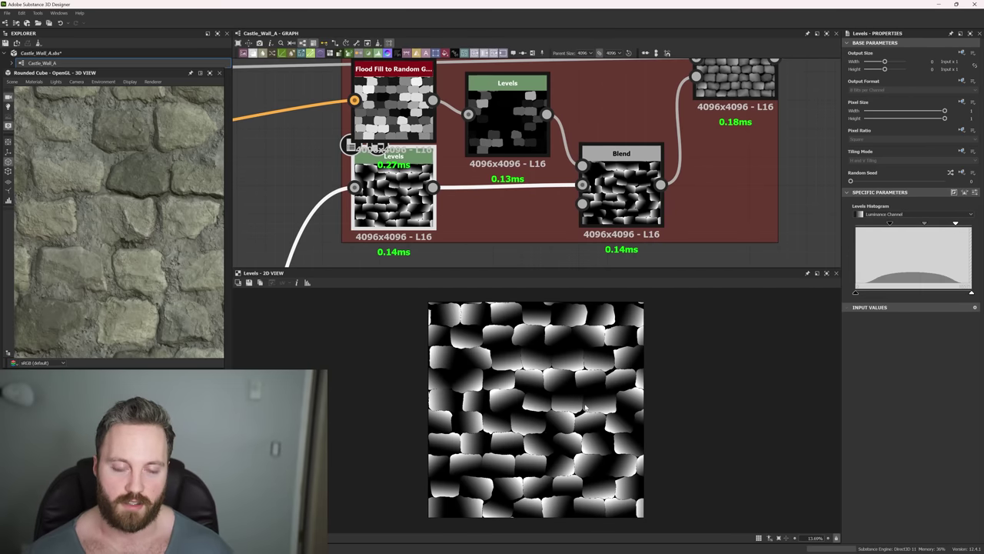
click(621, 169)
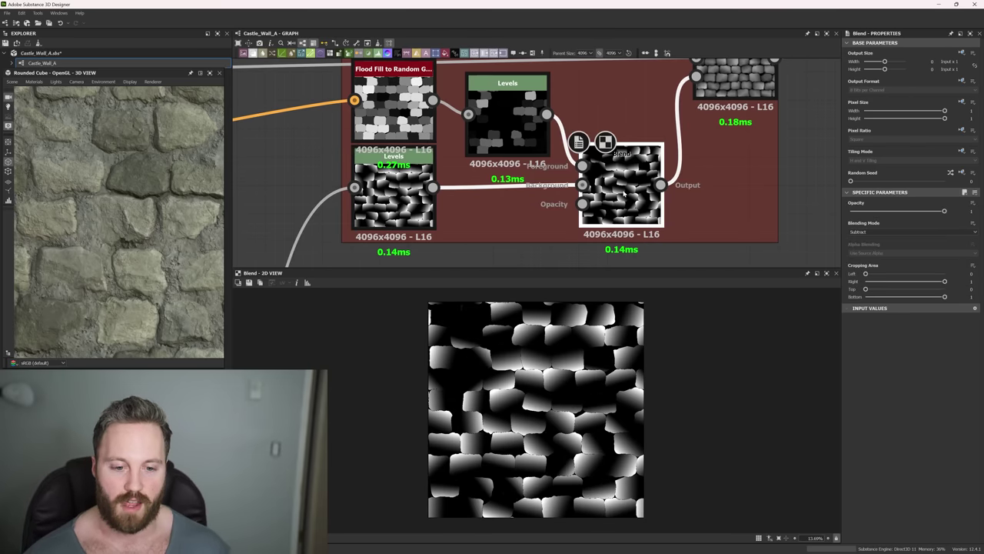
scroll(581, 421, up, 3)
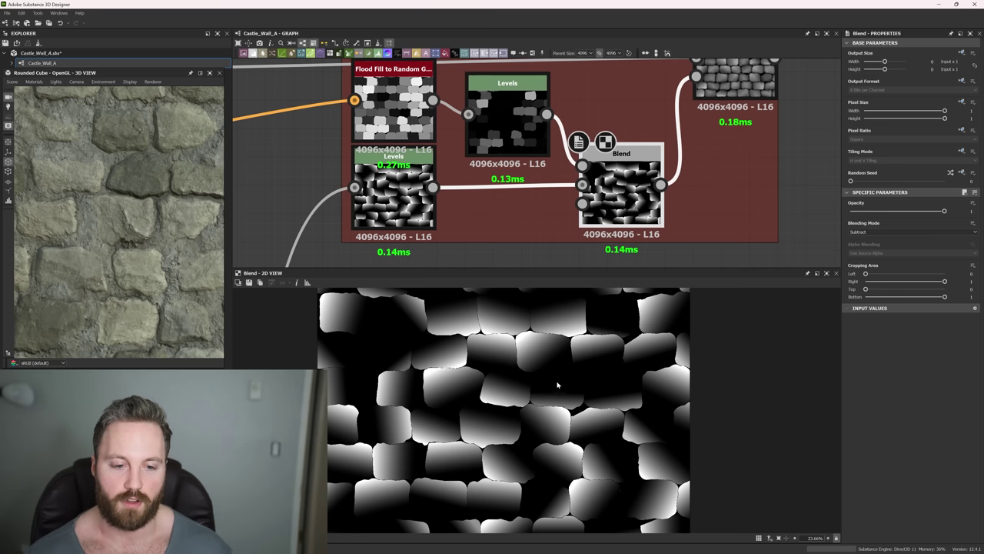
middle_drag(542, 353, 531, 439)
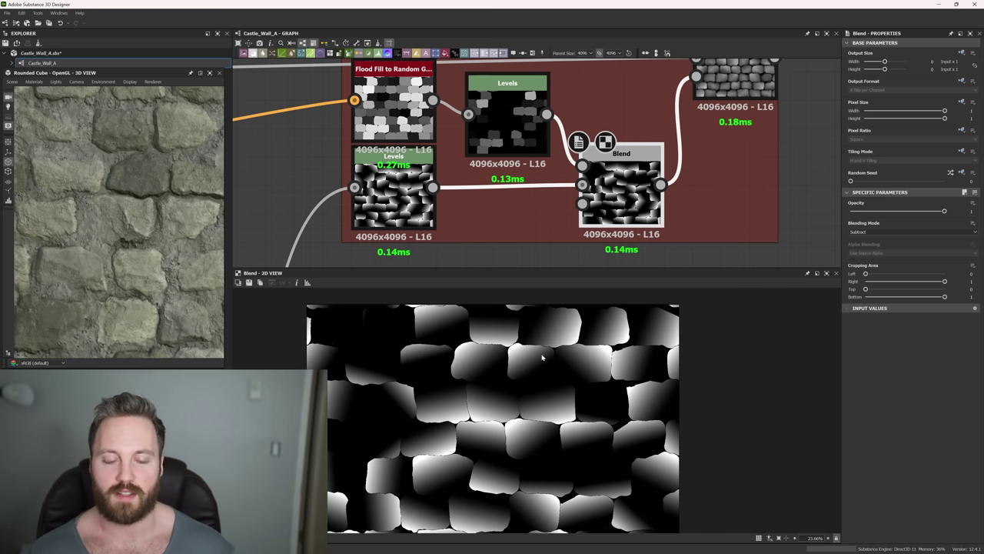
scroll(542, 357, up, 3)
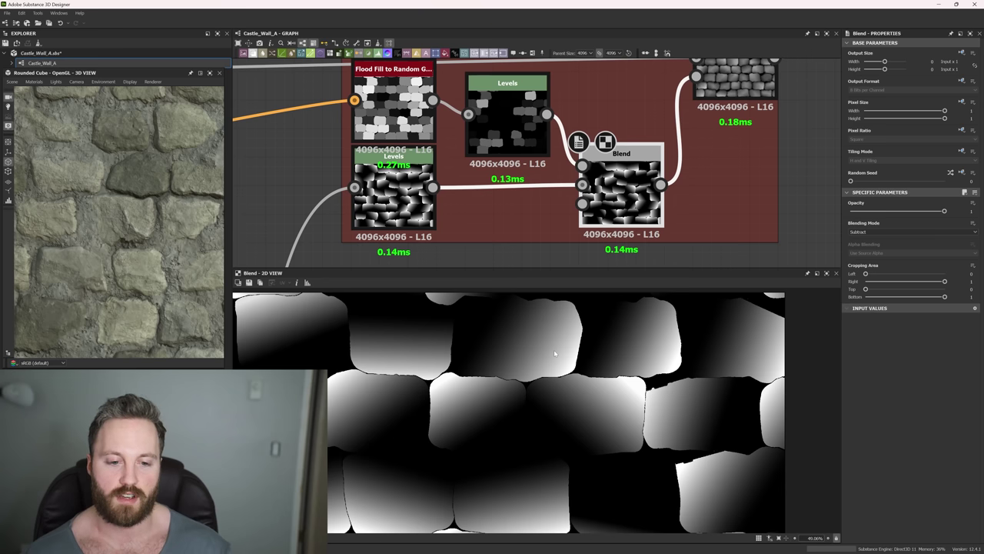
middle_drag(687, 144, 657, 199)
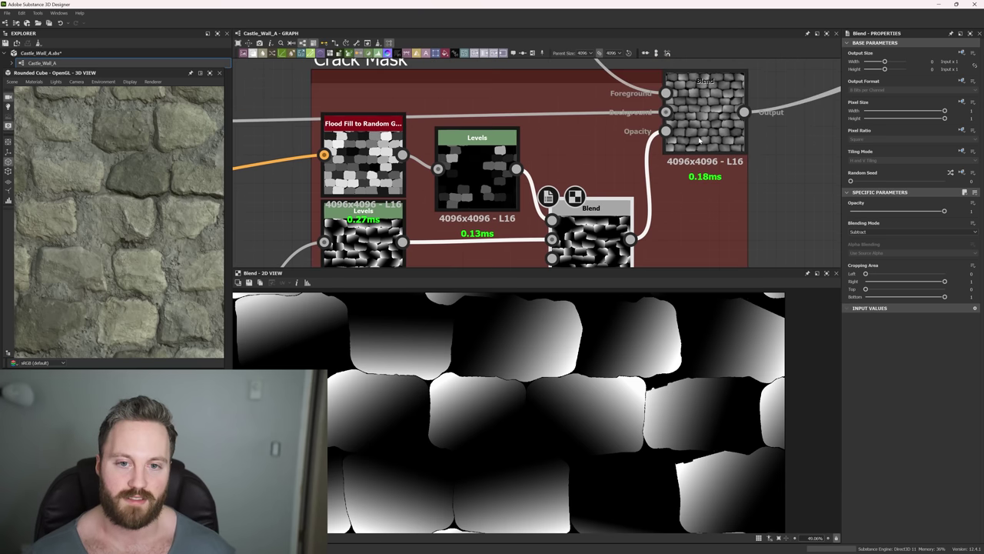
- Preview the Blend node that applies the crack mask to the stone height map and inspect the stone surfaces
double_click(704, 123)
scroll(482, 415, up, 3)
scroll(546, 417, up, 4)
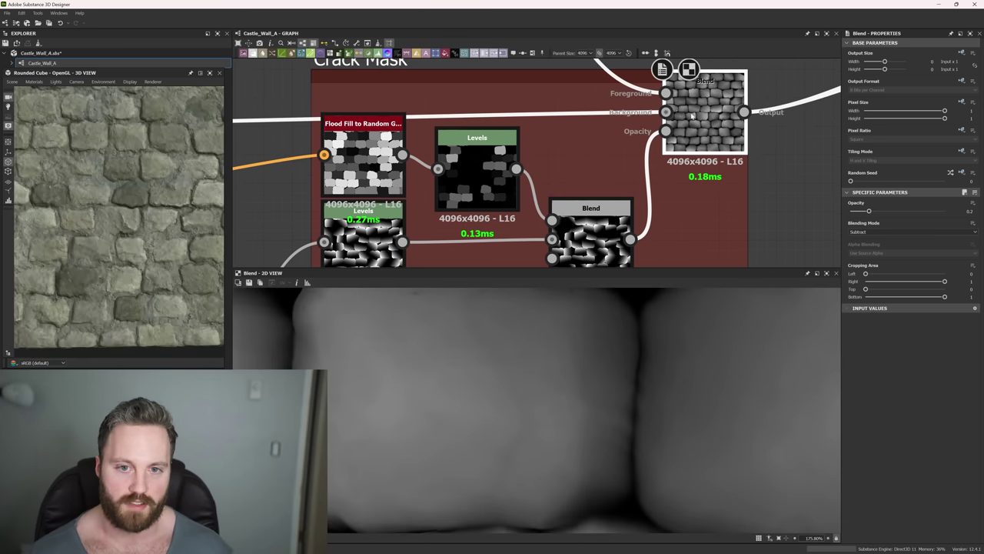
scroll(633, 374, down, 6)
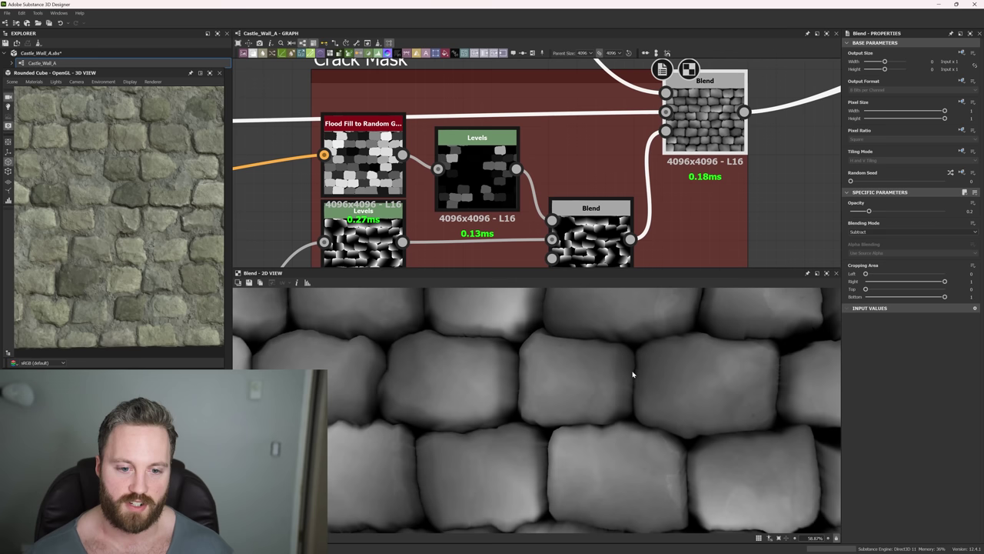
- Try an opacity of 0.69 on the crack-masked Blend and inspect the cracks on the 3D wall
click(916, 212)
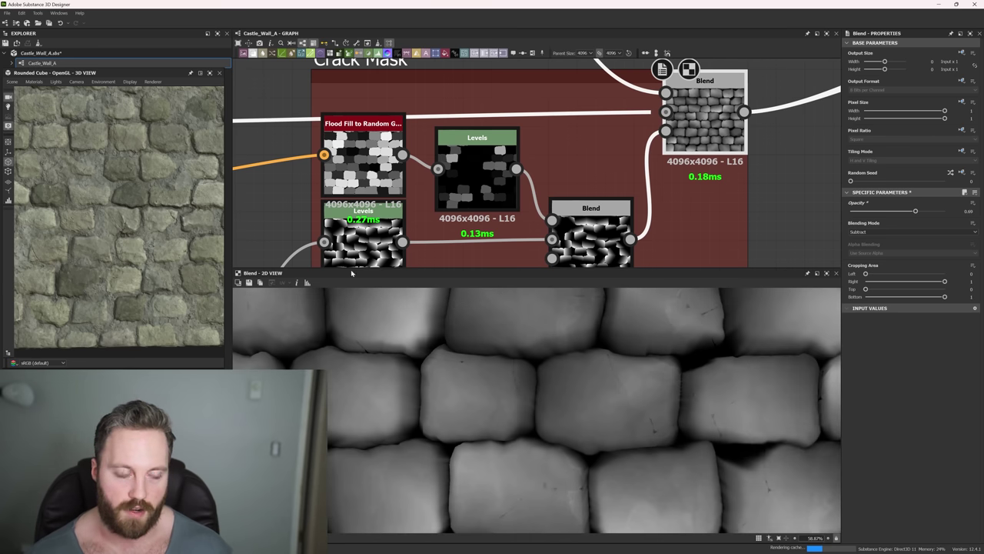
scroll(116, 226, up, 6)
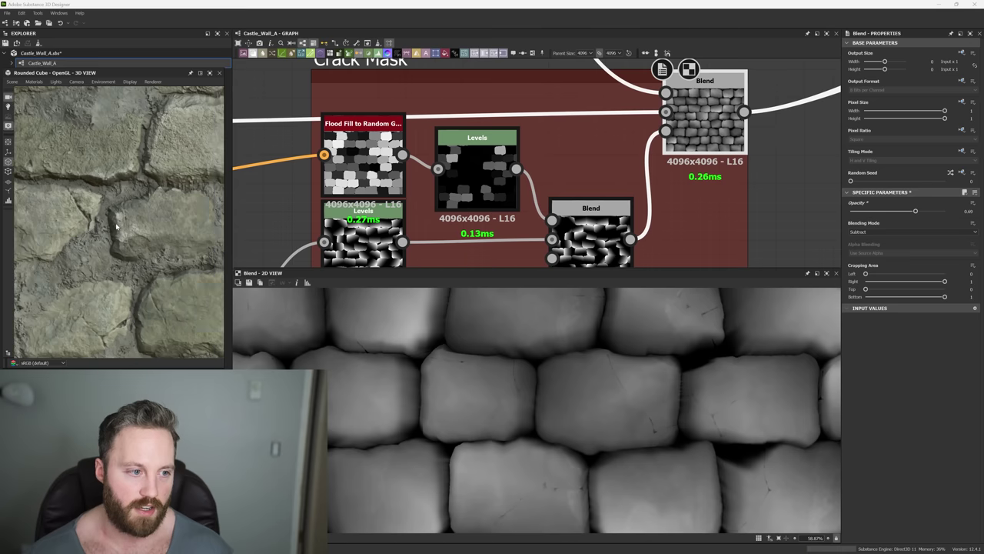
drag(116, 226, 157, 235)
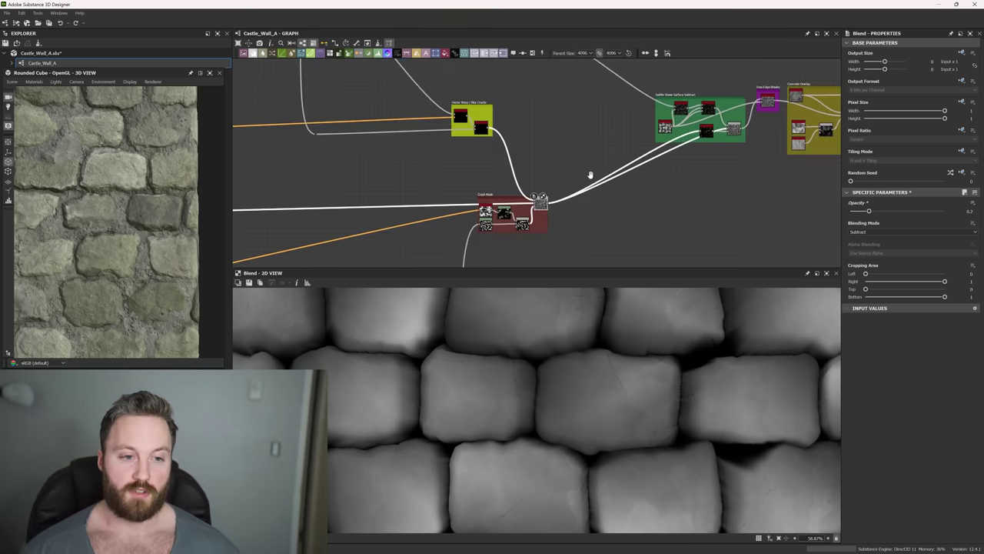
- Follow the Crack Mask Blend's output through the graph to the Subtle Stone Surface Subtract frame
middle_drag(591, 176, 592, 163)
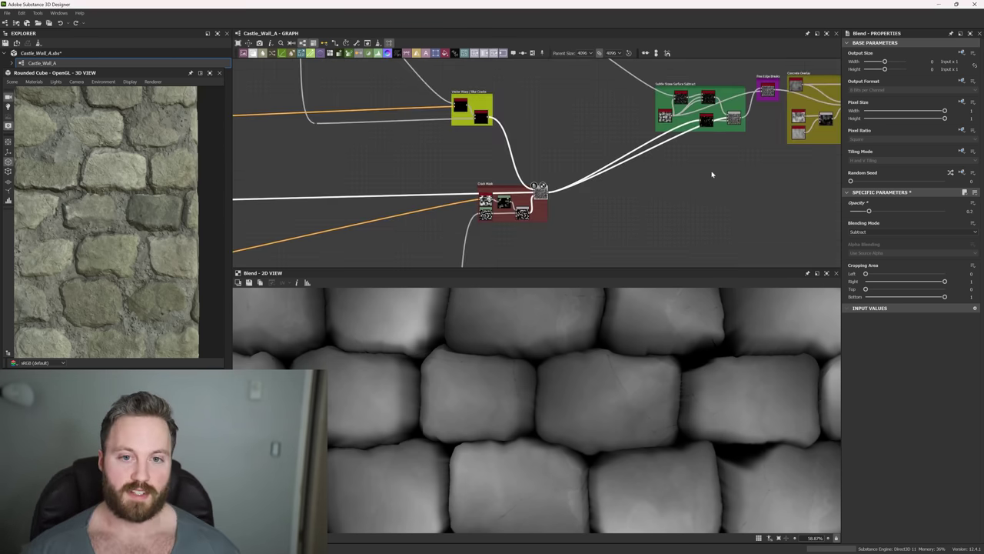
scroll(712, 174, down, 3)
middle_drag(768, 143, 590, 203)
scroll(692, 199, down, 5)
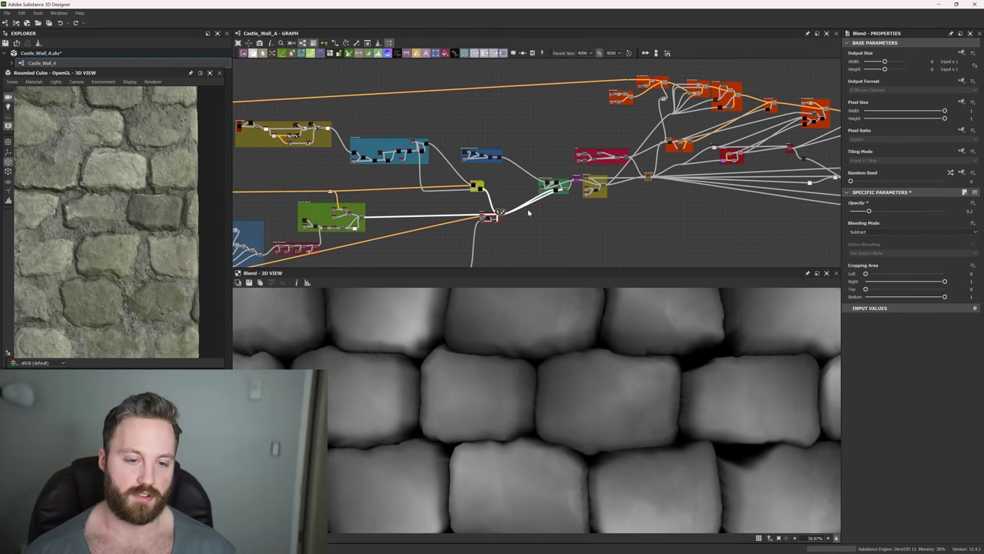
scroll(542, 202, up, 7)
middle_drag(514, 169, 513, 232)
scroll(458, 209, up, 3)
middle_drag(597, 179, 542, 237)
scroll(551, 140, up, 3)
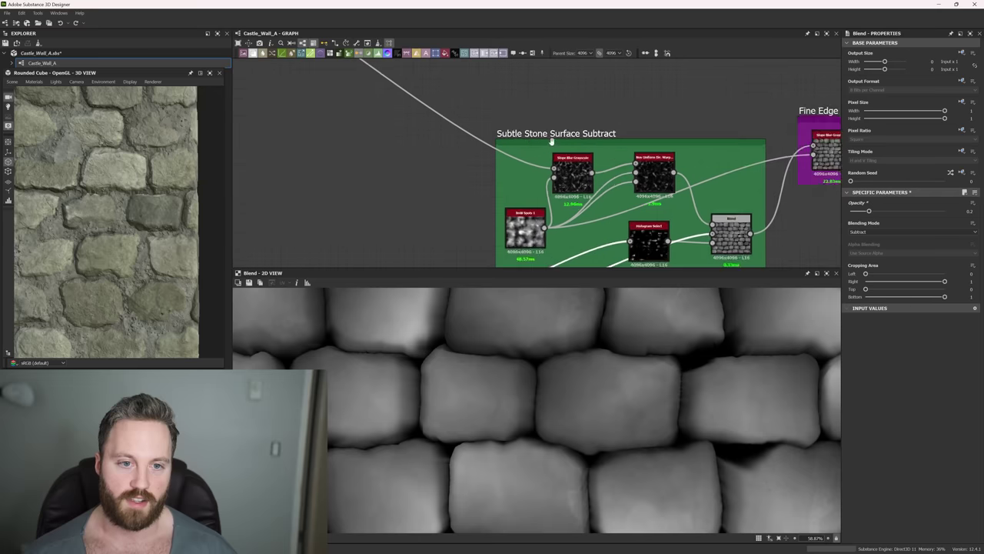
scroll(582, 126, down, 4)
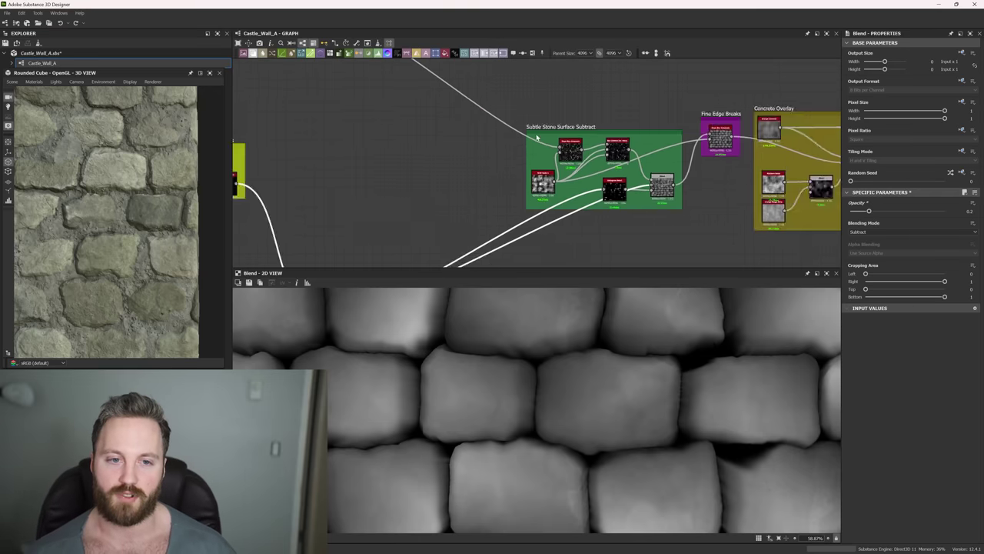
- Trace the Subtle Stone Surface Subtract input back to the blue frame and preview its Crystal 1 and Perlin Noise nodes
scroll(543, 78, down, 4)
middle_drag(534, 77, 613, 59)
middle_drag(507, 151, 521, 207)
middle_drag(594, 153, 547, 198)
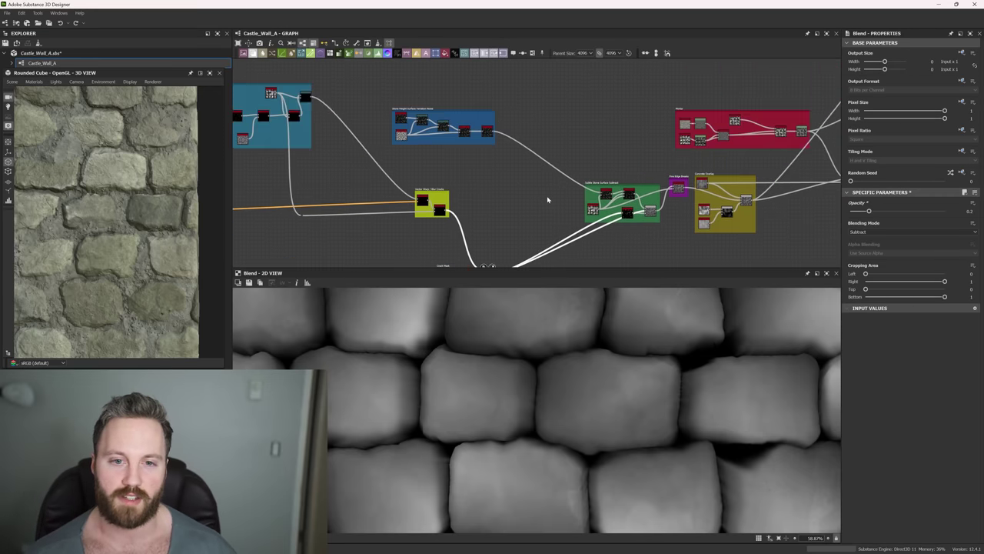
scroll(531, 161, up, 2)
drag(475, 89, 622, 113)
scroll(575, 96, up, 2)
middle_drag(506, 103, 453, 93)
scroll(450, 135, up, 5)
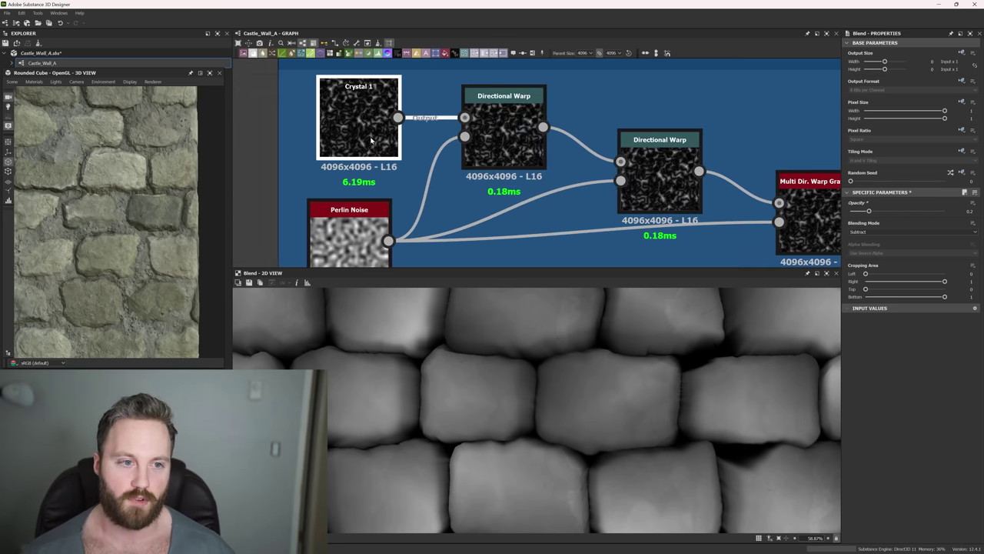
double_click(373, 138)
double_click(359, 252)
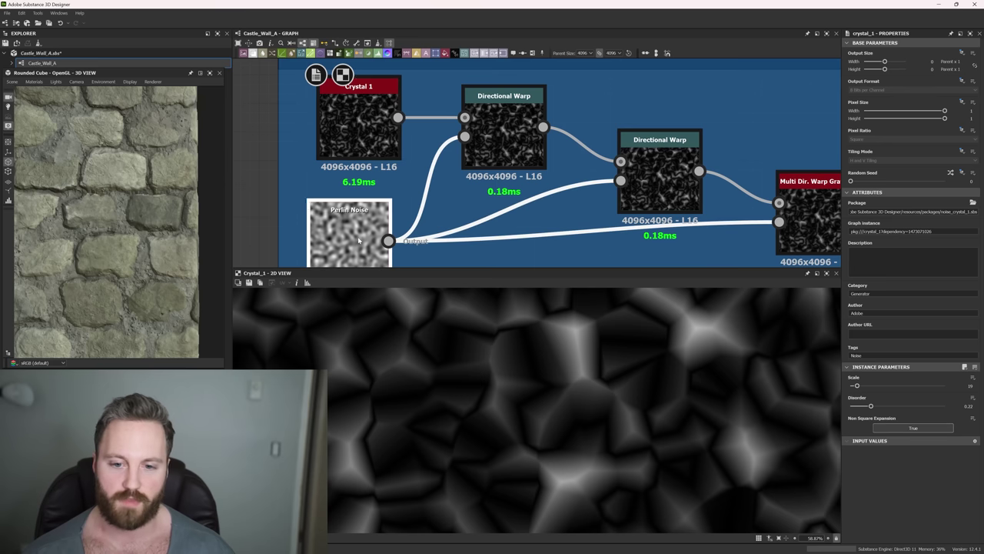
- Preview the two chained Directional Warp nodes in the blue frame and examine their intensity and warp angle
double_click(510, 146)
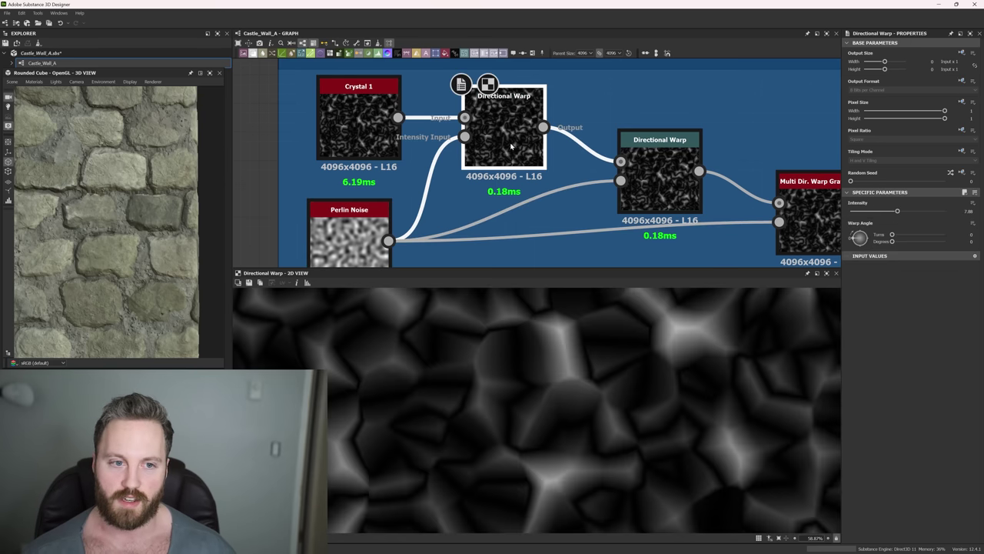
middle_drag(572, 165, 462, 137)
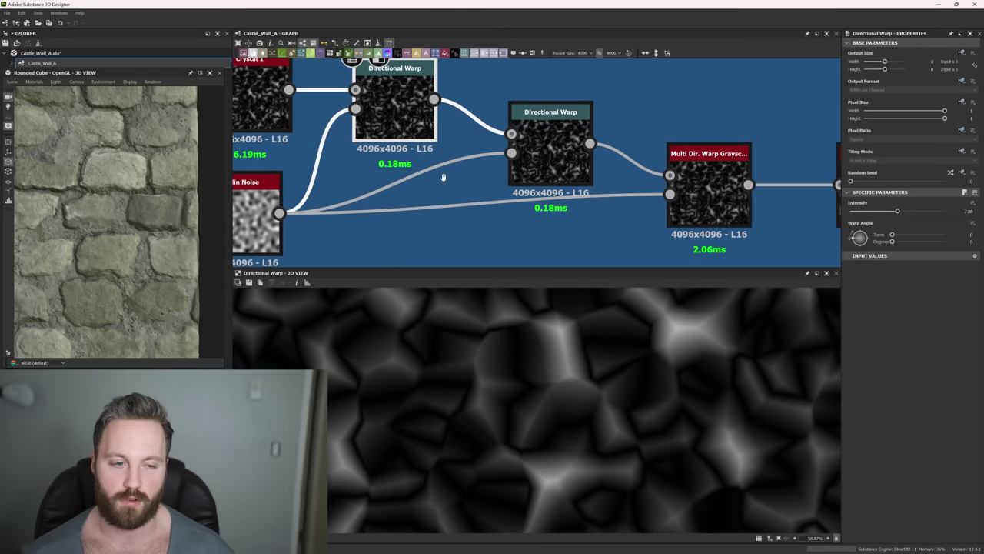
middle_drag(443, 178, 409, 176)
double_click(538, 164)
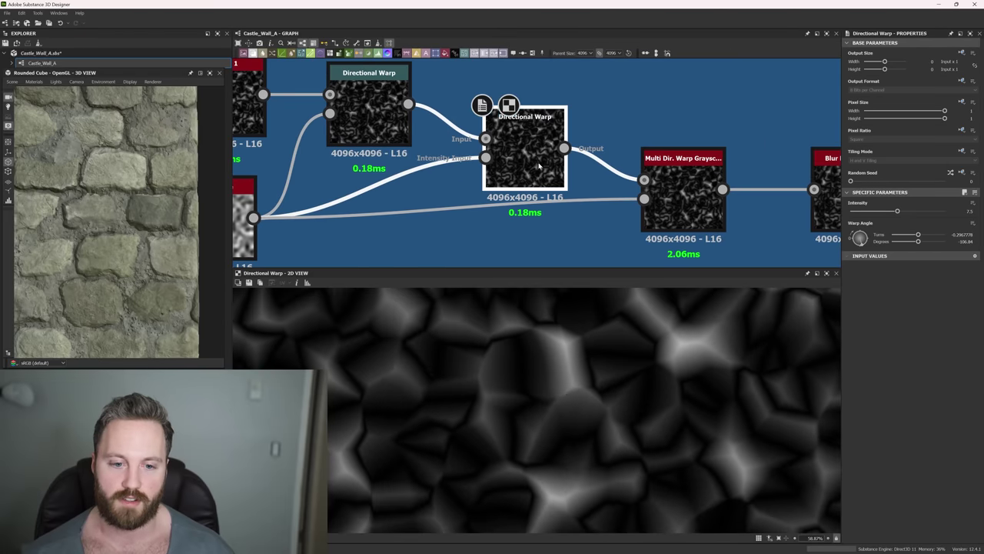
- Compare the outputs of the Multi Directional Warp Grayscale and Blur HQ Grayscale nodes at the blue frame's end
middle_drag(680, 191, 638, 164)
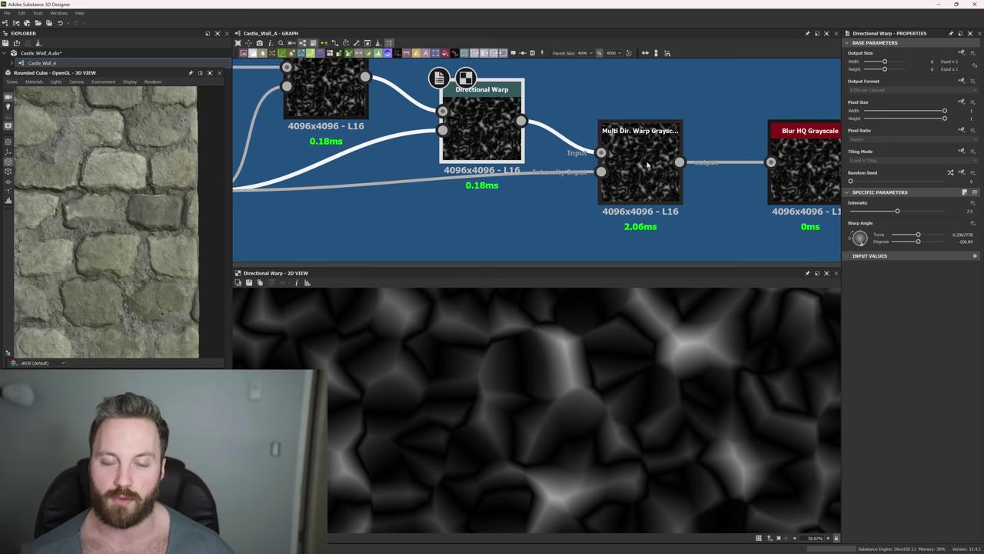
double_click(648, 164)
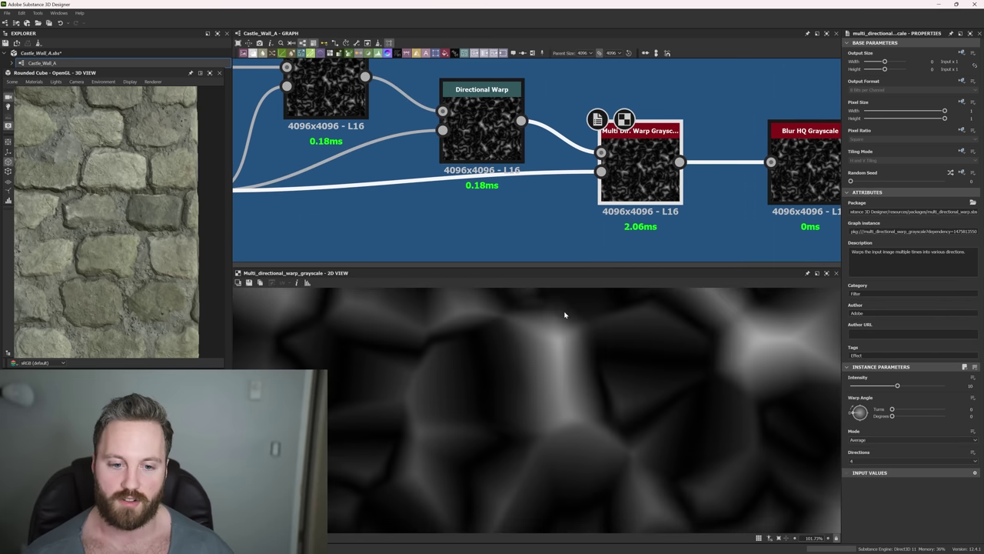
middle_drag(709, 186, 634, 173)
double_click(660, 167)
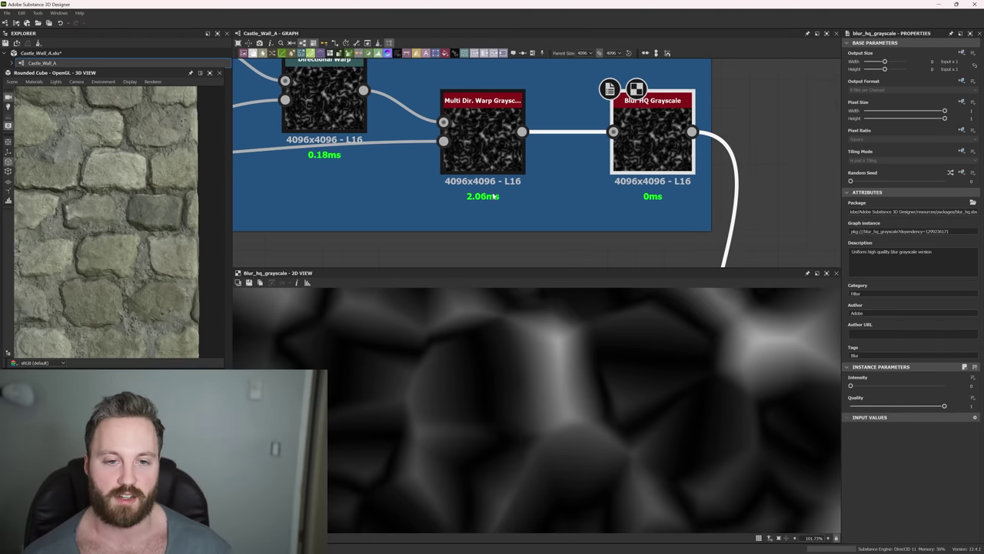
double_click(493, 157)
double_click(644, 138)
middle_drag(733, 182, 625, 143)
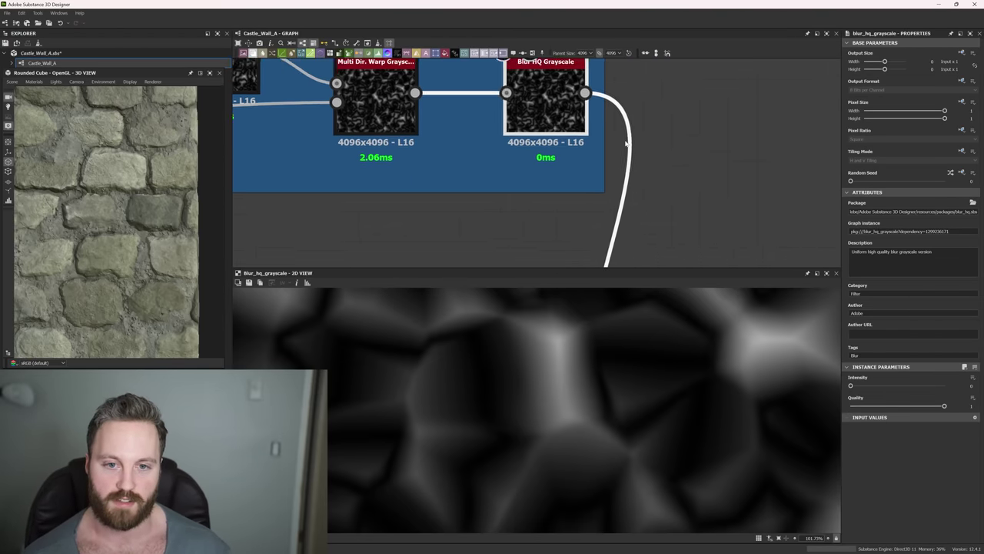
- Preview the Slope Blur Grayscale node in the Subtle Stone Surface Subtract frame and examine its samples and intensity
scroll(626, 143, down, 3)
middle_drag(668, 224, 604, 123)
middle_drag(624, 156, 612, 118)
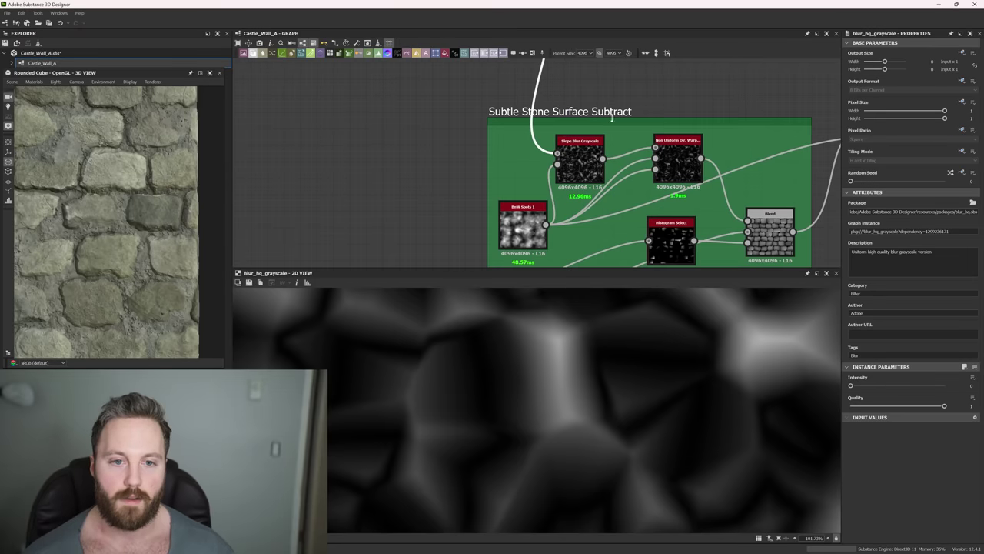
scroll(587, 169, up, 2)
double_click(578, 159)
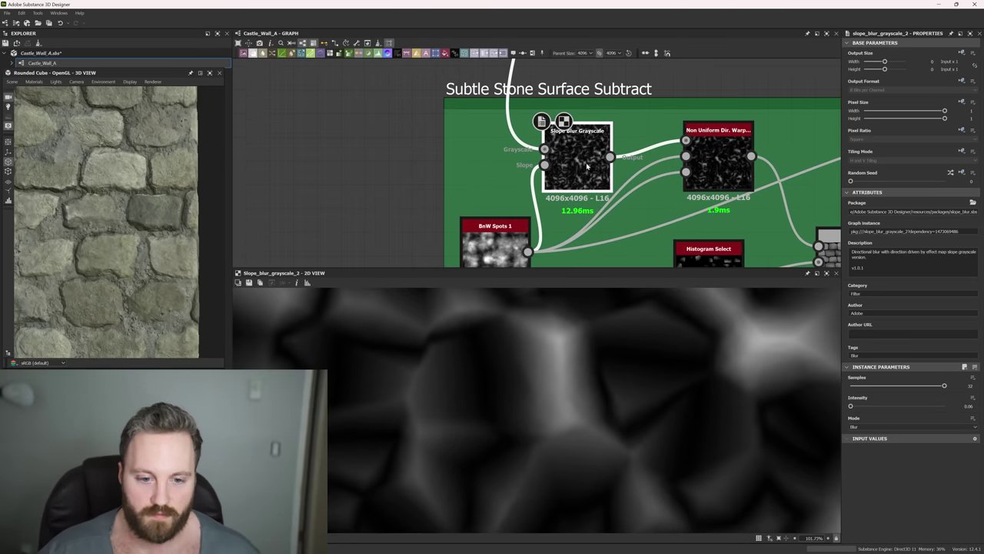
scroll(573, 351, up, 3)
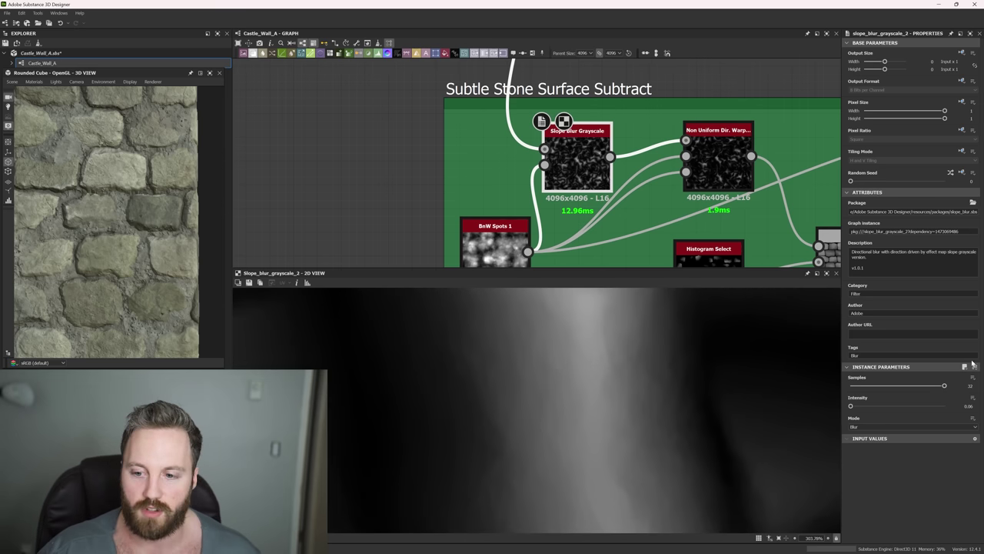
scroll(663, 135, down, 3)
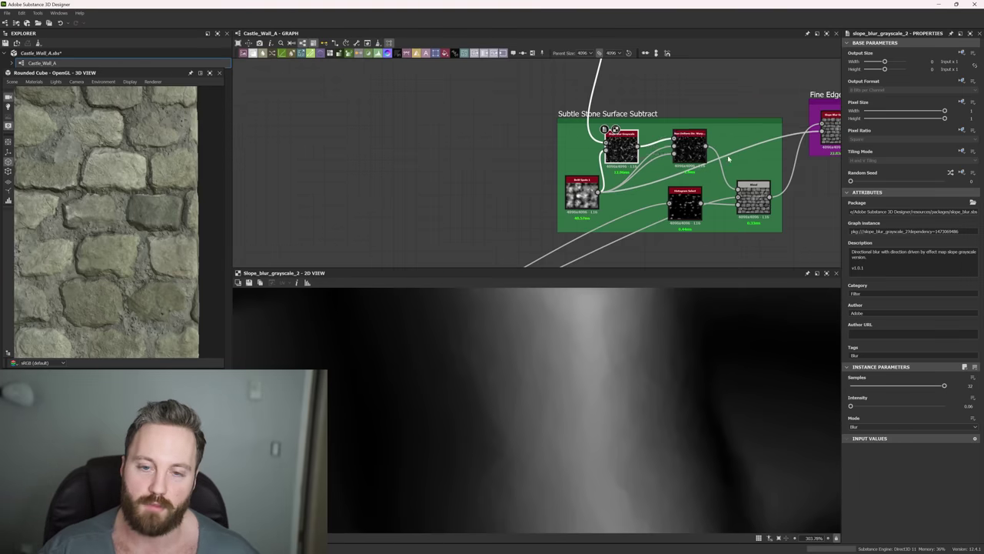
middle_drag(725, 172, 666, 186)
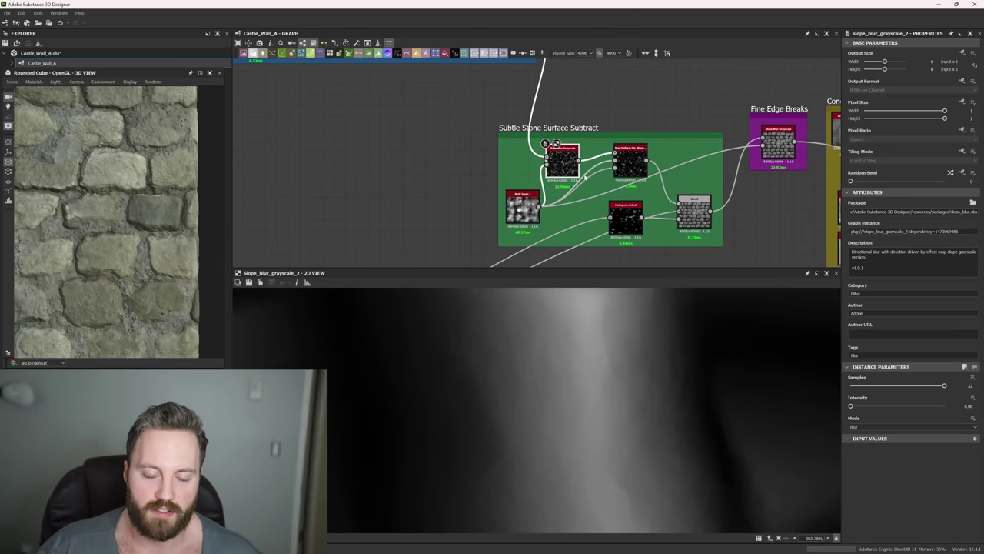
- Compare the Non Uniform Directional Warp output with the Slope Blur Grayscale output in the Subtle Stone Surface Subtract frame
double_click(631, 160)
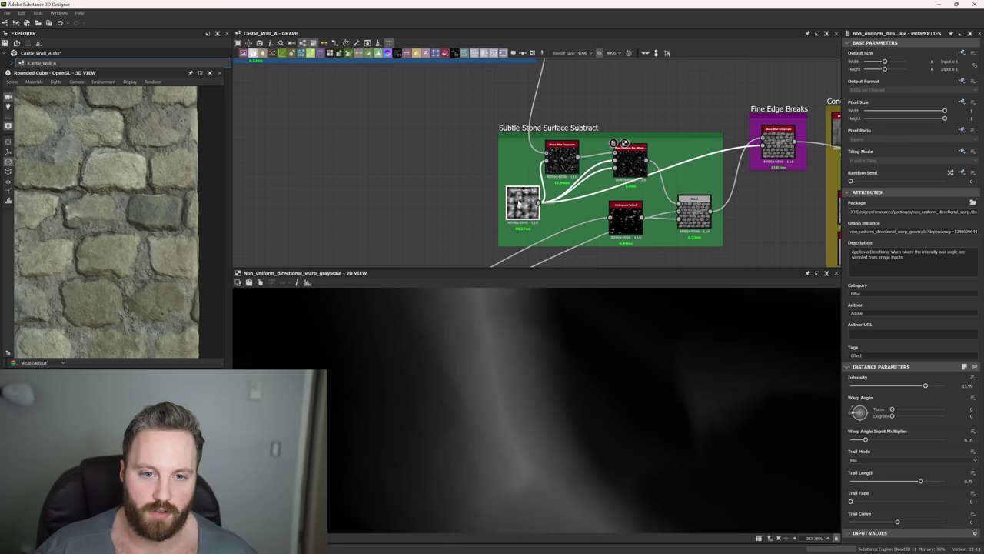
scroll(513, 202, up, 2)
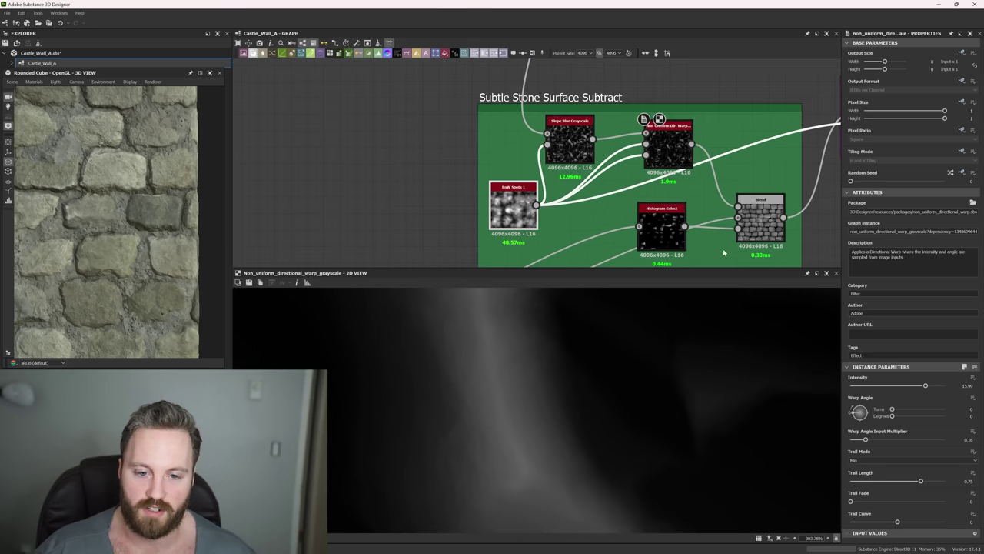
scroll(643, 180, down, 4)
scroll(618, 175, up, 3)
double_click(620, 166)
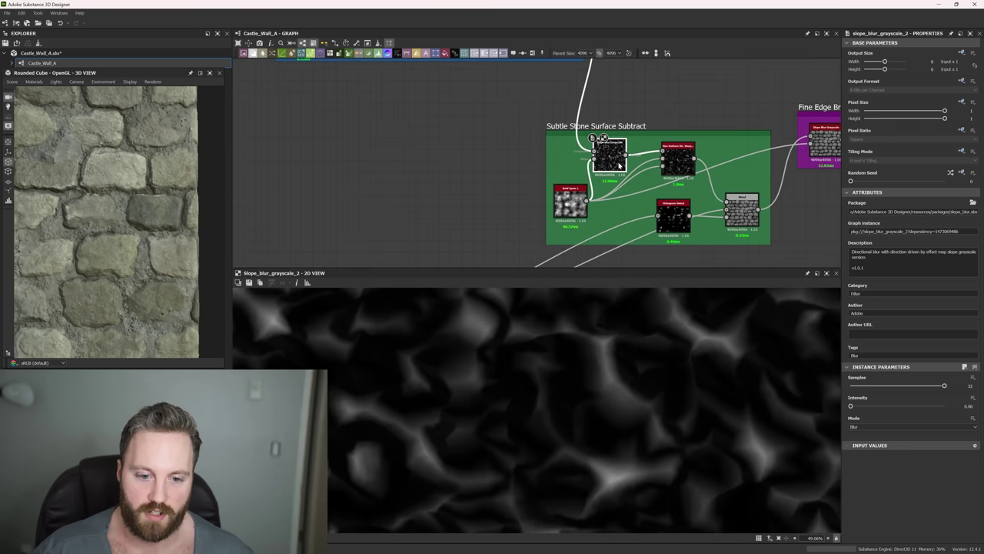
double_click(677, 163)
scroll(575, 363, up, 3)
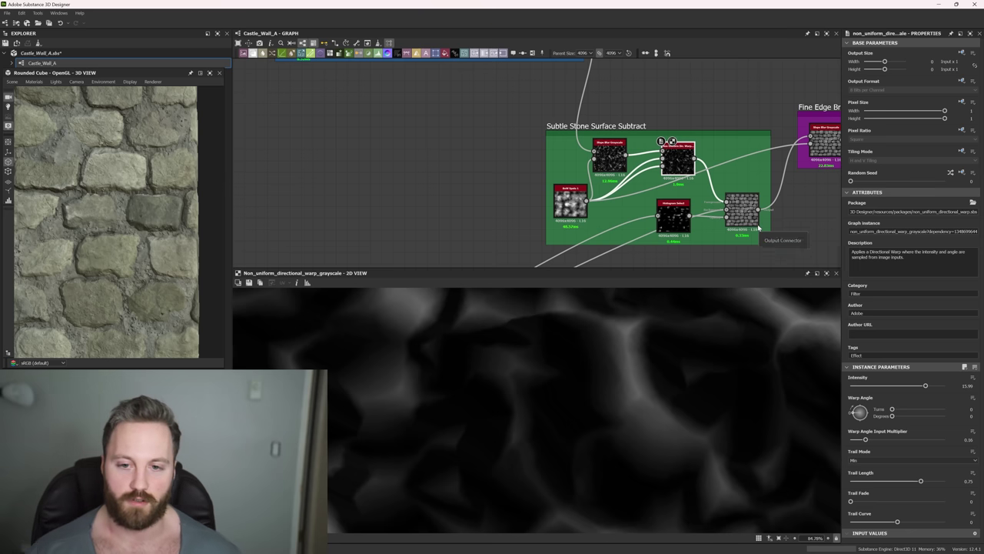
scroll(706, 203, up, 3)
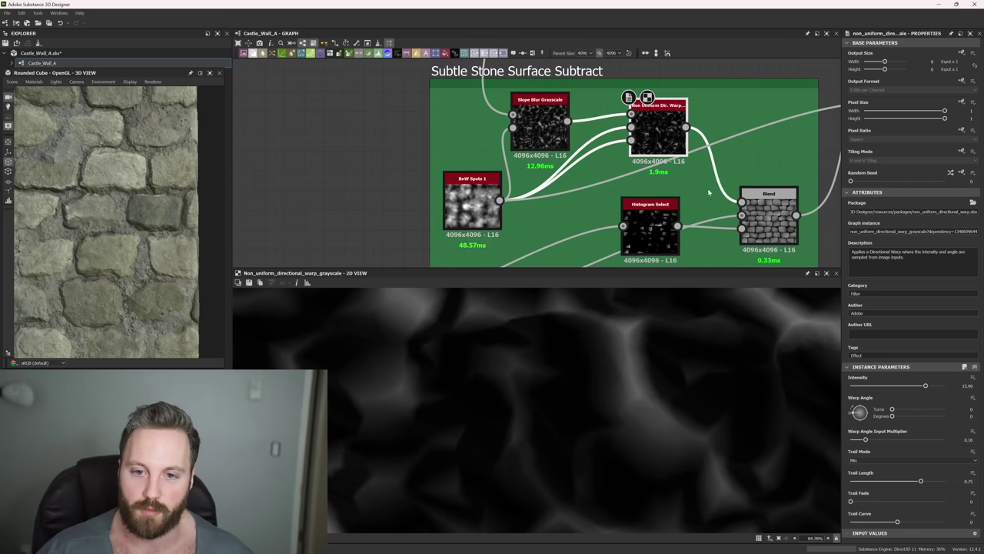
- Preview the red frame's final Blend node that feeds the Subtle Stone Surface Subtract frame
drag(653, 220, 674, 231)
middle_drag(670, 208, 667, 165)
scroll(668, 166, down, 4)
click(461, 180)
middle_drag(477, 246, 396, 240)
double_click(460, 180)
- Preview the Histogram Select node in the Subtle Stone Surface Subtract frame and examine which stones its mask isolates
scroll(579, 165, up, 3)
drag(579, 165, 603, 172)
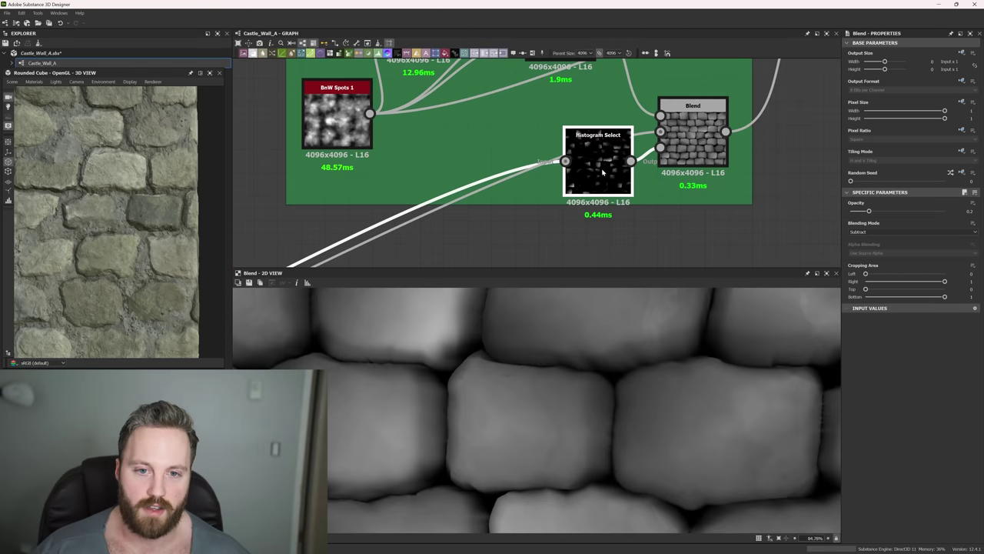
double_click(607, 173)
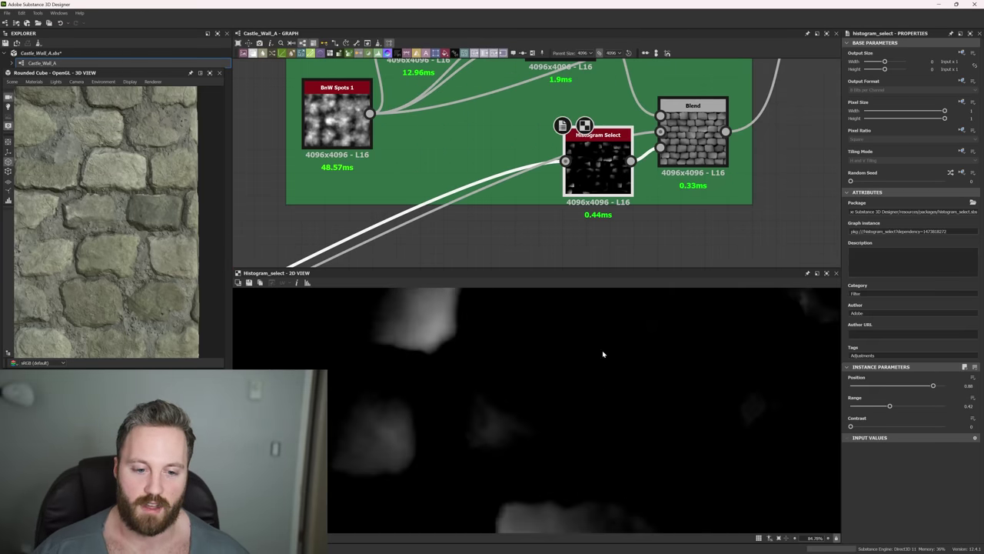
scroll(604, 397, down, 5)
scroll(630, 425, up, 3)
scroll(630, 425, up, 2)
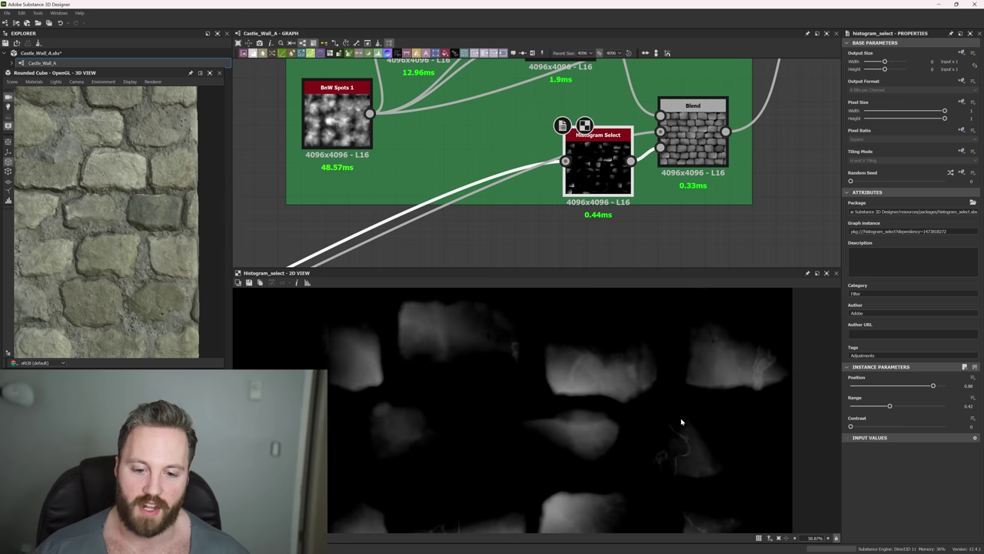
- Preview the Blend node ending the Subtle Stone Surface Subtract frame and examine its opacity, blending mode and stone surfaces
double_click(695, 142)
scroll(676, 154, down, 3)
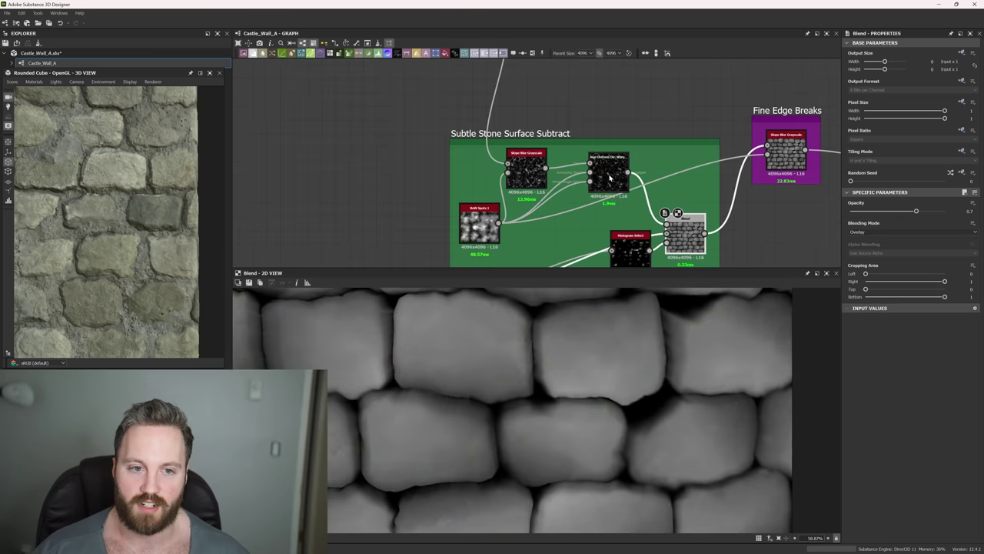
scroll(583, 324, up, 2)
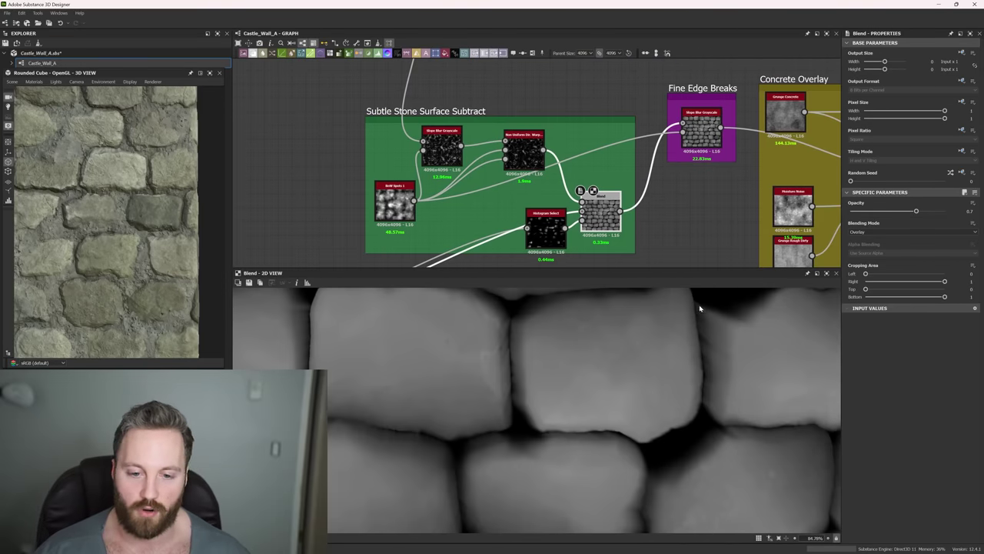
middle_drag(521, 131, 569, 147)
click(472, 126)
click(600, 91)
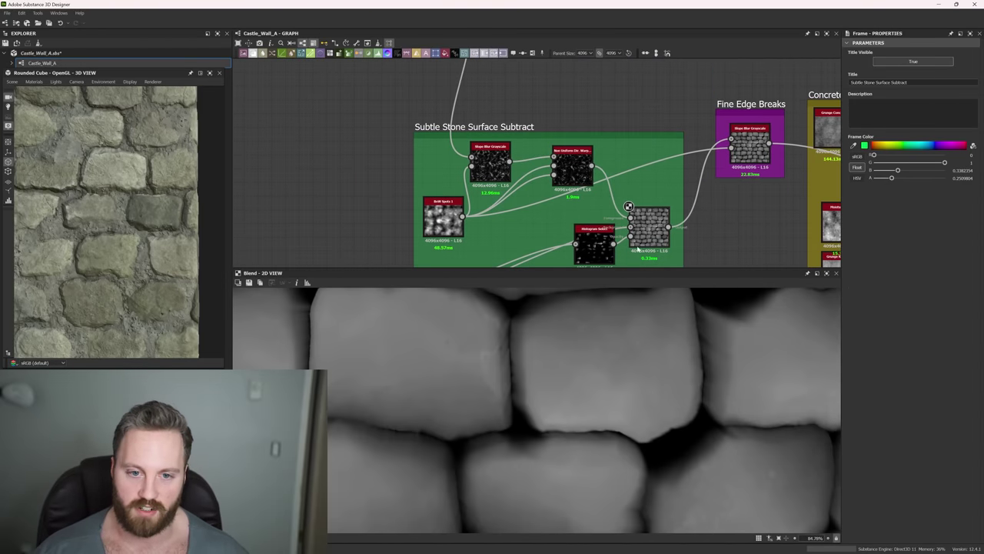
click(638, 246)
middle_drag(637, 246, 622, 198)
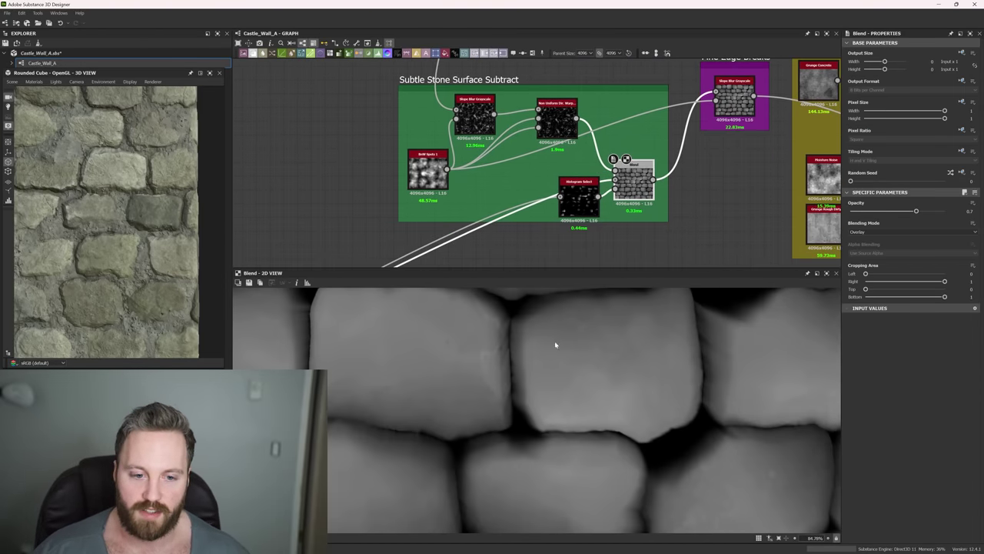
- Compare the red frame's final Blend output with the Blend output of the Subtle Stone Surface Subtract frame
middle_drag(523, 238, 549, 168)
middle_drag(400, 232, 568, 132)
scroll(569, 131, down, 3)
middle_drag(384, 200, 432, 176)
scroll(433, 176, up, 7)
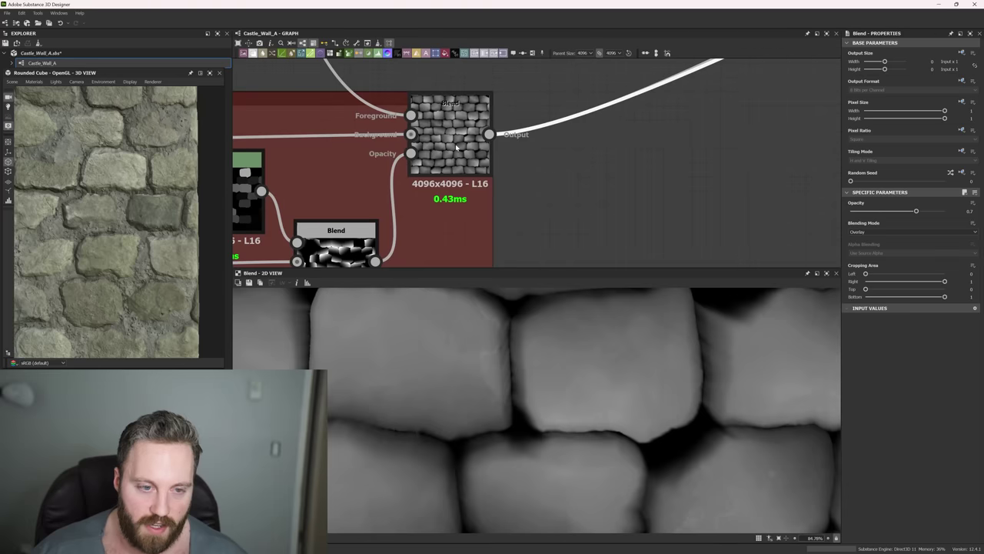
click(456, 147)
scroll(702, 110, down, 3)
middle_drag(703, 110, 292, 339)
scroll(607, 223, up, 4)
click(608, 219)
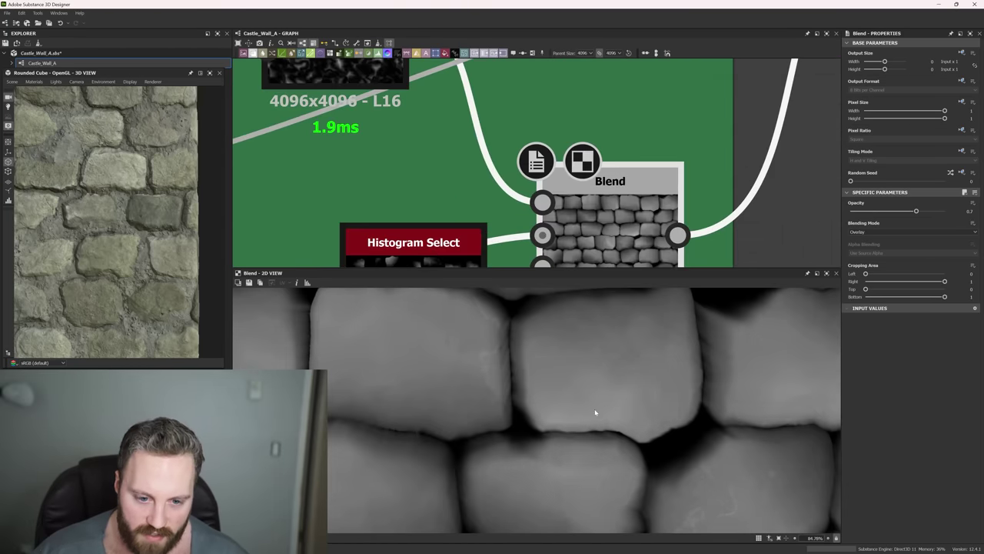
- Preview the red frame's Blend and the Subtle Stone Surface Subtract Blend again, examining the subtle surface differences on individual stones
middle_drag(595, 413, 600, 378)
scroll(600, 377, down, 7)
scroll(588, 387, up, 4)
middle_drag(430, 146, 508, 133)
scroll(508, 134, down, 4)
middle_drag(409, 230, 655, 103)
double_click(328, 242)
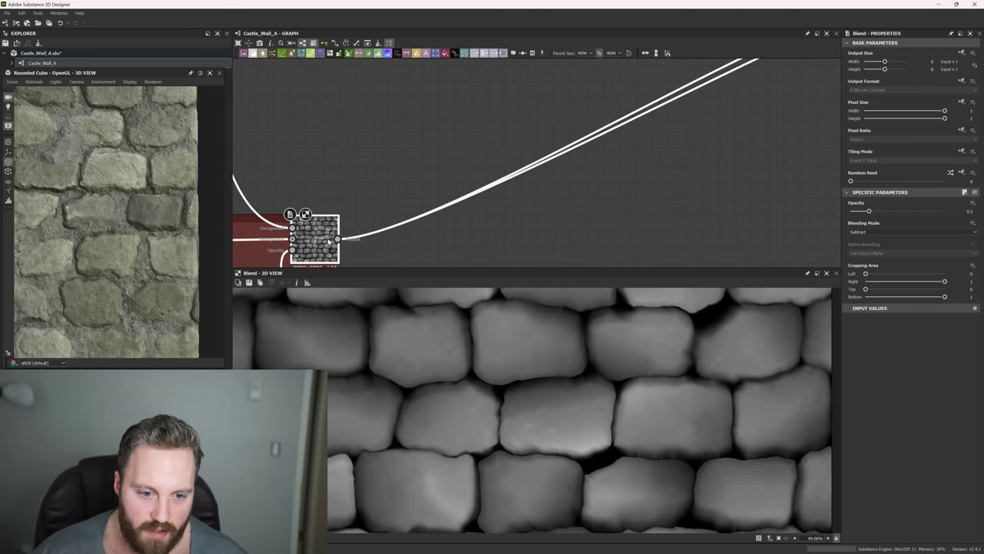
middle_drag(623, 156, 435, 229)
double_click(636, 198)
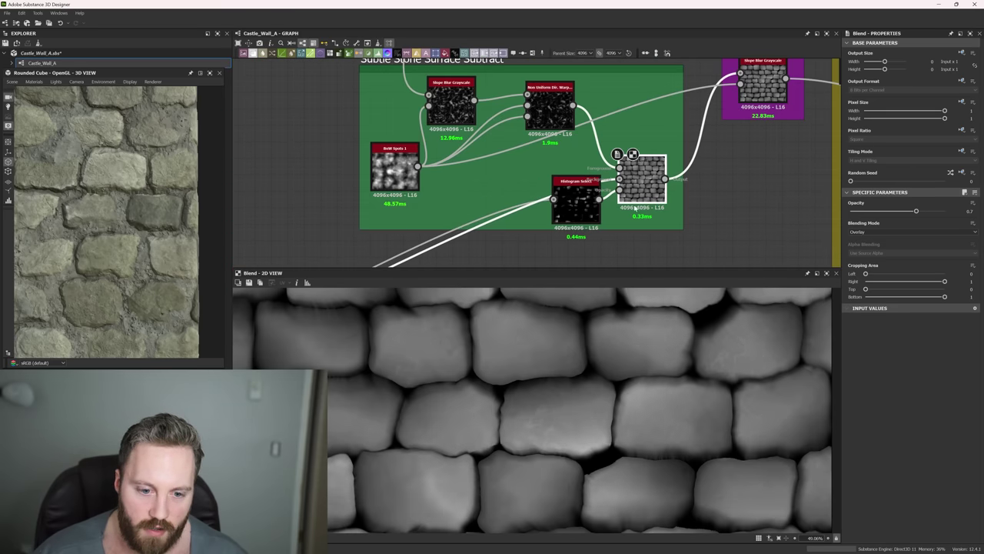
scroll(584, 446, up, 4)
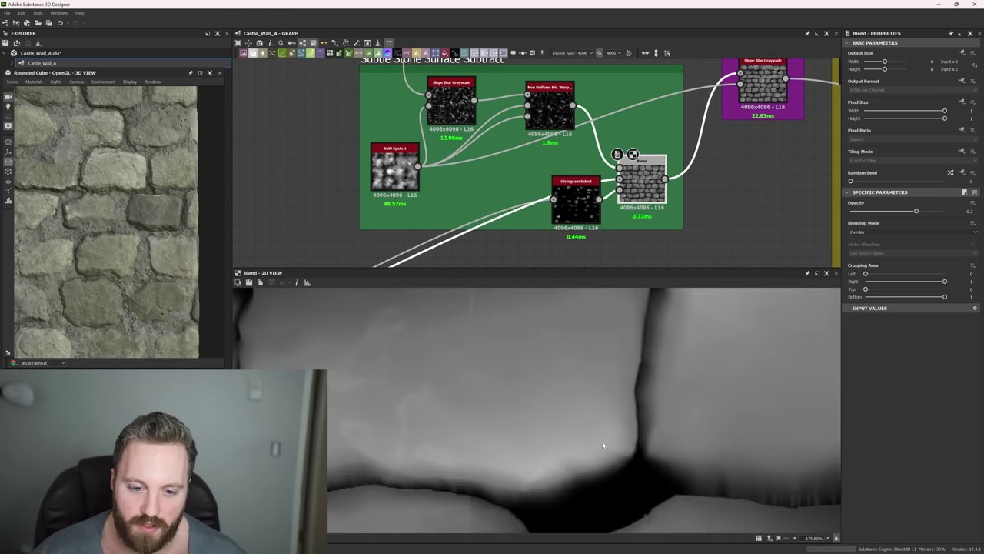
scroll(602, 441, down, 5)
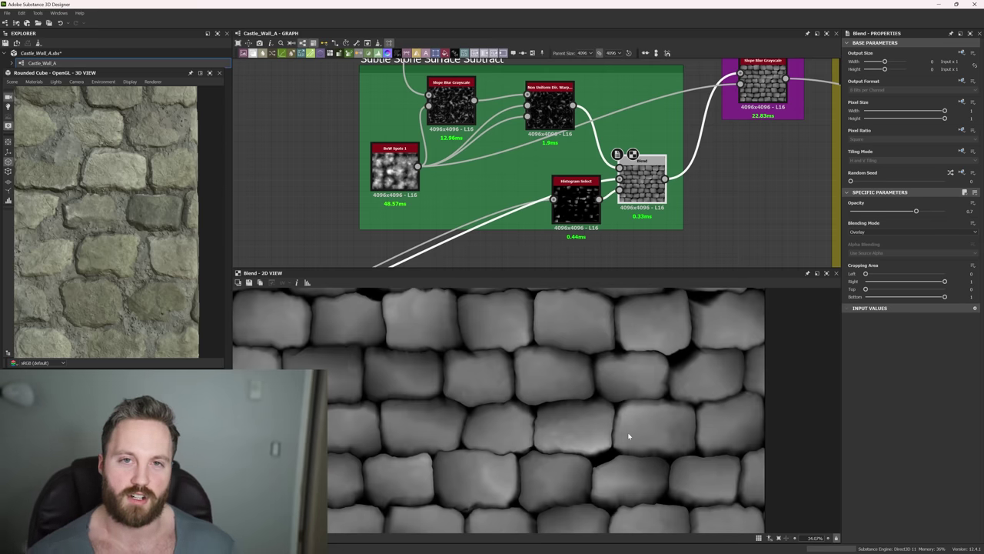
- Preview the Slope Blur Grayscale node in the Fine Edge Breaks frame and examine the stone edges it breaks up
middle_drag(698, 191, 543, 250)
click(605, 146)
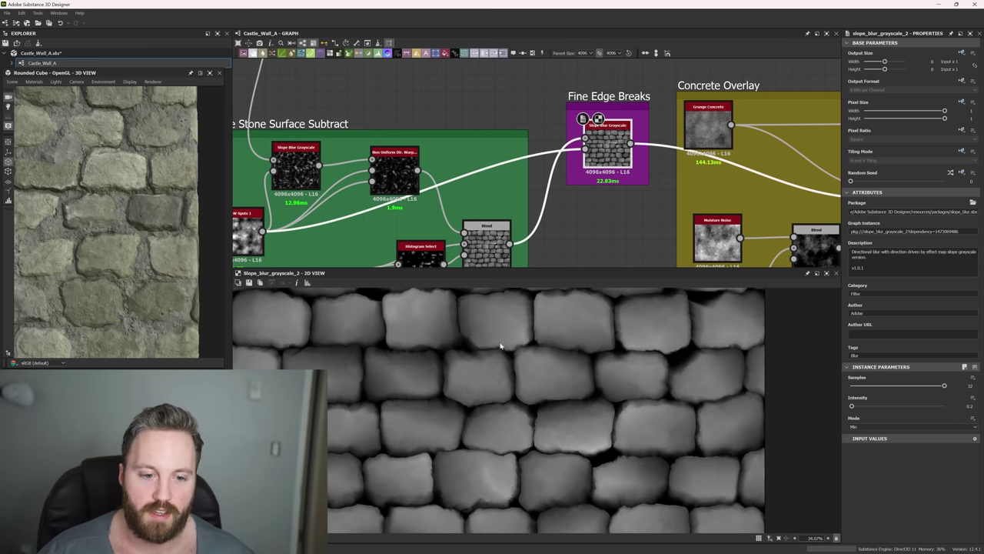
scroll(499, 346, up, 4)
middle_drag(586, 238, 617, 198)
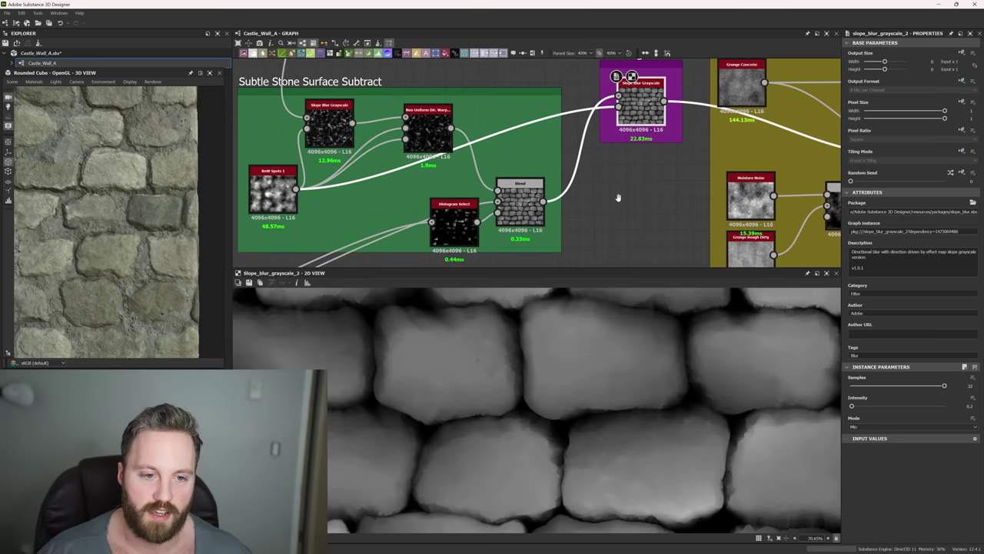
- Examine the settings of the BnW Spots 1 input and of the Fine Edge Breaks Slope Blur Grayscale node it drives
click(276, 185)
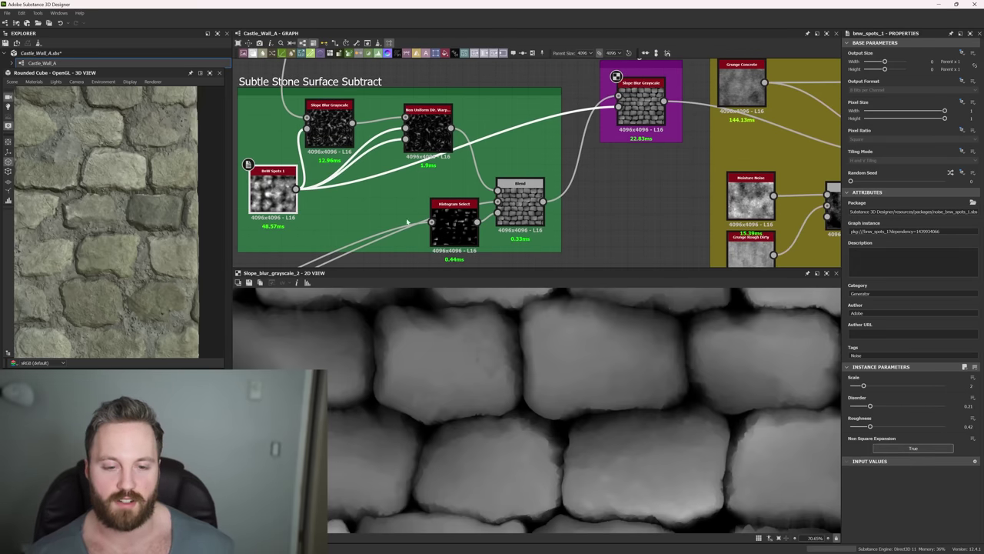
scroll(559, 365, up, 2)
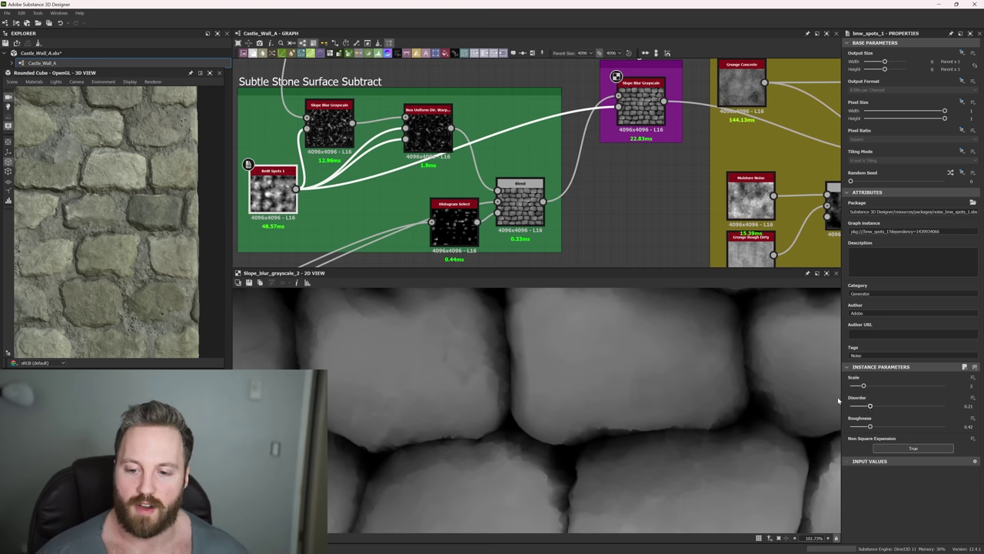
click(641, 106)
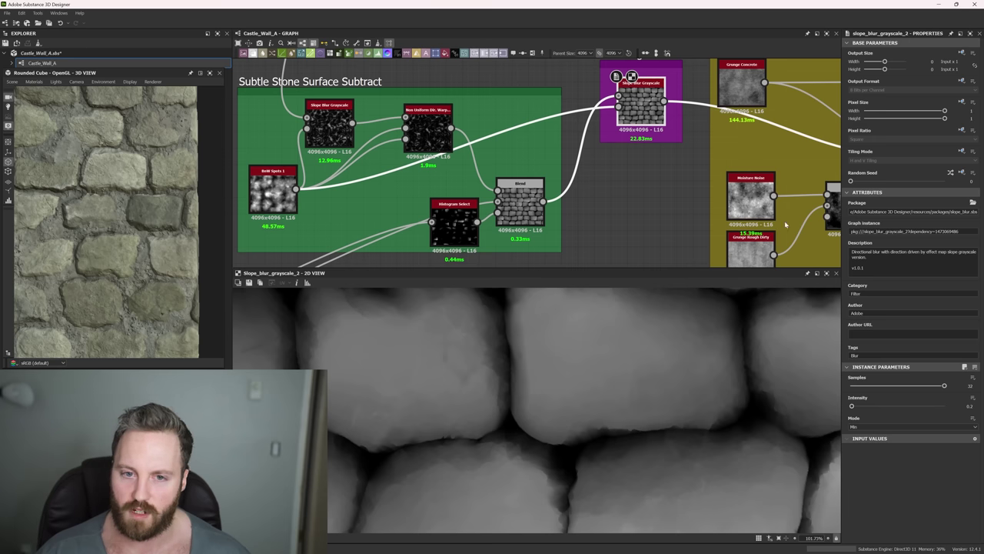
scroll(616, 425, up, 1)
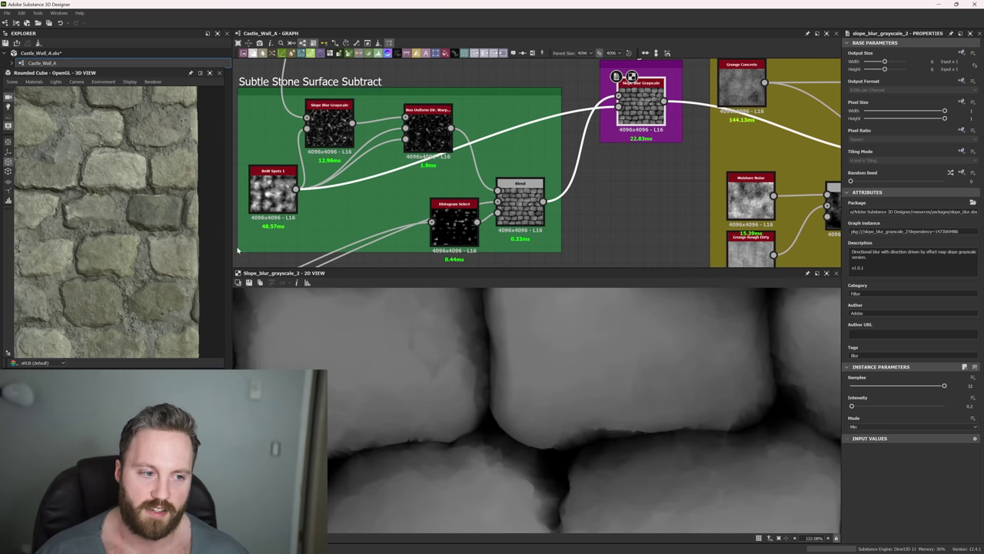
- Inspect the broken stone edges up close in the 3D view and point out the Fine Edge Breaks frame
scroll(115, 218, up, 3)
drag(115, 217, 153, 242)
middle_drag(636, 201, 516, 206)
click(555, 95)
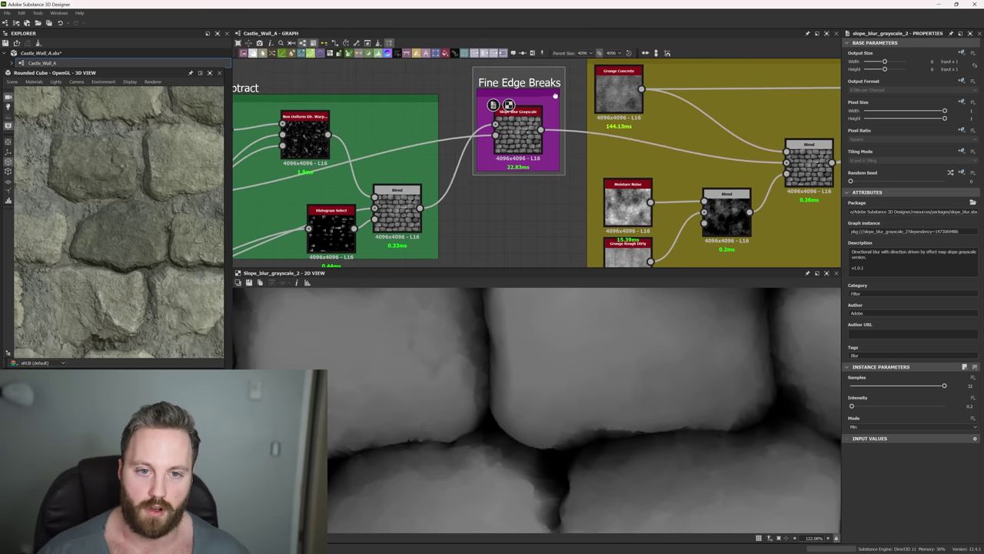
- Preview the Grunge Concrete node in the Concrete Overlay frame and view its full texture
middle_drag(718, 204, 671, 192)
scroll(596, 167, down, 5)
middle_drag(667, 143, 649, 201)
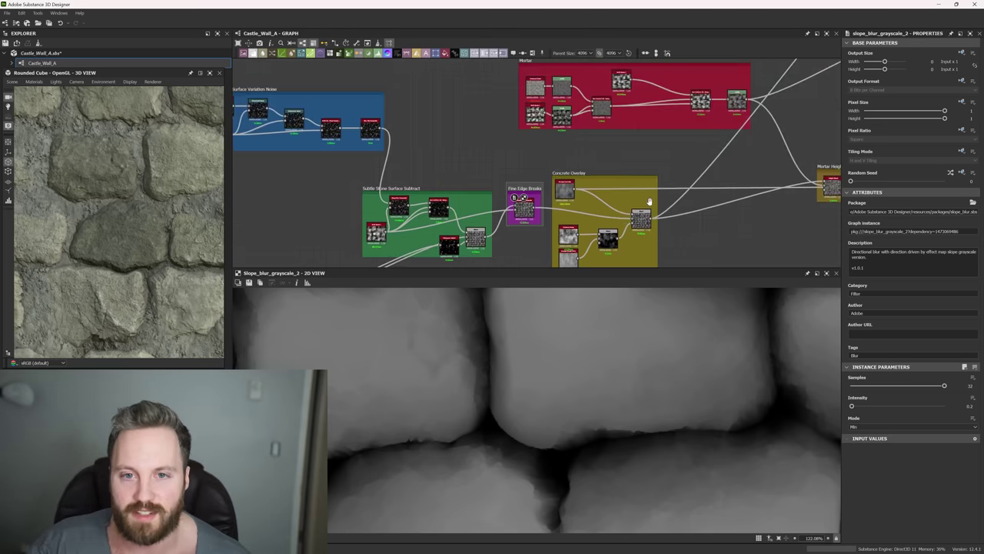
scroll(585, 173, up, 2)
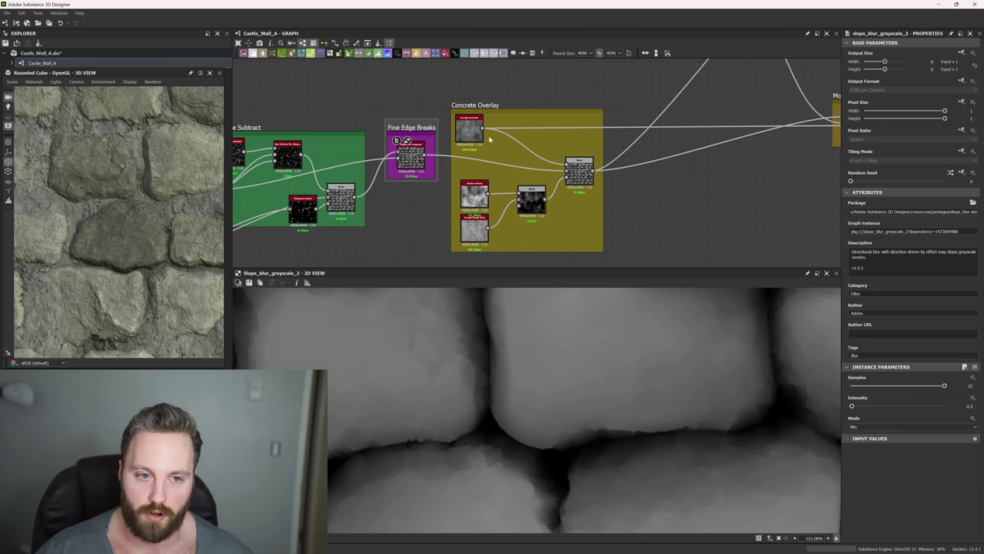
middle_drag(489, 138, 543, 139)
scroll(569, 115, up, 2)
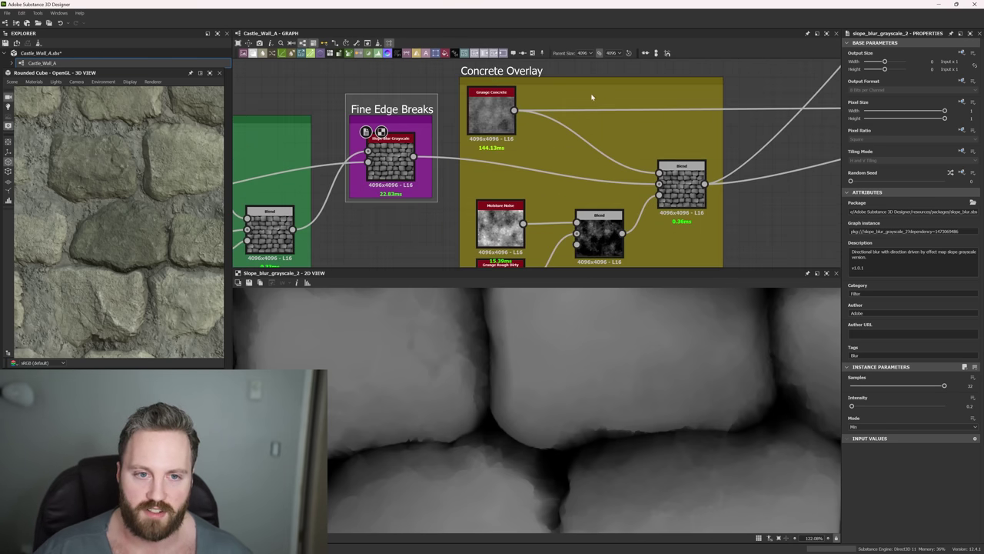
double_click(501, 106)
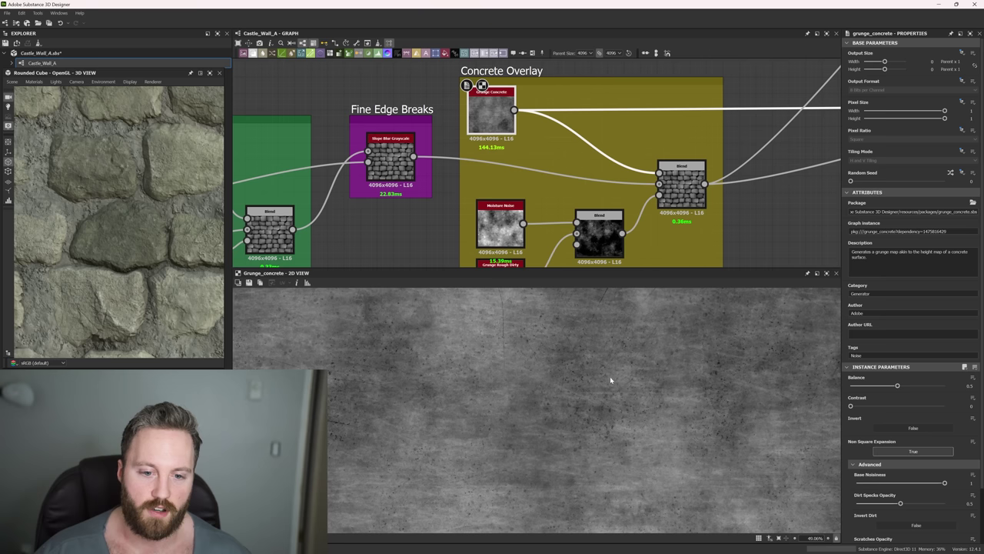
key(f)
- Compare the Fine Edge Breaks Slope Blur Grayscale output with the Concrete Overlay's final Blend, and inspect the stone surface in the 3D view
double_click(676, 179)
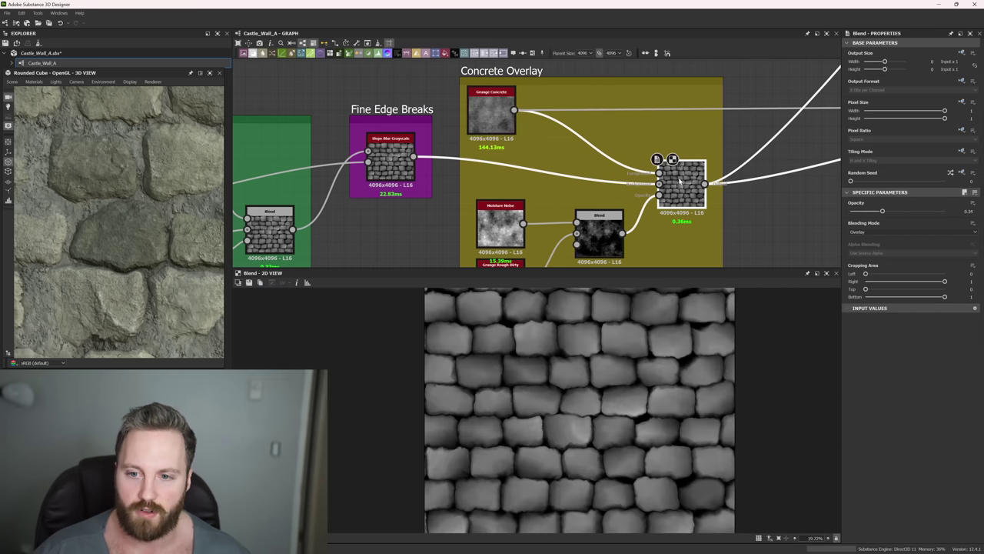
middle_drag(516, 237, 538, 194)
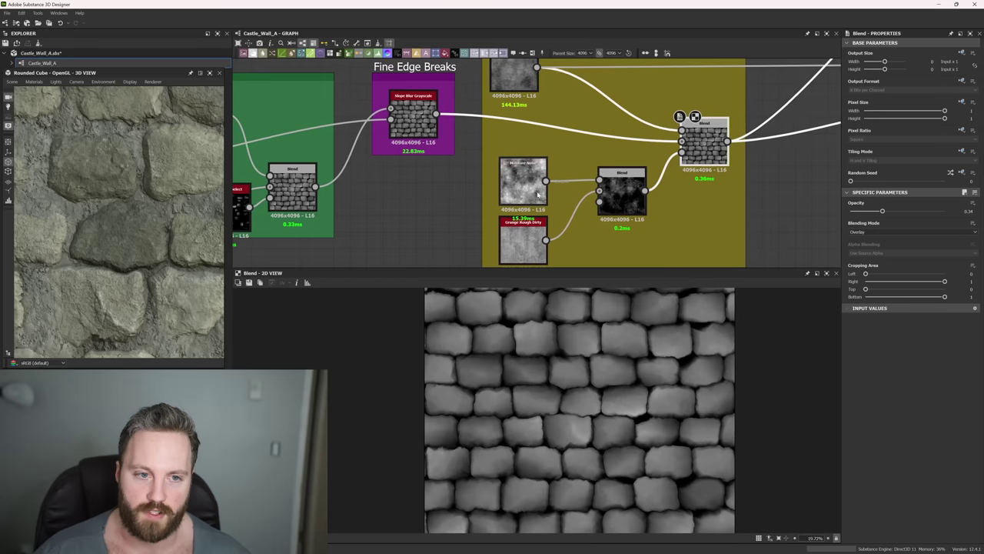
double_click(413, 117)
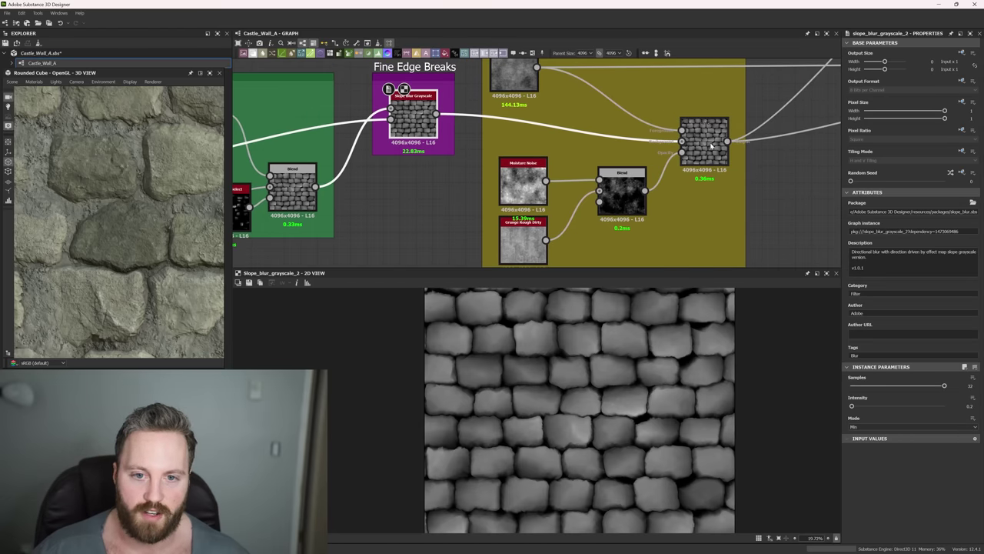
double_click(711, 145)
scroll(668, 340, up, 10)
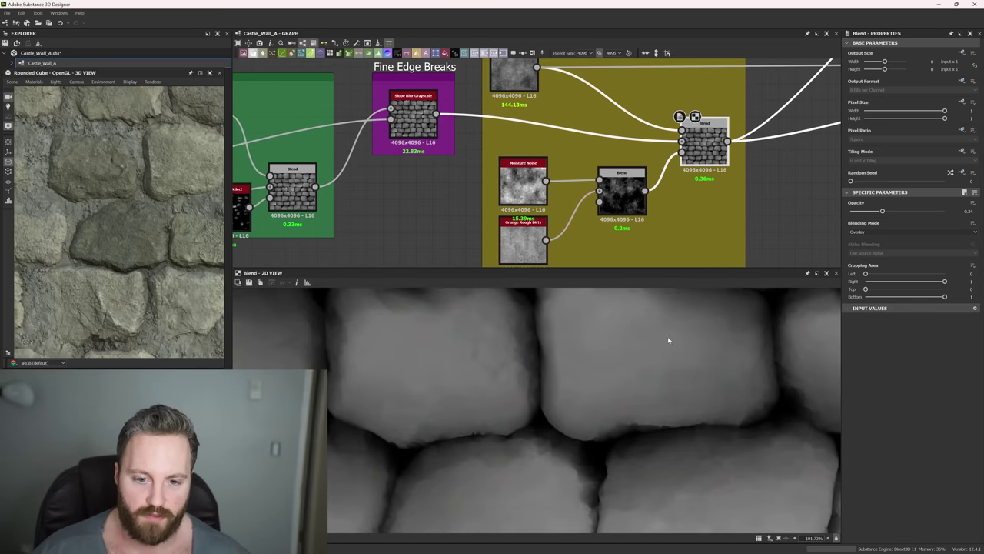
double_click(399, 129)
double_click(701, 142)
scroll(703, 338, up, 1)
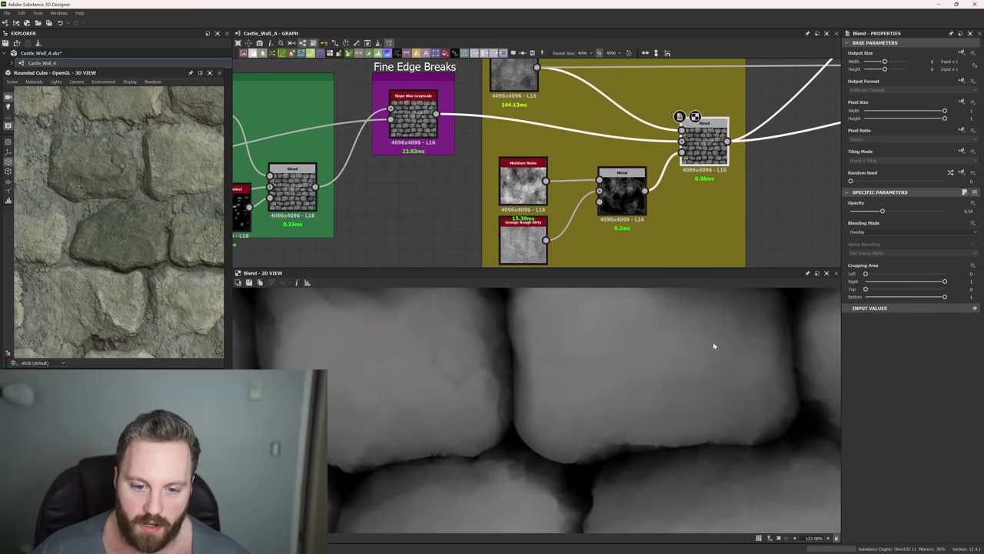
scroll(165, 166, up, 4)
drag(165, 166, 139, 192)
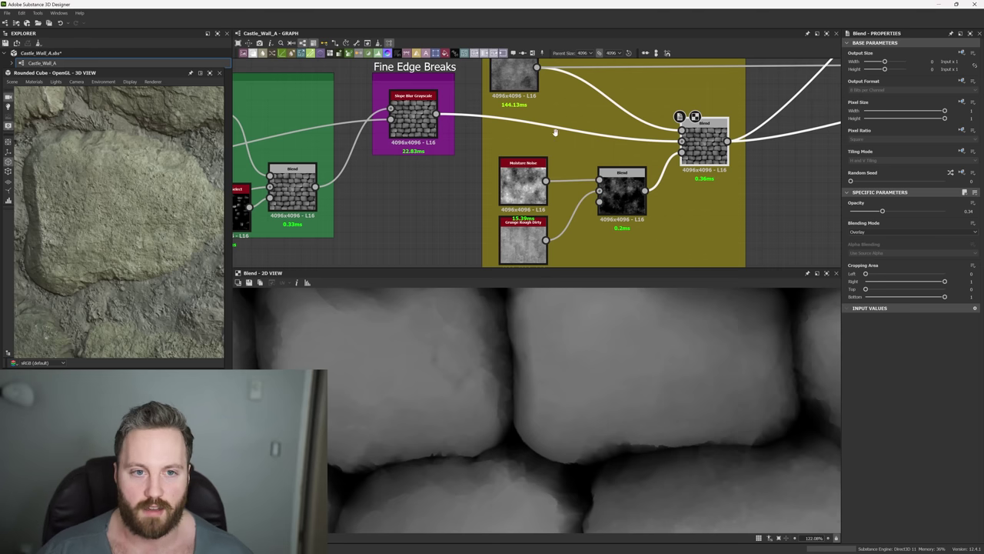
- Preview the Grunge Rough Dirty node, the Blend mask it feeds and the Concrete Overlay's final Blend node
middle_drag(555, 133, 548, 162)
middle_drag(615, 232, 617, 192)
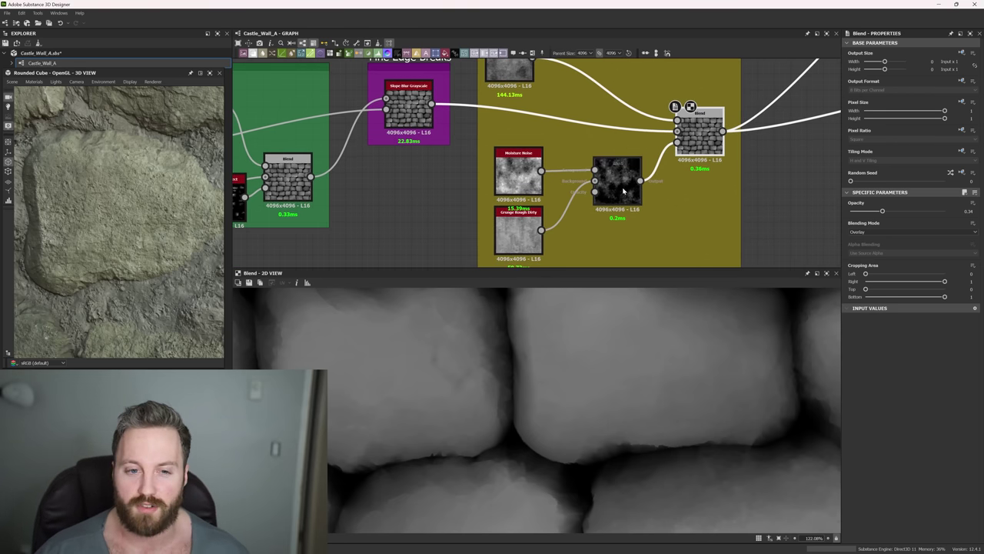
click(522, 231)
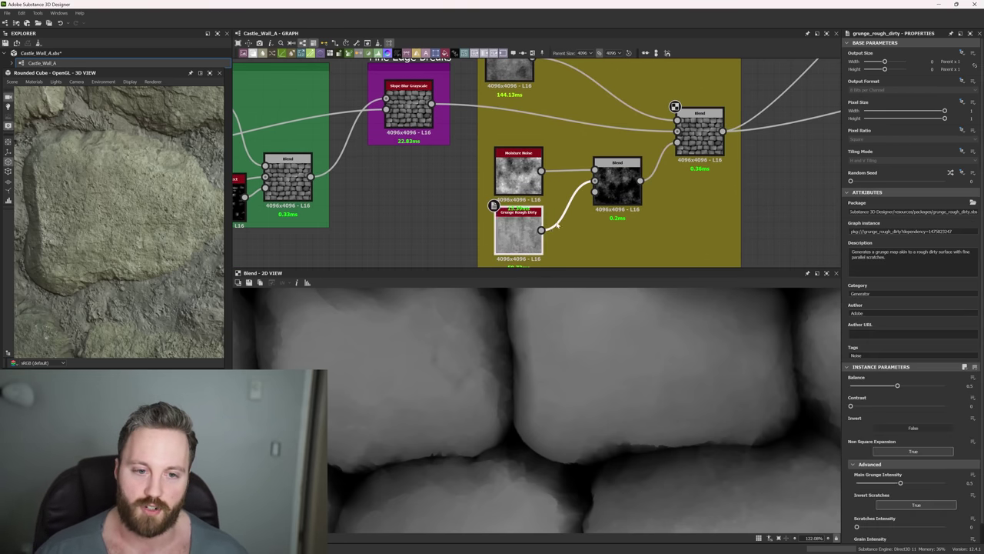
middle_drag(536, 231, 527, 218)
double_click(511, 219)
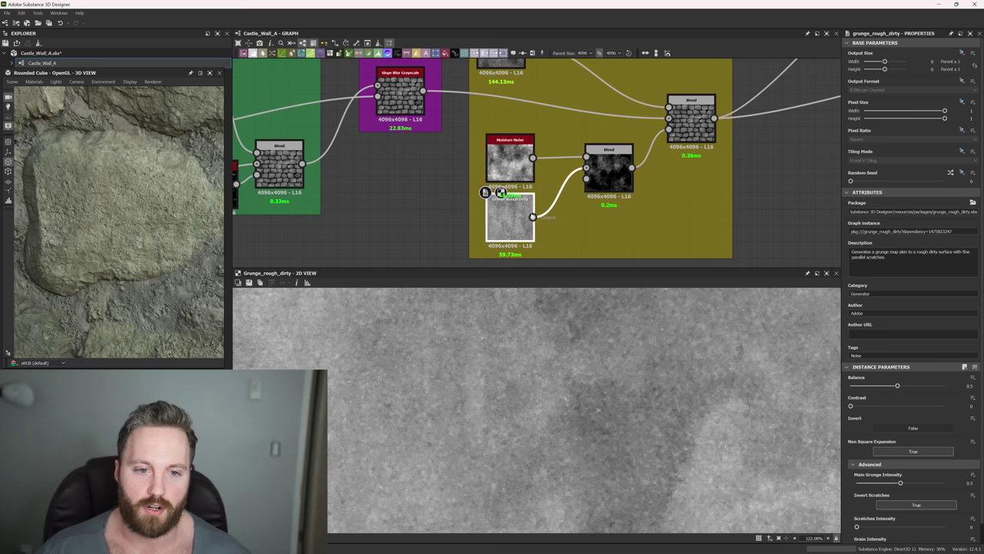
double_click(620, 178)
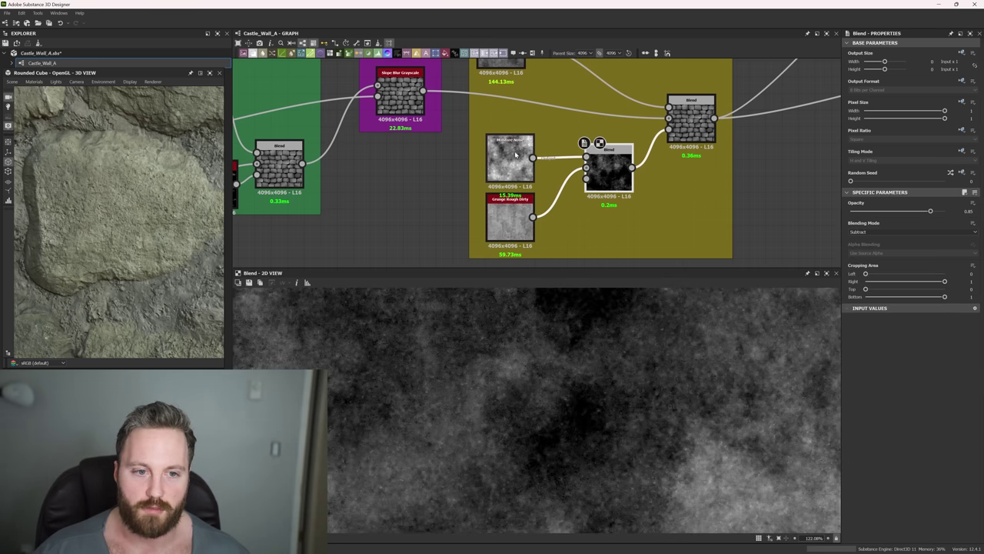
double_click(690, 119)
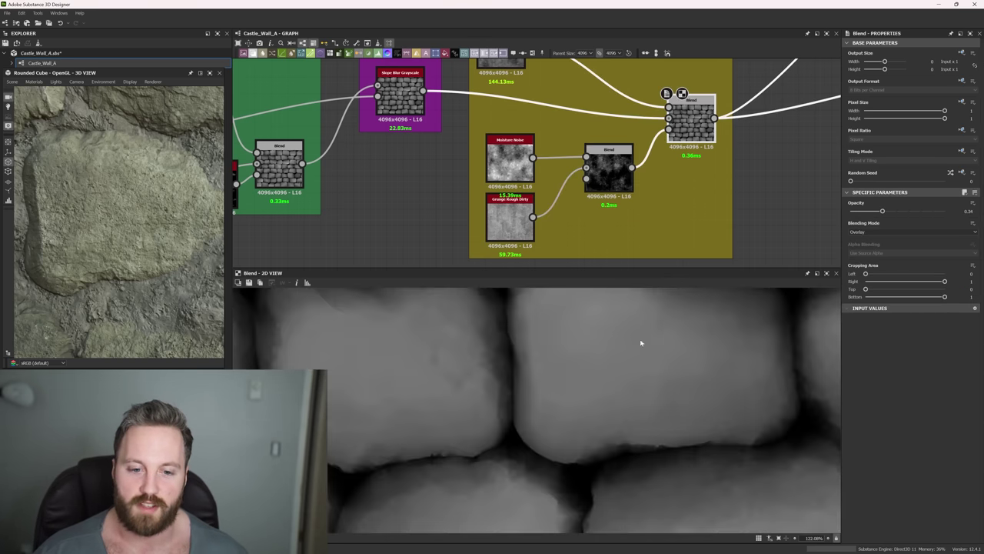
- Preview the mask Blend in the Concrete Overlay frame across its full texture, and return to the frame's final Blend
double_click(614, 176)
scroll(642, 396, down, 10)
scroll(587, 395, up, 8)
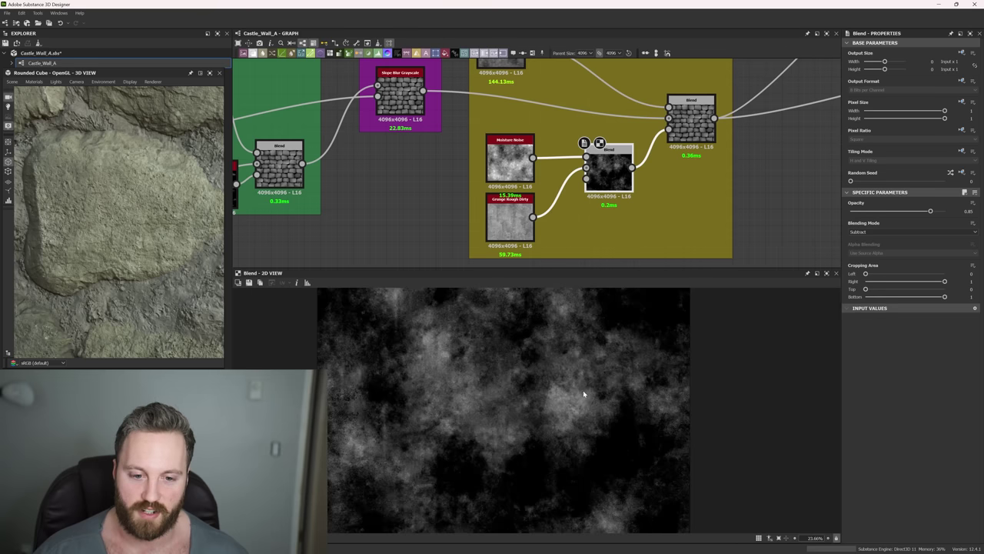
scroll(608, 411, down, 2)
double_click(705, 115)
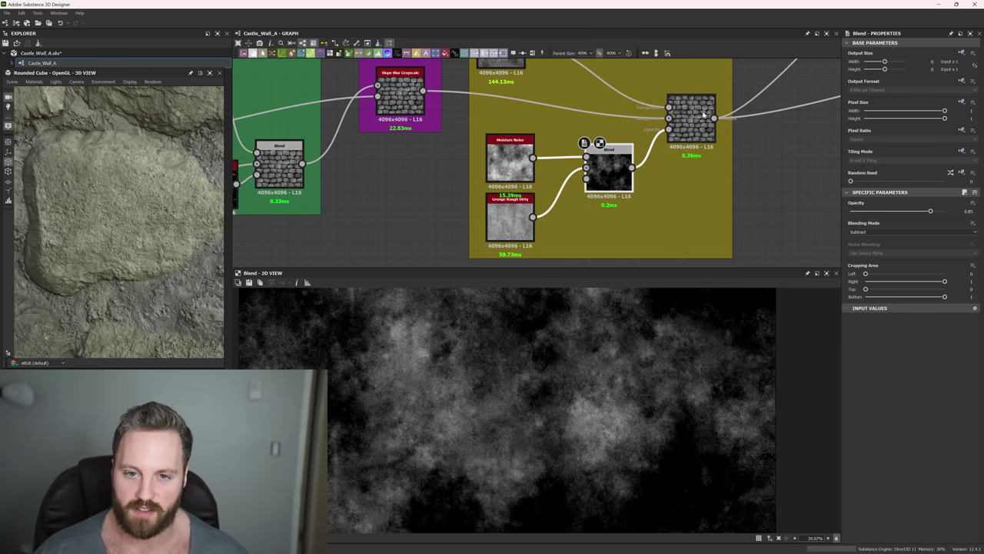
- Preview the Moisture Noise and BnW Spots 1 nodes at the start of the Mortar frame, along with their Levels nodes
scroll(701, 117, down, 5)
middle_drag(696, 119, 625, 206)
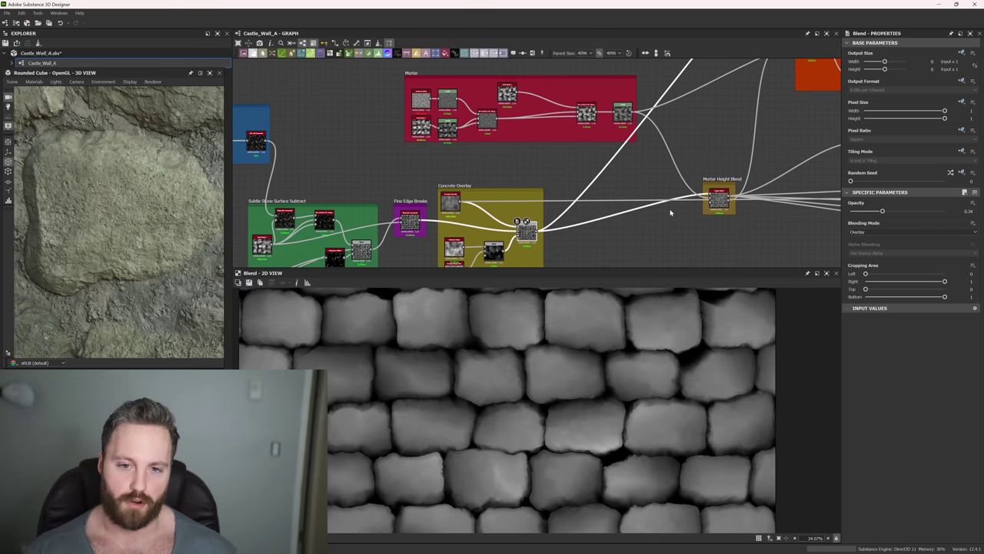
scroll(610, 185, down, 4)
scroll(536, 151, up, 8)
middle_drag(527, 194, 481, 174)
click(482, 174)
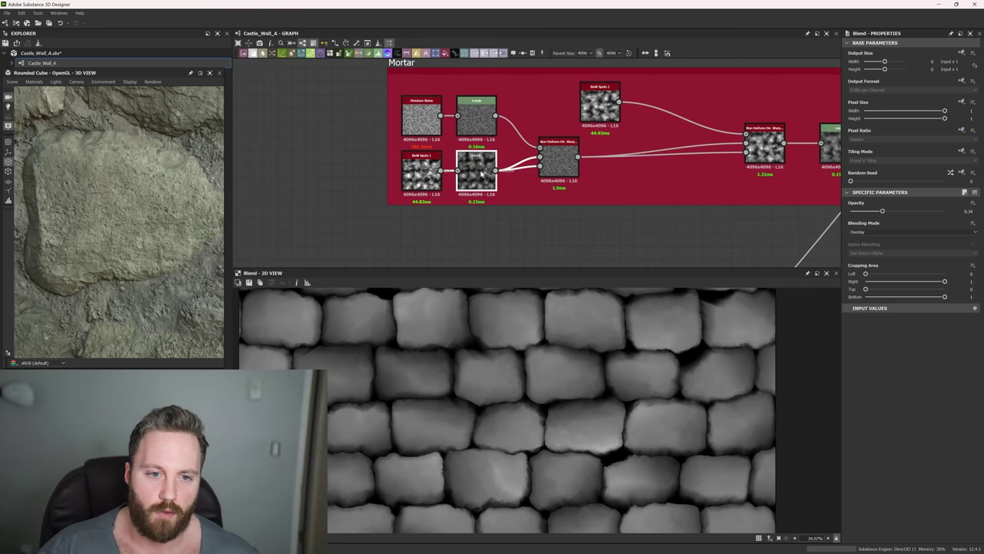
scroll(557, 182, down, 2)
drag(595, 99, 590, 96)
middle_drag(477, 202, 595, 211)
scroll(465, 170, up, 4)
middle_drag(455, 157, 432, 180)
click(441, 110)
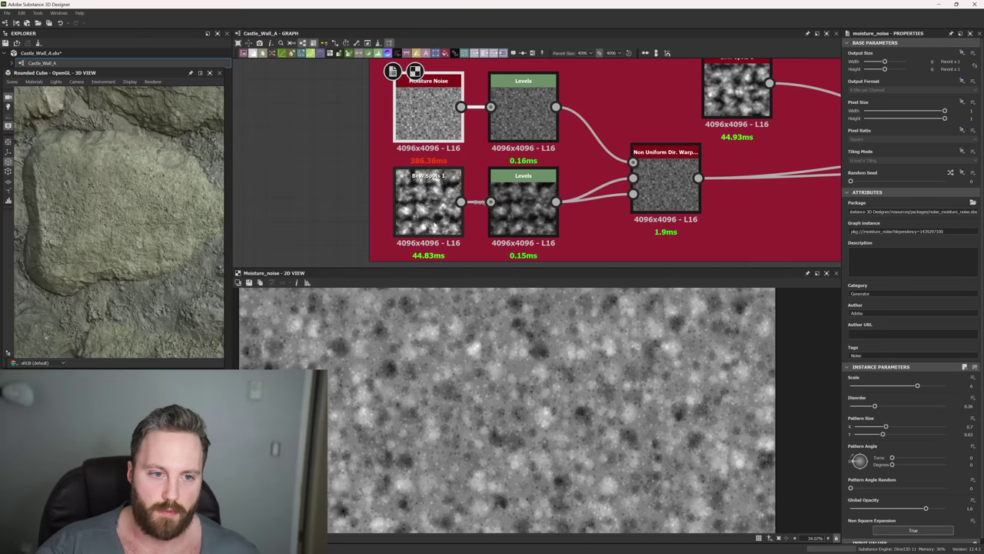
double_click(436, 204)
double_click(522, 205)
double_click(528, 112)
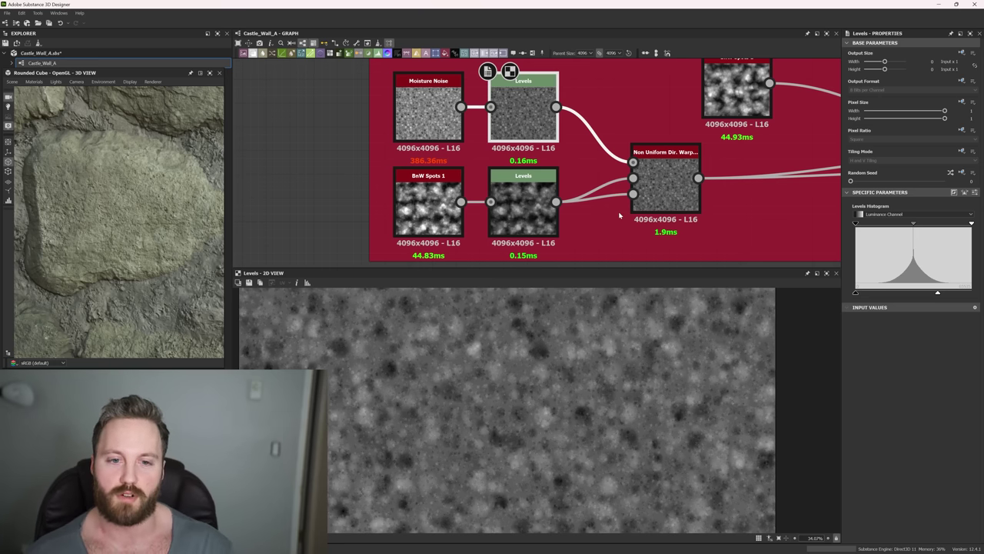
- Preview the Mortar frame's first Non Uniform Directional Warp and compare its detail up close with the Levels node feeding its input
double_click(669, 203)
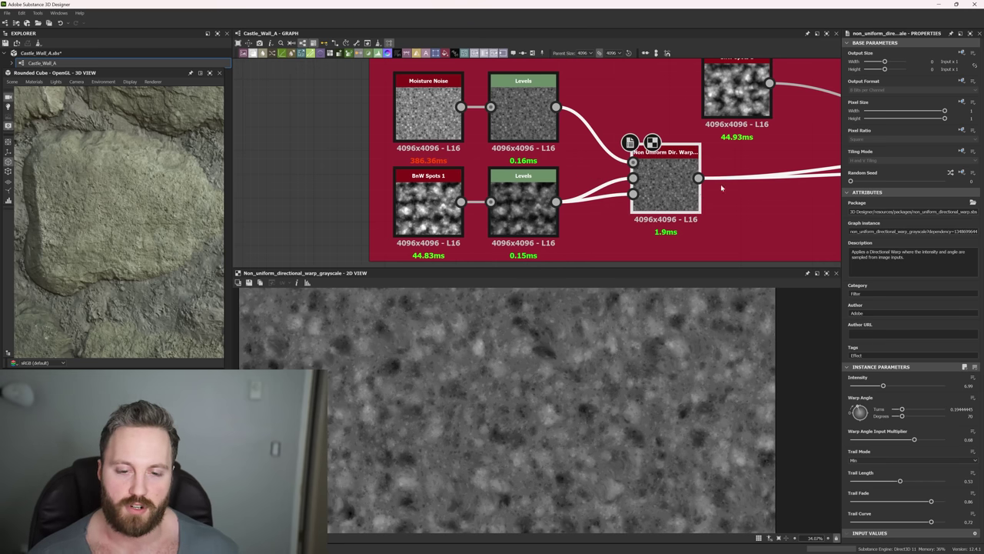
middle_drag(741, 204, 581, 187)
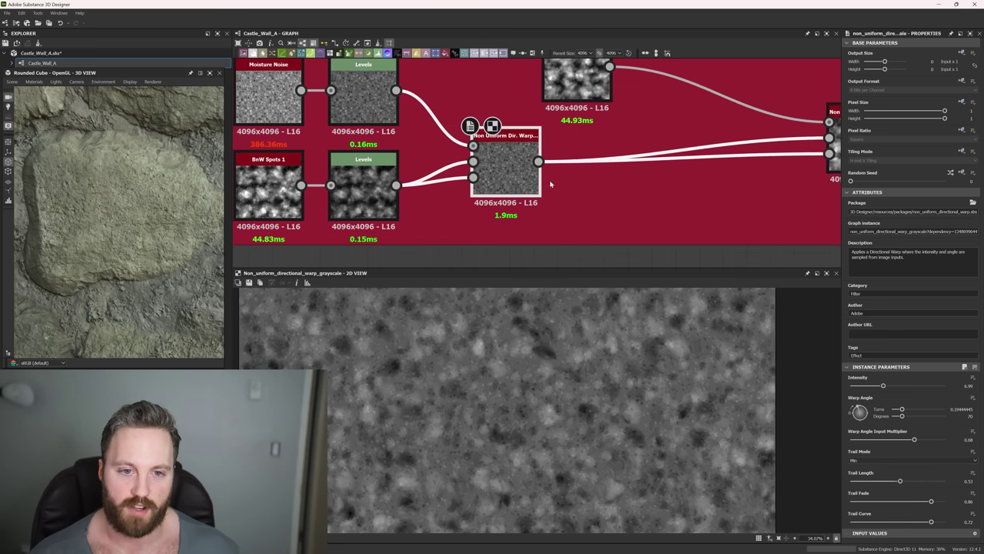
scroll(516, 353, up, 10)
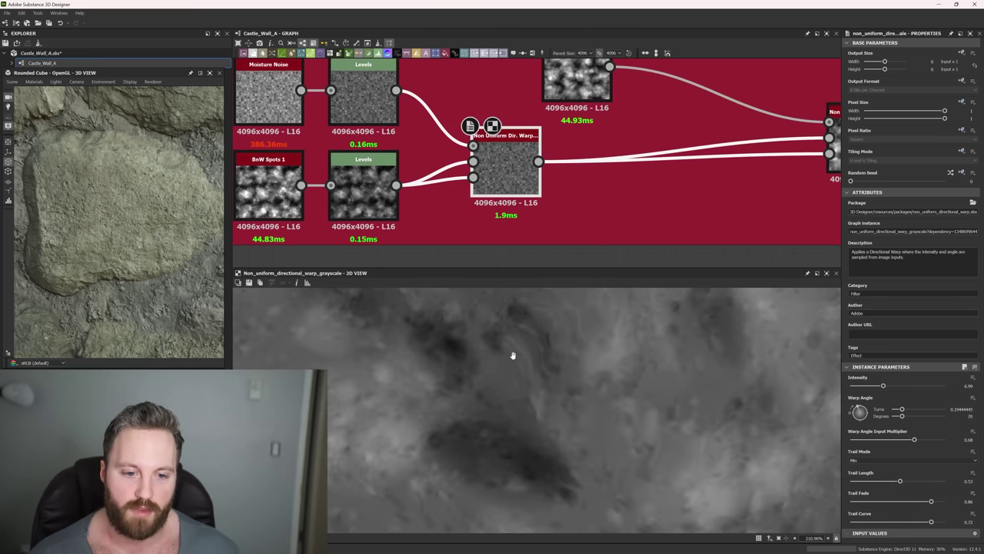
double_click(363, 92)
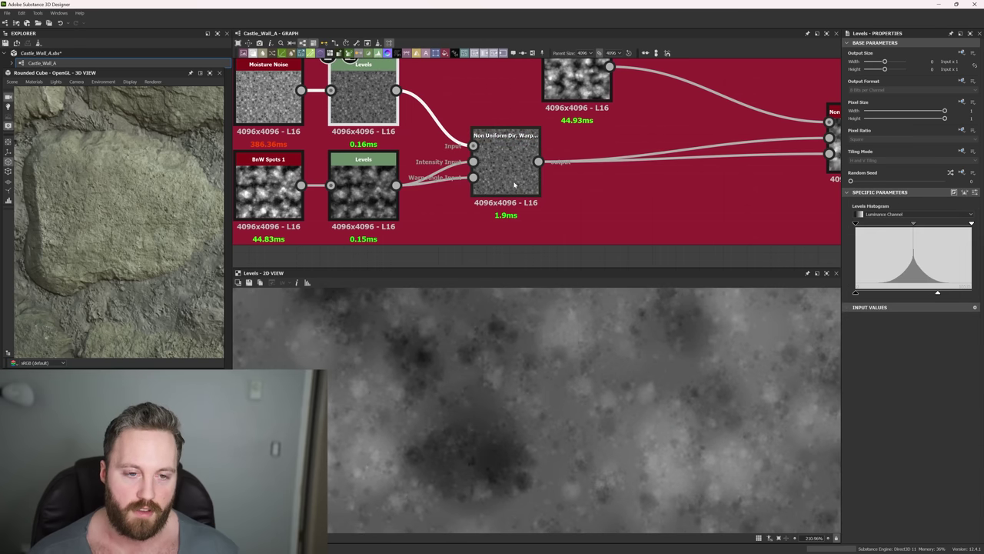
double_click(509, 168)
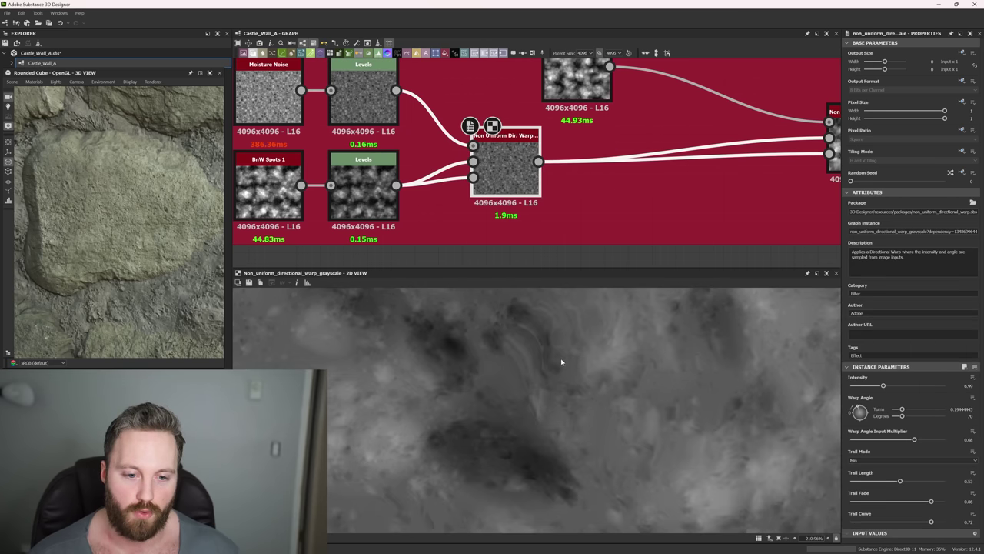
- Preview the second Non Uniform Directional Warp in the Mortar frame and move its BnW Spots 1 input node closer to it
middle_drag(605, 178, 527, 204)
middle_drag(691, 178, 558, 193)
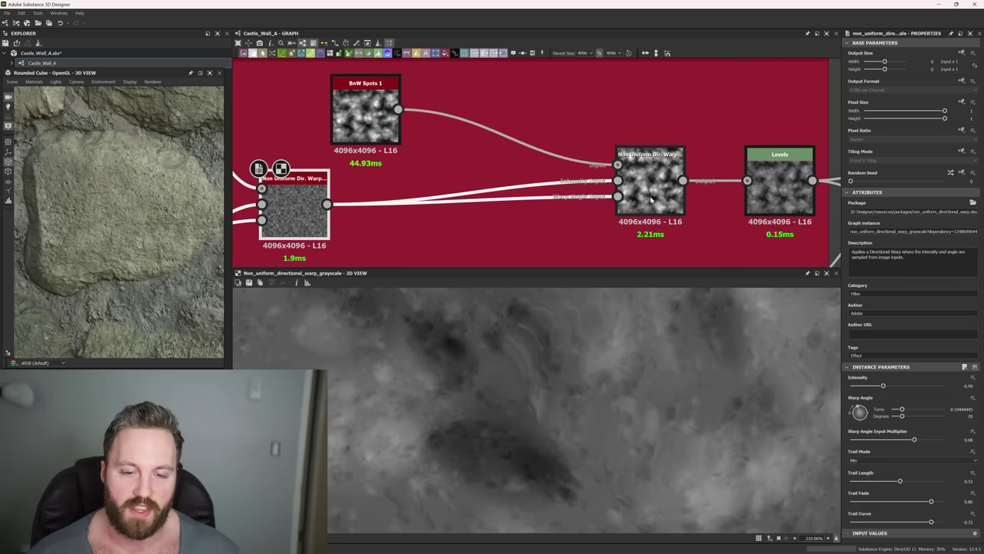
click(659, 189)
drag(366, 139, 522, 125)
middle_drag(647, 197, 752, 151)
drag(752, 151, 744, 159)
scroll(509, 361, down, 3)
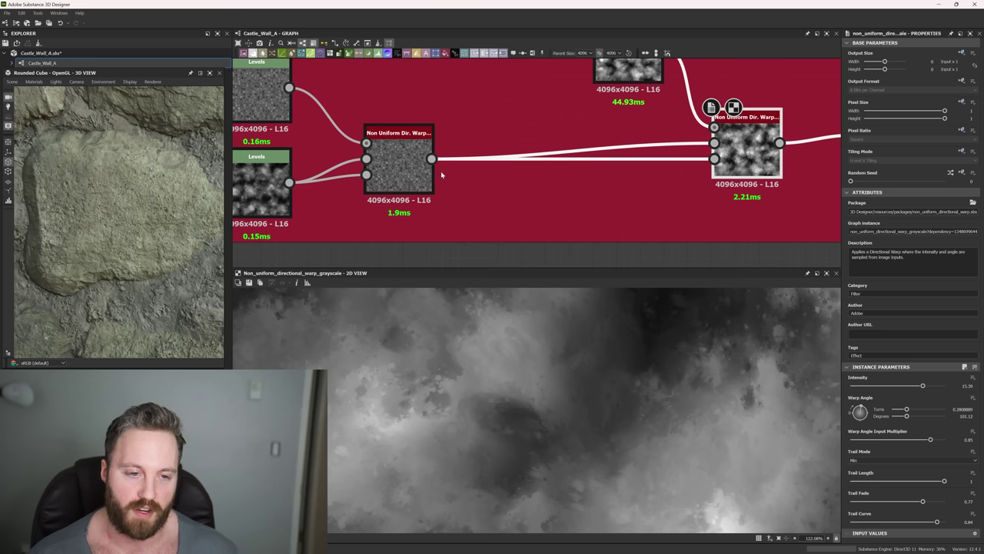
- Preview the Levels node that ends the Mortar frame and view a larger area of its texture
middle_drag(660, 187, 366, 215)
double_click(599, 171)
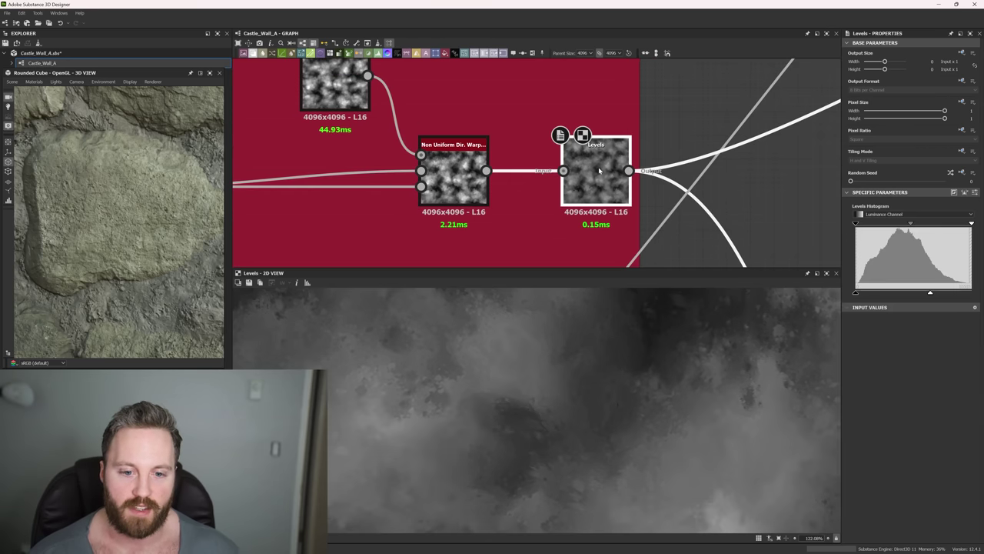
scroll(627, 370, down, 10)
scroll(648, 371, up, 4)
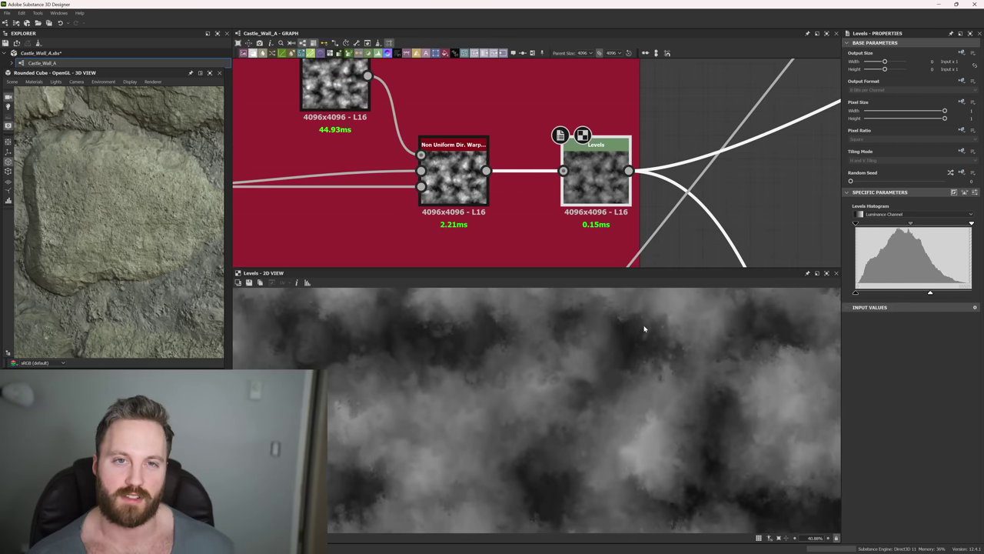
- Compare the Mortar Height Blend output with the Concrete Overlay's final Blend, viewing the blended stones up close and across the wall
scroll(711, 187, down, 5)
scroll(684, 177, up, 5)
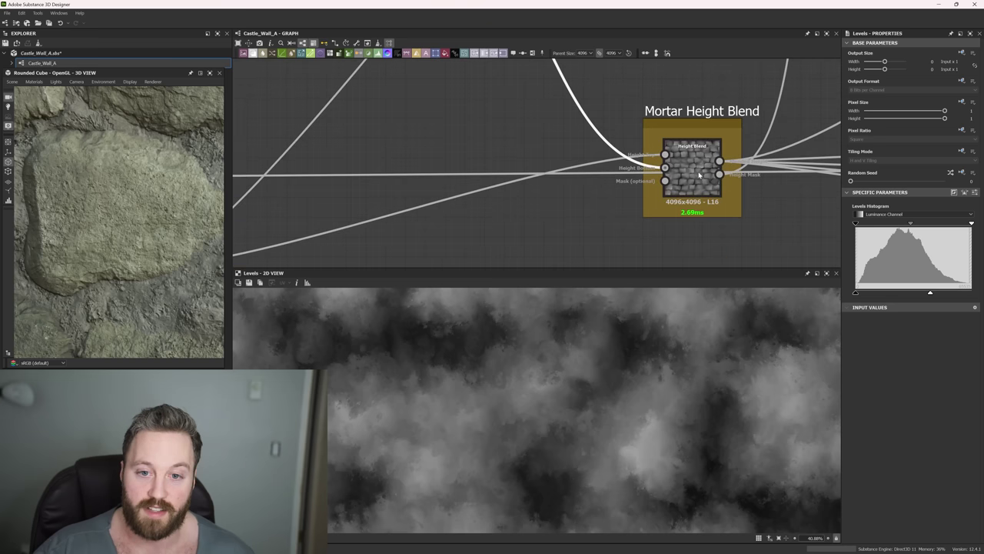
double_click(687, 204)
scroll(556, 373, up, 4)
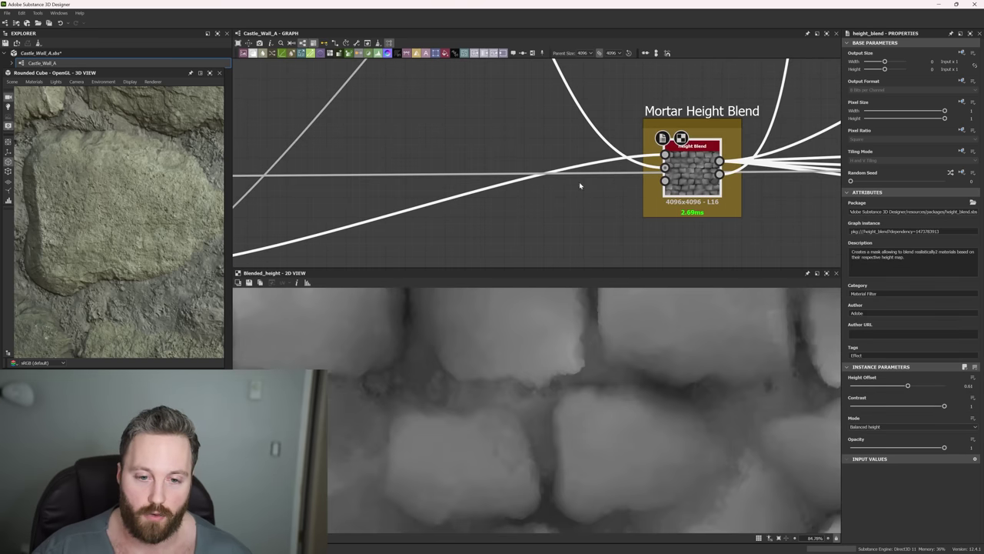
scroll(579, 181, down, 2)
double_click(373, 215)
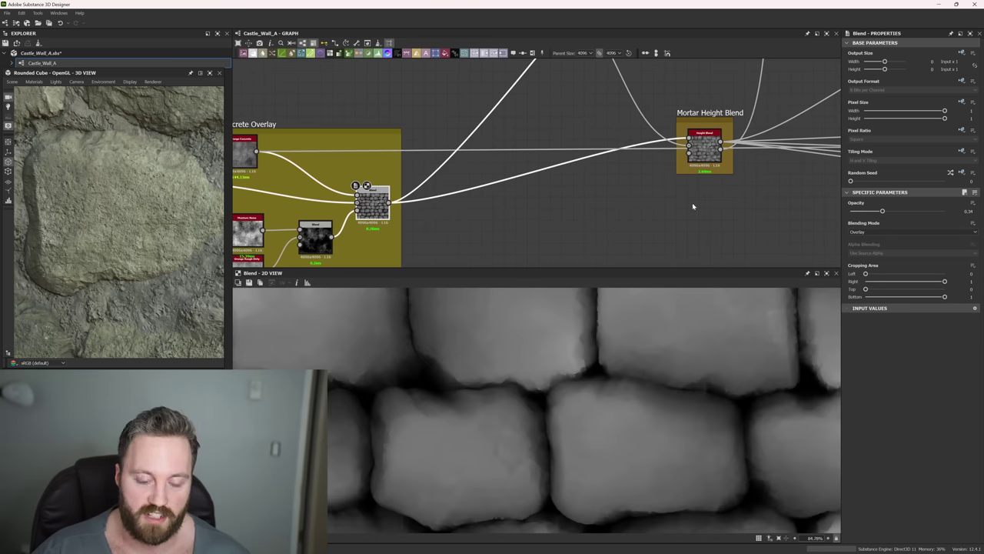
click(708, 154)
scroll(589, 367, down, 5)
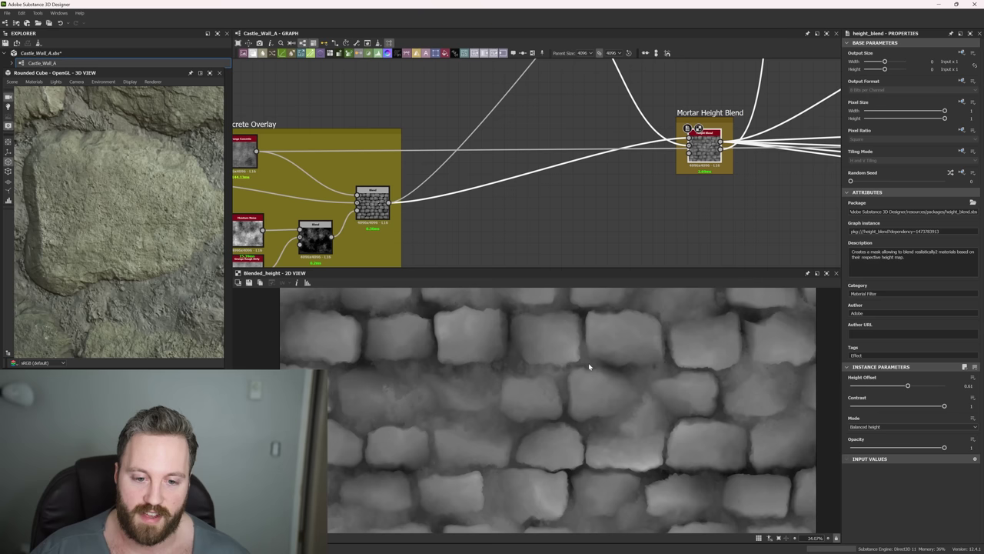
scroll(185, 231, down, 5)
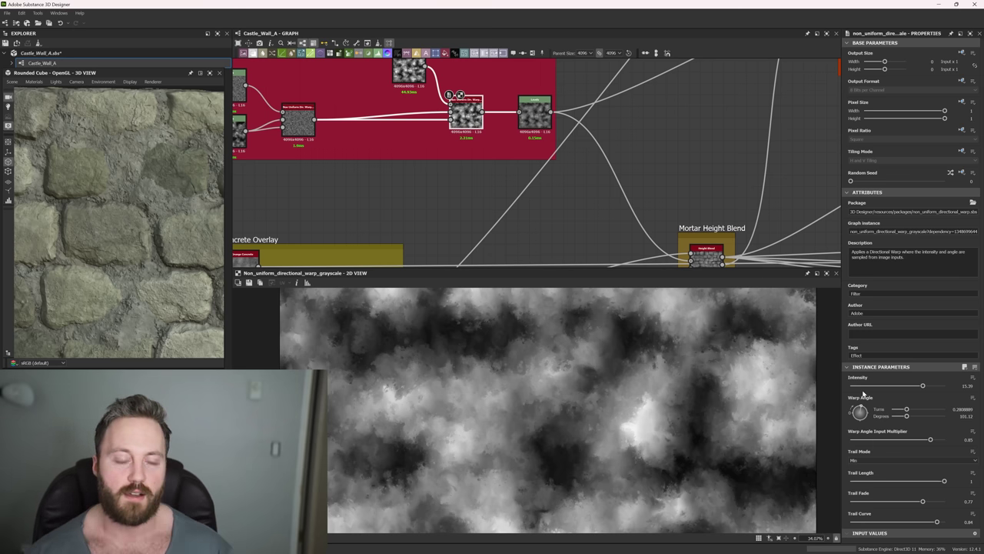
- Review the Mortar frame's connection to the Mortar Height Blend frame and preview the Height Blend node again
middle_drag(673, 200, 652, 149)
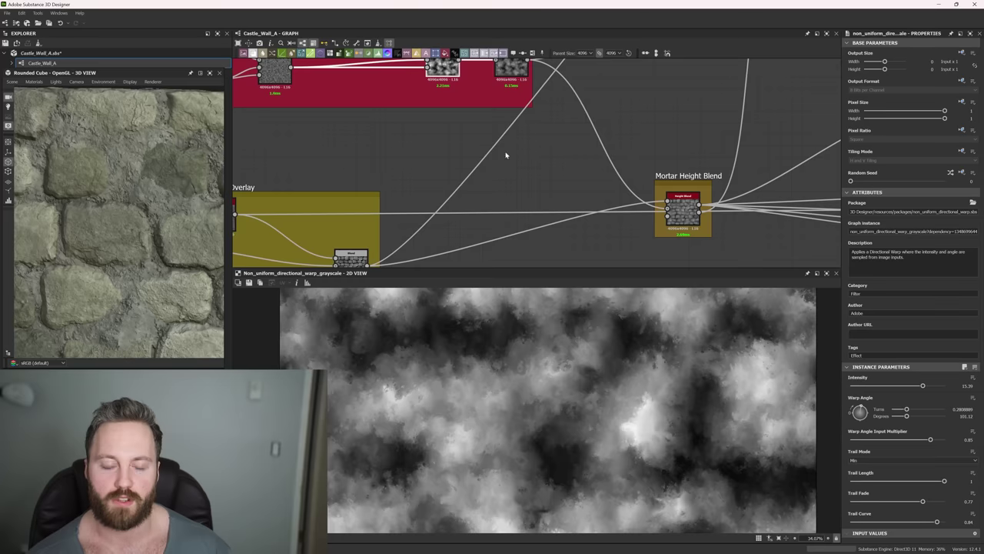
scroll(508, 156, down, 2)
middle_drag(511, 140, 619, 202)
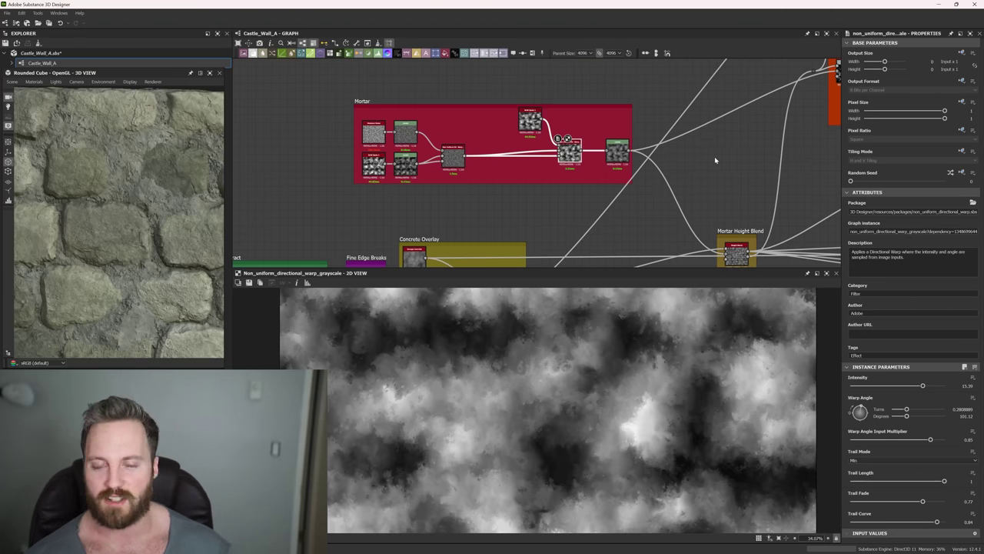
middle_drag(729, 149, 639, 102)
scroll(636, 203, up, 3)
double_click(651, 221)
scroll(703, 128, down, 3)
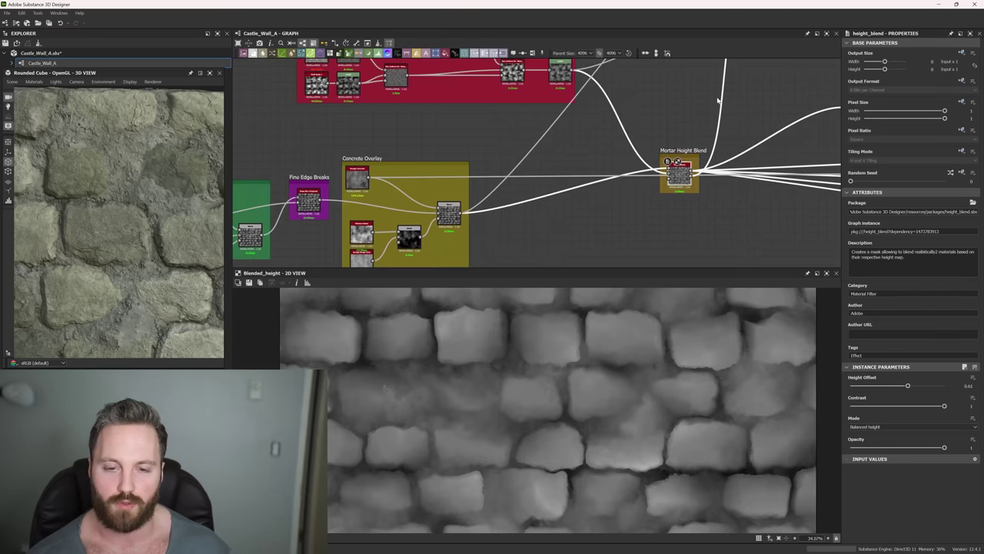
- Look over the graph beyond the Mortar Height Blend and locate the orange color frames
middle_drag(730, 72, 613, 156)
scroll(612, 157, down, 3)
middle_drag(676, 178, 564, 192)
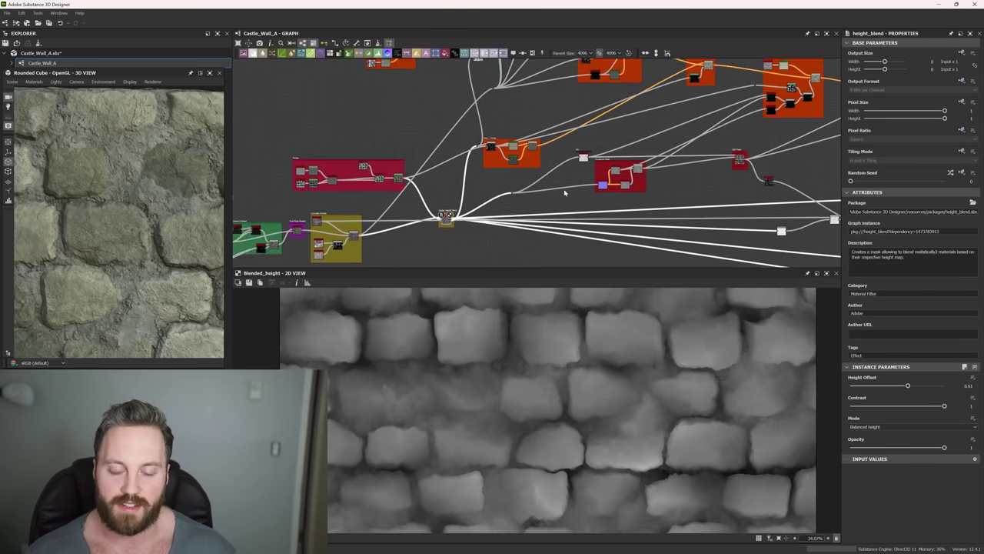
scroll(562, 206, down, 2)
middle_drag(483, 201, 643, 209)
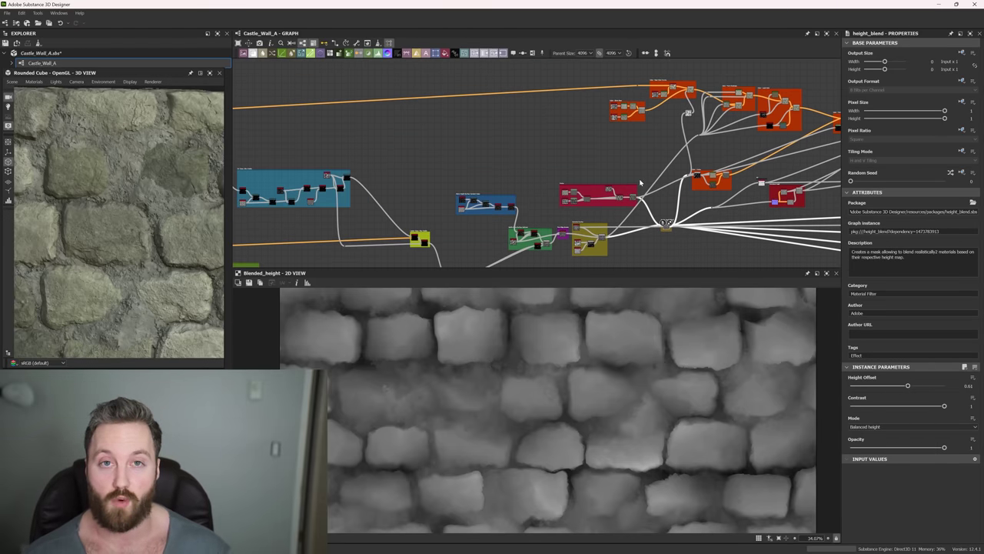
middle_drag(645, 154, 540, 182)
scroll(541, 182, up, 1)
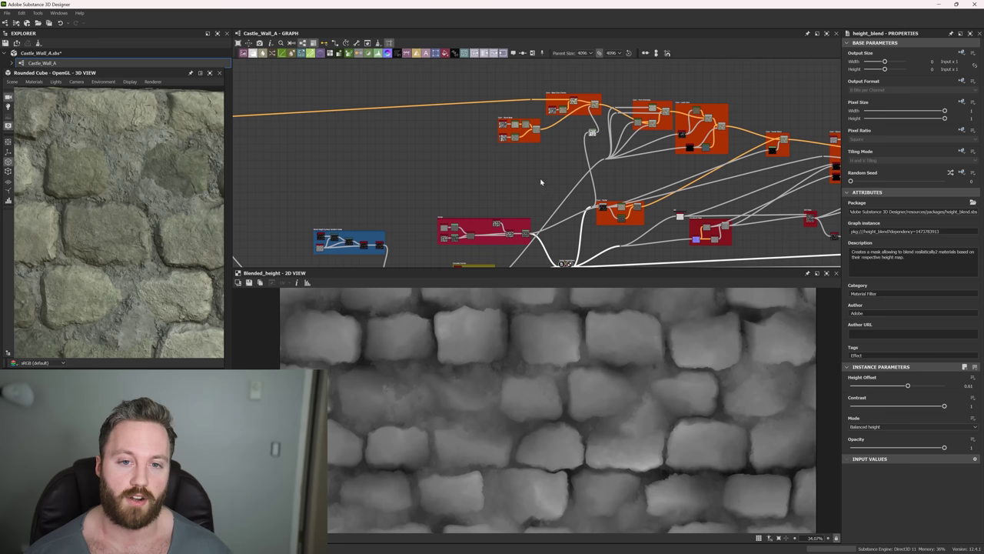
middle_drag(488, 98, 388, 108)
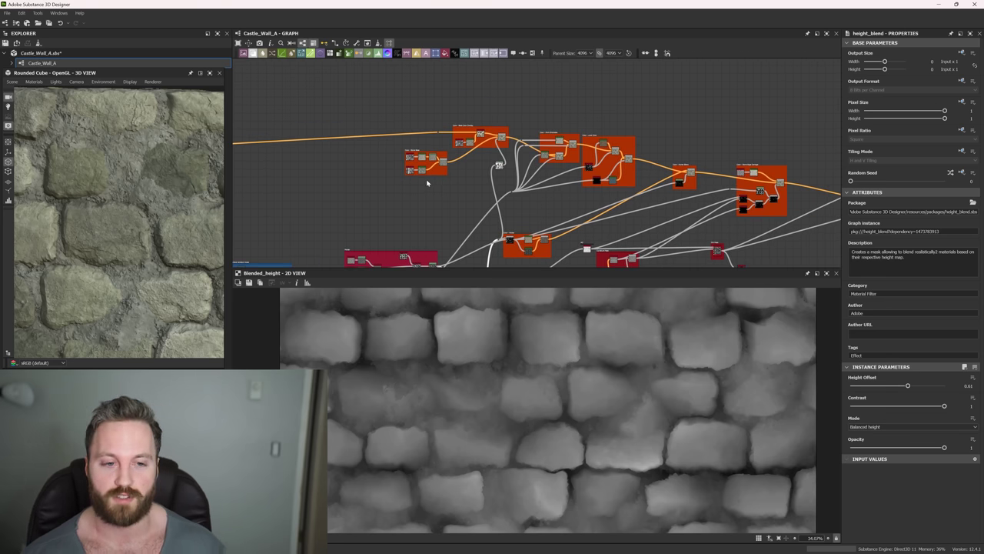
- Examine how the Color - Stone Base frame feeds the Color - Base Color Overlay frame, and focus on the Stone Base nodes
middle_drag(470, 239, 590, 184)
scroll(590, 184, up, 2)
mouse_move(605, 246)
middle_down()
mouse_move(564, 148)
mouse_move(578, 246)
middle_up()
mouse_move(525, 126)
middle_down()
mouse_move(538, 202)
mouse_move(515, 206)
middle_up()
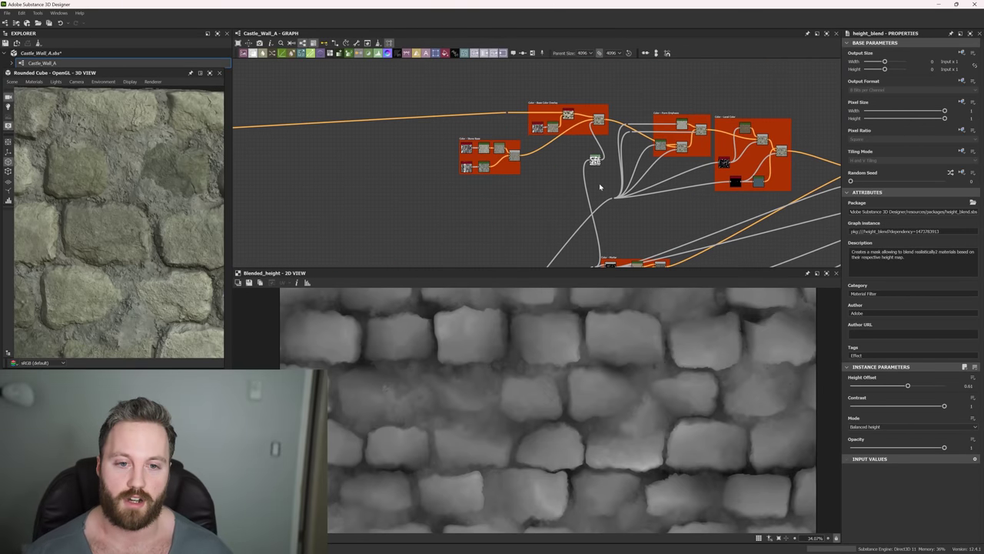
middle_drag(600, 186, 536, 221)
middle_drag(576, 137, 492, 150)
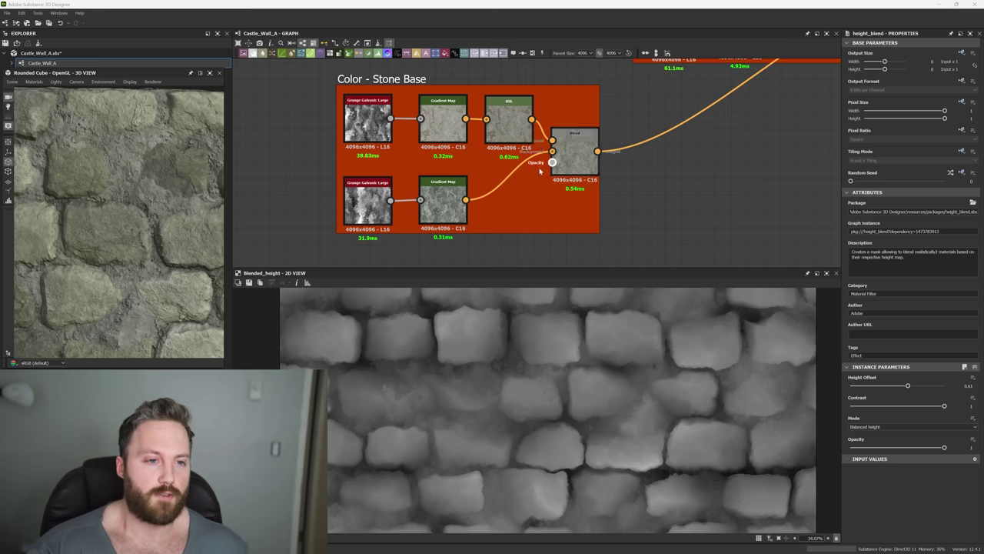
scroll(552, 151, down, 4)
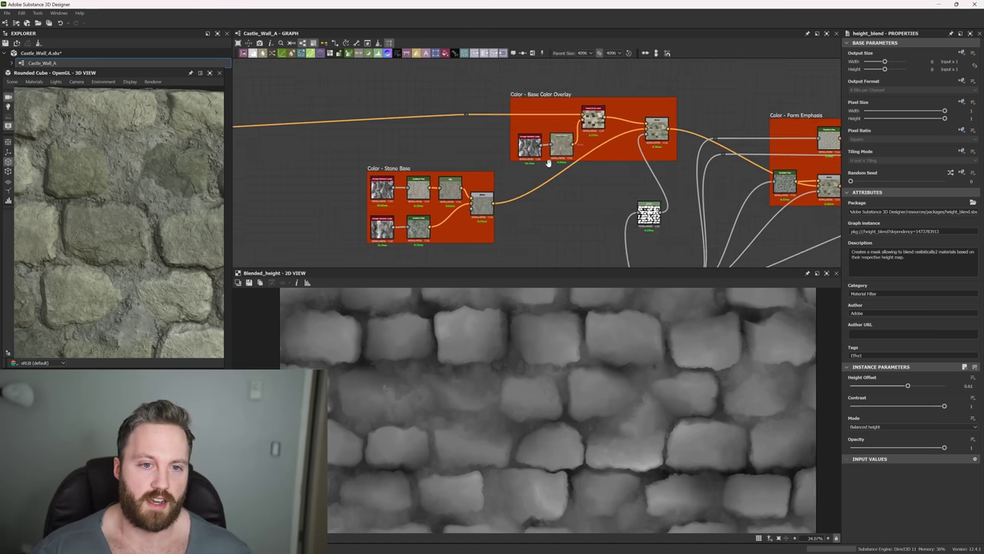
middle_drag(567, 125, 595, 92)
scroll(392, 165, up, 4)
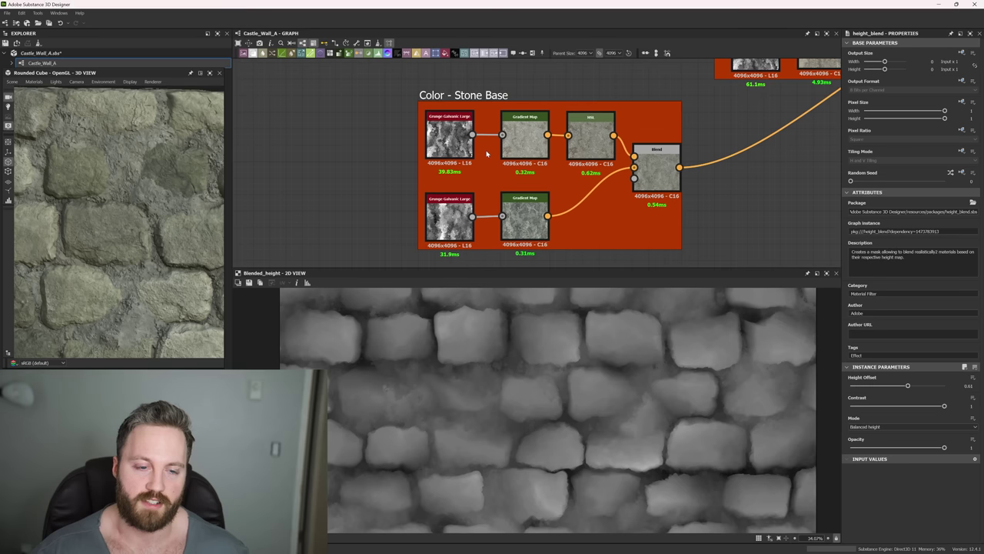
- Preview both Grunge Galvanic Large nodes and the upper Gradient Map in the Color - Stone Base frame, viewing the map's full texture
double_click(447, 130)
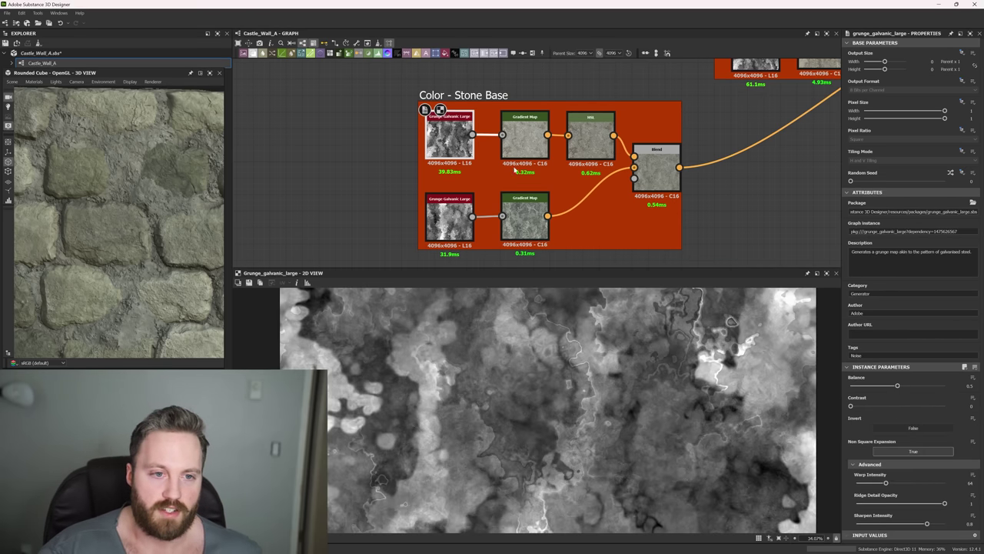
double_click(449, 220)
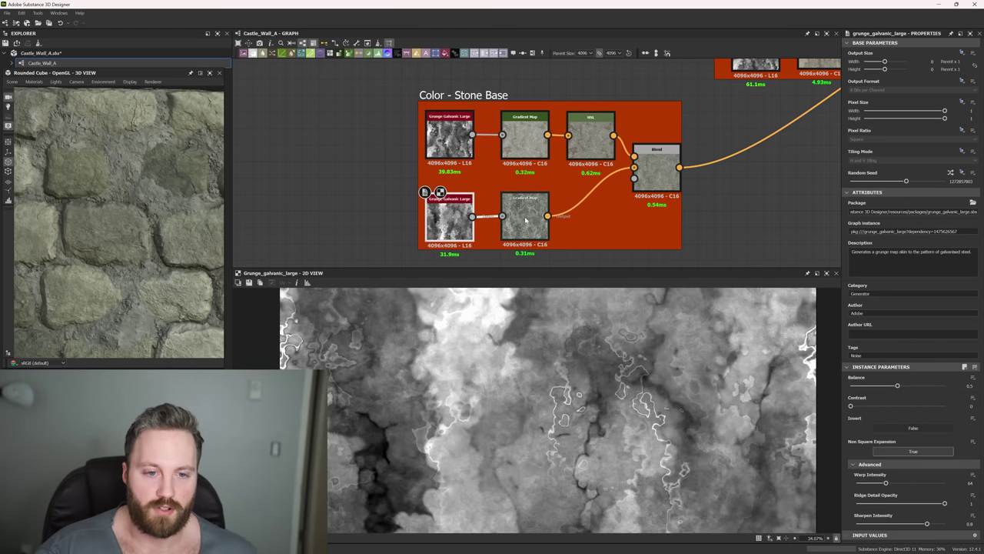
double_click(513, 144)
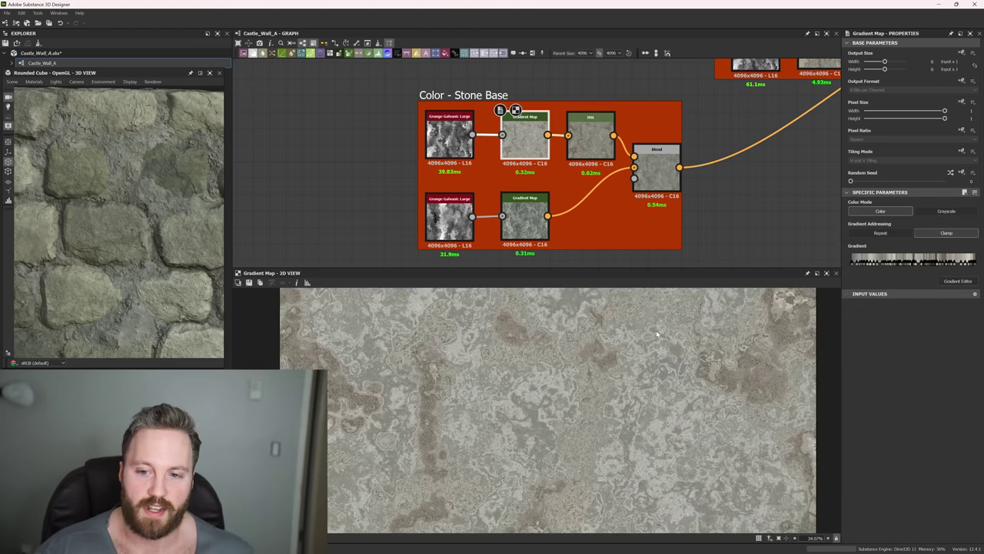
scroll(628, 391, down, 3)
scroll(585, 394, up, 4)
scroll(551, 397, down, 1)
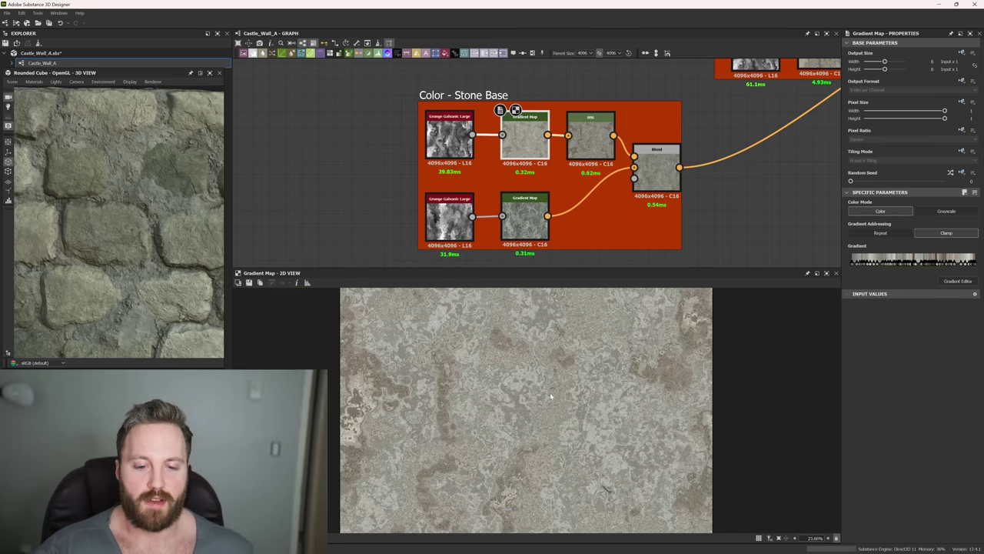
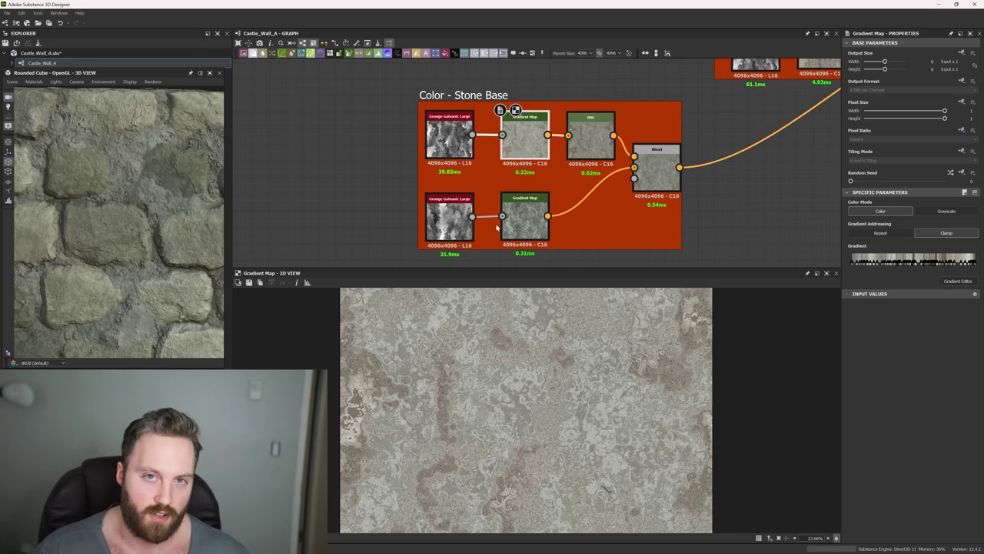
- Preview both Gradient Maps, the HSL node and the Blend that combines them in the Color - Stone Base frame
click(526, 215)
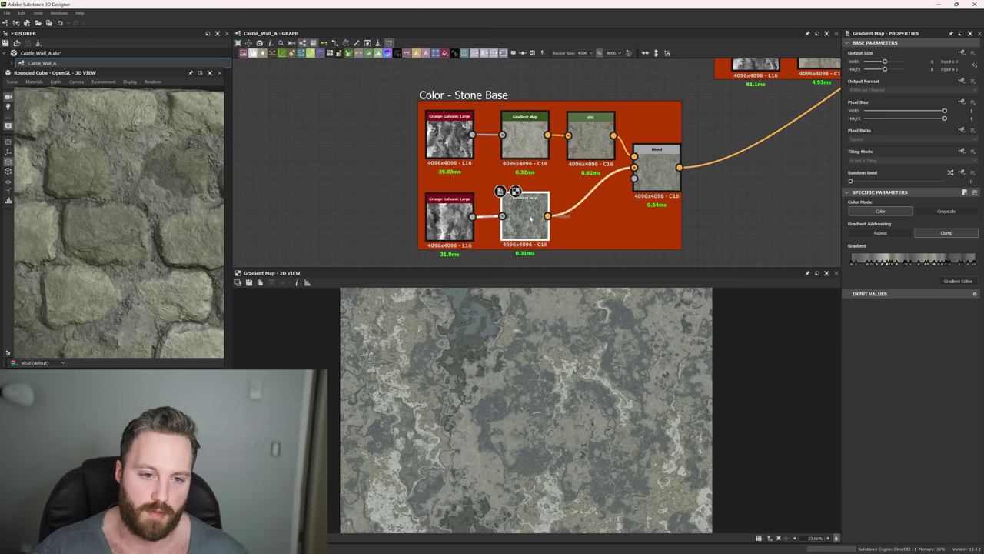
click(525, 138)
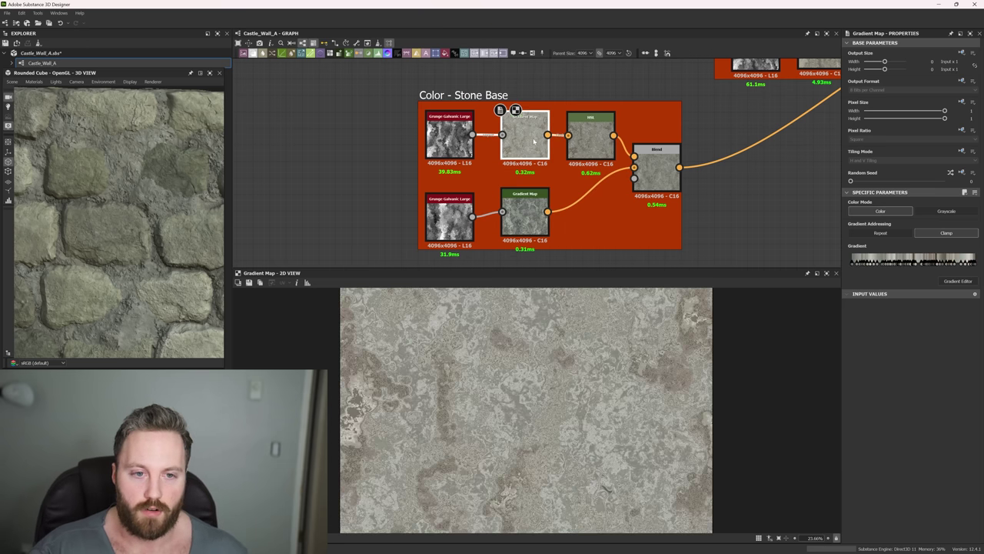
click(590, 143)
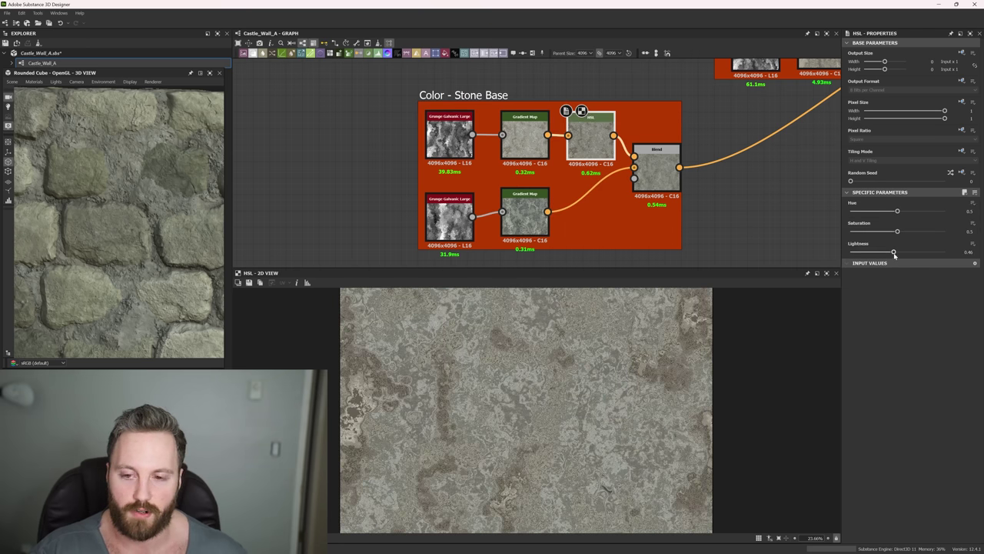
click(664, 176)
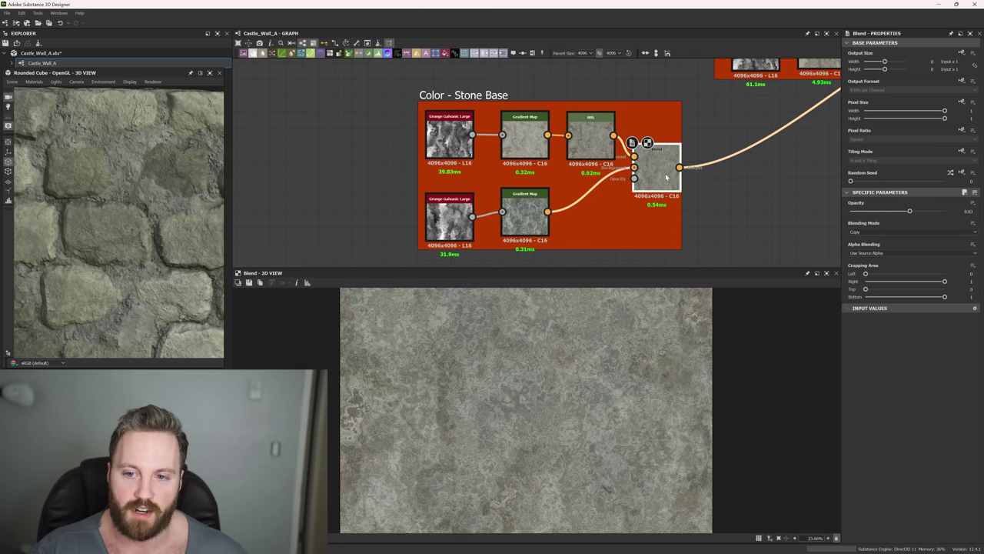
- Compare the HSL node with the Stone Base Blend in a close-up view of the texture
scroll(593, 345, up, 8)
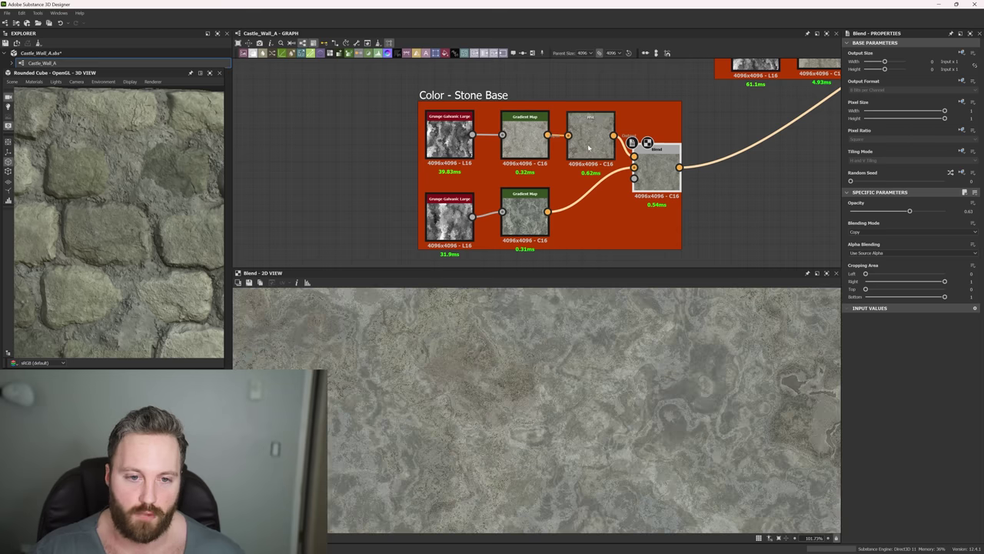
click(600, 138)
double_click(599, 137)
double_click(666, 161)
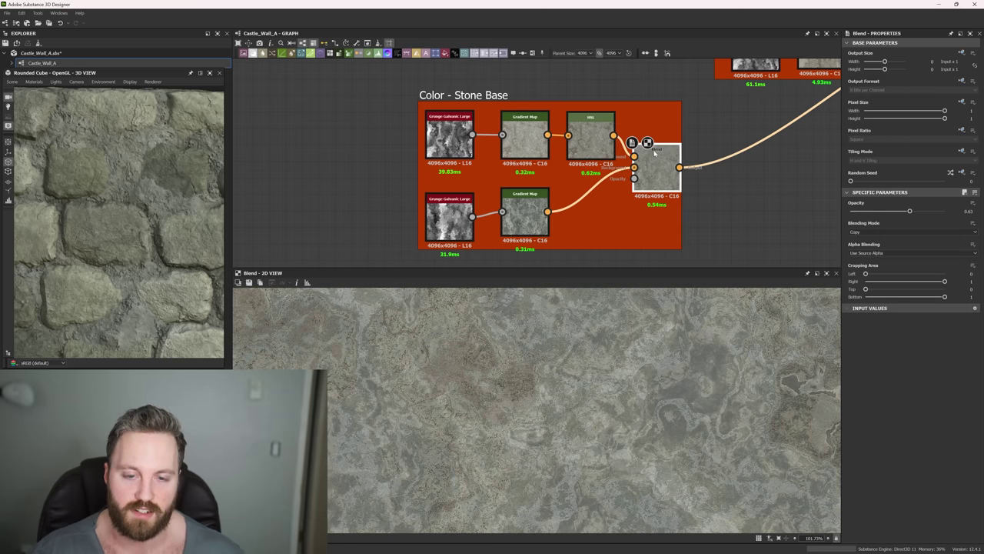
- Trace the Flood Fill to Color input of the Base Color Overlay frame back to its Flood Fill node and preview its full pattern
scroll(720, 182, down, 3)
middle_drag(720, 182, 597, 253)
scroll(553, 218, up, 2)
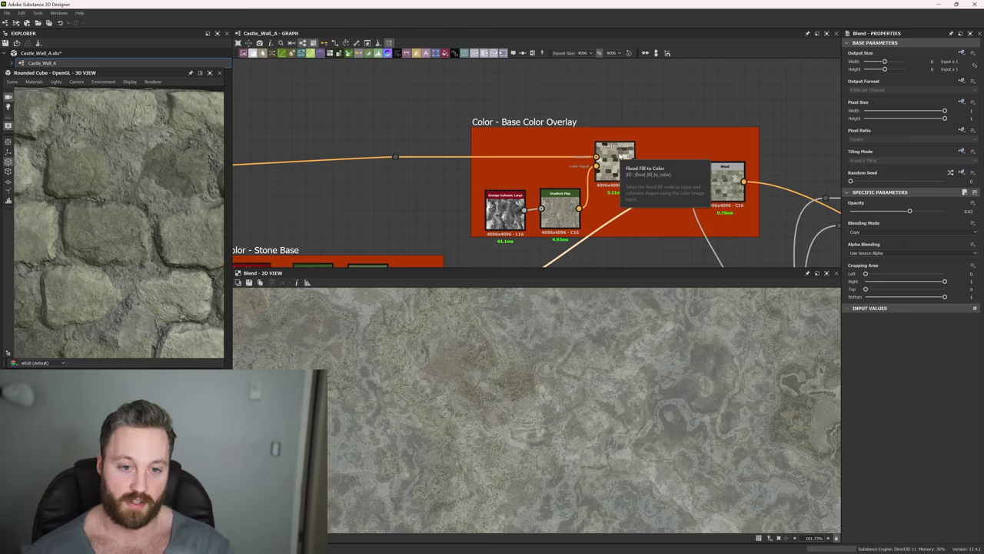
scroll(523, 137, down, 10)
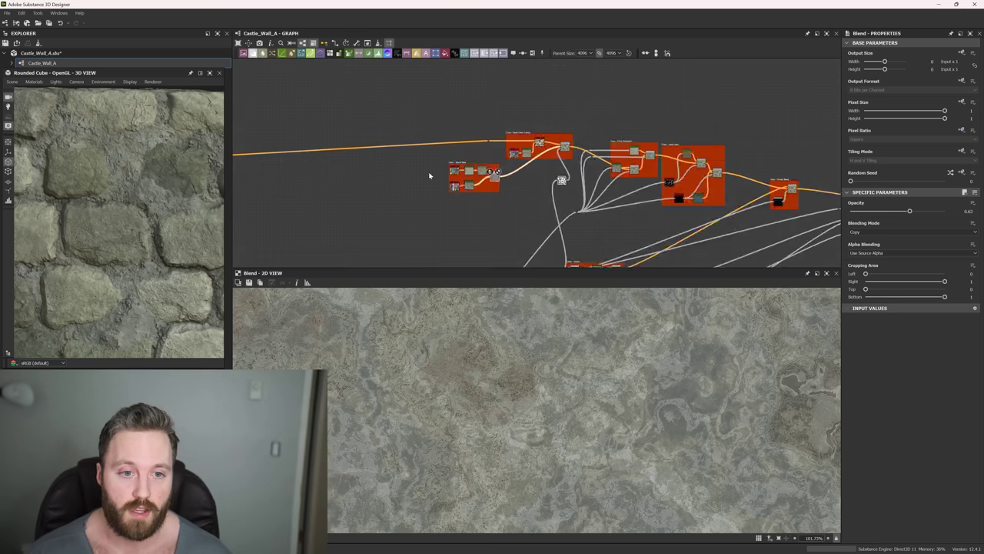
middle_drag(300, 189, 550, 149)
middle_drag(308, 145, 509, 141)
scroll(509, 142, up, 8)
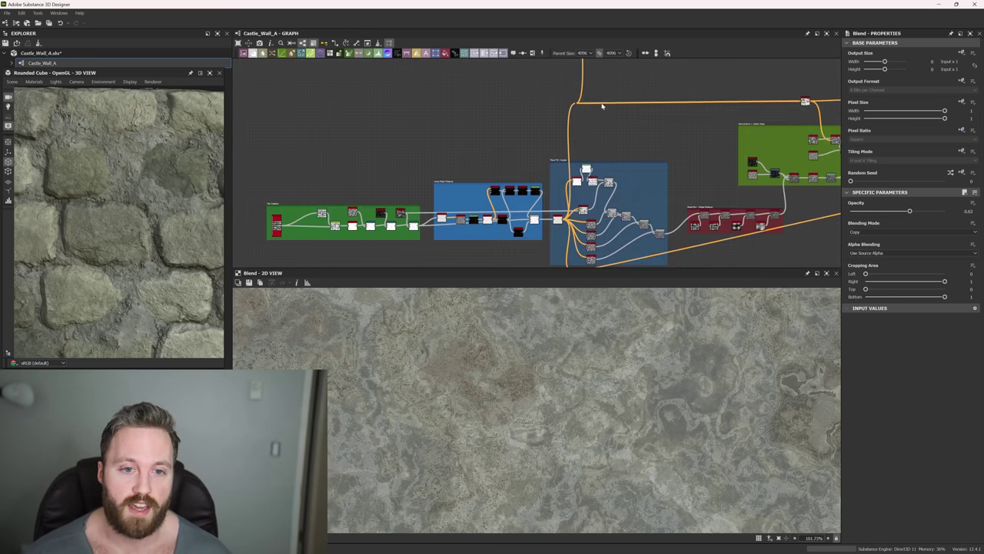
double_click(544, 179)
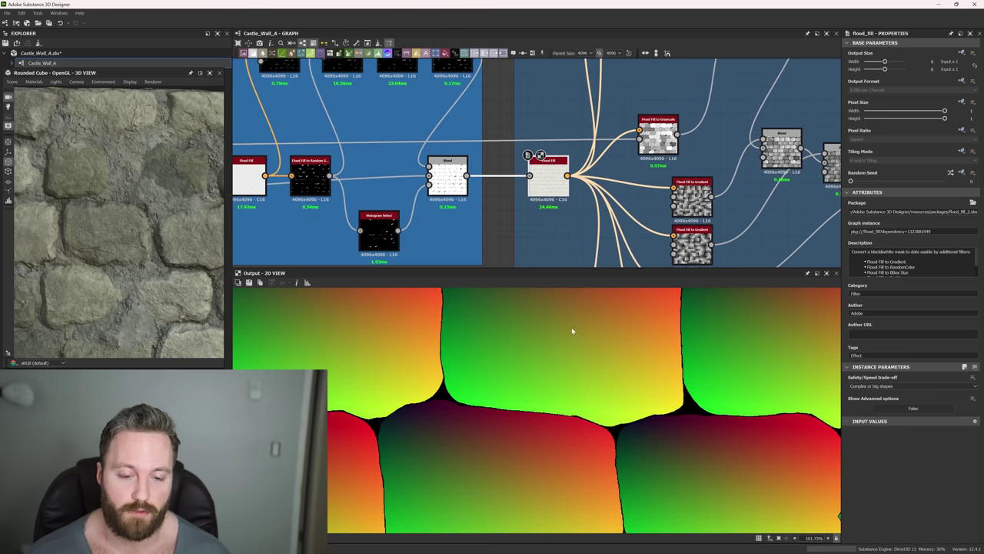
scroll(571, 327, down, 10)
scroll(606, 356, up, 3)
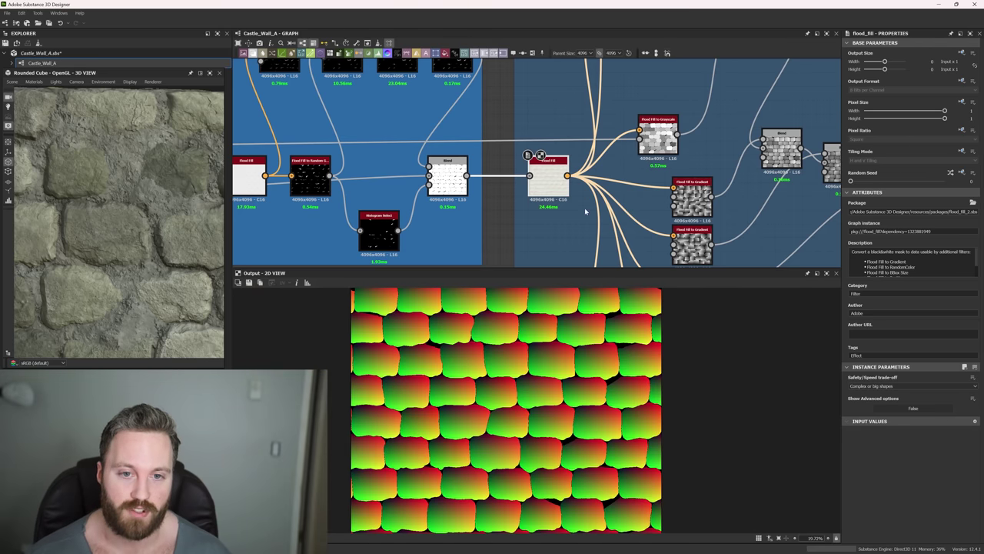
- Follow the Flood Fill connection back to the Color - Base Color Overlay frame and preview the Flood Fill to Color node
middle_drag(658, 115, 575, 229)
scroll(676, 100, down, 4)
middle_drag(677, 100, 565, 239)
middle_drag(663, 137, 564, 241)
scroll(627, 158, down, 3)
middle_drag(626, 155, 403, 186)
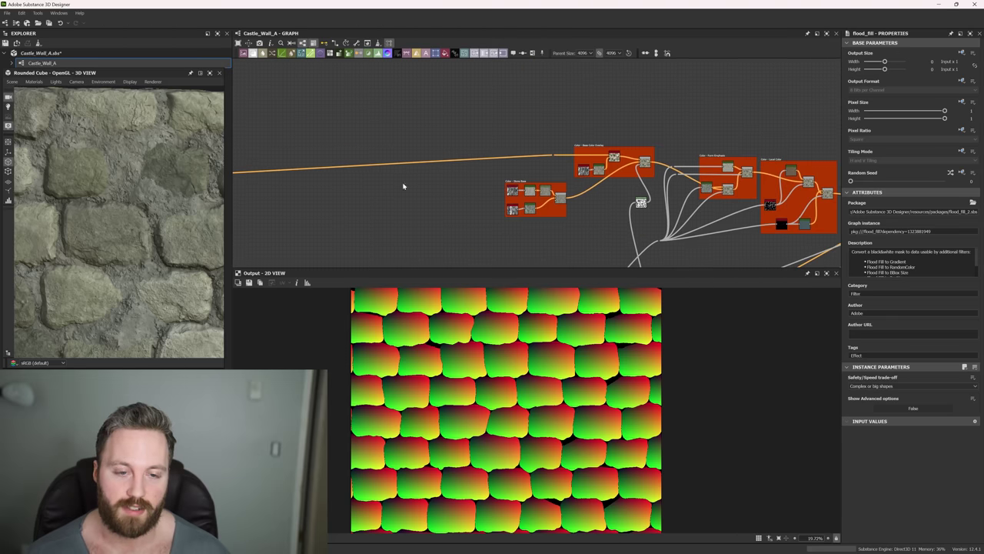
scroll(588, 173, up, 5)
double_click(683, 107)
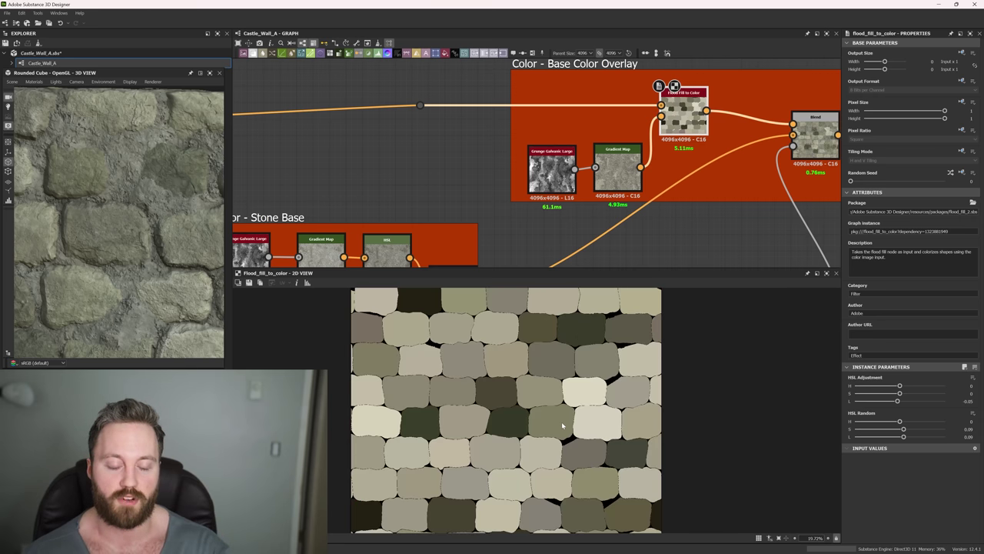
- Nudge the Base Color Overlay's Gradient Map and Grunge Galvanic Large nodes upward, and preview the chain through Flood Fill to Color
drag(617, 167, 611, 158)
drag(545, 167, 545, 158)
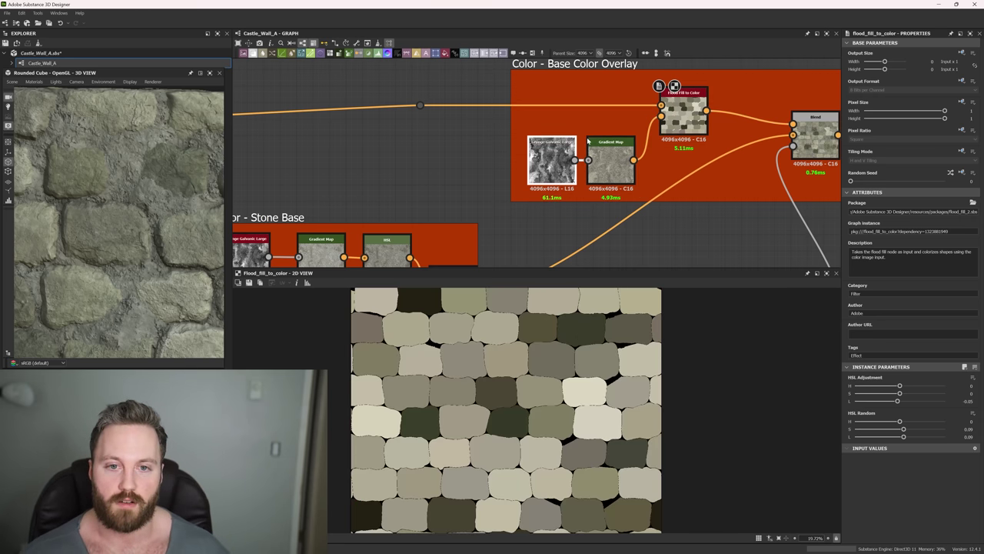
scroll(684, 108, up, 3)
double_click(461, 206)
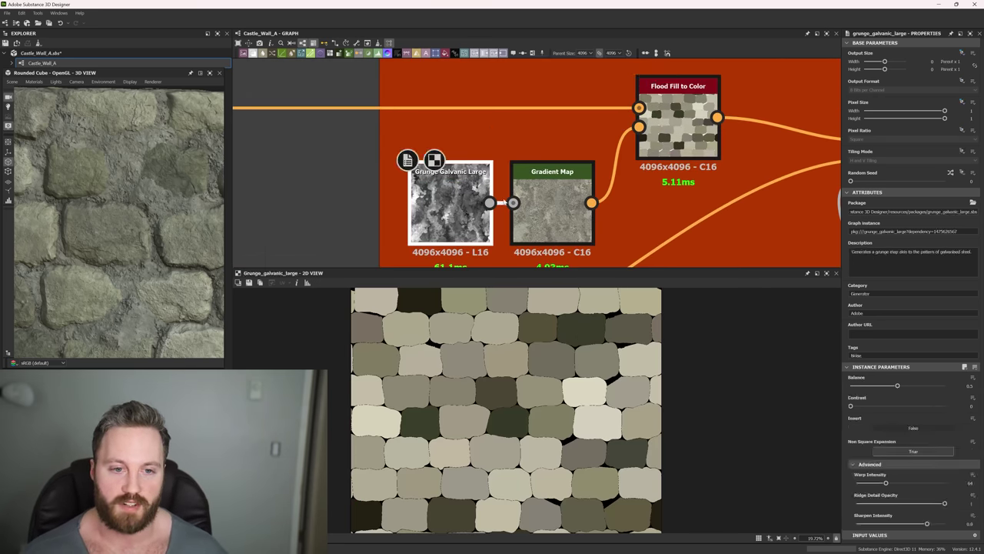
double_click(585, 223)
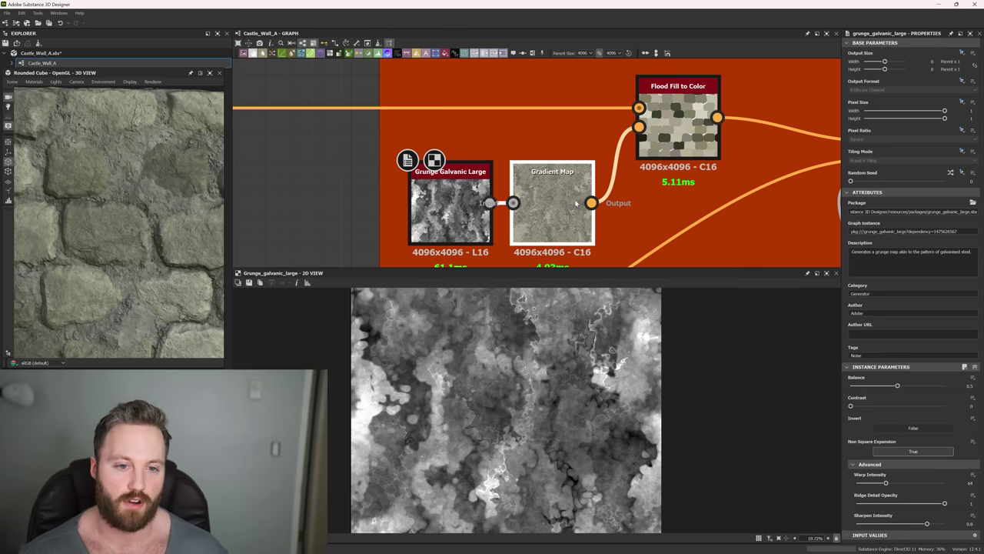
double_click(680, 138)
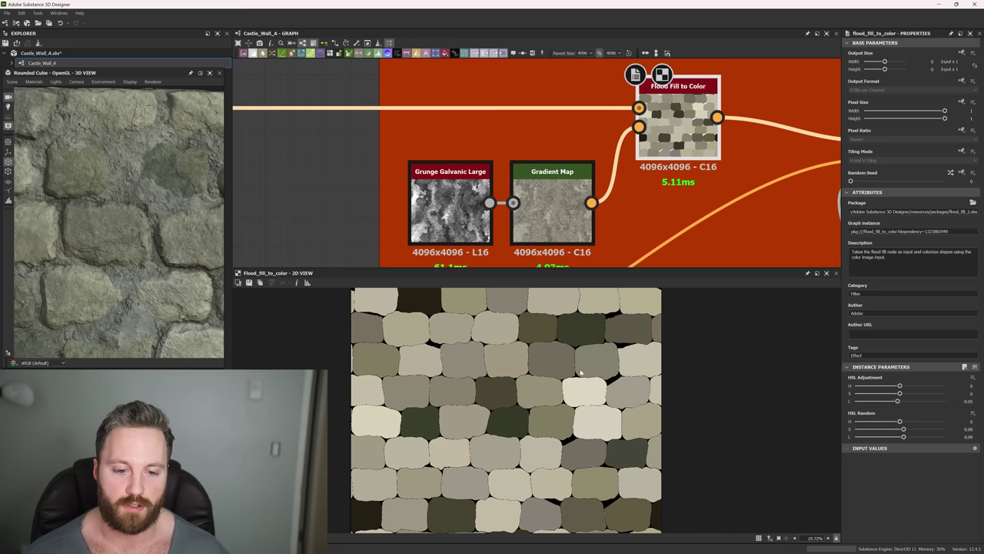
scroll(554, 415, up, 4)
scroll(738, 185, down, 3)
- Preview the Overlay-mode Blend node in the Color - Base Color Overlay frame and inspect the tinted stones up close
middle_drag(749, 196, 618, 176)
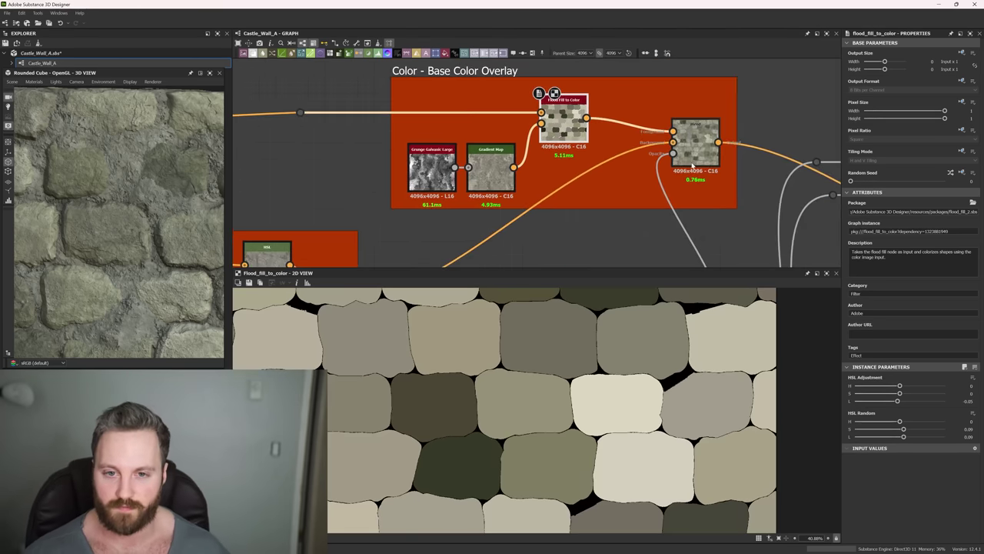
double_click(696, 140)
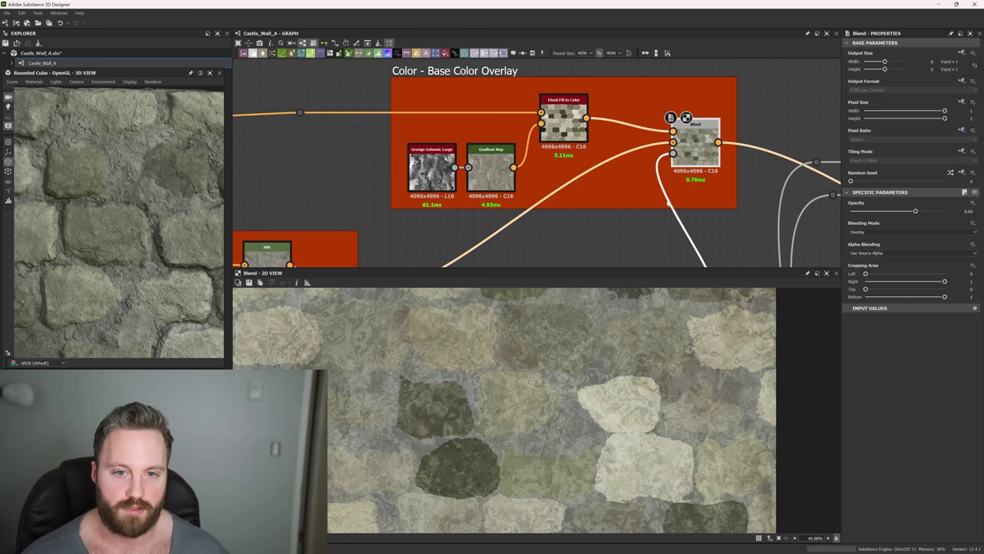
scroll(542, 362, up, 2)
scroll(626, 169, down, 3)
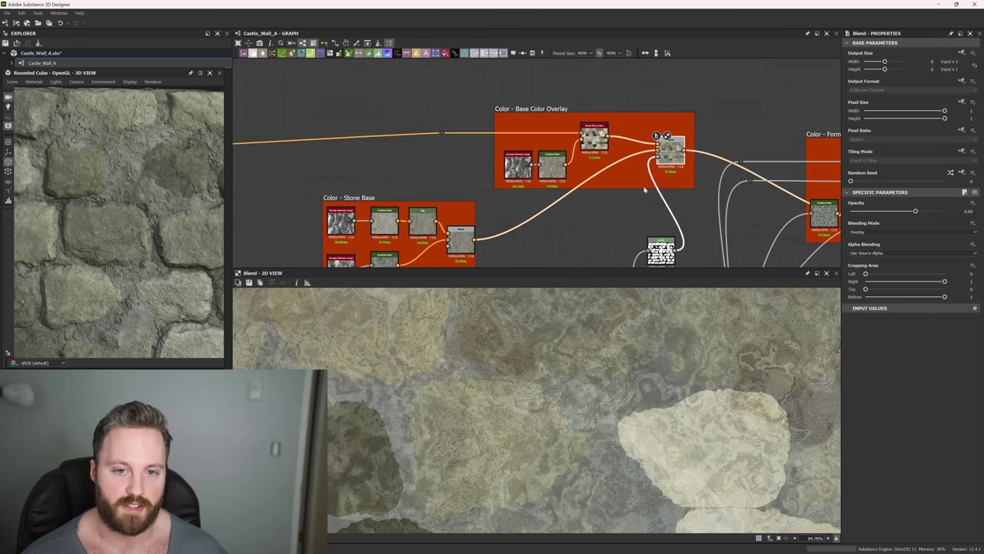
- Shift the Levels node that feeds the Base Color Overlay Blend's opacity slightly to the left
middle_drag(668, 236, 646, 150)
scroll(640, 169, up, 2)
drag(640, 163, 614, 164)
- Trace the Levels node's input back to the Height Mask output of the Mortar Height Blend's Height Blend node
scroll(621, 176, down, 2)
middle_drag(633, 201, 631, 138)
scroll(632, 139, down, 1)
middle_drag(644, 245, 631, 86)
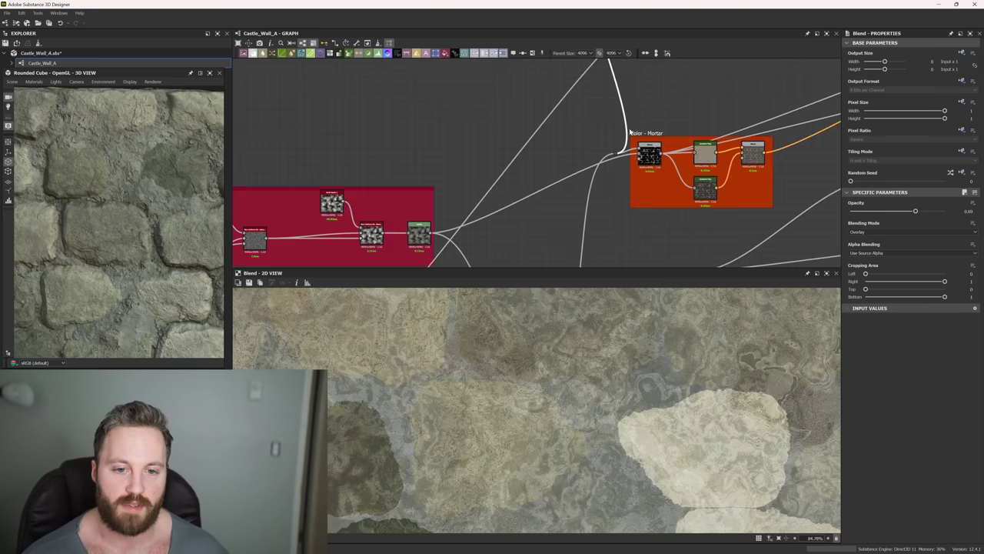
middle_drag(659, 189, 663, 100)
middle_drag(586, 215, 600, 172)
scroll(567, 205, up, 4)
scroll(567, 206, up, 2)
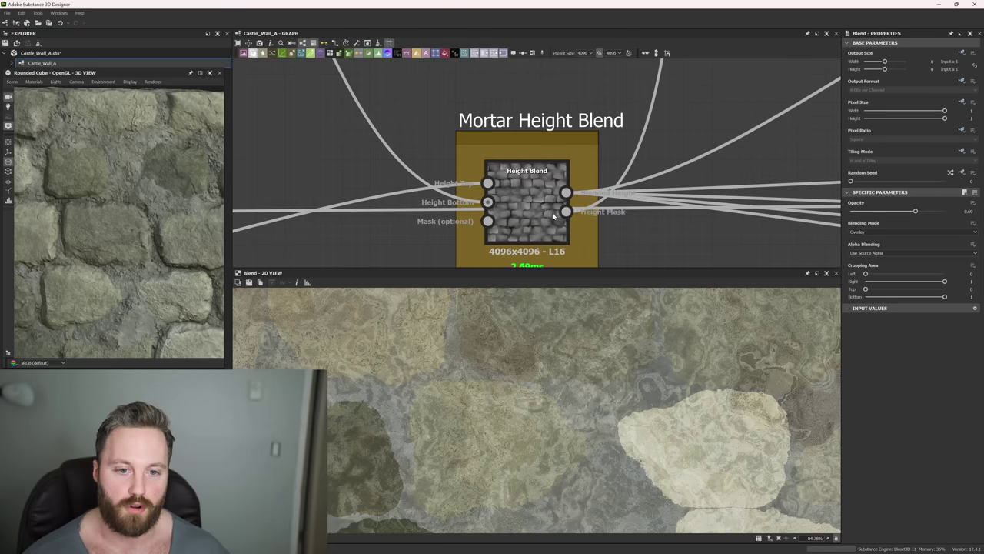
scroll(619, 160, down, 3)
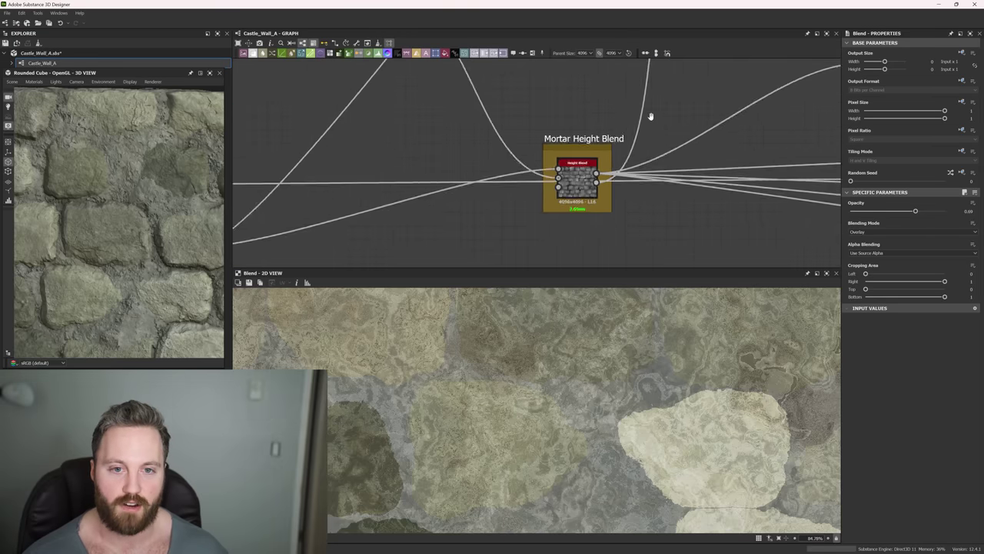
- Preview the Levels mask feeding the Base Color Overlay Blend, invert its levels and switch them back
middle_drag(650, 116, 608, 255)
middle_drag(642, 146, 609, 241)
middle_drag(639, 69, 589, 302)
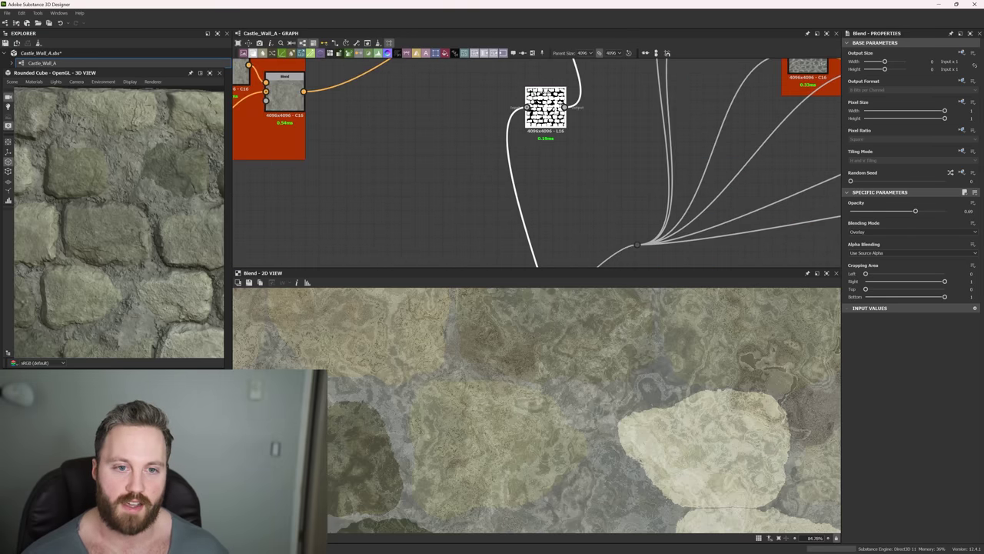
double_click(545, 108)
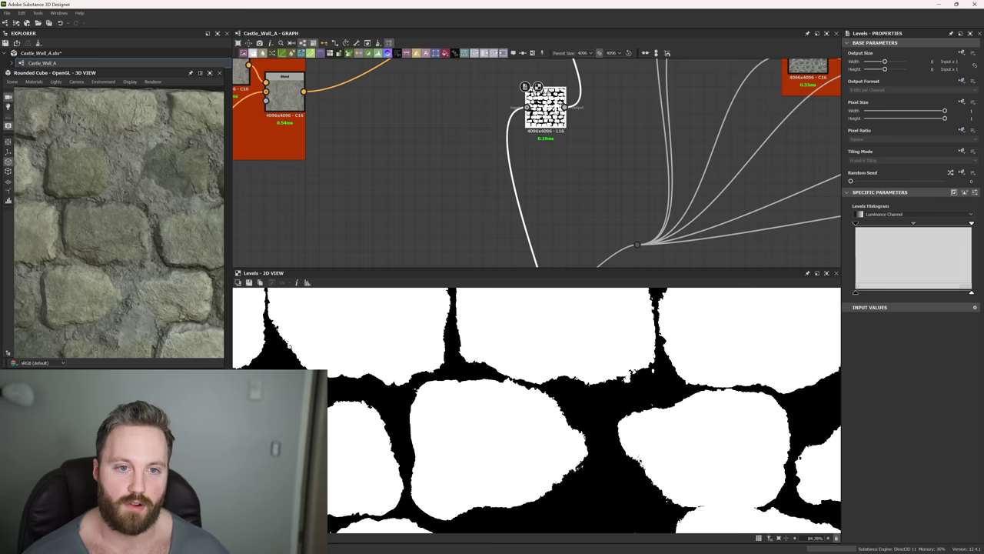
click(954, 194)
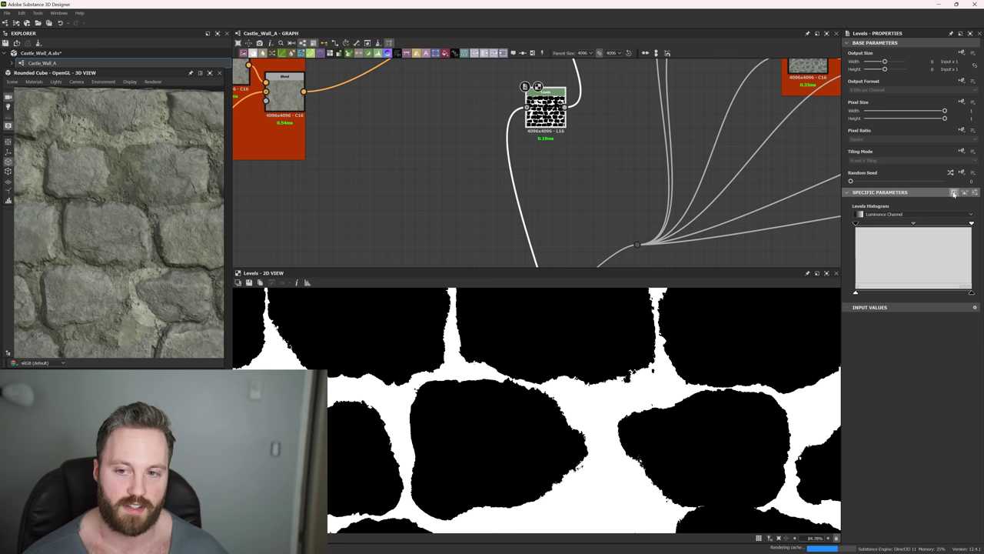
click(954, 194)
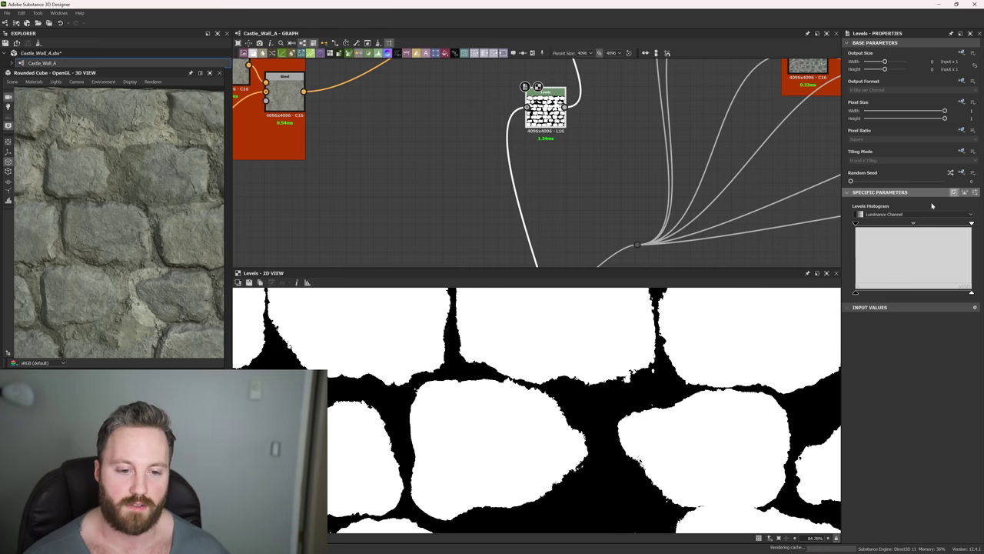
- Preview the Base Color Overlay Blend again and review how the Levels mask feeds its opacity
scroll(646, 389, down, 4)
middle_drag(617, 109, 597, 213)
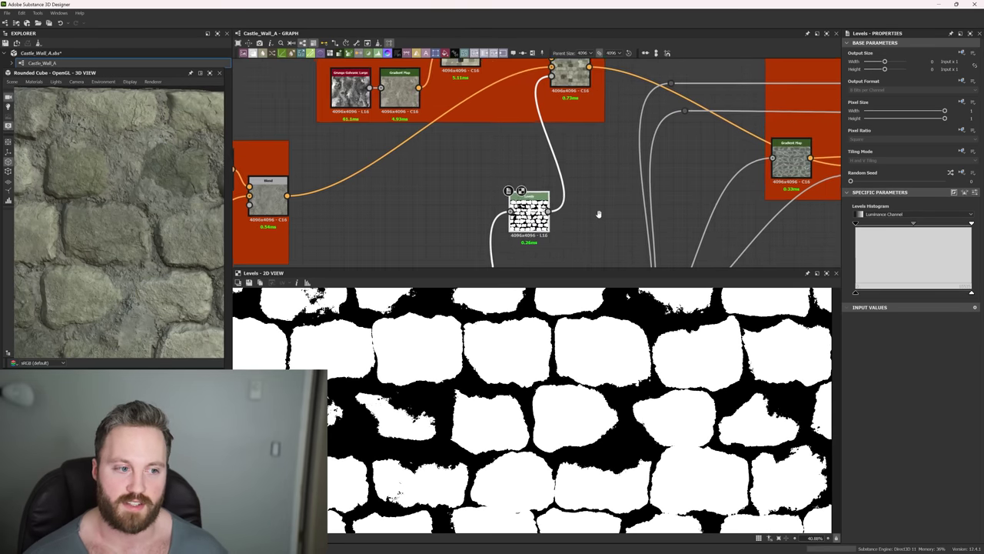
double_click(564, 94)
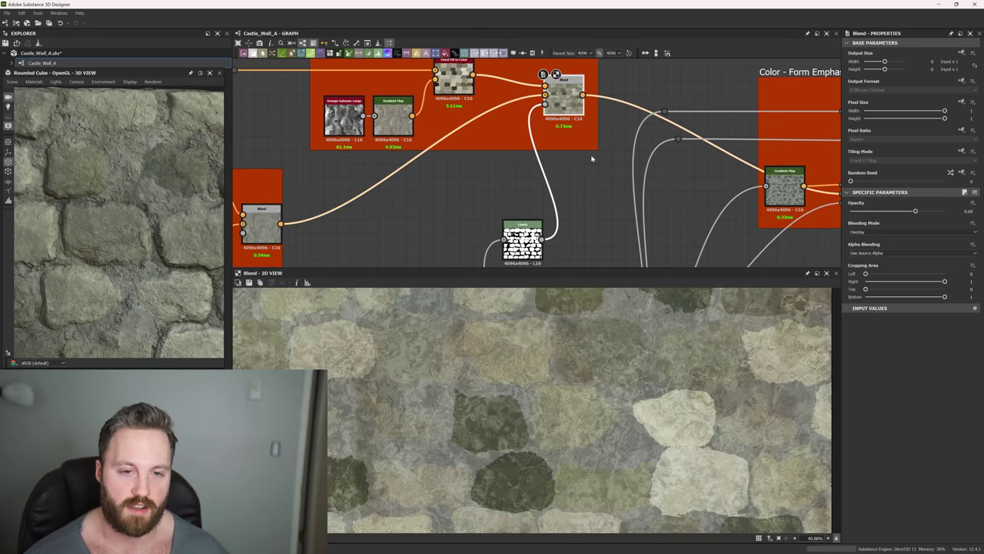
scroll(552, 222, up, 5)
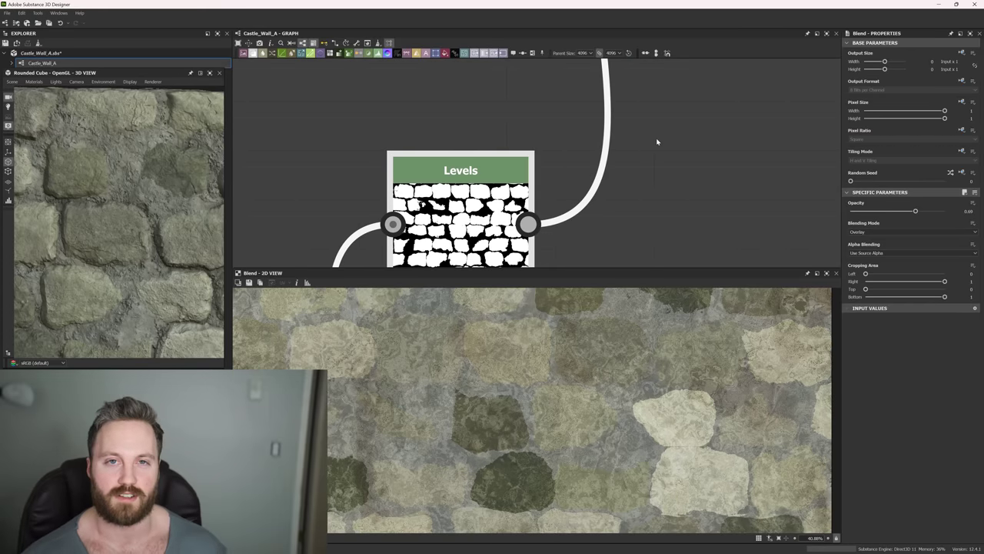
scroll(656, 115, down, 6)
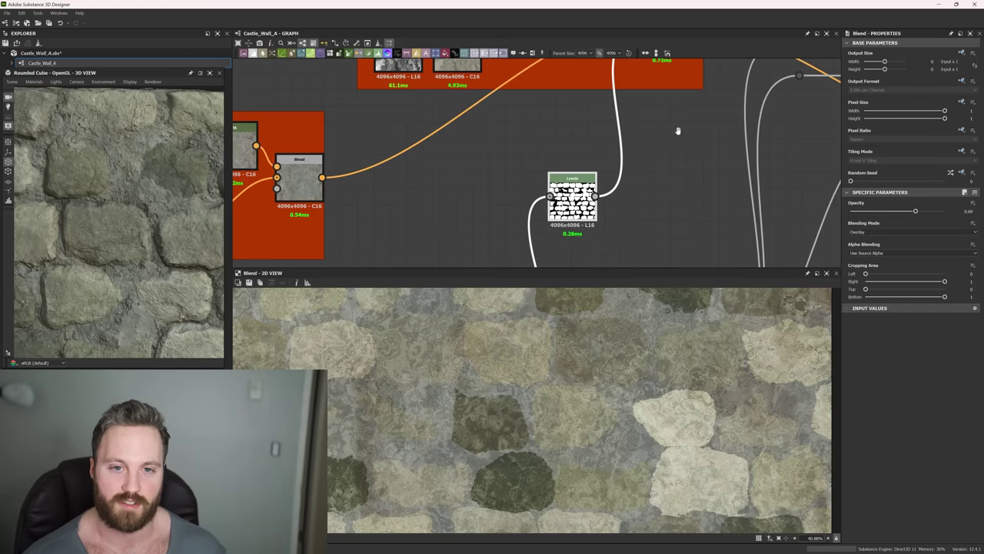
middle_drag(576, 206, 542, 56)
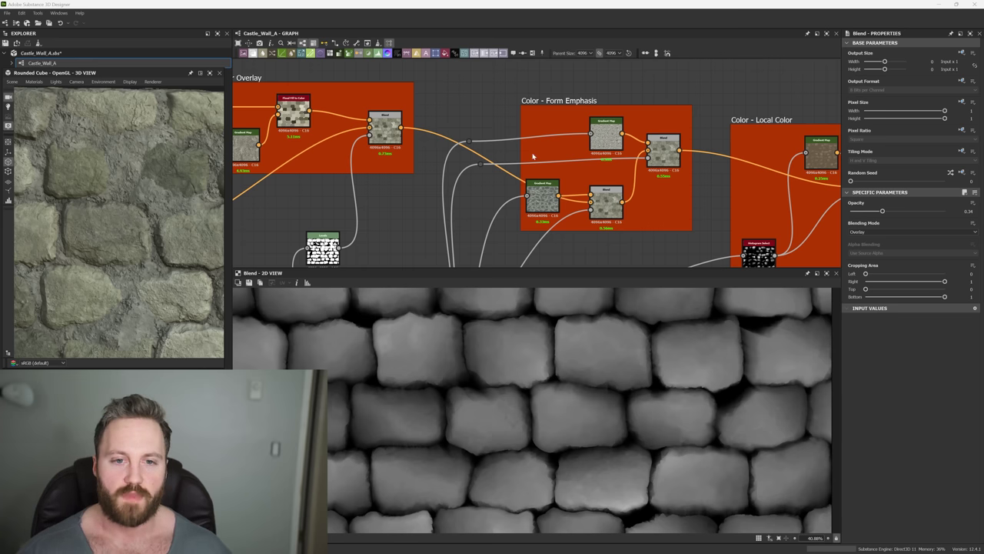
- Trace the Color - Form Emphasis Gradient Map's input back to the Concrete Overlay frame and preview that frame's final Blend node
scroll(605, 178, up, 3)
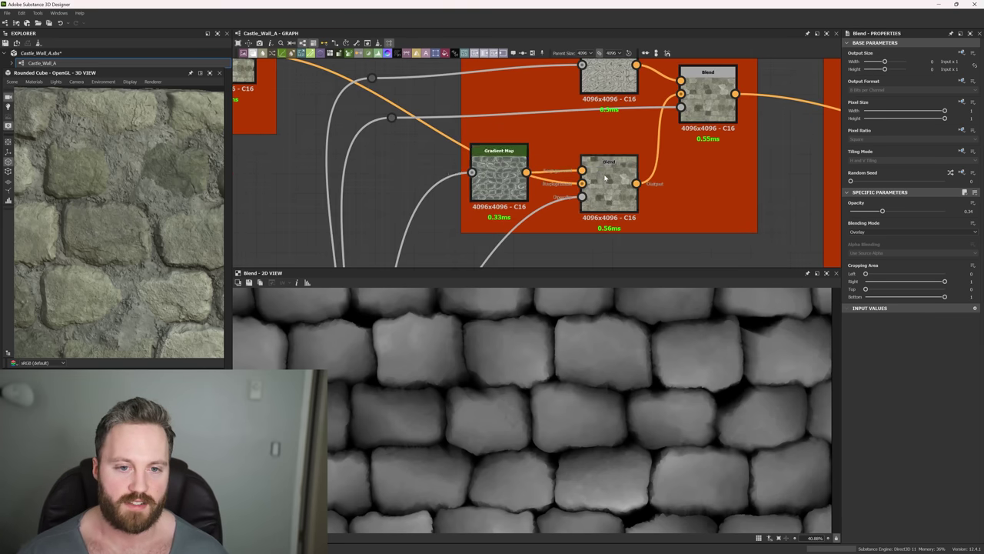
double_click(499, 166)
scroll(587, 140, down, 5)
scroll(587, 141, up, 4)
middle_drag(524, 190, 604, 73)
middle_drag(532, 187, 715, 61)
scroll(540, 178, up, 4)
double_click(498, 200)
middle_drag(650, 185, 625, 182)
scroll(624, 178, down, 5)
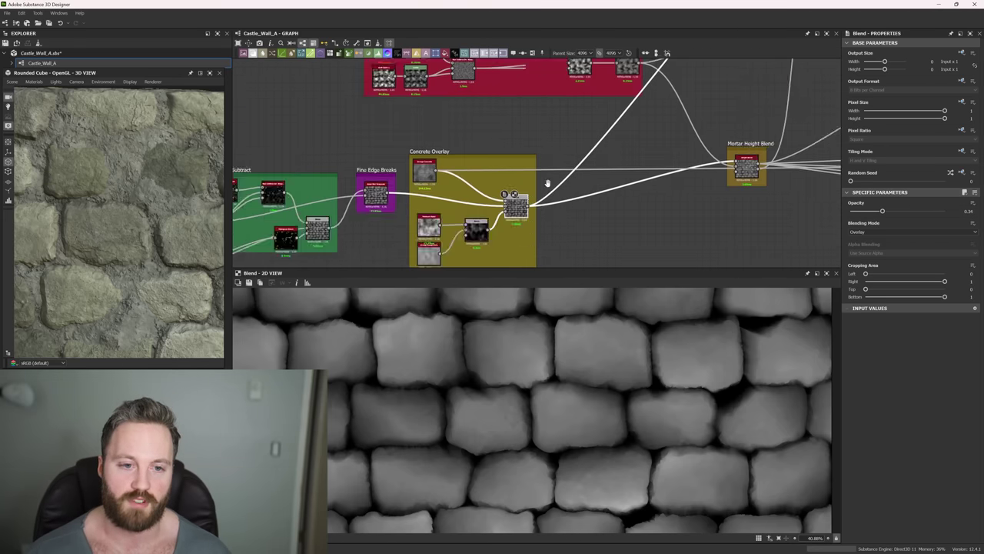
- Return from the Concrete Overlay frame to Color - Form Emphasis and preview the Gradient Map feeding its lower Blend node
middle_drag(594, 130, 530, 215)
middle_drag(584, 156, 505, 236)
middle_drag(654, 98, 590, 138)
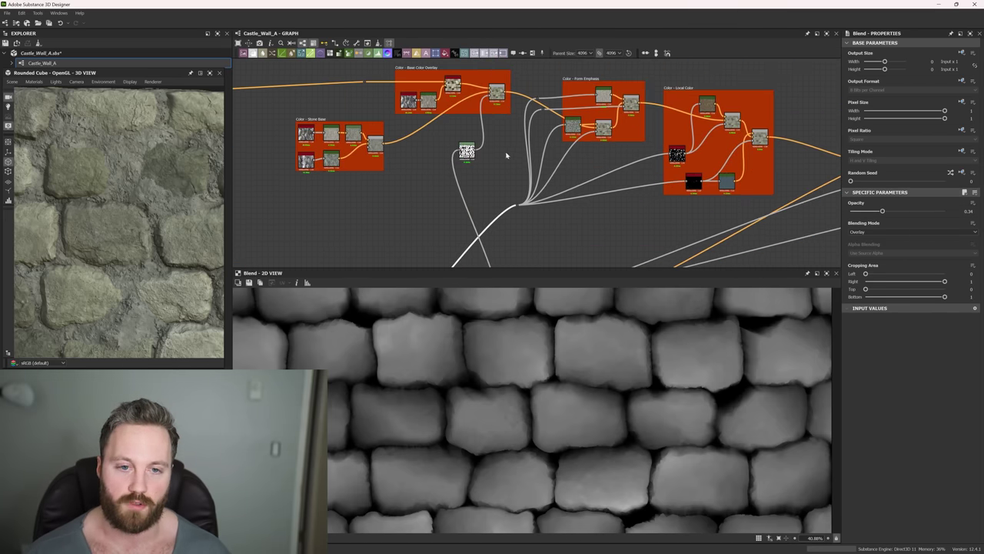
middle_drag(505, 155, 592, 222)
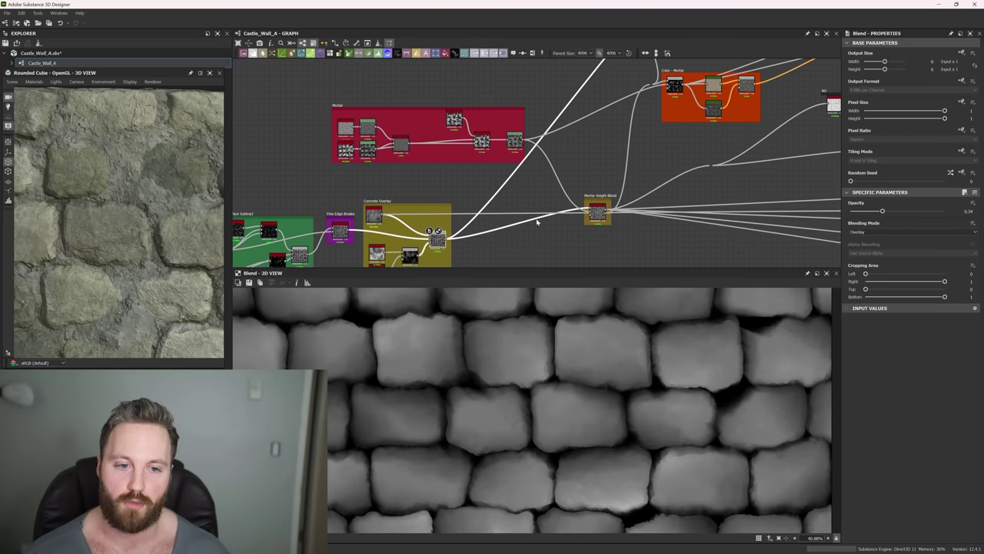
middle_drag(636, 100, 582, 224)
middle_drag(613, 120, 612, 123)
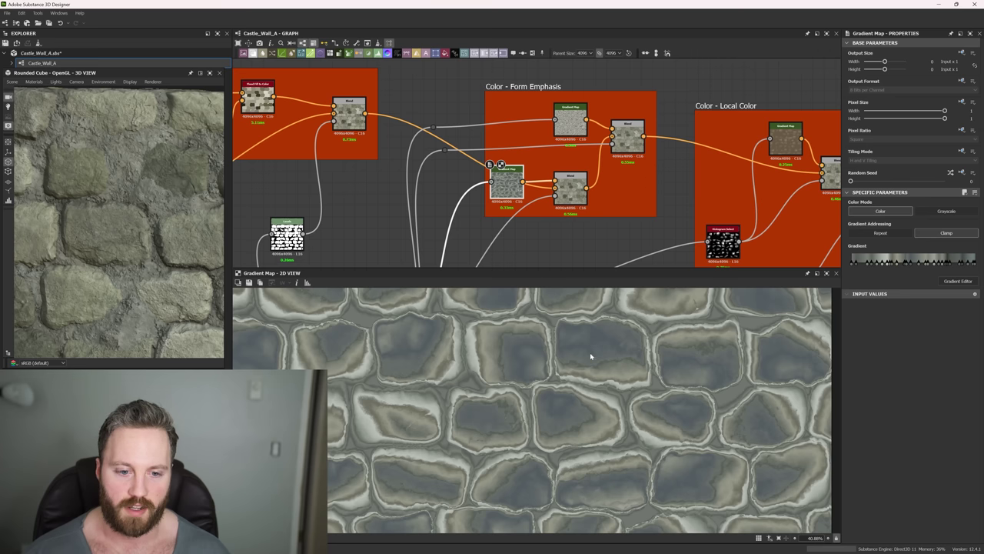
scroll(564, 426, up, 3)
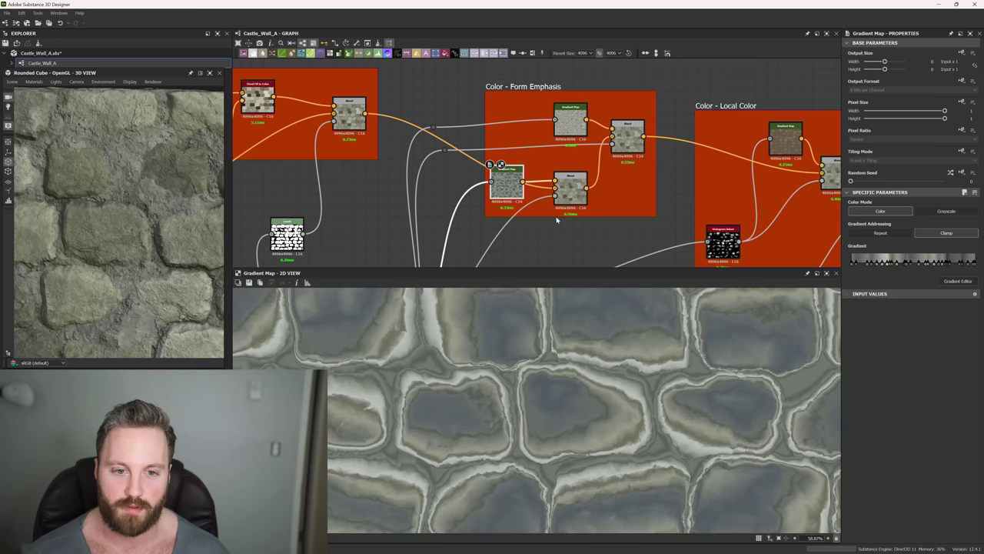
- Preview the lower Blend in Color - Form Emphasis, test its opacity at 0 and undo the change
double_click(567, 196)
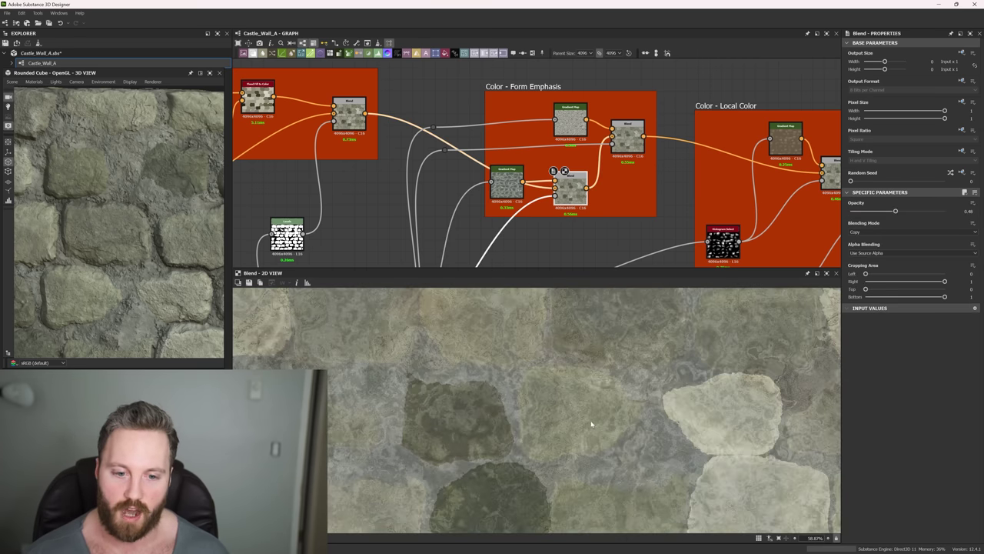
scroll(591, 423, up, 4)
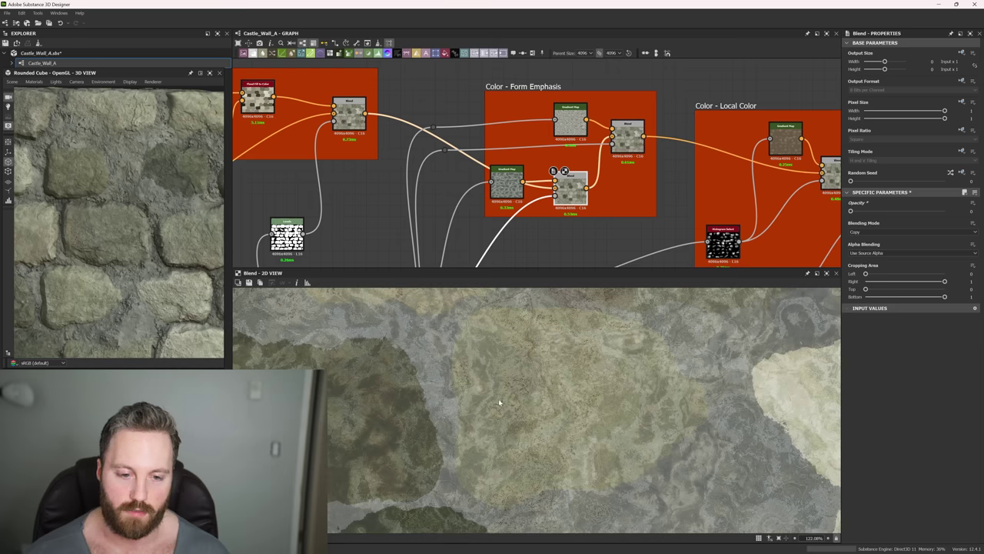
key(ctrl+z)
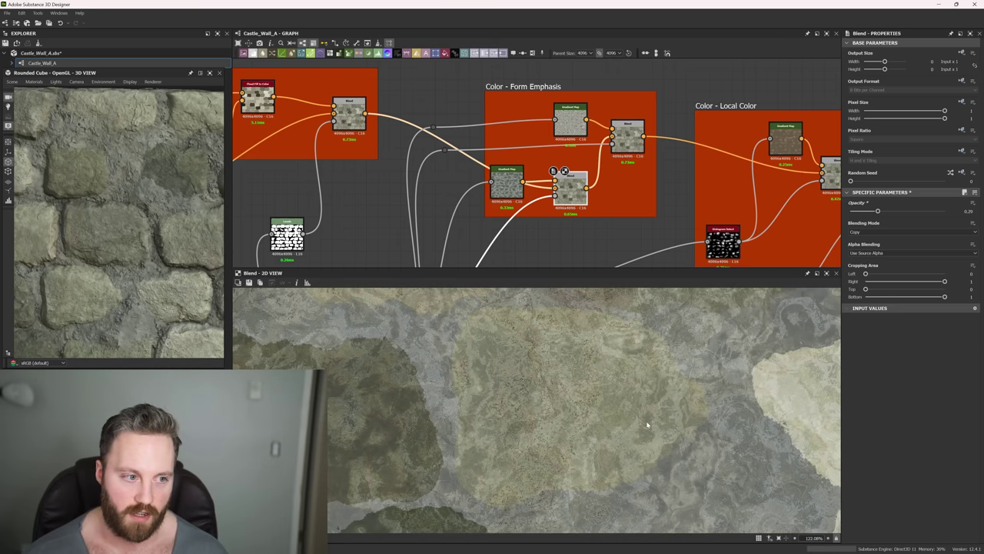
- Preview the upper Gradient Map in Color - Form Emphasis and the frame's final Blend node
double_click(571, 142)
middle_drag(655, 151, 637, 172)
double_click(575, 129)
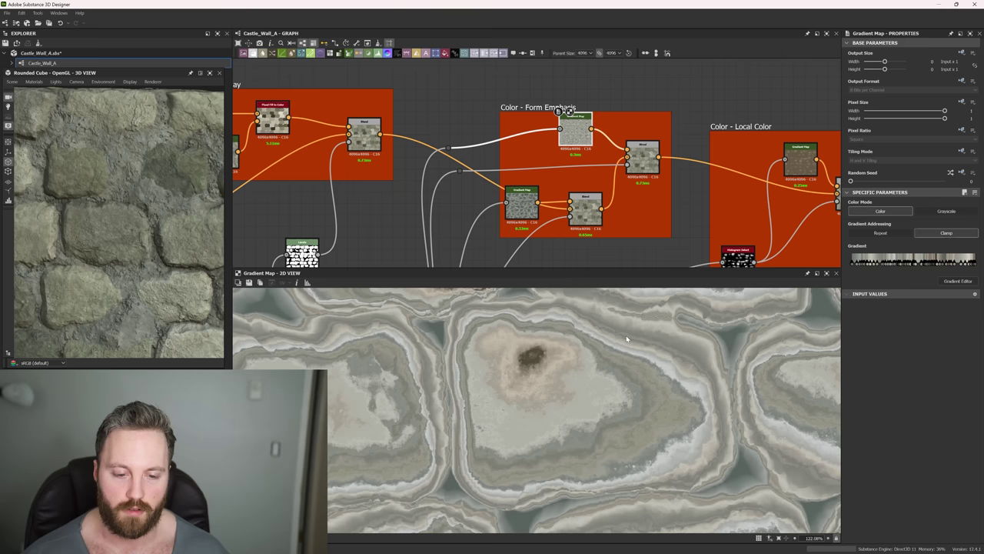
scroll(567, 404, down, 2)
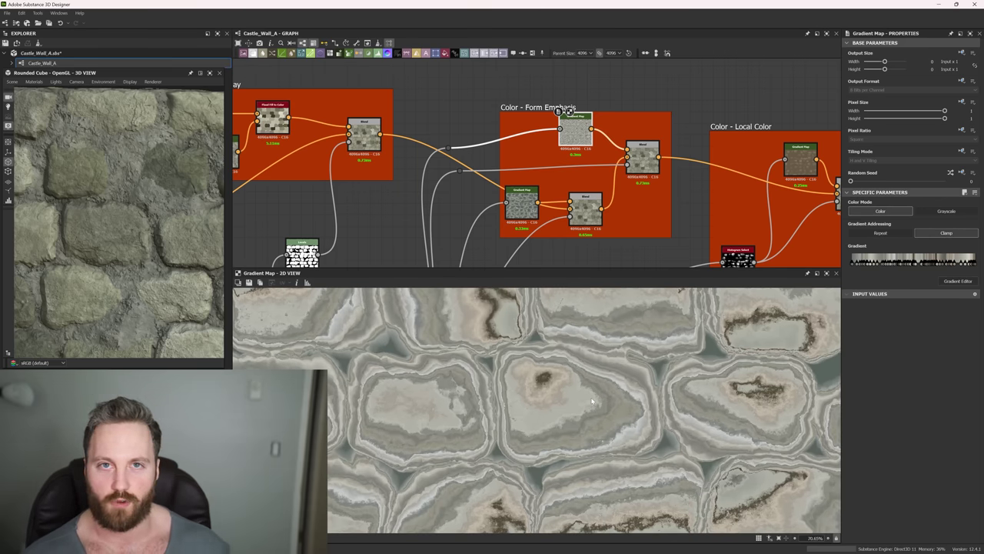
click(642, 156)
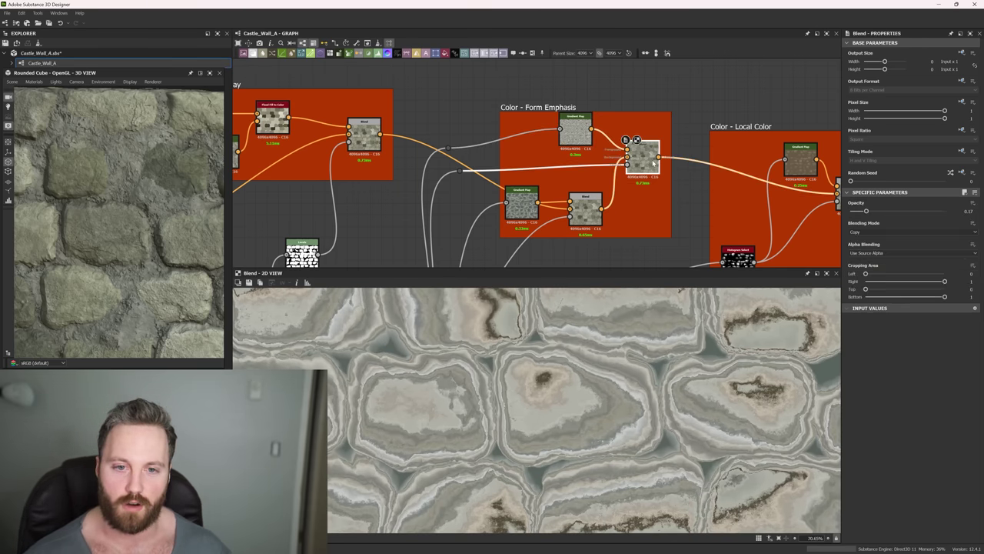
middle_drag(719, 166, 555, 145)
middle_drag(671, 207, 665, 155)
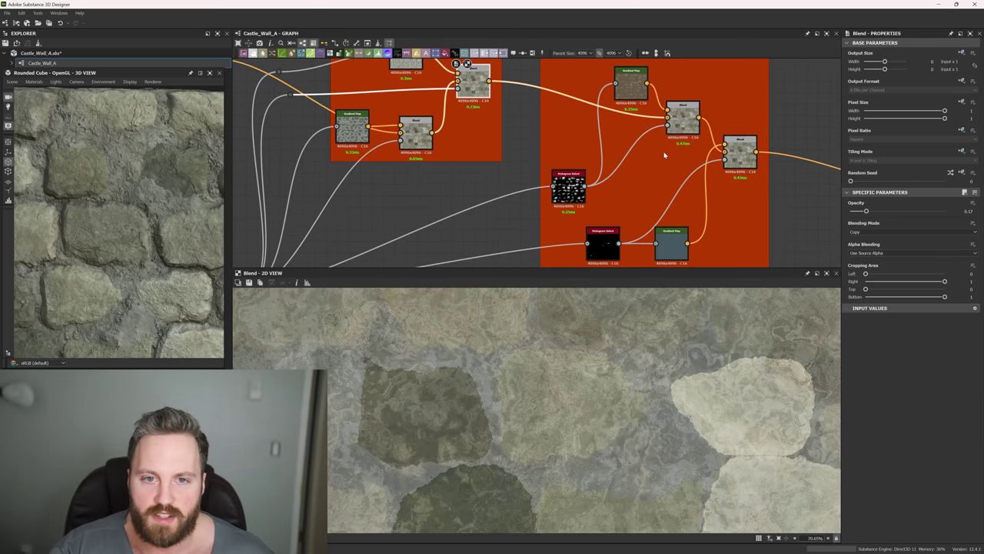
- Inspect the shared height input of Color - Local Color and preview the frame's two Histogram Select masks
scroll(632, 153, down, 3)
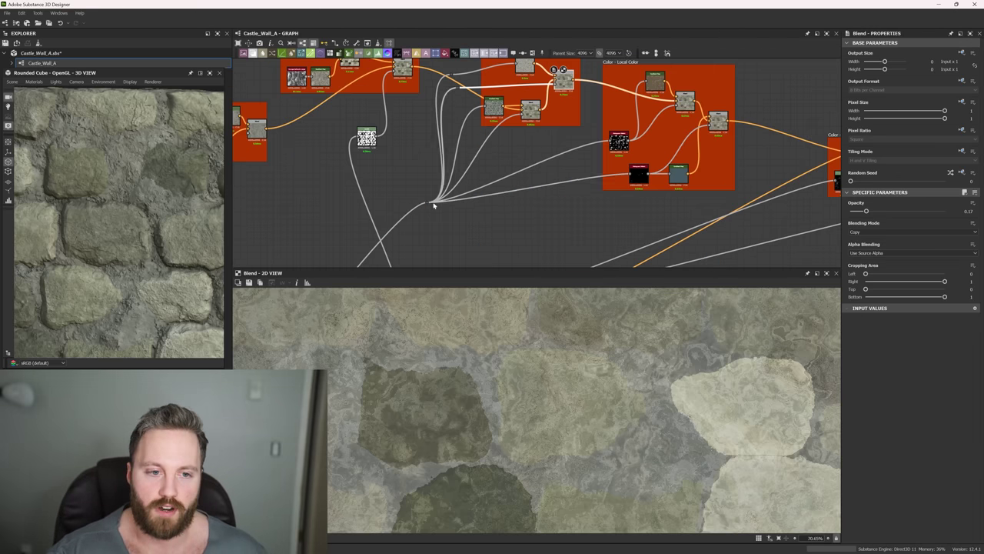
scroll(426, 203, up, 3)
middle_drag(659, 125, 518, 168)
click(625, 144)
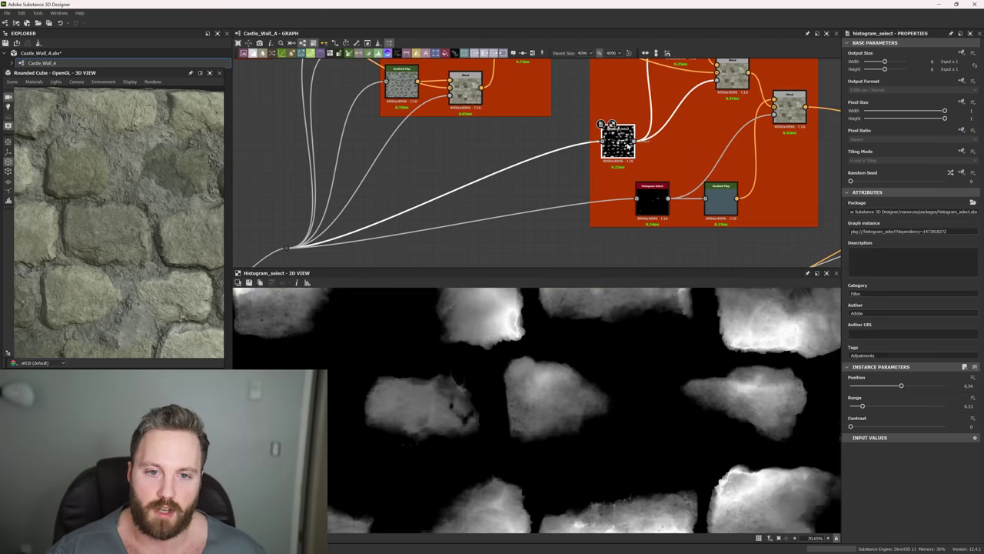
click(651, 199)
scroll(646, 402, down, 4)
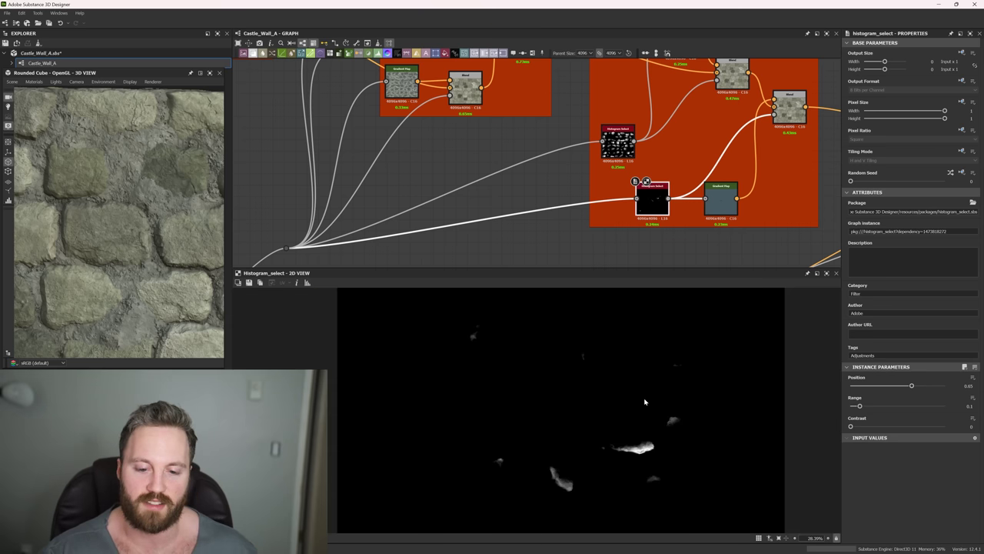
- Preview the brown Gradient Map in Color - Local Color and the first Blend node it feeds
key(f)
middle_drag(642, 123, 623, 186)
click(661, 103)
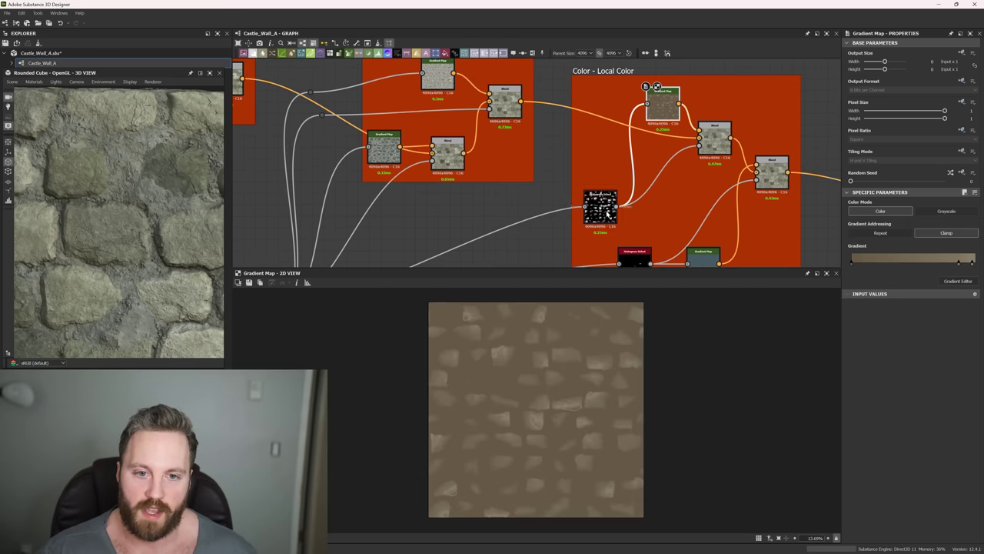
scroll(677, 151, up, 2)
click(714, 138)
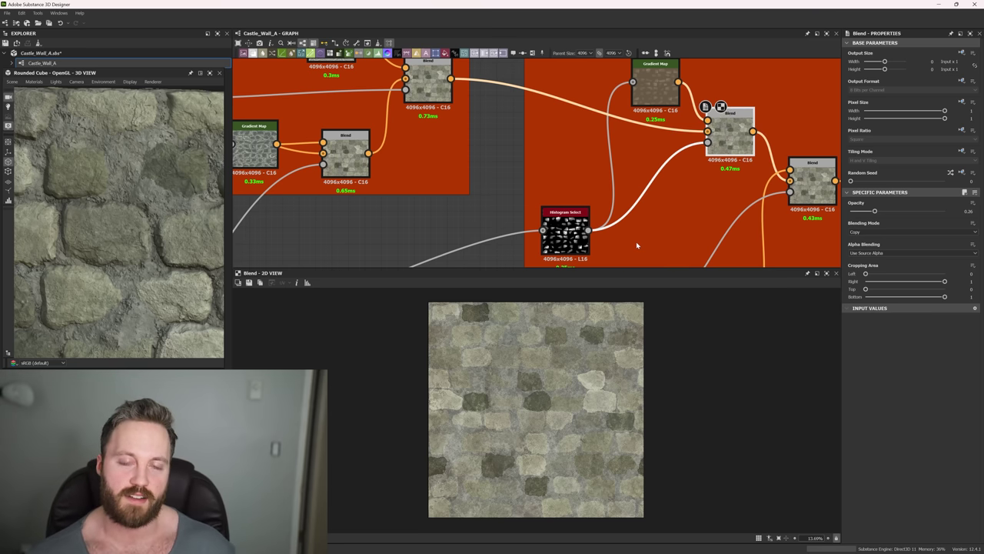
- Compare the final Form Emphasis Blend with the first Local Color Blend at close range
click(432, 97)
scroll(512, 378, up, 4)
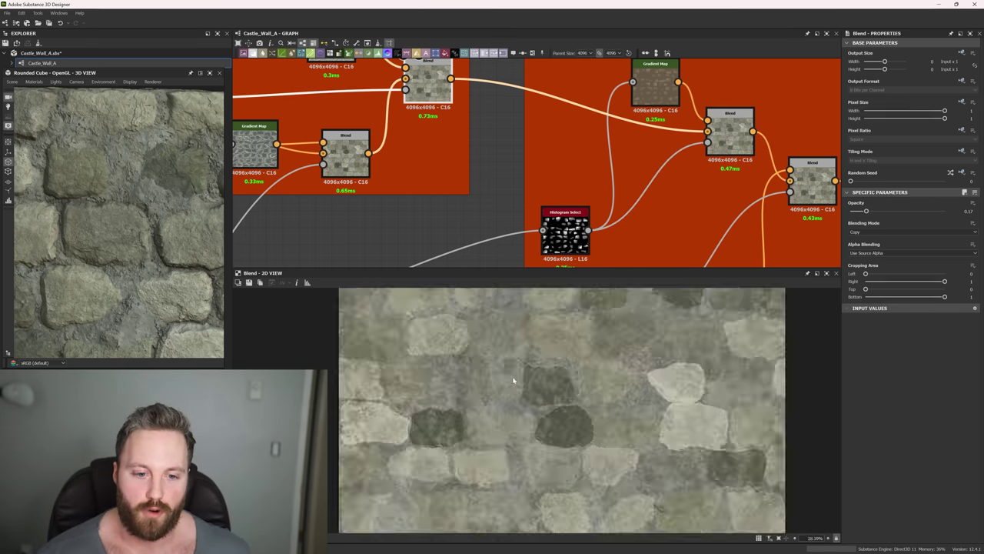
middle_drag(619, 359, 549, 356)
scroll(548, 356, up, 4)
double_click(731, 127)
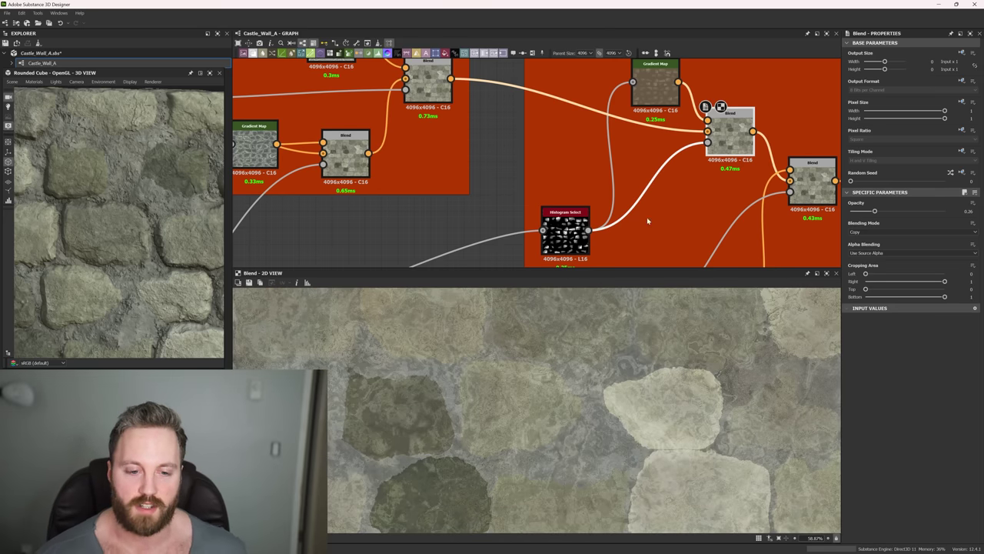
- Preview the final Blend of Color - Local Color and compare it with the Blend before it
middle_drag(647, 221, 547, 223)
click(708, 198)
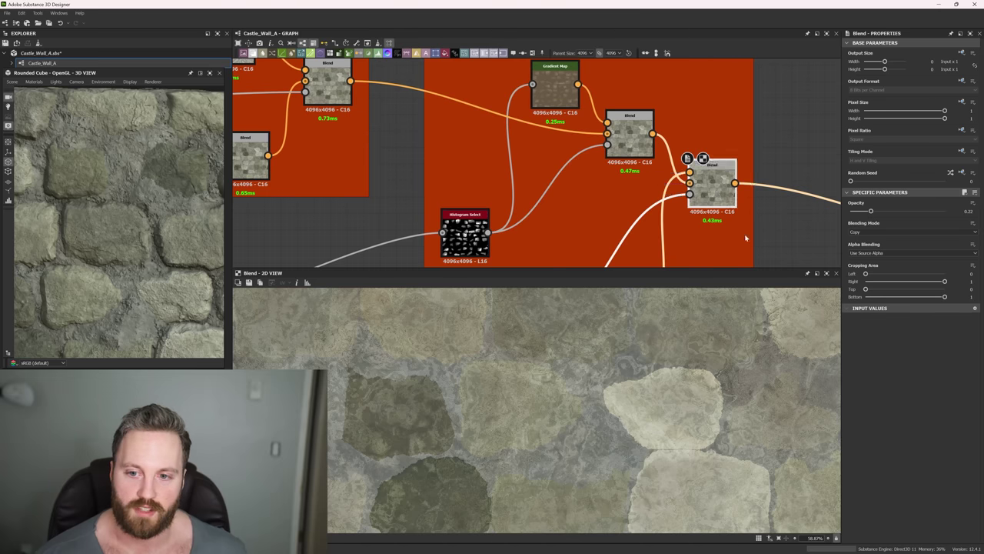
middle_drag(716, 190, 628, 117)
scroll(673, 396, down, 4)
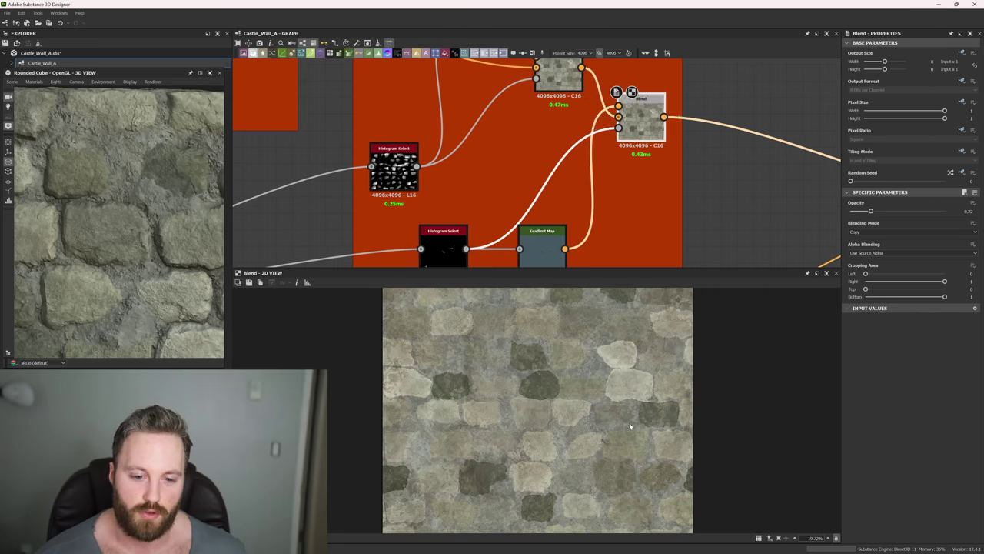
double_click(443, 250)
scroll(579, 389, up, 3)
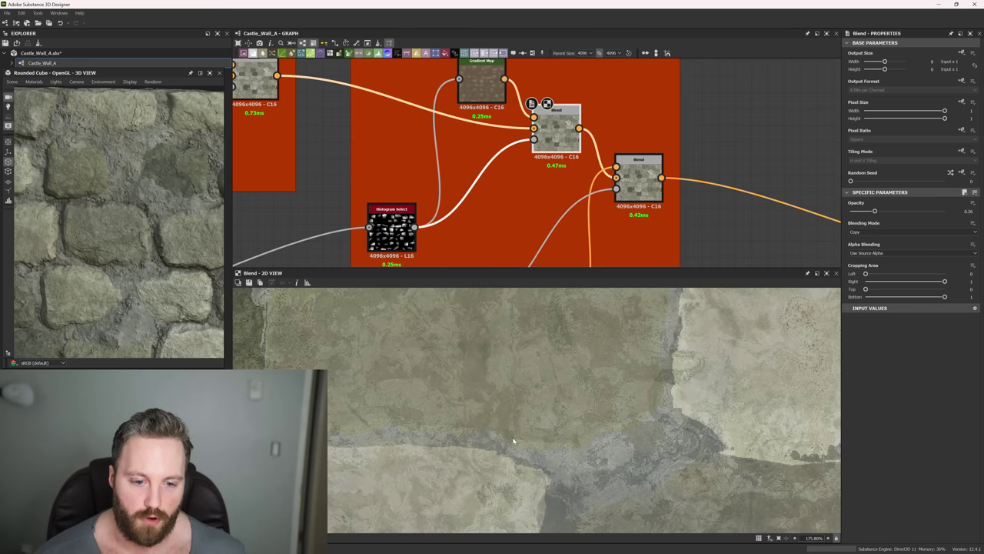
click(638, 179)
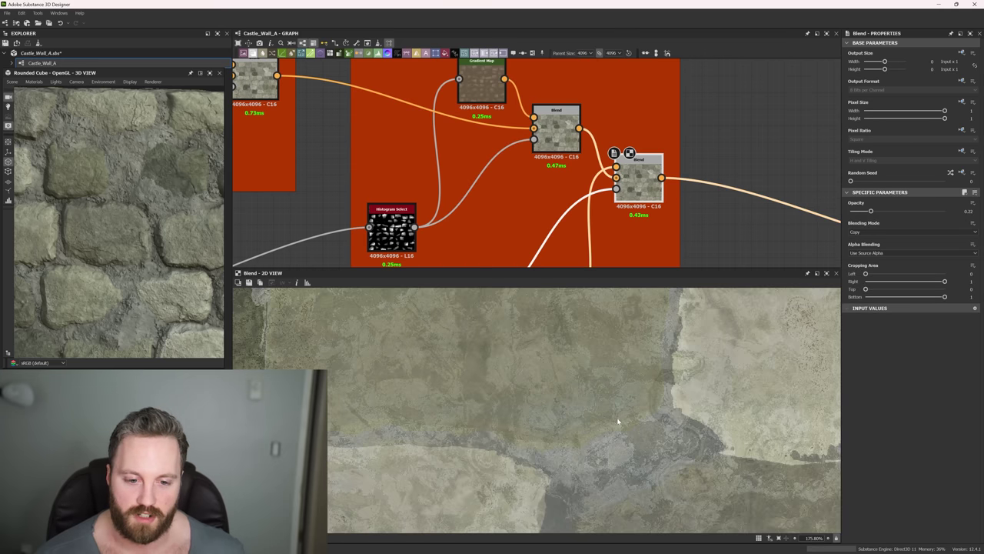
- Trace the Color - Mortar Blend frame's input back to the Color - Mortar frame and preview that frame's final Blend
scroll(630, 193, down, 5)
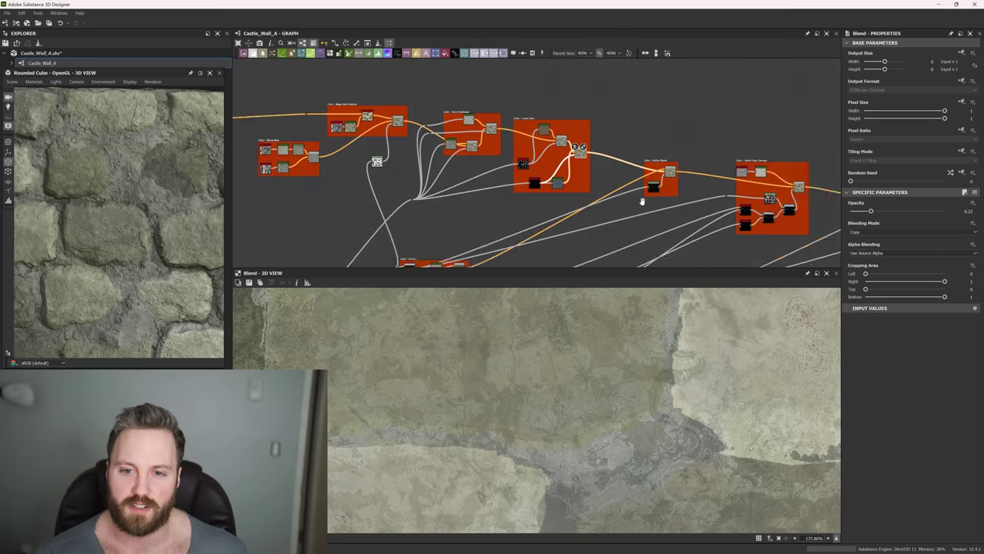
scroll(615, 181, up, 2)
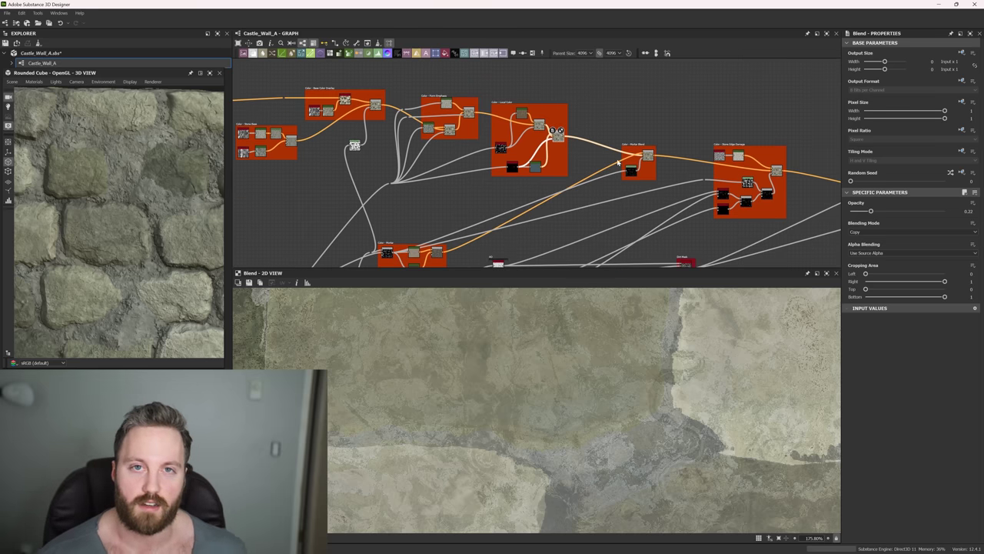
scroll(645, 175, up, 2)
scroll(644, 166, up, 3)
drag(467, 88, 708, 258)
scroll(628, 197, down, 4)
click(512, 243)
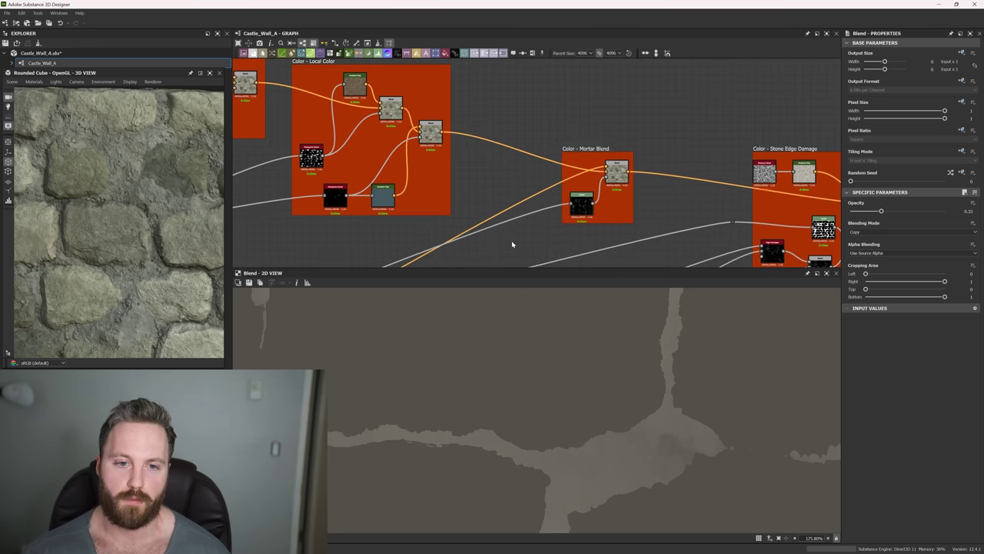
middle_drag(497, 240, 643, 131)
middle_drag(450, 219, 635, 113)
middle_drag(492, 195, 654, 172)
scroll(644, 150, up, 3)
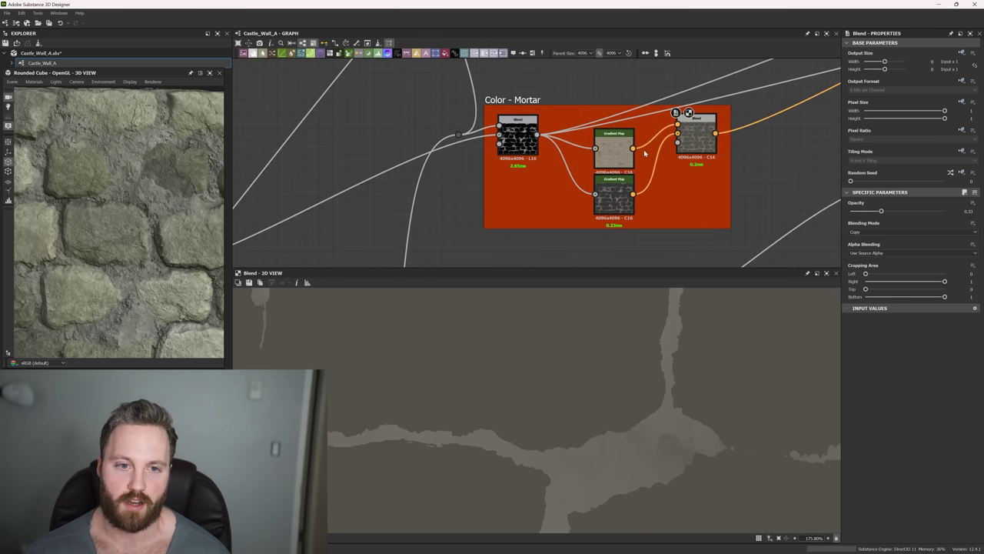
- Preview the Color - Mortar frame's Subtract Blend mask, its upper Gradient Map and its final Blend
click(519, 139)
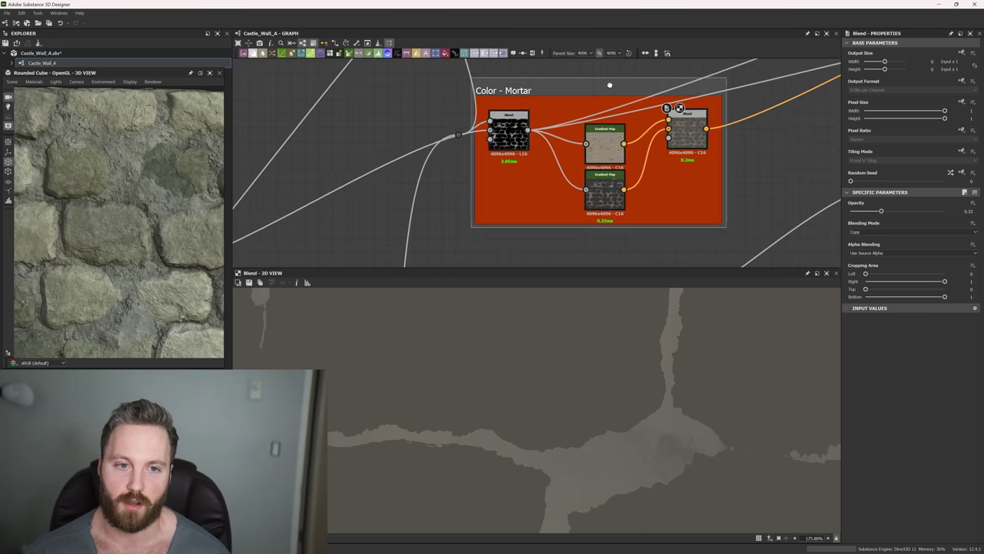
scroll(514, 142, up, 3)
double_click(501, 153)
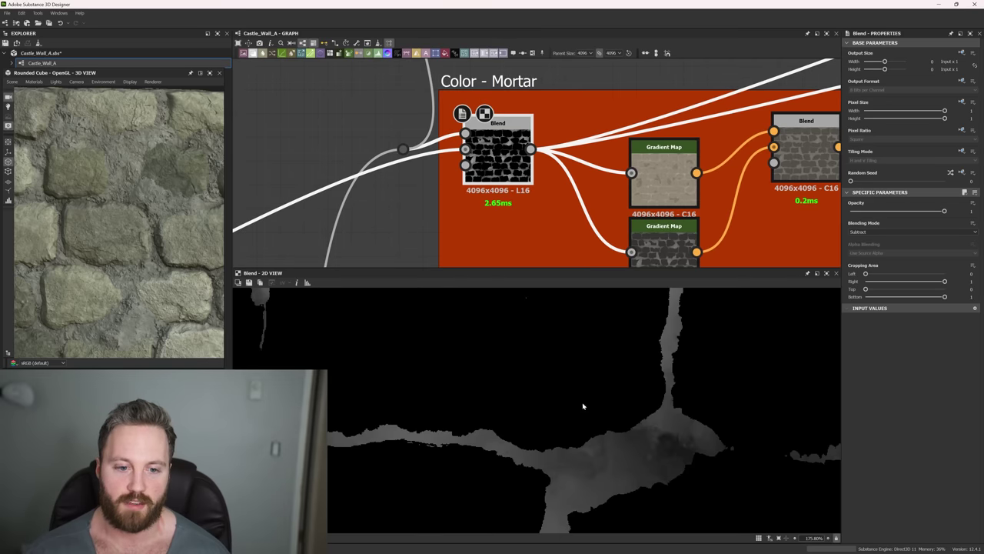
scroll(581, 406, down, 6)
middle_drag(590, 192, 465, 166)
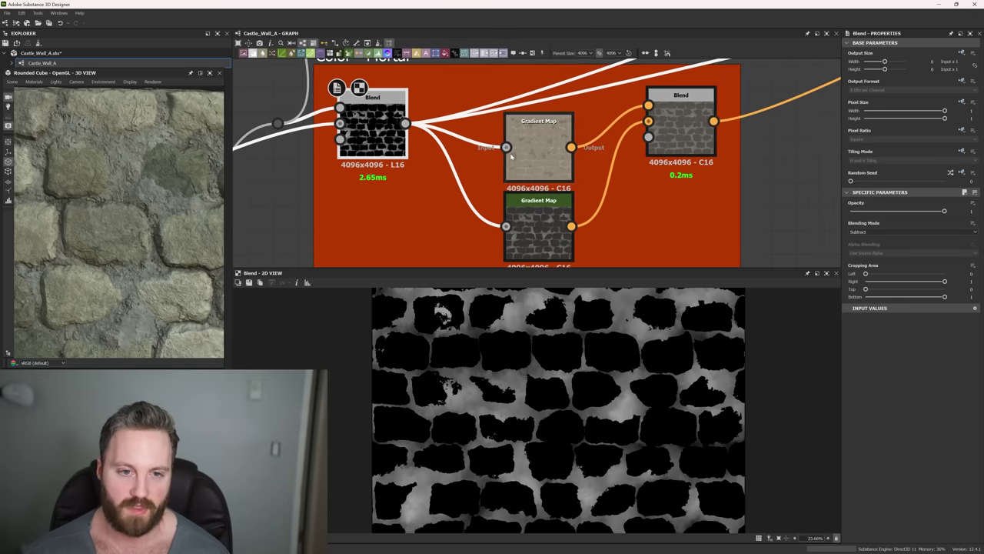
double_click(538, 158)
double_click(681, 127)
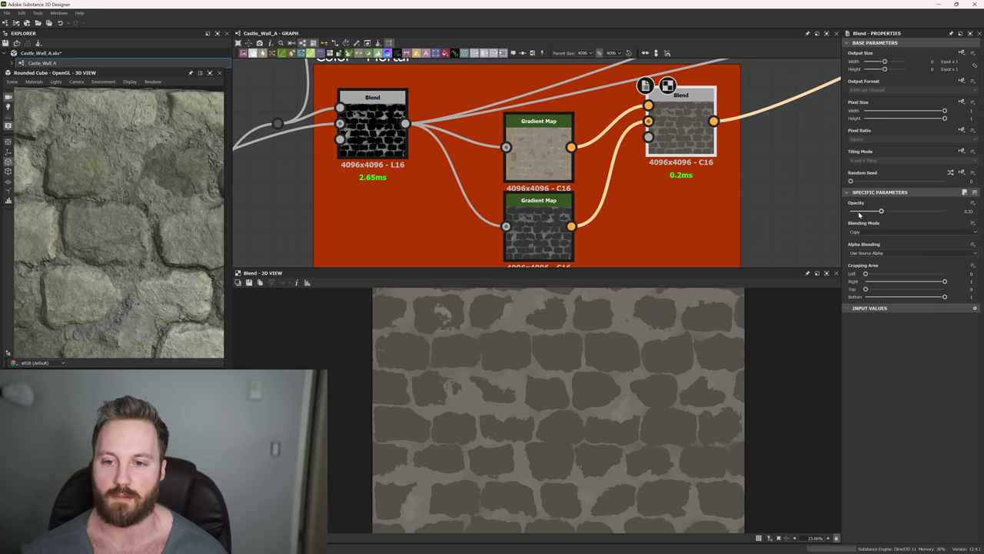
- Follow the Color - Mortar output to the Color - Mortar Blend frame and preview its Blend node
middle_drag(792, 94, 700, 174)
scroll(700, 174, down, 5)
middle_drag(757, 104, 532, 253)
scroll(693, 173, up, 3)
double_click(693, 173)
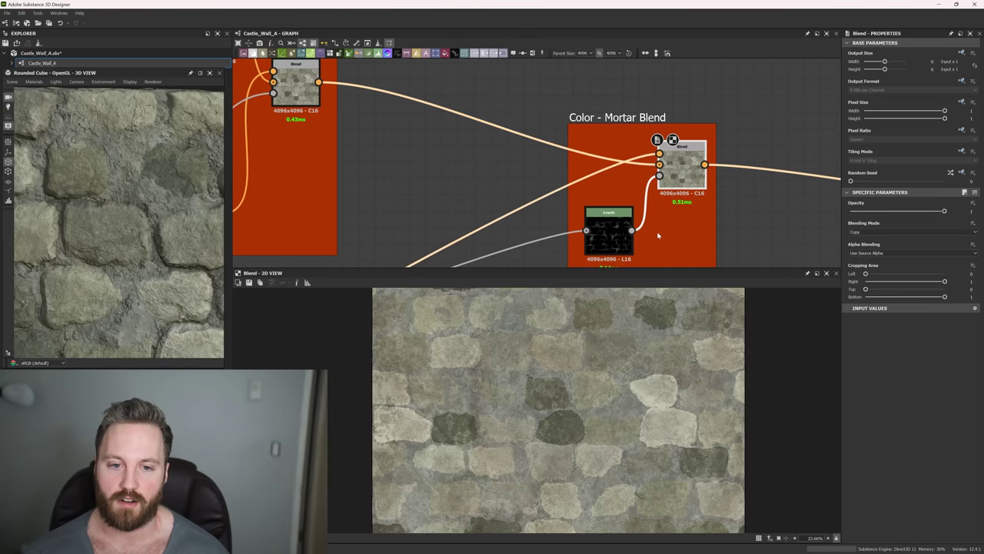
- Compare the Levels mask in Color - Mortar Blend with the Blend node whose opacity it drives
middle_drag(742, 238, 737, 197)
double_click(605, 190)
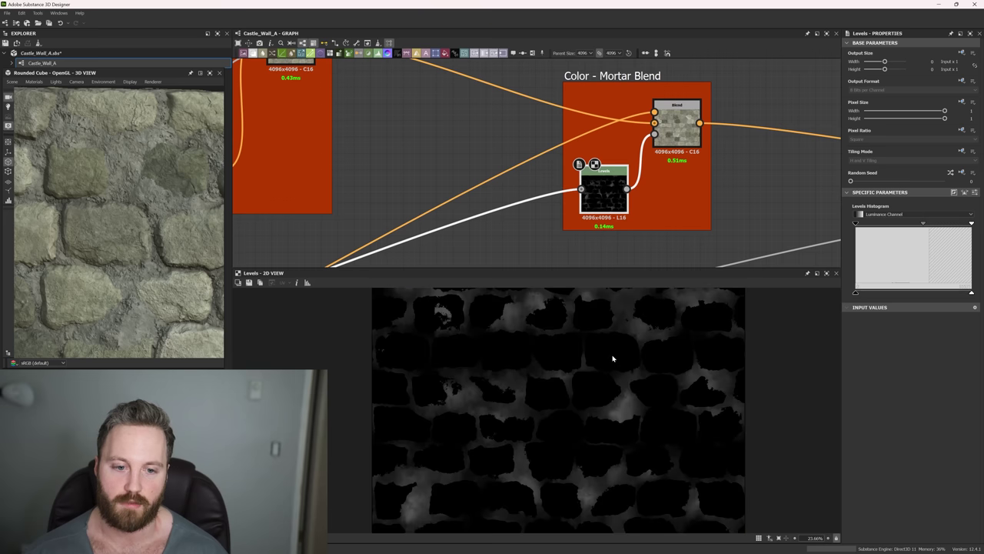
double_click(679, 126)
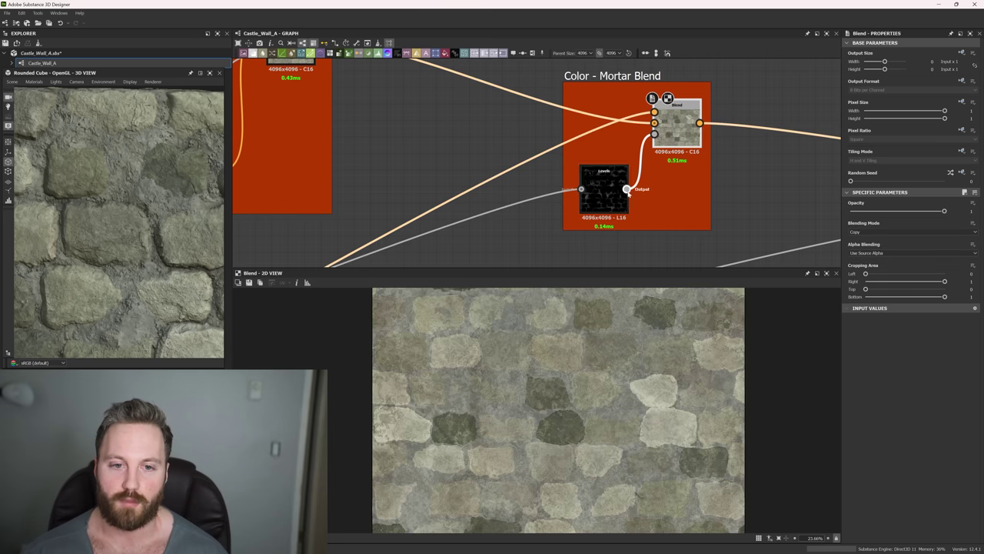
double_click(611, 185)
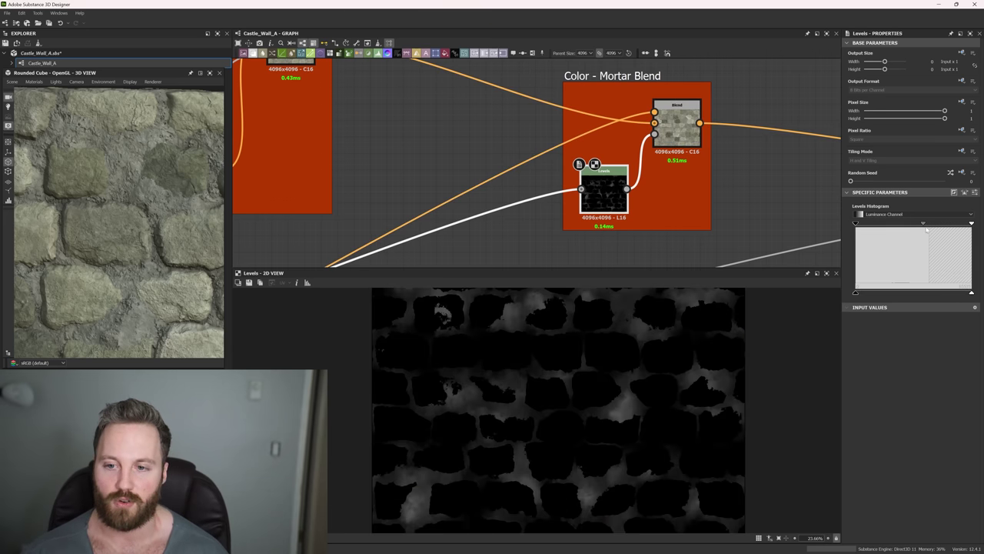
scroll(769, 177, down, 2)
click(784, 176)
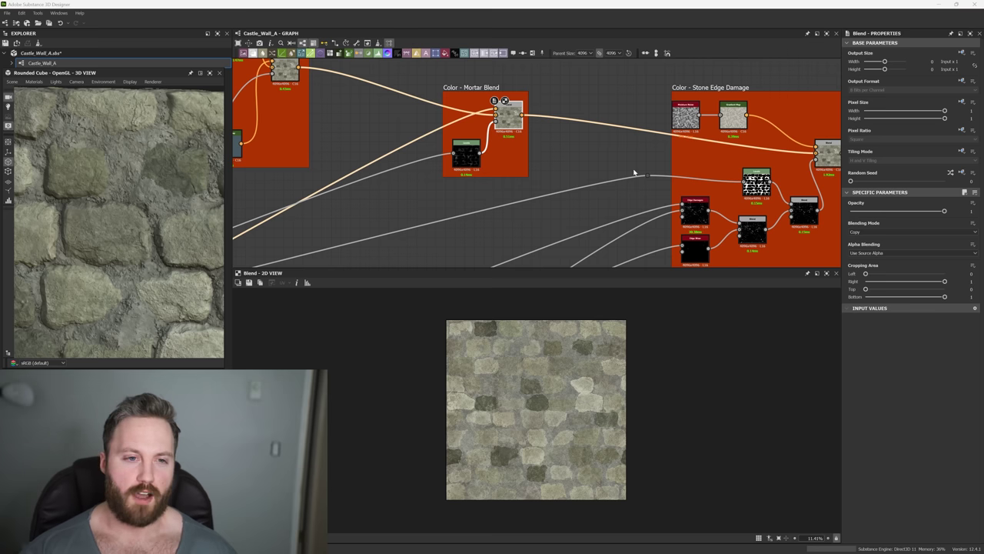
- Trace the mask inputs of Color - Stone Edge Damage back to the AO node and preview its ambient occlusion map
middle_drag(639, 126, 534, 121)
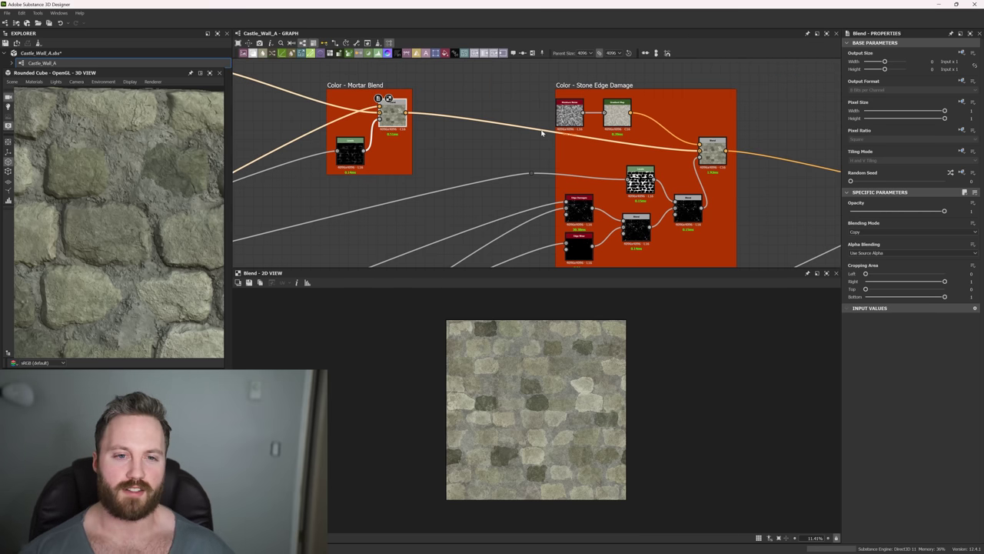
scroll(484, 206, down, 3)
middle_drag(478, 215, 668, 102)
scroll(452, 223, down, 1)
middle_drag(464, 167, 561, 154)
scroll(538, 174, up, 3)
middle_drag(646, 125, 459, 225)
scroll(635, 180, up, 2)
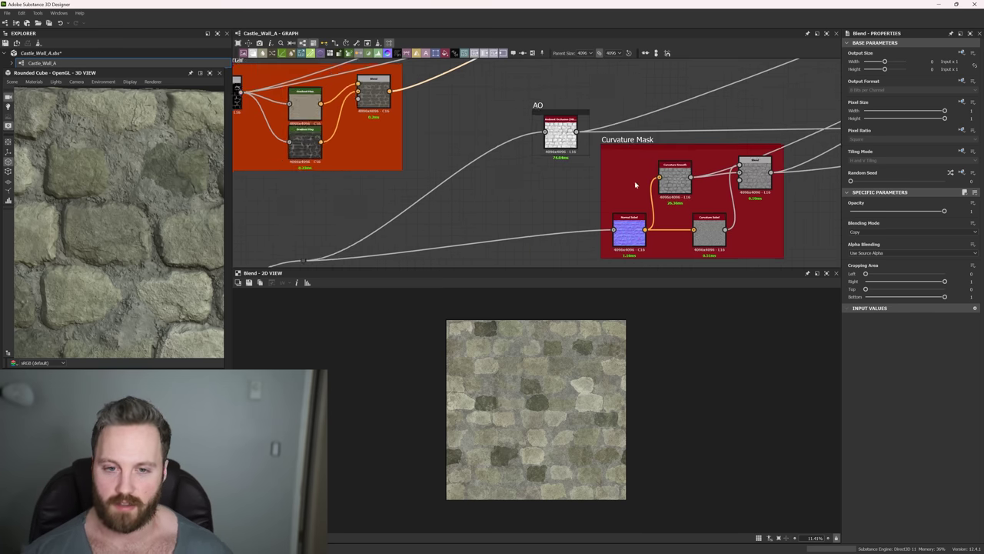
middle_drag(635, 182, 505, 183)
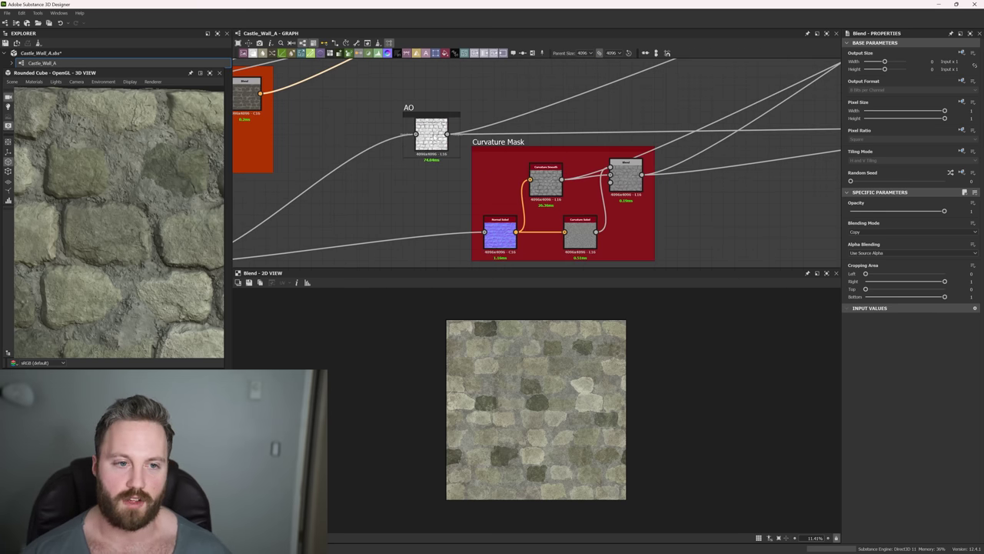
click(431, 132)
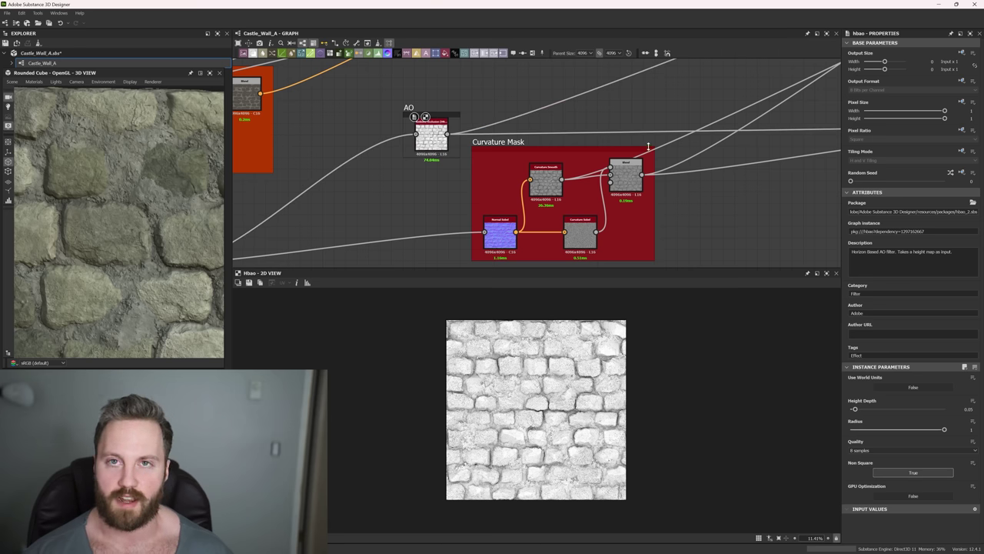
- Preview the Normal Sobel, Curvature Sobel and Curvature Smooth nodes in the Curvature Mask frame
middle_drag(640, 153, 884, 61)
middle_drag(478, 197, 388, 221)
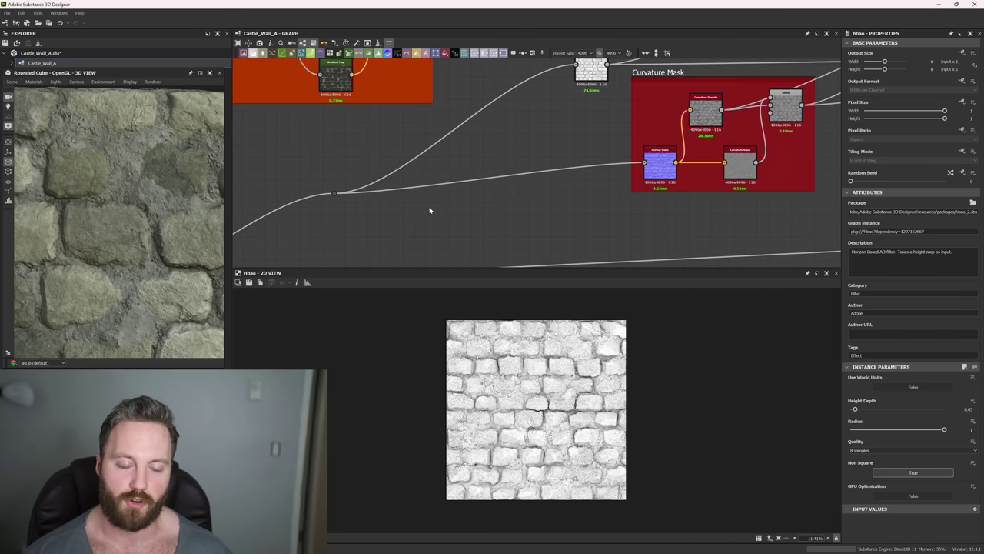
scroll(505, 178, up, 3)
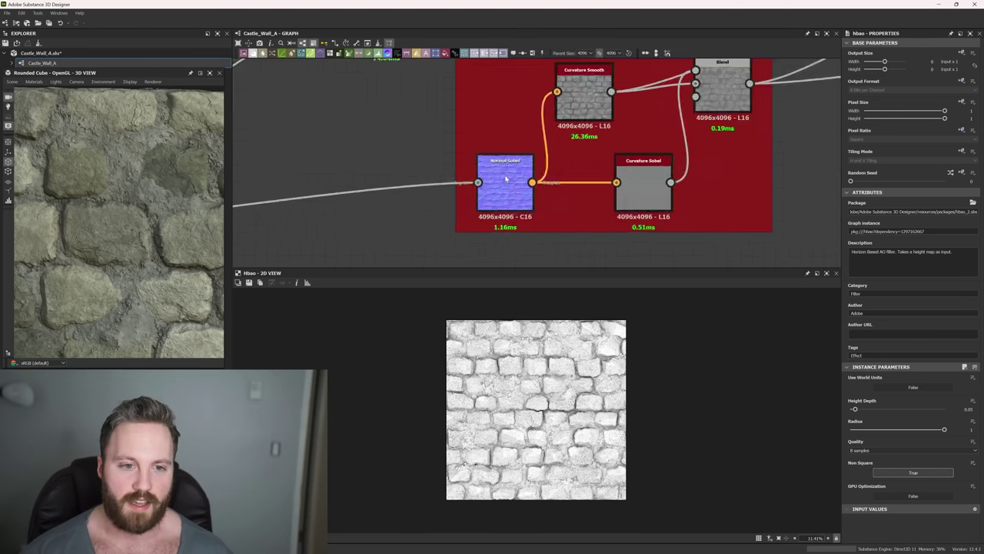
double_click(505, 178)
middle_drag(505, 178, 452, 190)
click(605, 201)
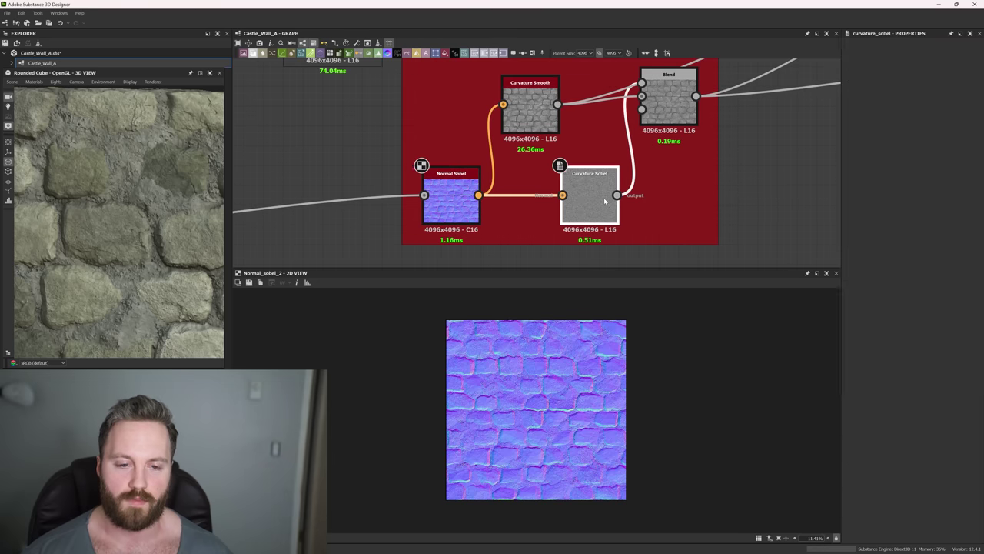
double_click(605, 201)
middle_drag(605, 201, 580, 237)
double_click(505, 147)
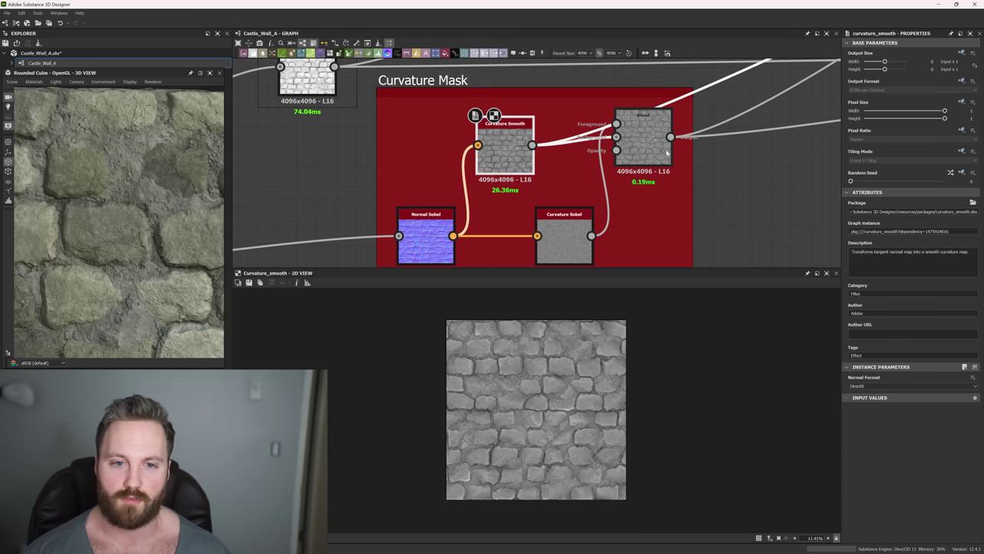
- Compare the Curvature Sobel and Curvature Smooth maps up close with the Curvature Mask Blend that combines them
drag(666, 152, 654, 168)
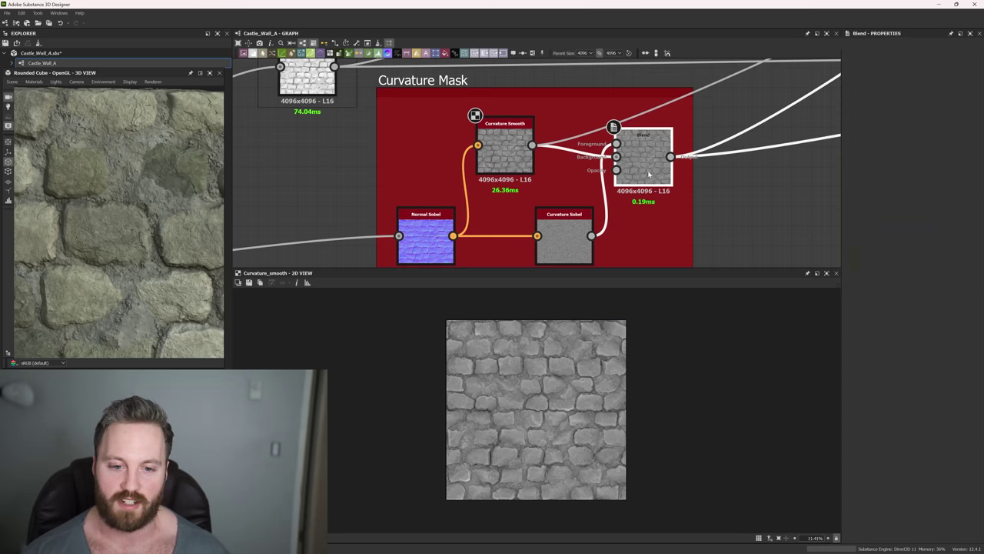
scroll(566, 389, up, 5)
double_click(570, 236)
double_click(509, 151)
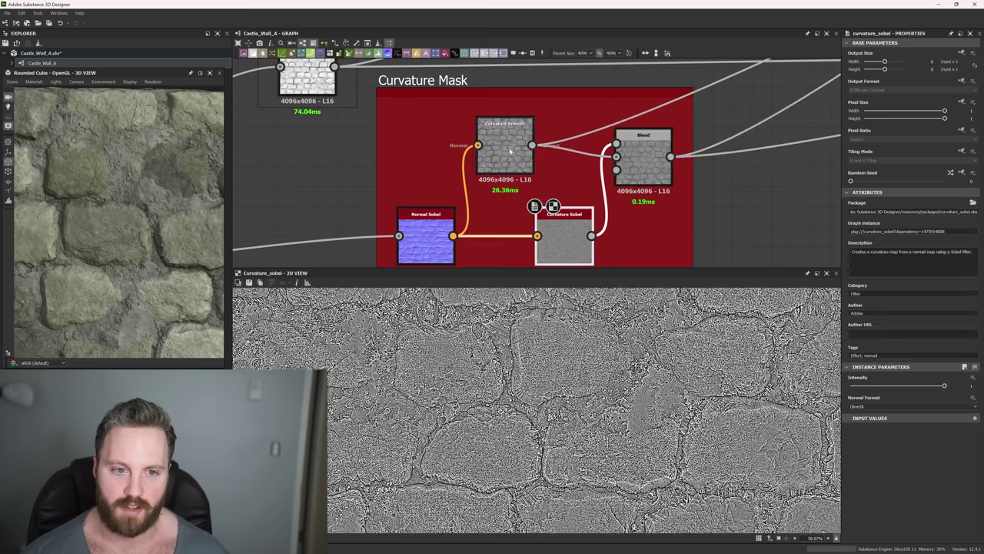
double_click(643, 161)
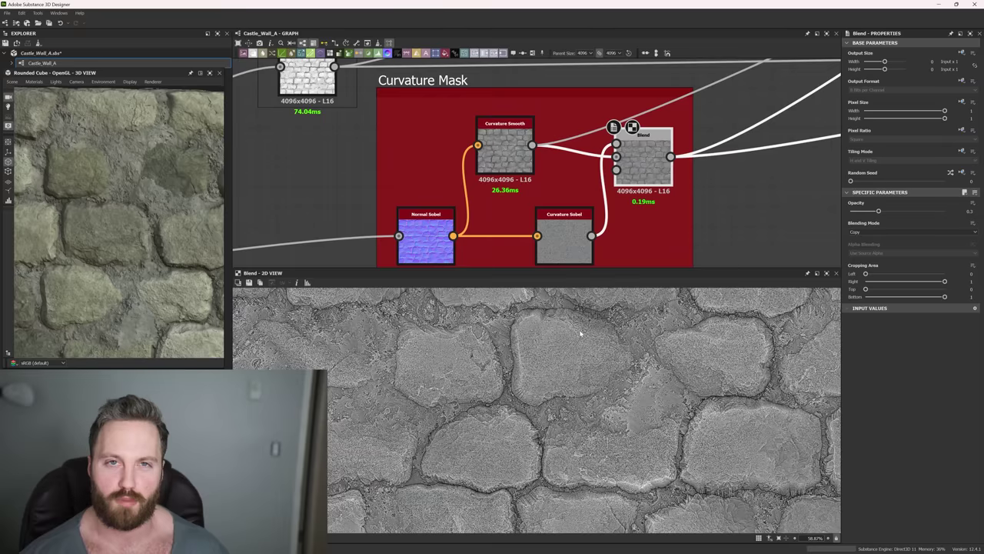
- Follow the Curvature Mask output past the Dirt Mask to Color - Stone Edge Damage and preview the Edge Damages node
scroll(635, 169, down, 8)
middle_drag(666, 154, 414, 214)
scroll(411, 213, up, 4)
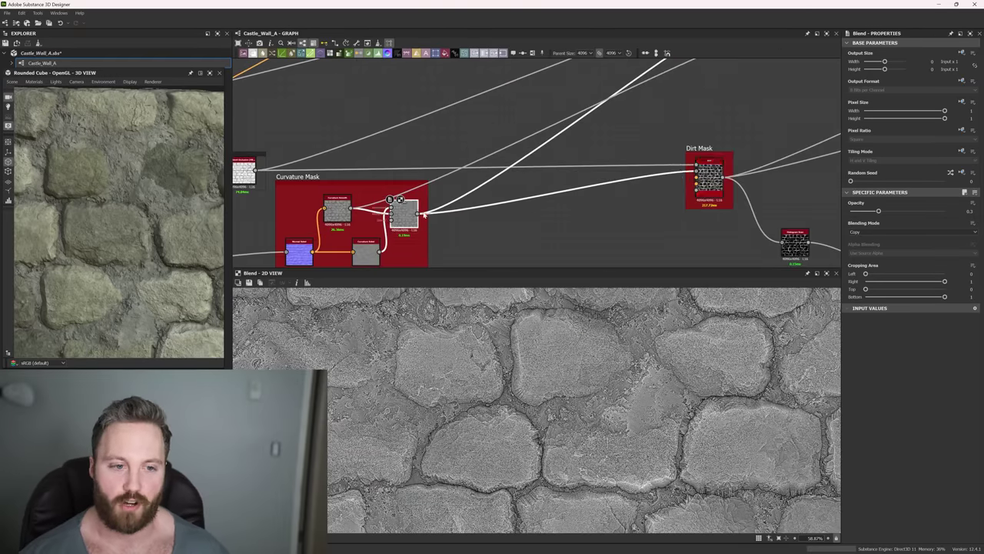
scroll(711, 178, up, 2)
scroll(713, 179, down, 2)
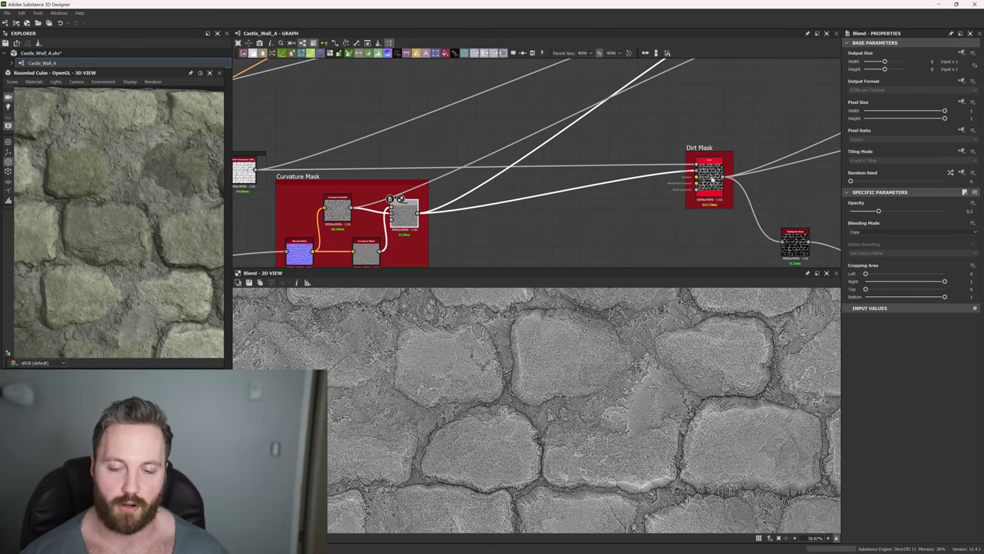
middle_drag(557, 146, 430, 315)
middle_drag(690, 170, 652, 226)
middle_drag(732, 173, 498, 130)
scroll(495, 203, up, 3)
double_click(491, 201)
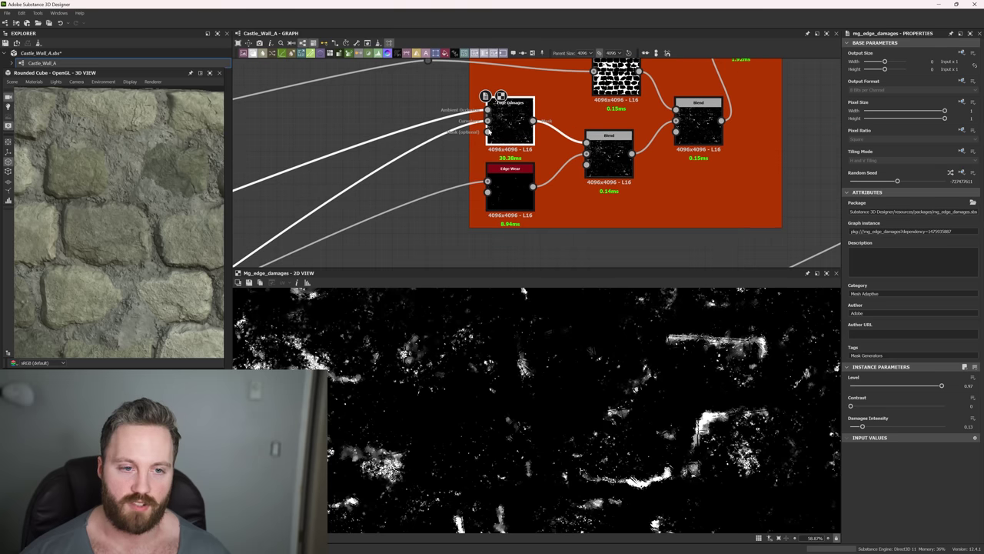
- Preview the Edge Wear mask, the Blend joining it with Edge Damages, and the Subtract Blend fed by the Levels mask
double_click(511, 184)
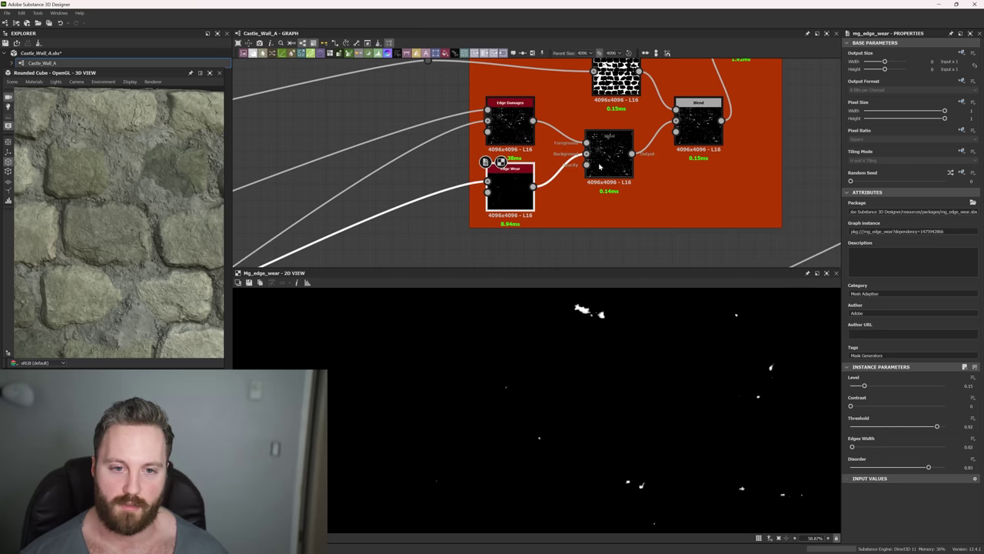
double_click(609, 156)
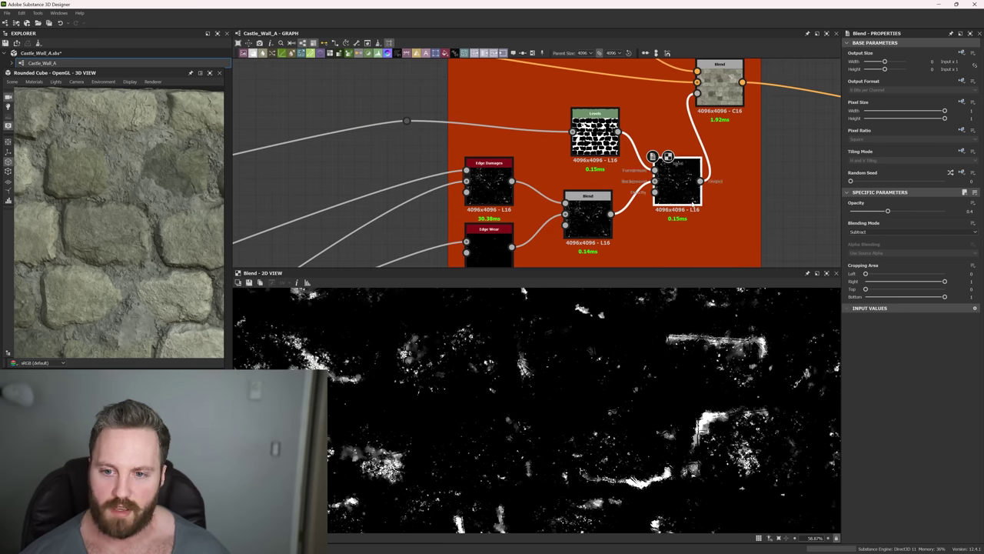
scroll(599, 130, up, 2)
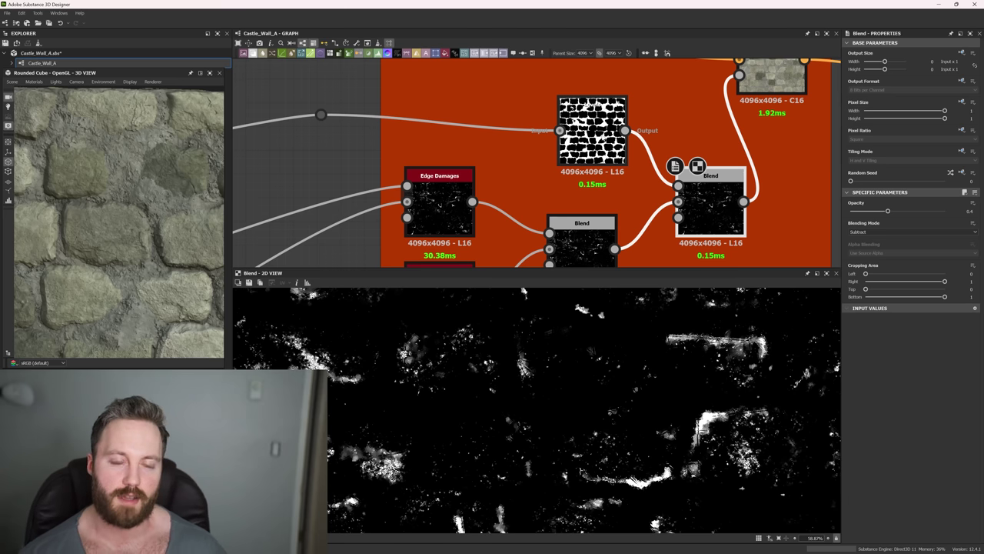
- Preview the Moisture Noise and Gradient Map of Color - Stone Edge Damage and check the final Blend's opacity setting
middle_drag(729, 66, 654, 102)
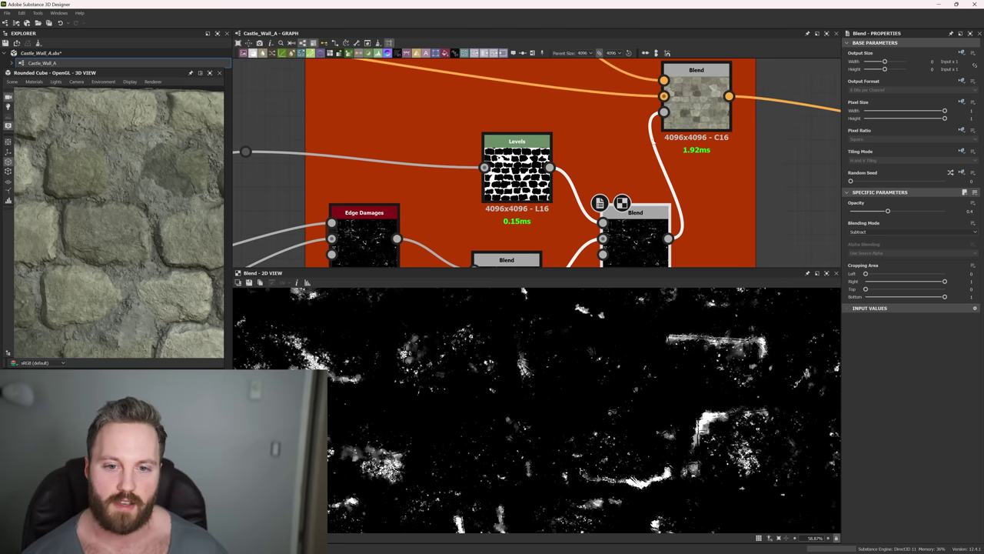
middle_drag(674, 155, 652, 196)
scroll(607, 163, down, 2)
middle_drag(607, 163, 625, 224)
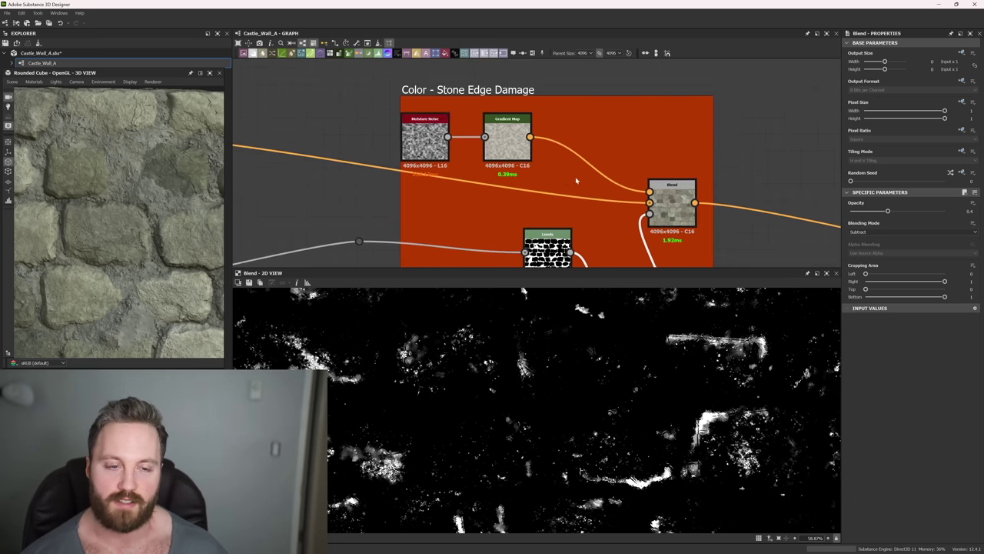
double_click(455, 137)
double_click(512, 141)
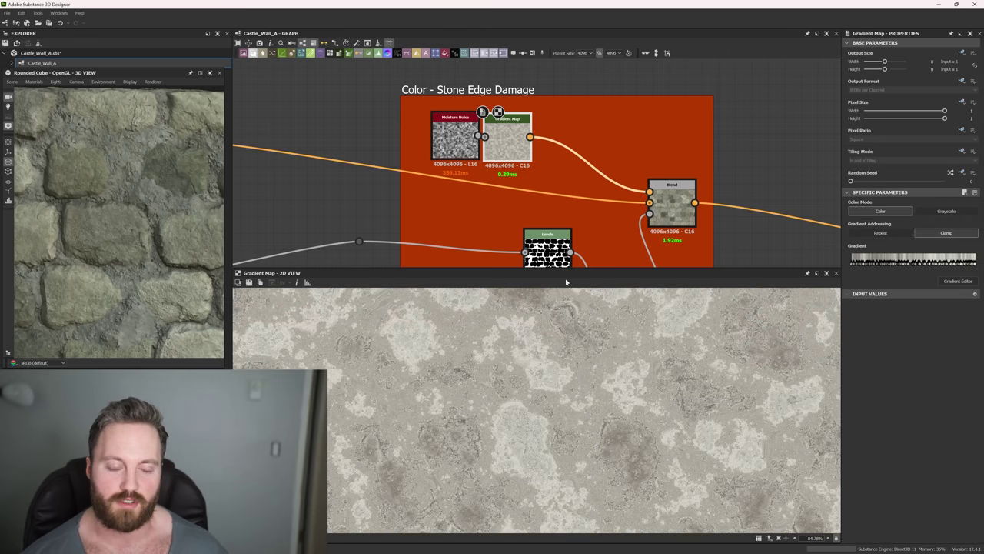
drag(507, 143, 512, 148)
click(672, 206)
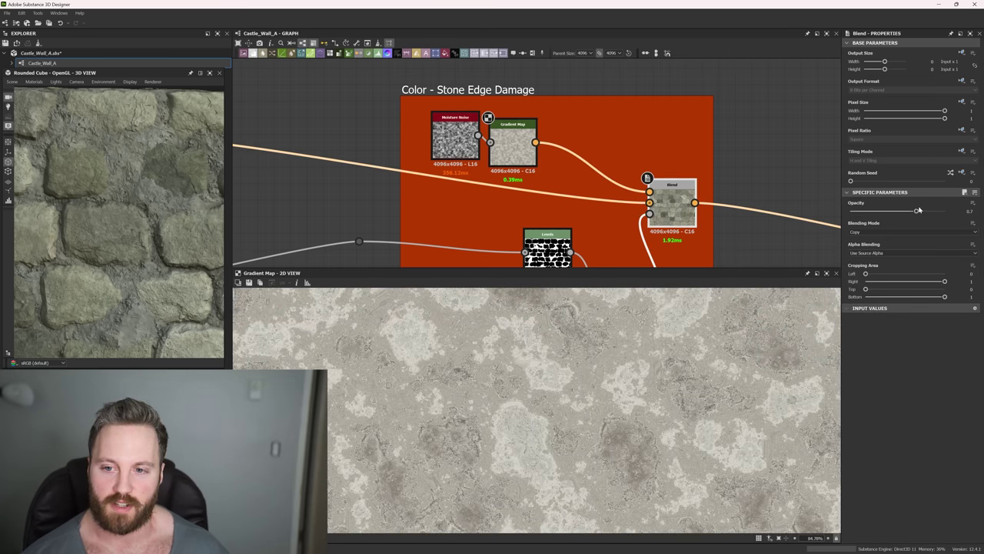
- Preview the final Blend of Color - Stone Edge Damage and inspect the stone edges up close across the texture
double_click(682, 212)
scroll(527, 212, down, 4)
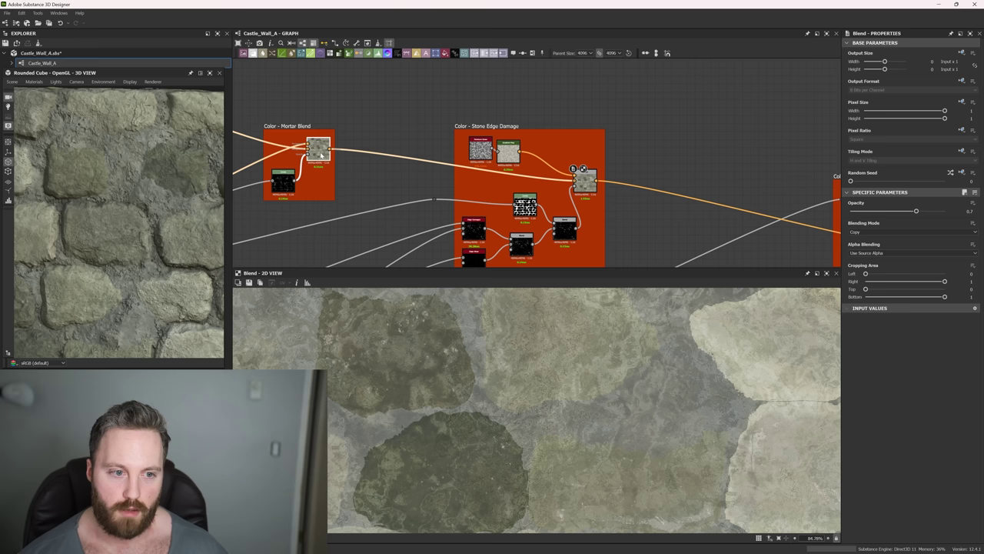
scroll(399, 319, up, 4)
middle_drag(436, 323, 512, 372)
scroll(677, 431, down, 3)
middle_drag(677, 431, 577, 366)
scroll(577, 366, down, 4)
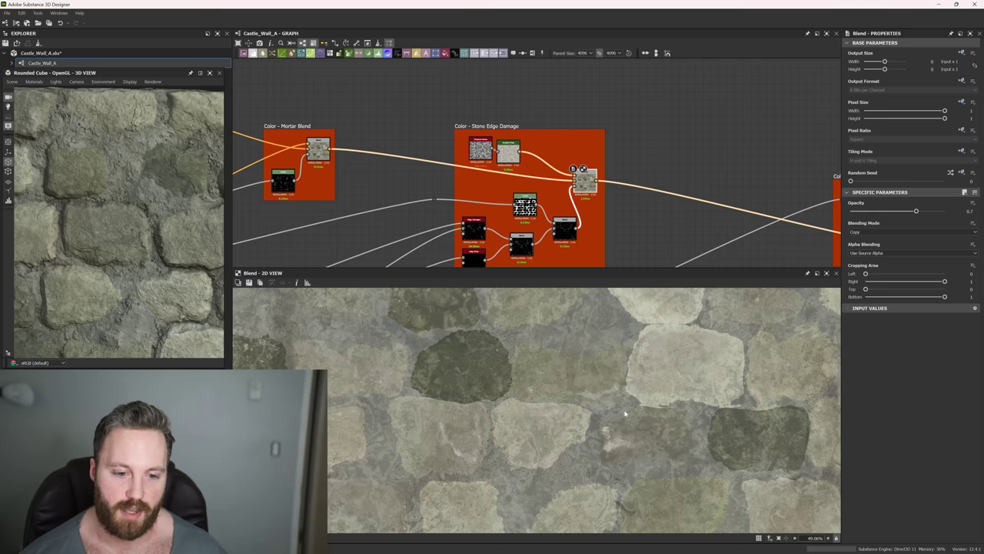
middle_drag(626, 410, 514, 384)
scroll(509, 346, up, 5)
middle_drag(509, 346, 643, 403)
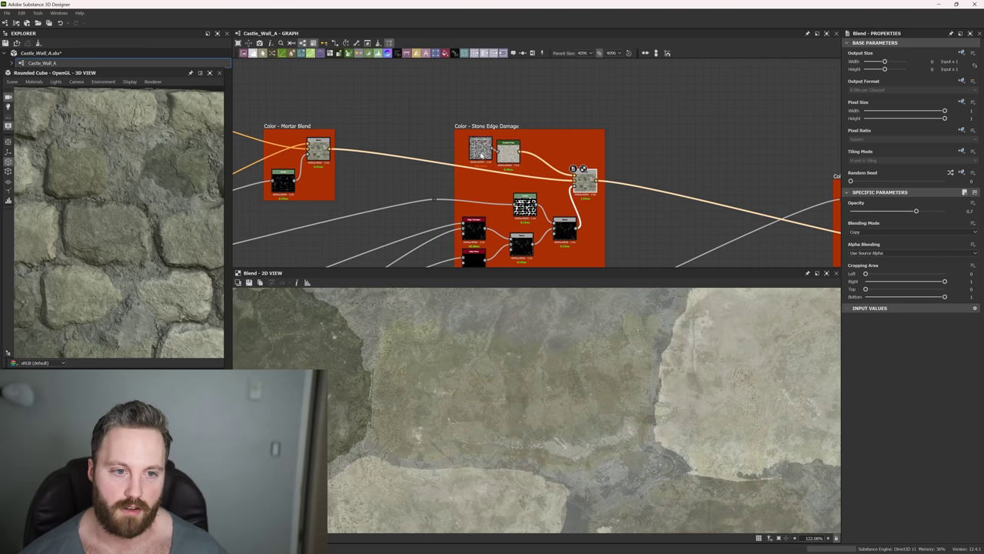
- Compare the Color - Mortar Blend result with the final Blend of Color - Stone Edge Damage at close range
double_click(319, 148)
scroll(584, 471, up, 4)
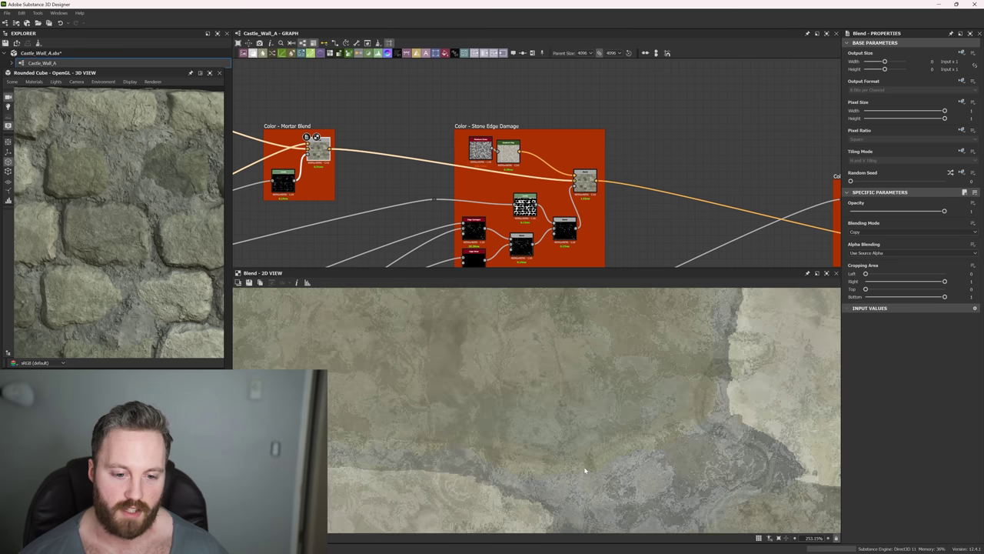
double_click(587, 180)
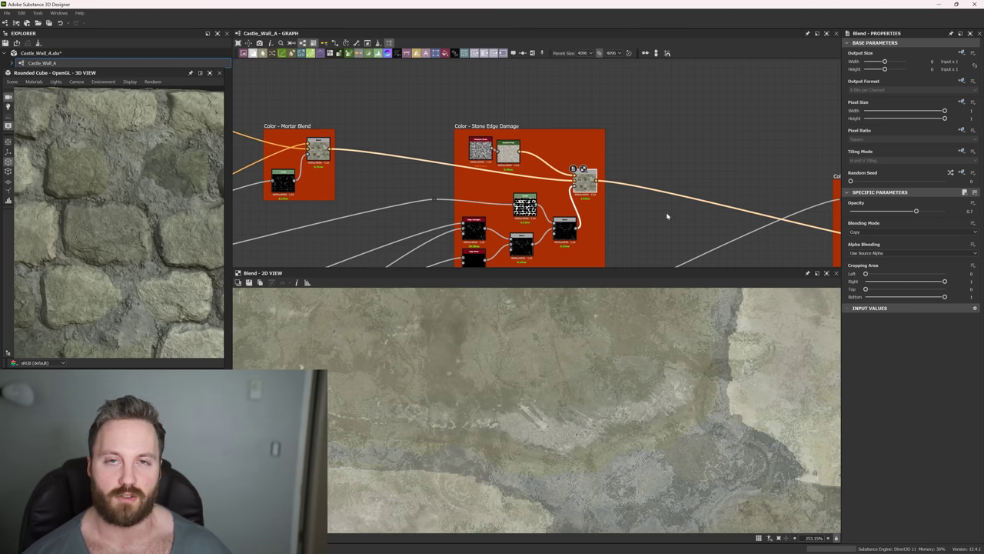
- Follow the color chain to the Color - Dirt frame, trace its mask back to the Dirt Mask frame and preview the Dirt node
middle_drag(683, 213, 464, 162)
middle_drag(459, 195, 520, 154)
scroll(520, 156, down, 4)
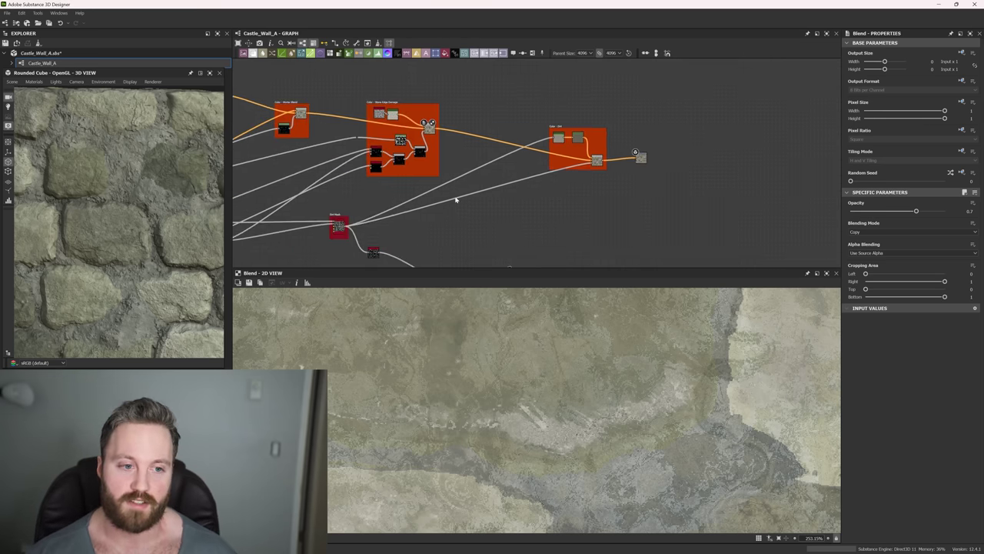
middle_drag(457, 199, 499, 176)
scroll(382, 198, up, 3)
middle_drag(498, 222, 431, 211)
middle_drag(575, 166, 419, 240)
scroll(530, 119, up, 4)
double_click(528, 115)
middle_drag(340, 218, 615, 139)
scroll(485, 194, up, 2)
double_click(538, 192)
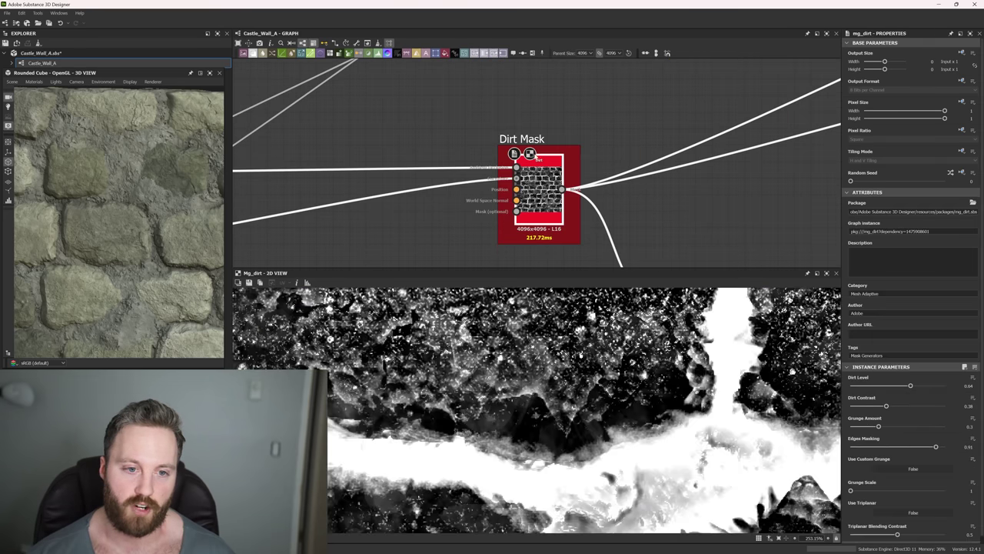
- Inspect the Dirt mask across several stones and trace its curvature input back to the Curvature Mask Blend
middle_drag(694, 357, 674, 403)
scroll(675, 403, up, 1)
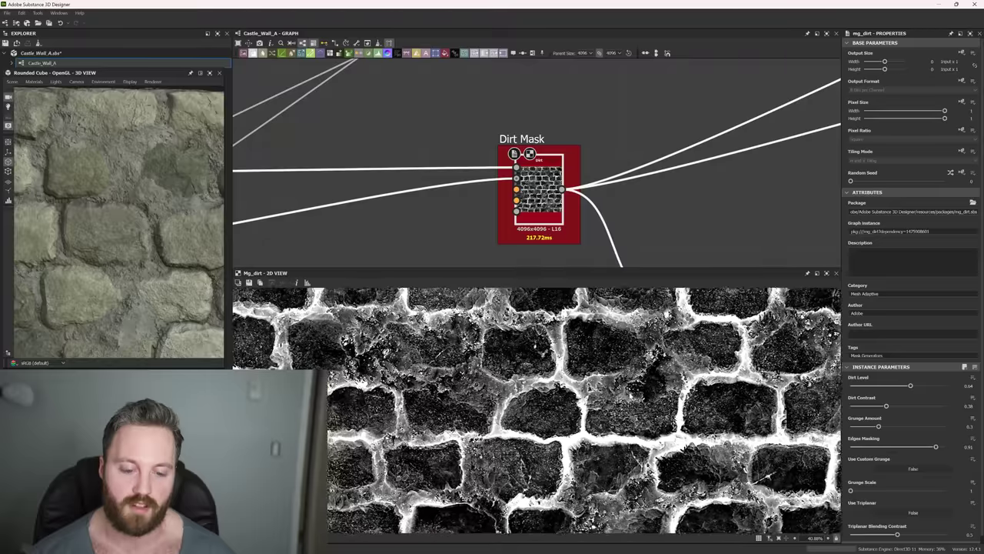
scroll(618, 339, up, 3)
middle_drag(415, 189, 680, 85)
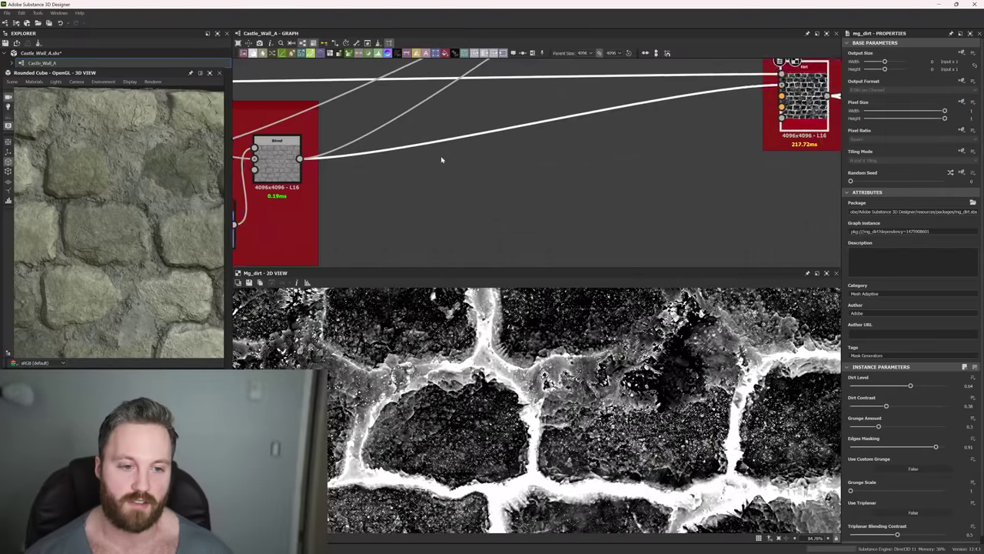
middle_drag(441, 158, 610, 169)
- Follow the Dirt Mask output to the Color - Dirt frame and preview its Gradient Map and HSL nodes
middle_drag(757, 146, 329, 240)
scroll(694, 127, down, 2)
middle_drag(695, 127, 529, 194)
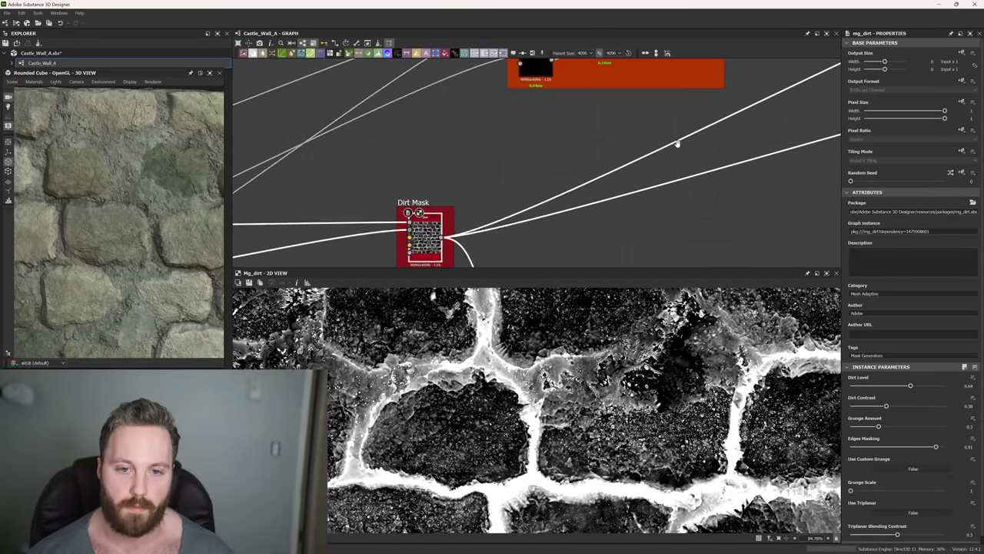
middle_drag(676, 143, 453, 243)
middle_drag(676, 143, 457, 241)
scroll(659, 135, up, 3)
double_click(654, 140)
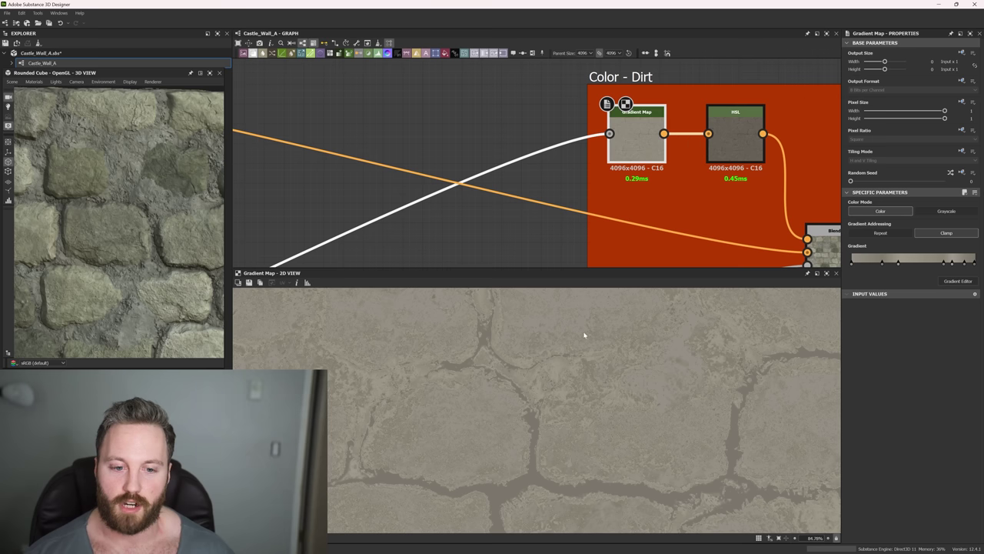
double_click(736, 144)
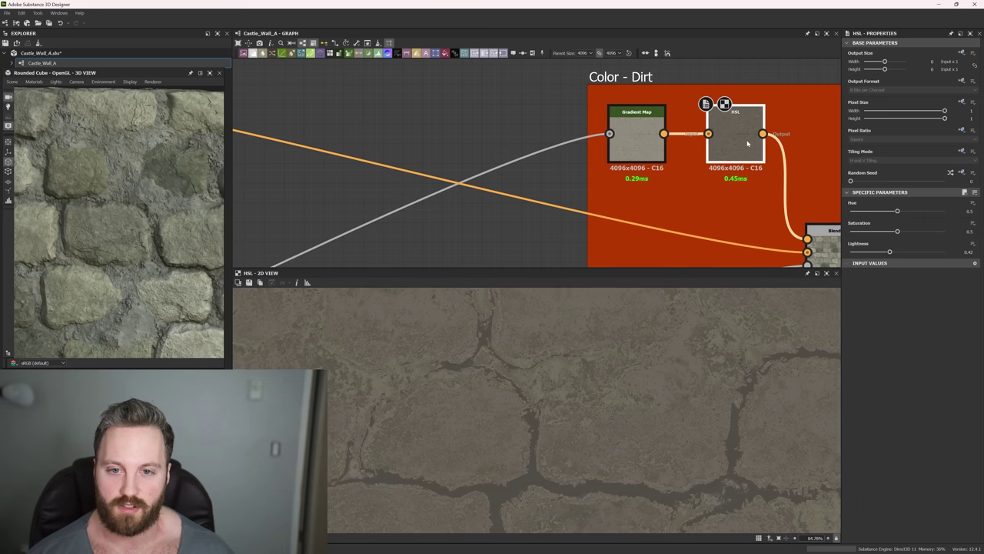
- Preview the final Blend of the Color - Dirt frame and view its connection to the output node
middle_drag(751, 210, 590, 142)
double_click(674, 185)
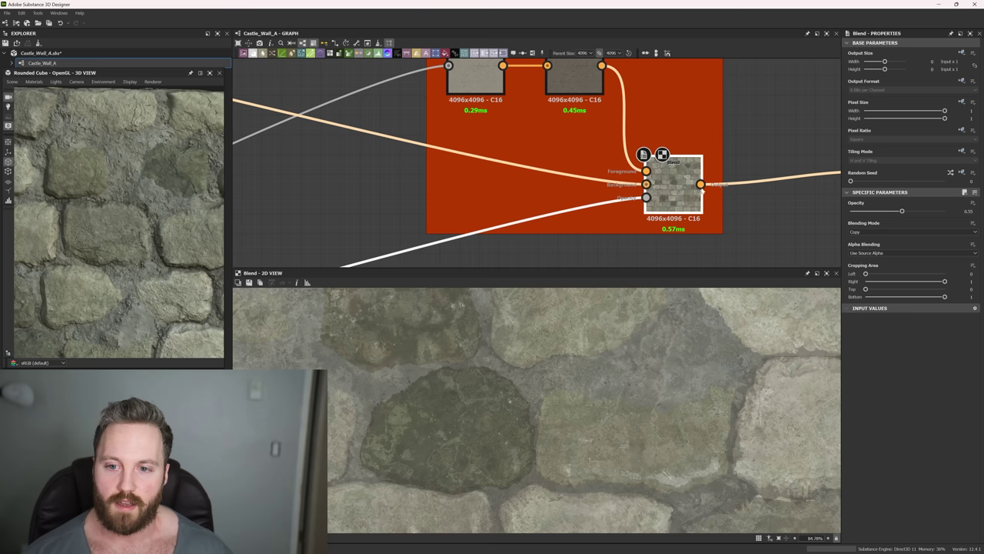
scroll(565, 169, down, 4)
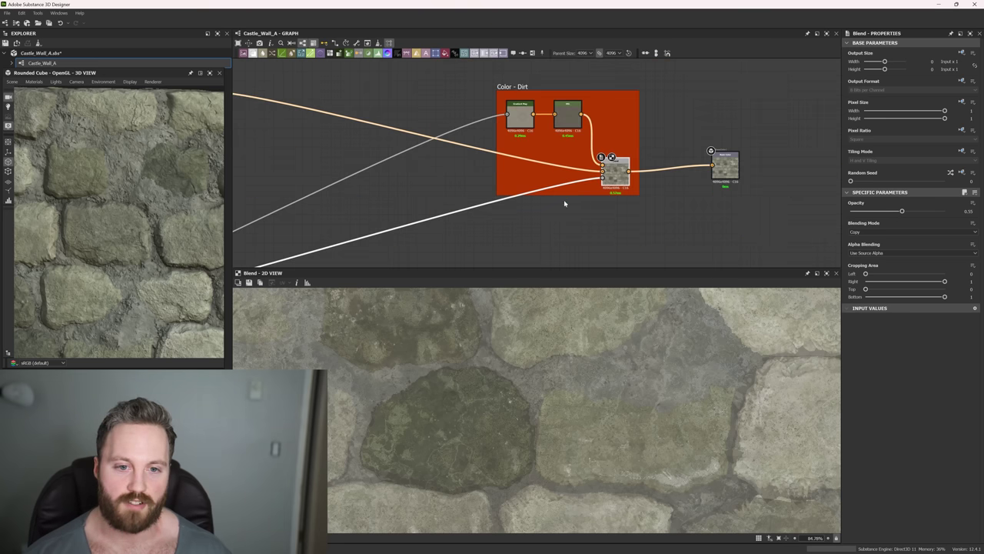
- Trace the mask input of the Color - Dirt Blend back to the Dirt Mask frame and return to the output
scroll(431, 192, down, 4)
middle_drag(382, 208, 607, 138)
scroll(452, 182, up, 6)
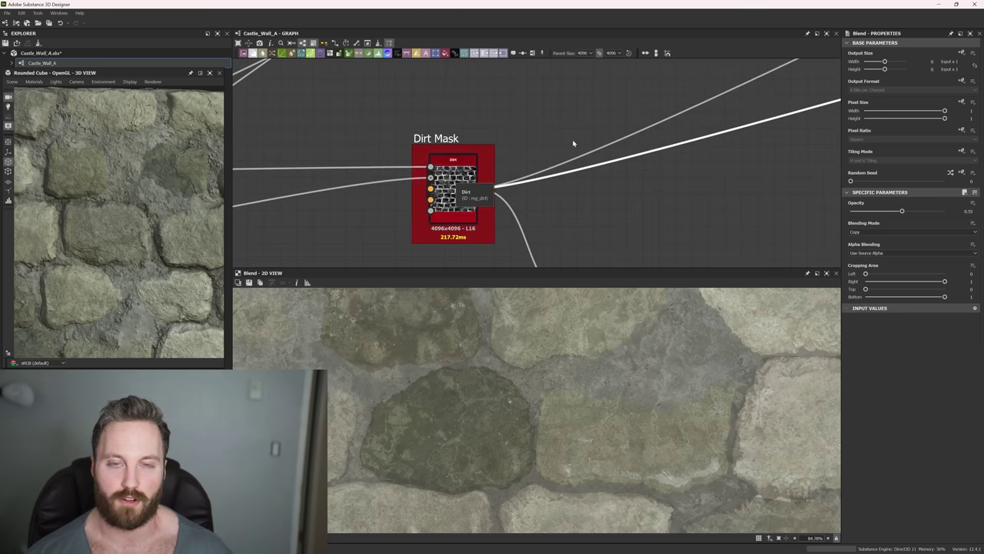
middle_drag(769, 115, 527, 180)
scroll(528, 180, down, 2)
middle_drag(807, 121, 623, 178)
middle_drag(792, 138, 595, 192)
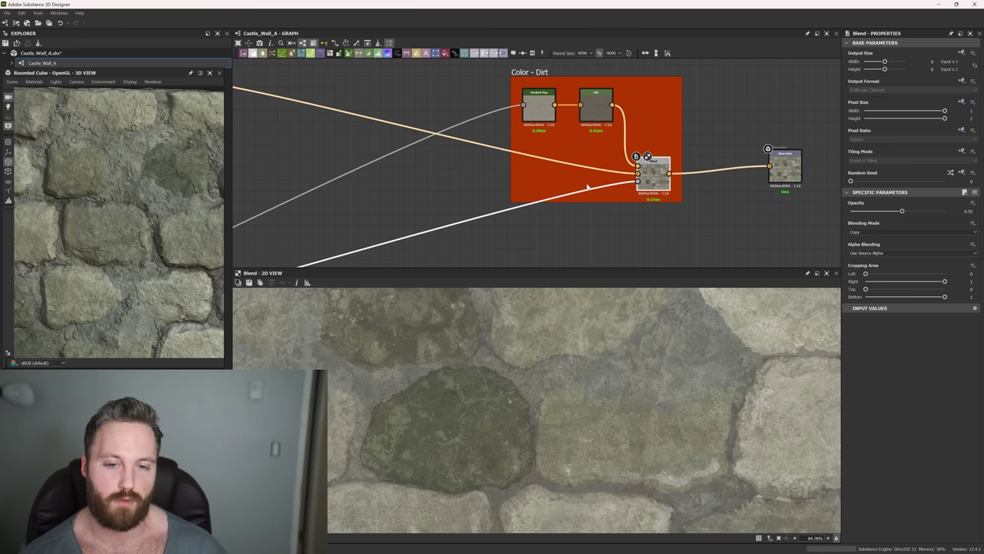
- Preview the Normal Sobel node feeding the Normal output and examine the normal map across several stones
scroll(687, 211, down, 8)
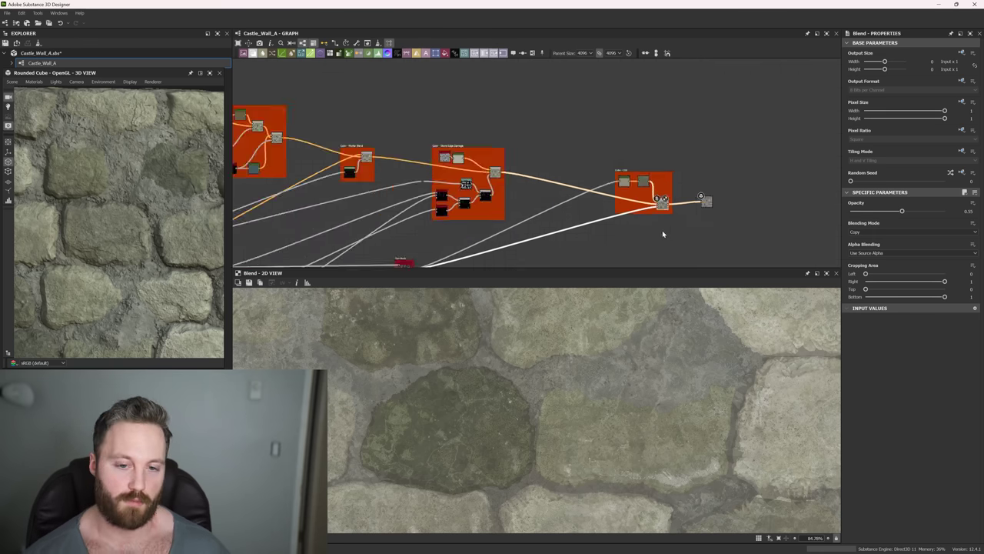
middle_drag(662, 232, 656, 132)
scroll(619, 162, up, 8)
double_click(634, 182)
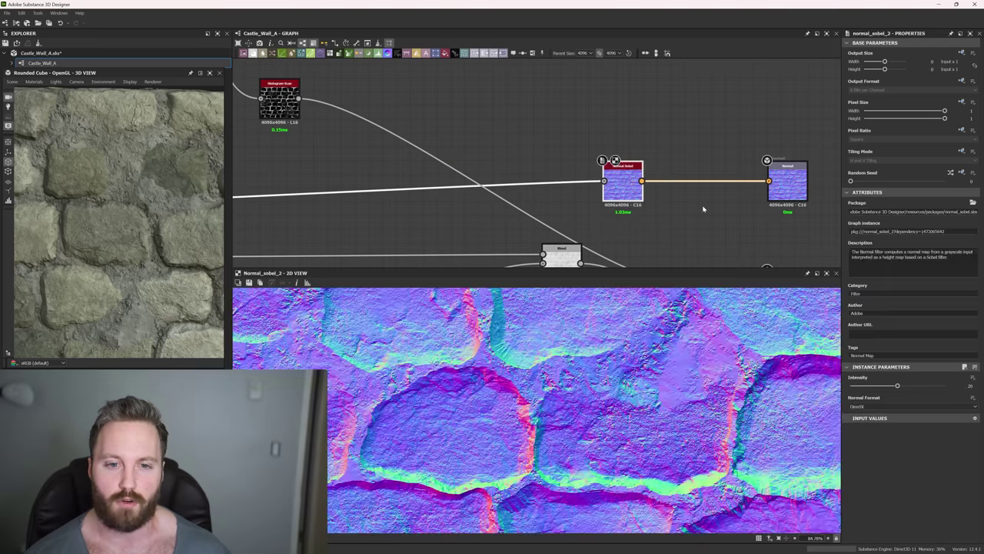
middle_drag(708, 215, 619, 192)
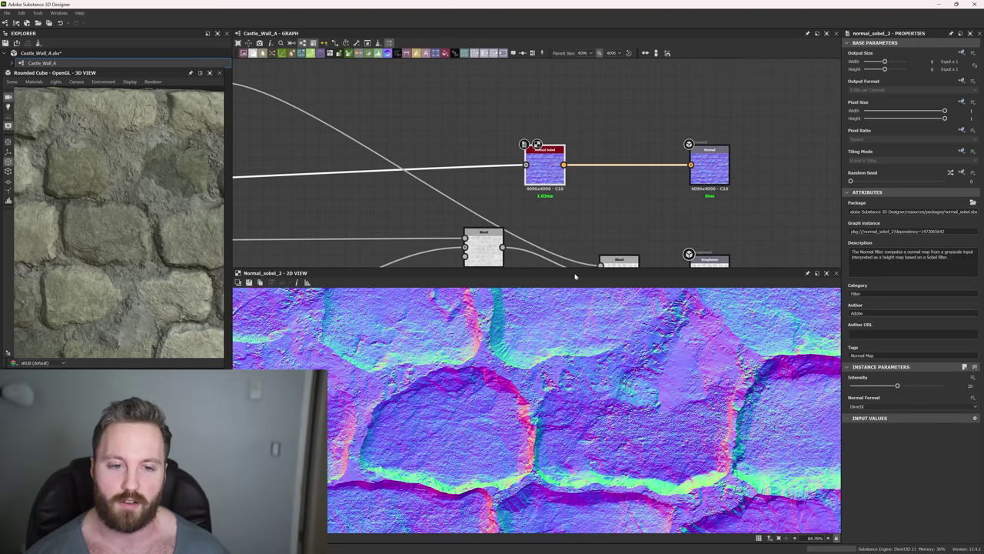
scroll(567, 395, up, 2)
scroll(584, 384, down, 6)
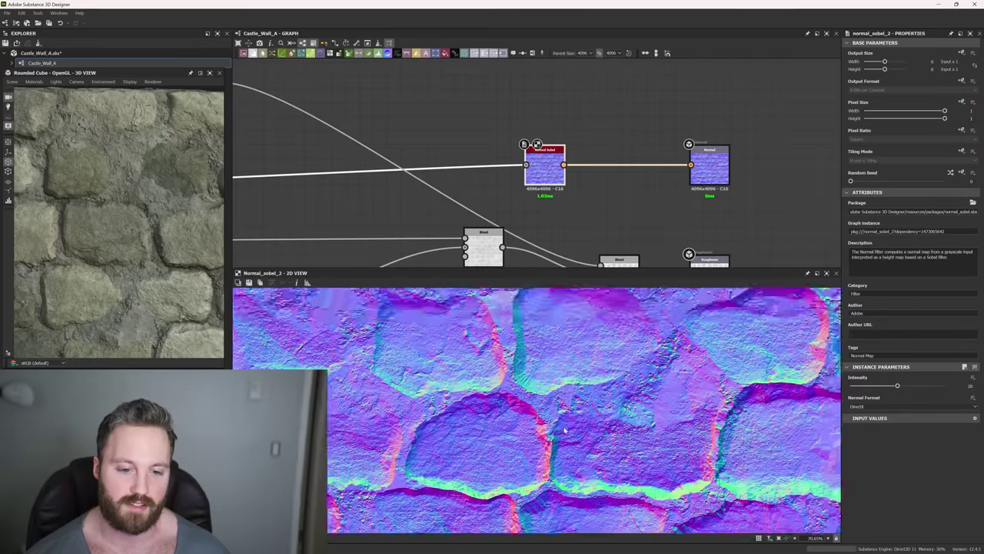
middle_drag(598, 374, 601, 414)
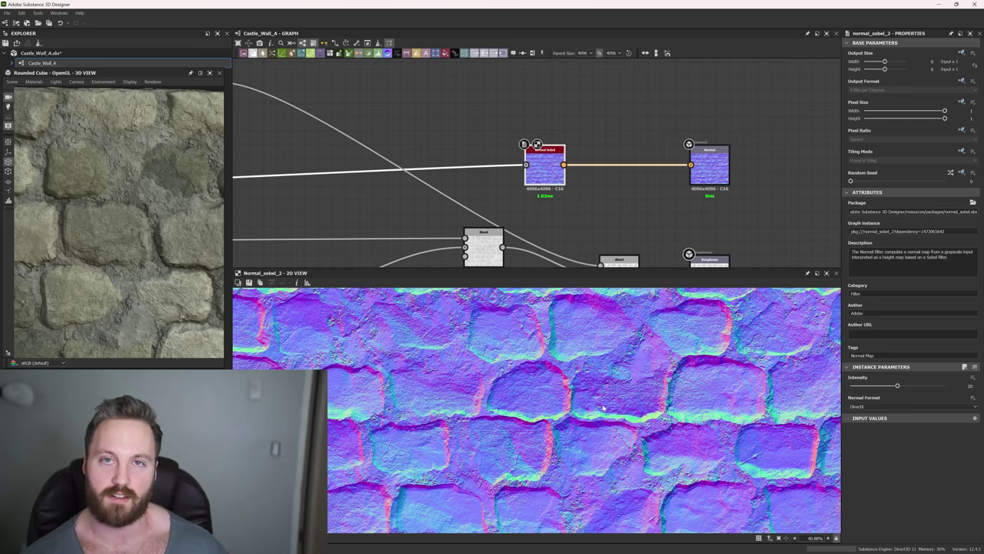
- Reposition the Roughness output and raise the final Blend node that feeds it
middle_drag(691, 259, 681, 188)
drag(713, 173, 721, 189)
drag(609, 201, 617, 162)
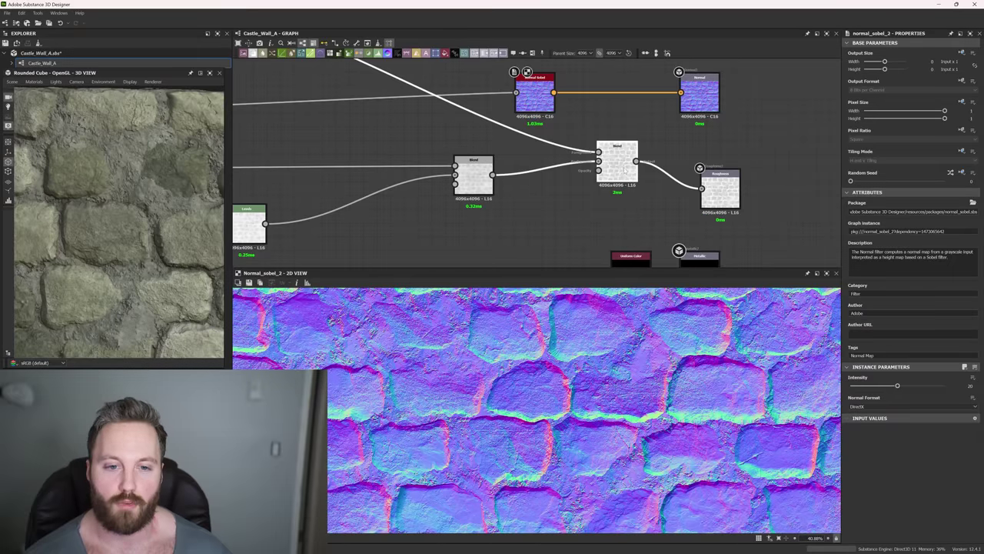
- Trace the roughness chain's inputs back to the Mortar Height Blend frame and return to the roughness nodes
middle_drag(588, 188, 744, 178)
scroll(744, 178, down, 3)
scroll(337, 178, down, 3)
middle_drag(336, 178, 631, 182)
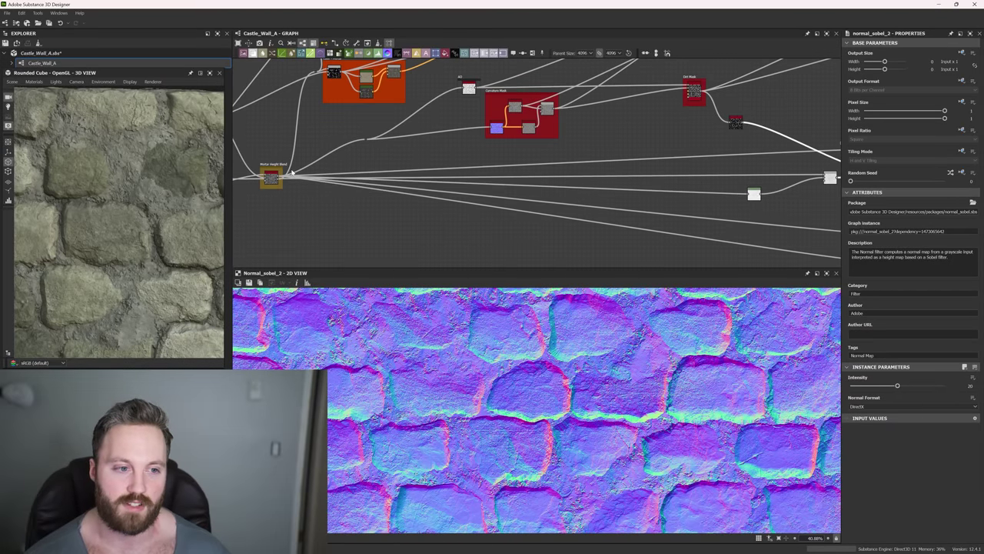
scroll(423, 181, up, 3)
middle_drag(423, 181, 238, 174)
middle_drag(665, 187, 339, 195)
- Preview the roughness Levels node, move it closer to the first roughness Blend and open that Blend's parameters
scroll(638, 186, up, 3)
double_click(627, 185)
drag(391, 223, 446, 202)
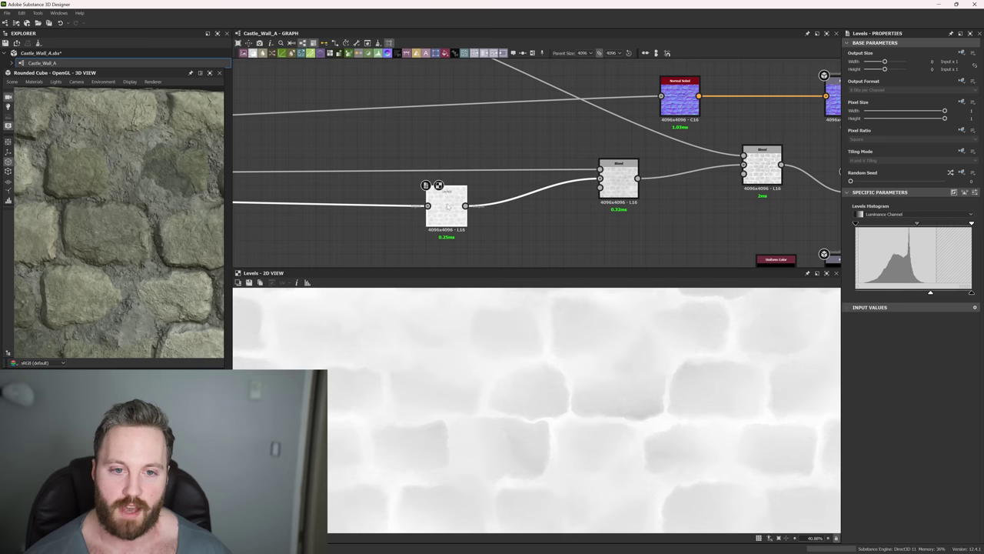
click(636, 177)
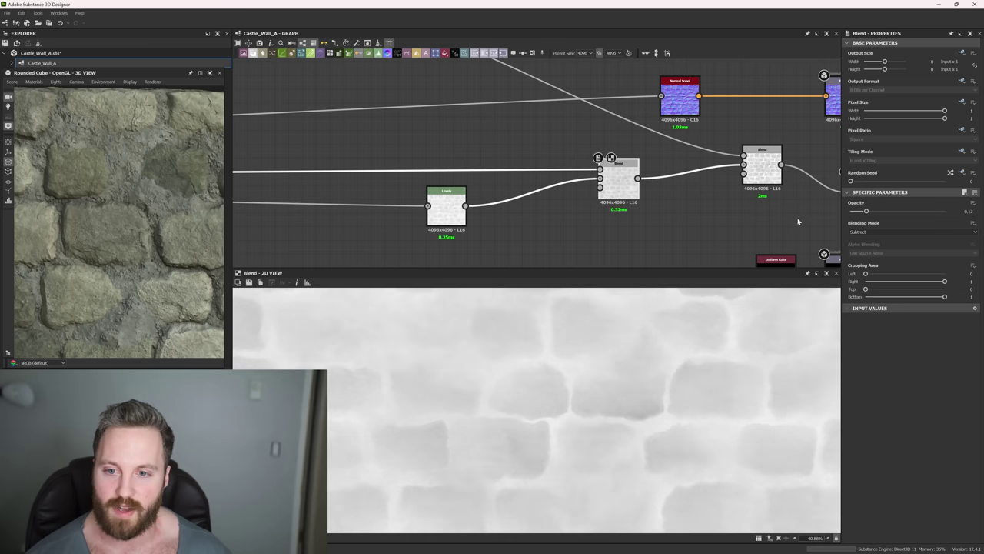
- Follow the connections entering the Levels and Subtract Blend nodes back through the graph and return to them
middle_drag(480, 183, 792, 189)
scroll(476, 199, down, 2)
middle_drag(462, 187, 400, 186)
scroll(393, 176, up, 4)
scroll(451, 180, down, 3)
middle_drag(815, 183, 430, 178)
middle_drag(769, 171, 538, 169)
middle_drag(709, 163, 542, 169)
scroll(635, 176, up, 3)
- Preview the roughness Levels node and examine its tonal range on the whole tile and on individual stones
double_click(414, 201)
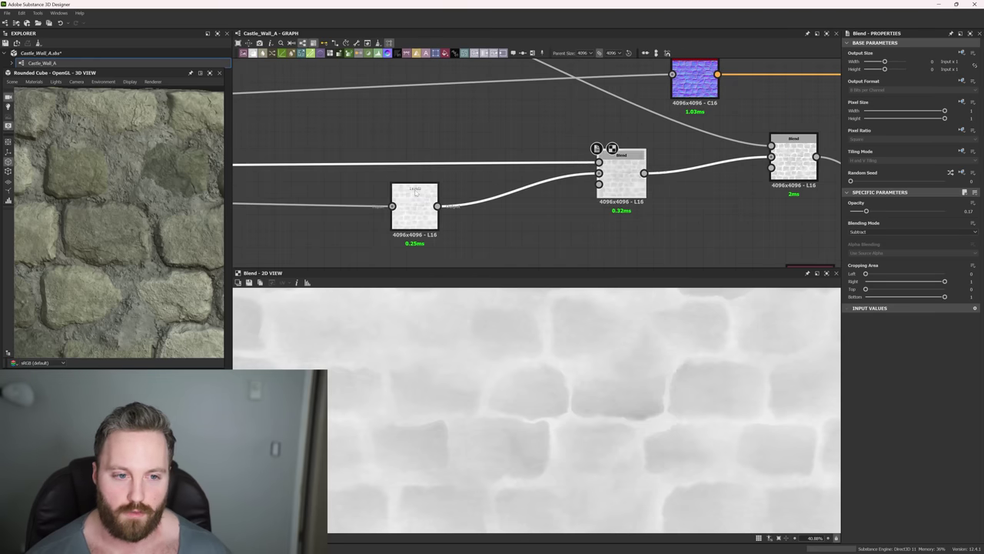
scroll(573, 403, down, 4)
scroll(573, 403, up, 3)
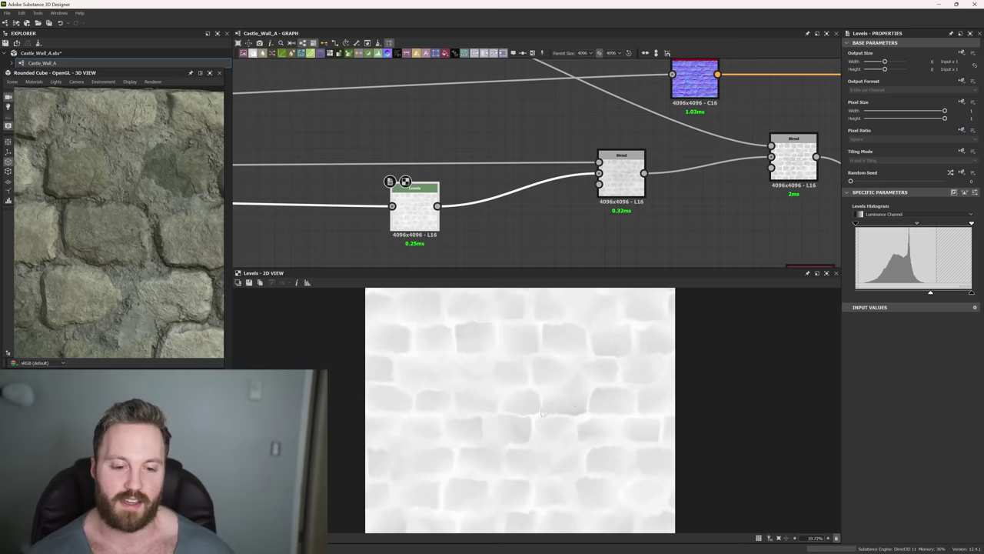
scroll(544, 412, down, 2)
scroll(538, 423, up, 1)
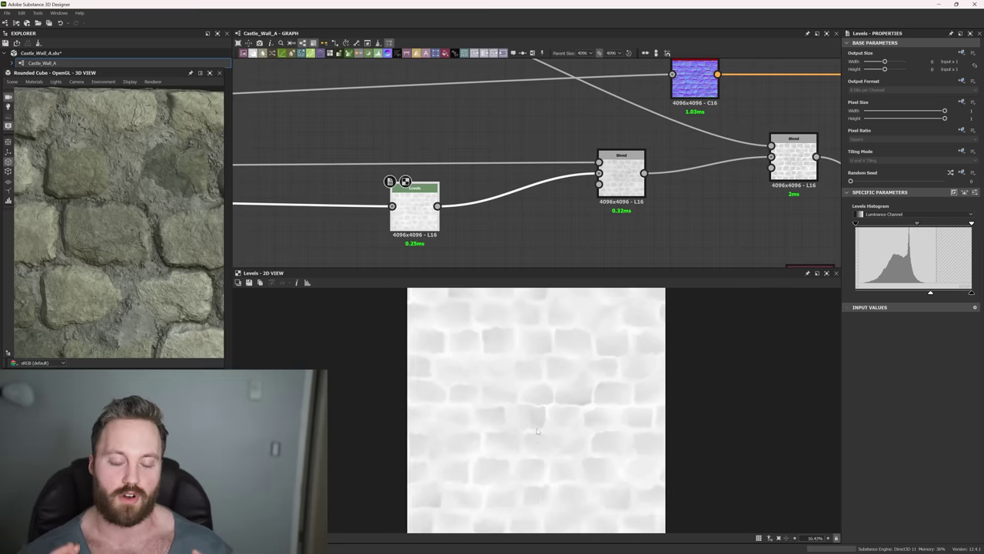
scroll(574, 396, up, 6)
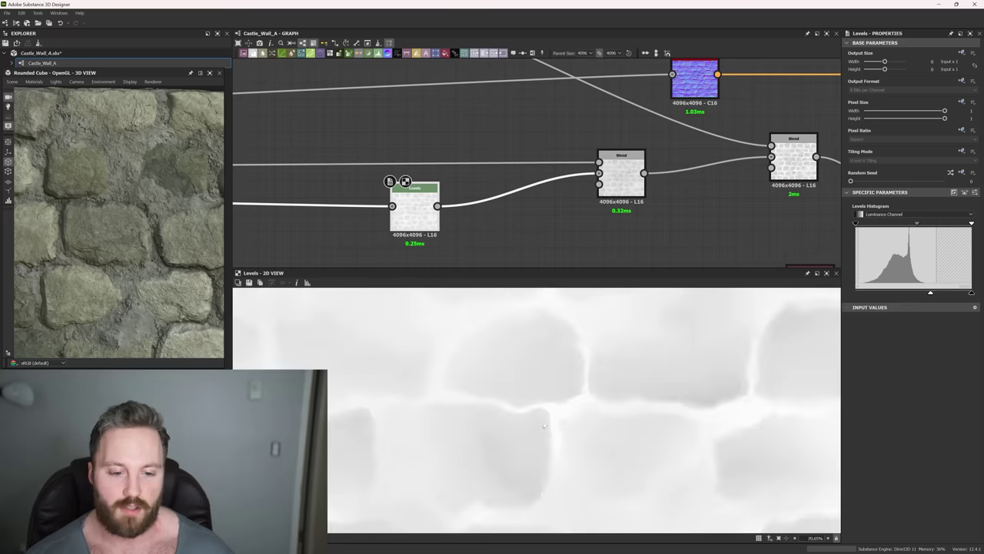
scroll(542, 438, down, 1)
scroll(533, 440, down, 2)
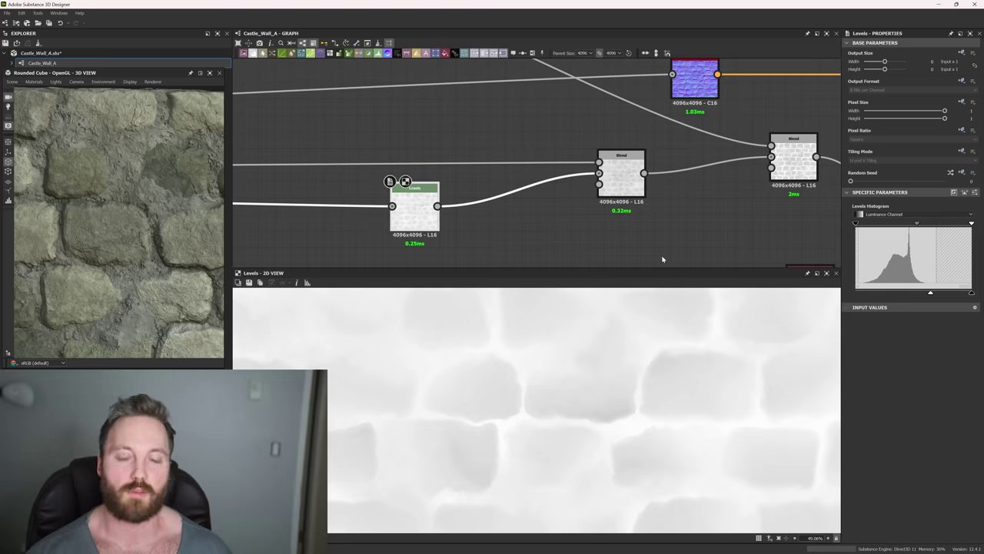
- Preview the Subtract Blend after the Levels node and examine its subtle roughness detail on the stones up close
middle_drag(666, 194, 628, 198)
double_click(584, 178)
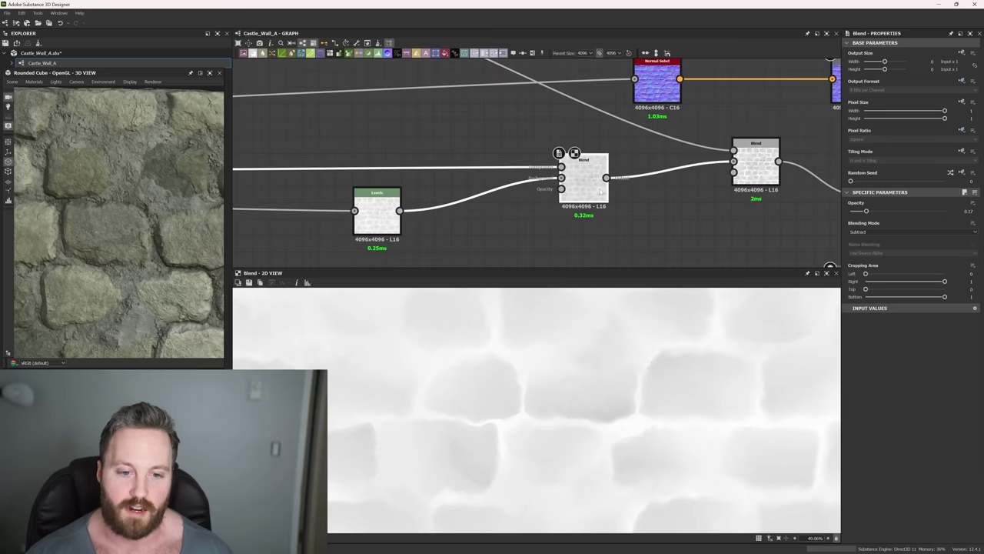
scroll(562, 371, up, 4)
scroll(572, 374, down, 4)
scroll(560, 379, up, 4)
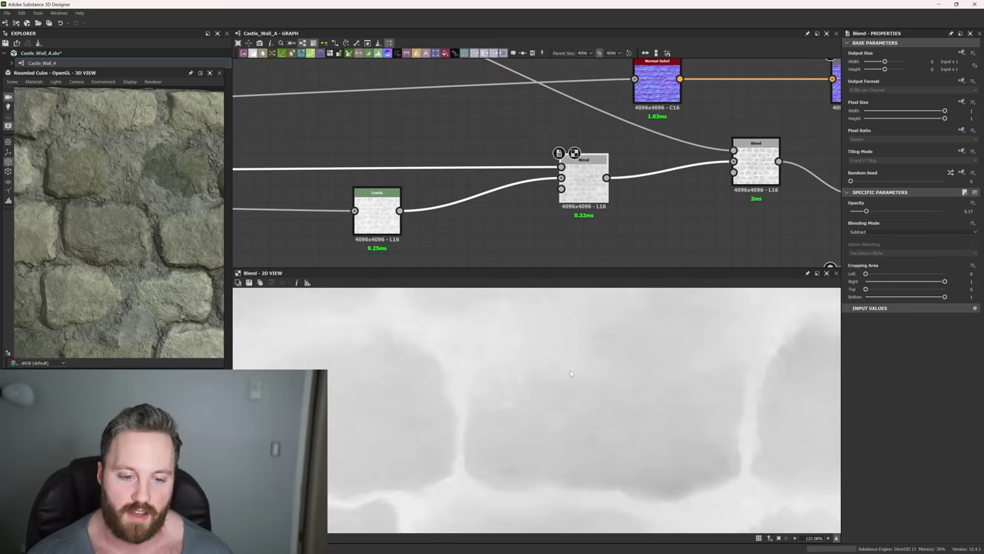
scroll(560, 379, up, 1)
scroll(571, 417, up, 1)
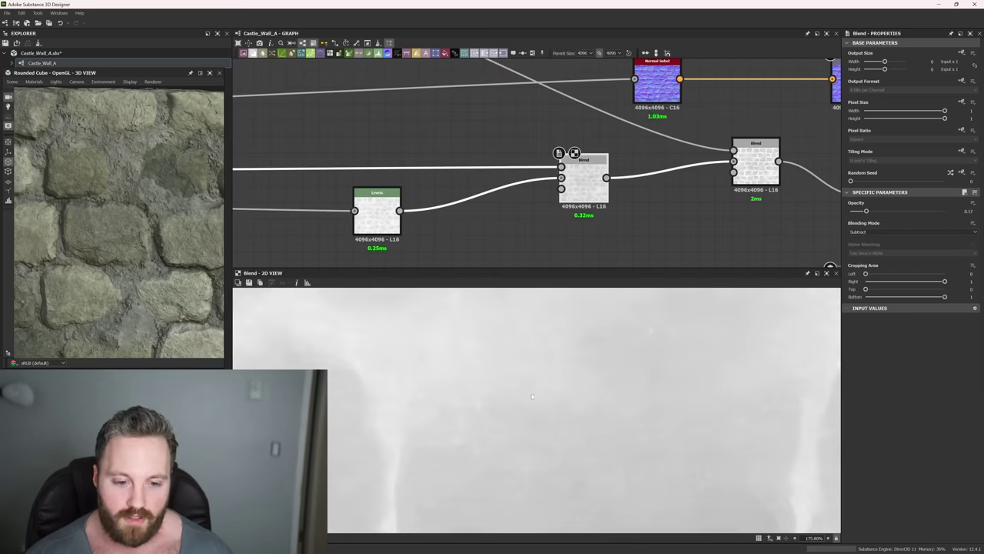
scroll(531, 398, down, 3)
middle_drag(682, 423, 640, 395)
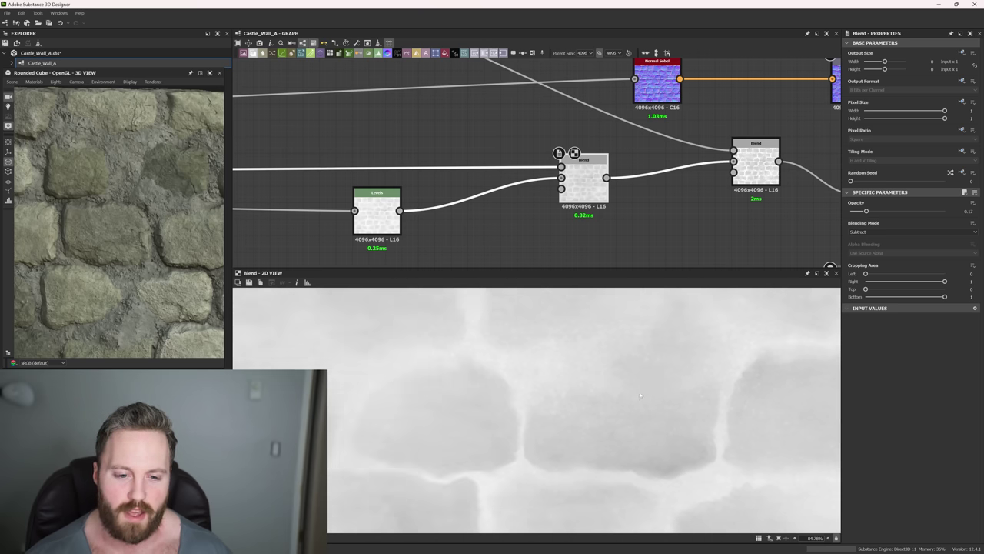
- Preview the Histogram Scan mask feeding the final roughness Blend and compare it with the Subtract Blend
middle_drag(734, 165, 569, 181)
click(607, 183)
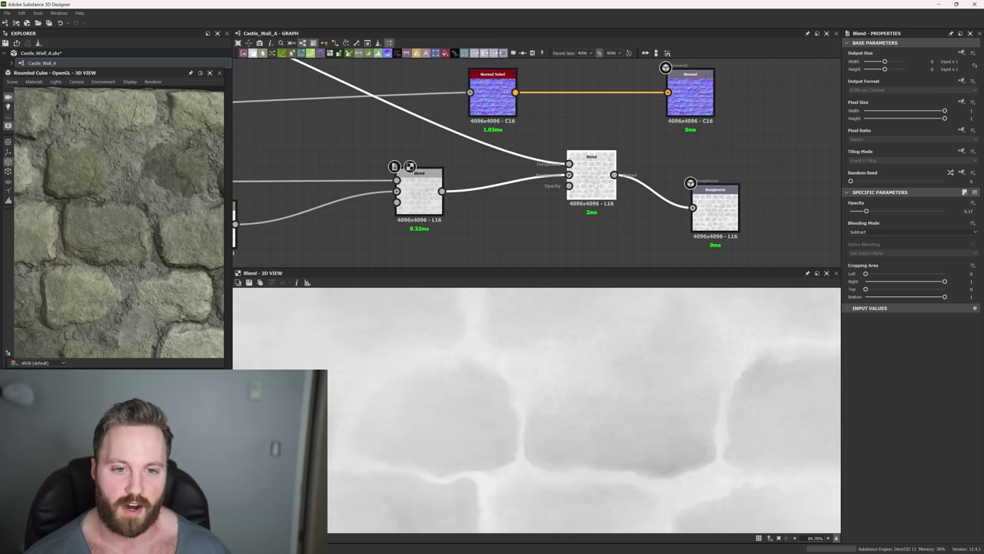
scroll(621, 360, down, 3)
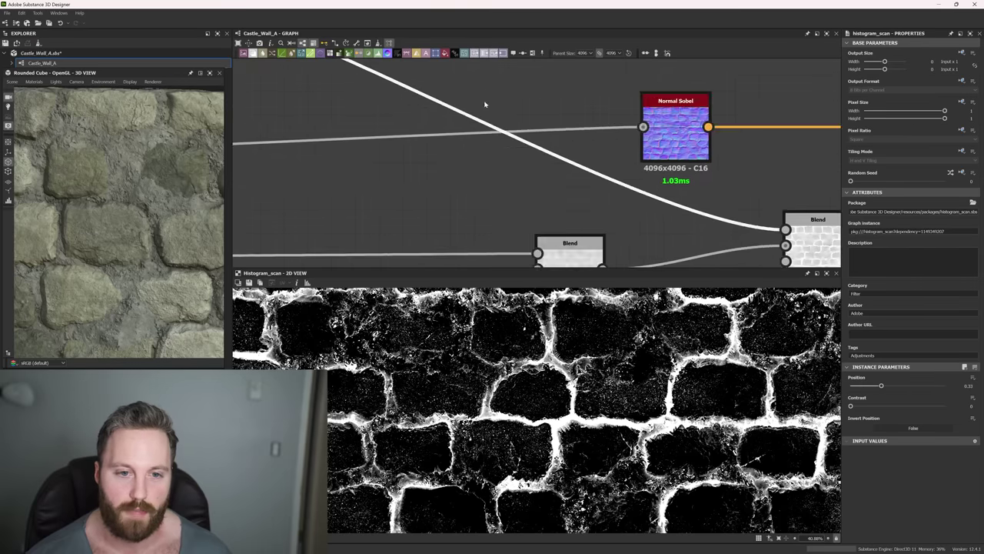
middle_drag(813, 254, 600, 164)
double_click(604, 169)
double_click(360, 186)
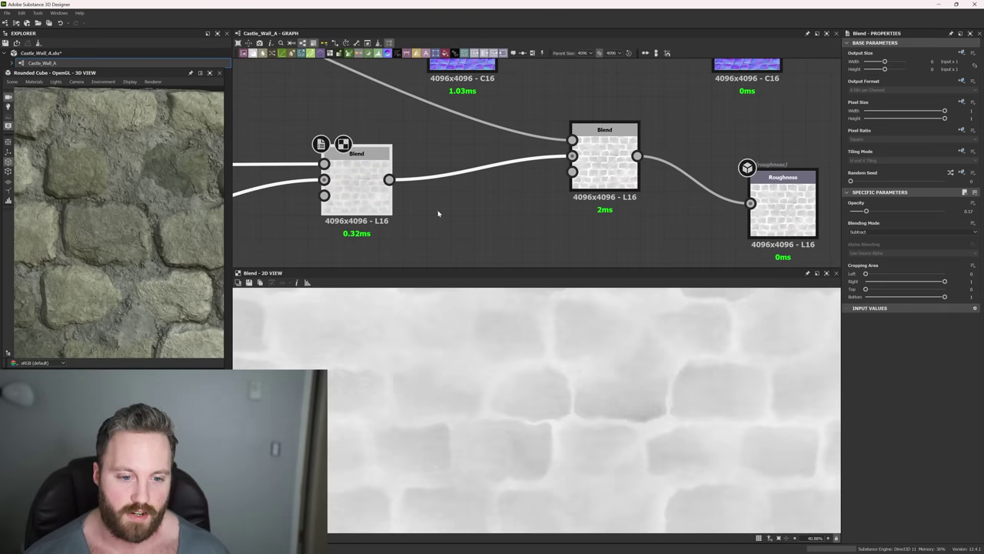
- Preview the final Add (Linear Dodge) Blend feeding the Roughness output and inspect the mortar lines
click(612, 183)
double_click(612, 182)
scroll(581, 421, up, 3)
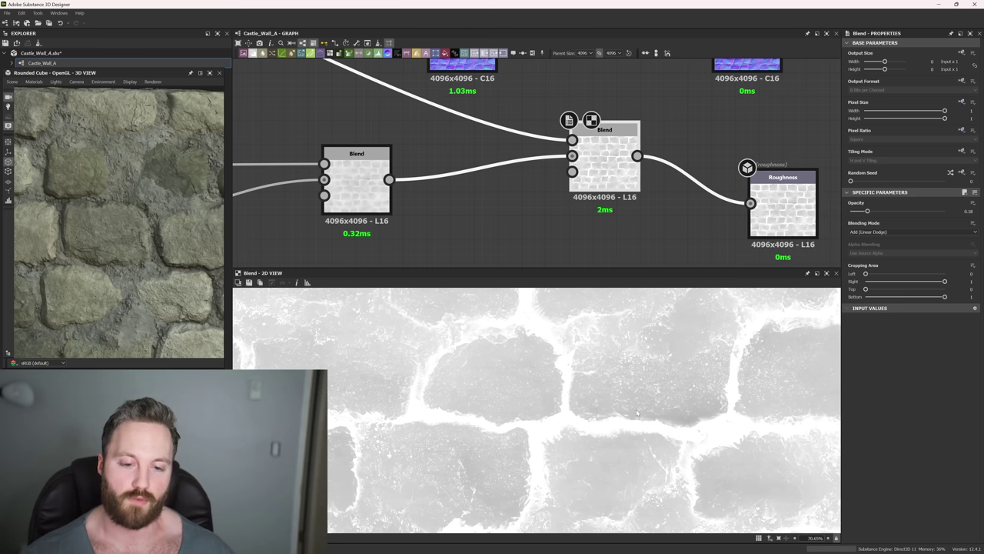
- Go past the Metallic output and preview the Ambient Occlusion (HBAO) node
scroll(671, 178, down, 2)
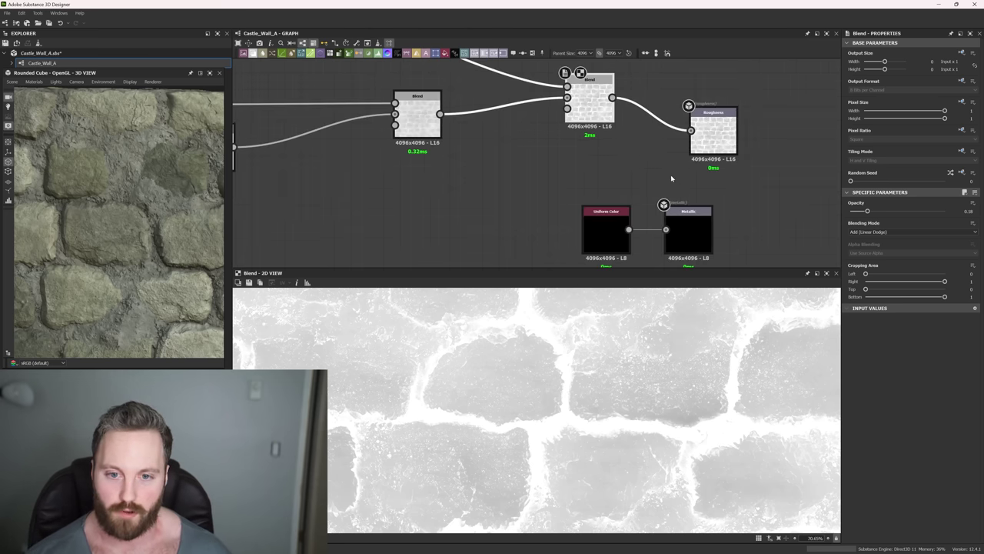
scroll(671, 178, down, 3)
middle_drag(671, 179, 673, 81)
scroll(610, 174, up, 3)
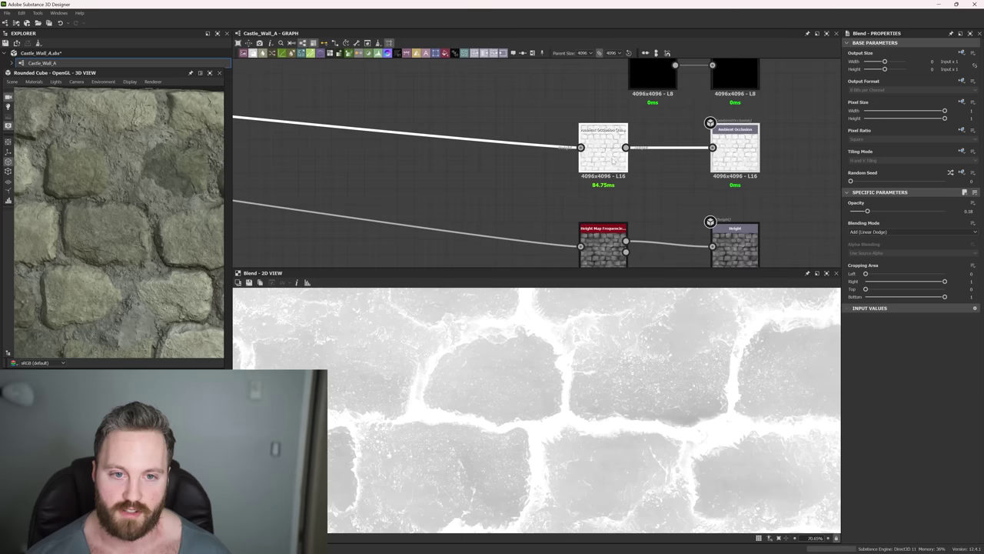
double_click(612, 159)
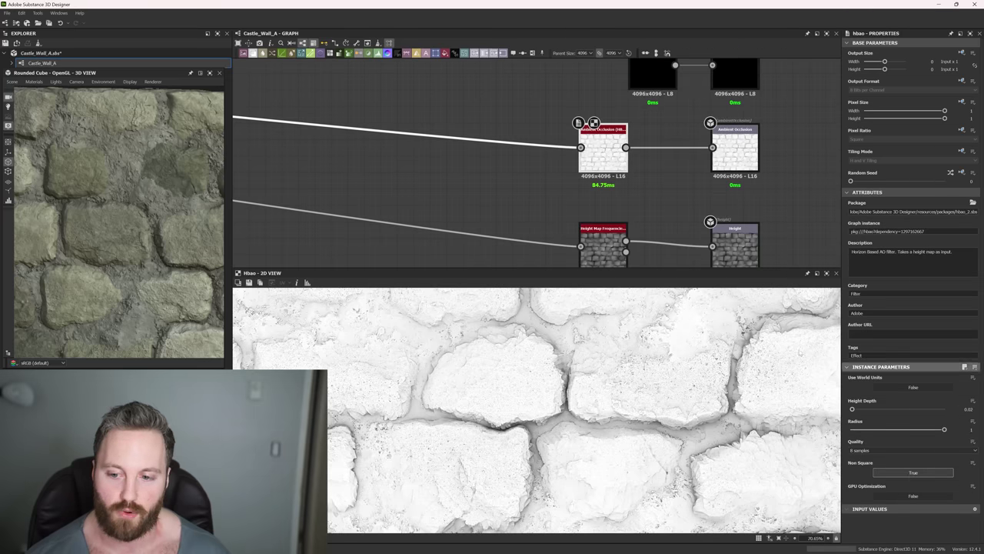
- Preview the Height output and the Height Map Frequencies Mapper node that feeds it
middle_drag(628, 198, 618, 144)
double_click(730, 199)
double_click(604, 203)
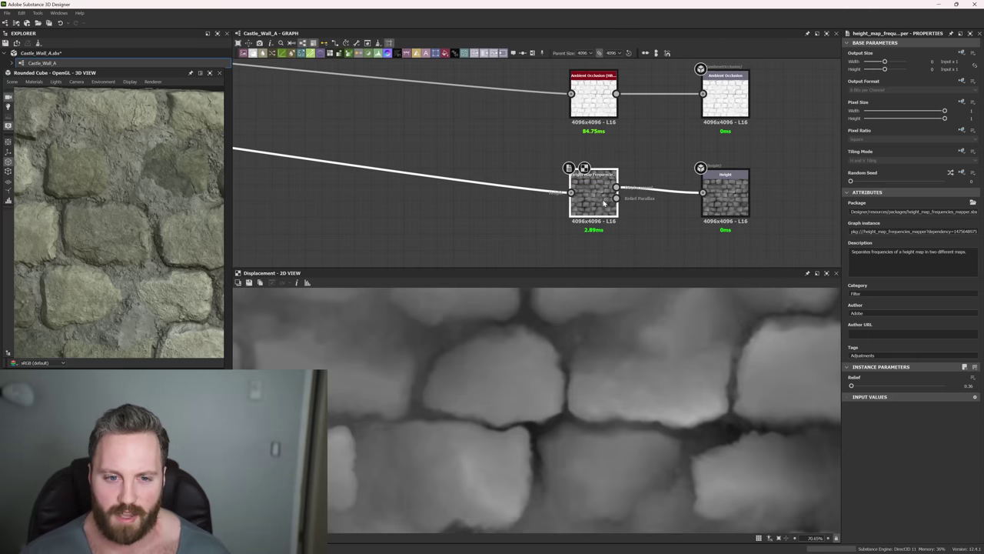
- Trace the height chain back to the Mortar Height Blend frame, return to the Height output and view all outputs together
scroll(427, 163, down, 4)
middle_drag(367, 154, 696, 169)
middle_drag(492, 156, 700, 198)
middle_drag(427, 167, 657, 203)
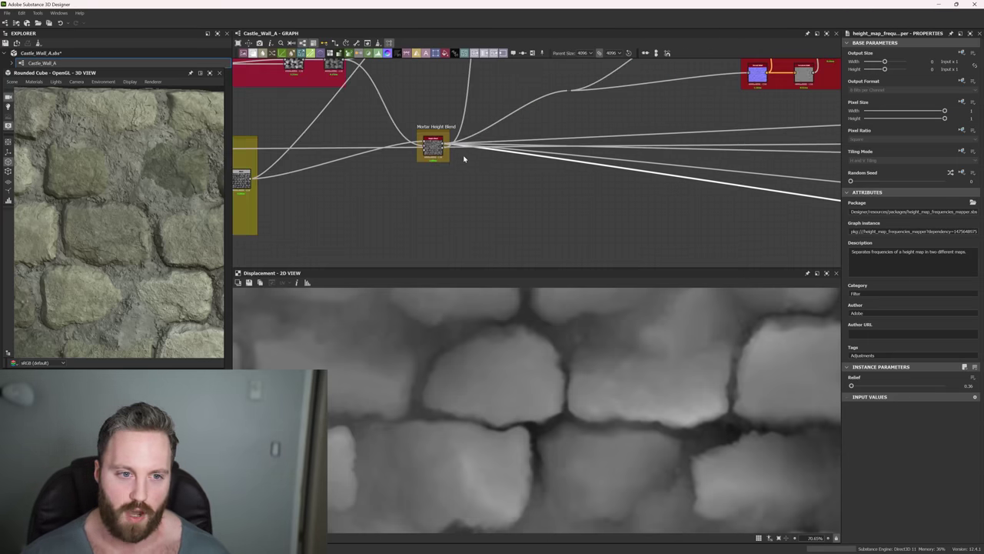
middle_drag(464, 158, 501, 172)
middle_drag(672, 197, 604, 196)
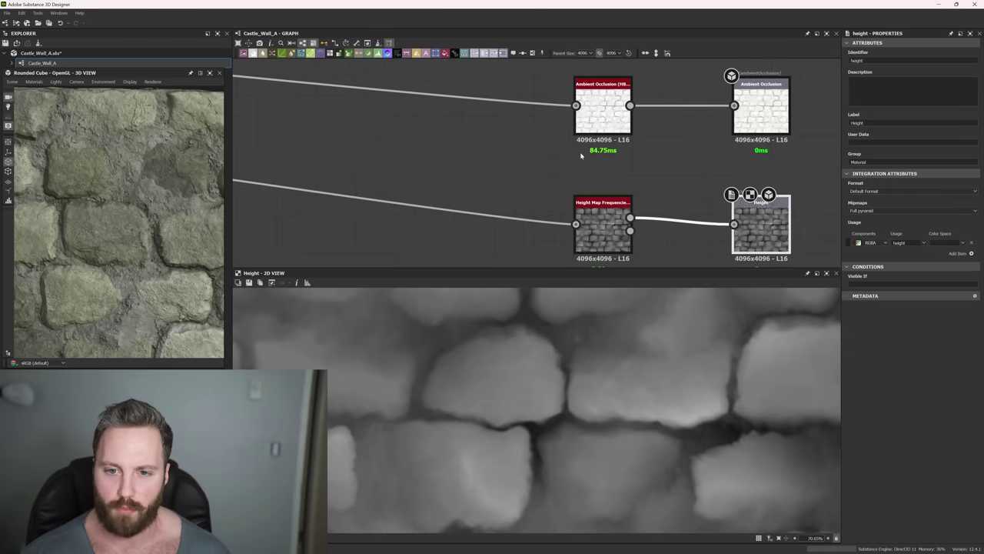
scroll(565, 158, down, 6)
middle_drag(526, 152, 570, 205)
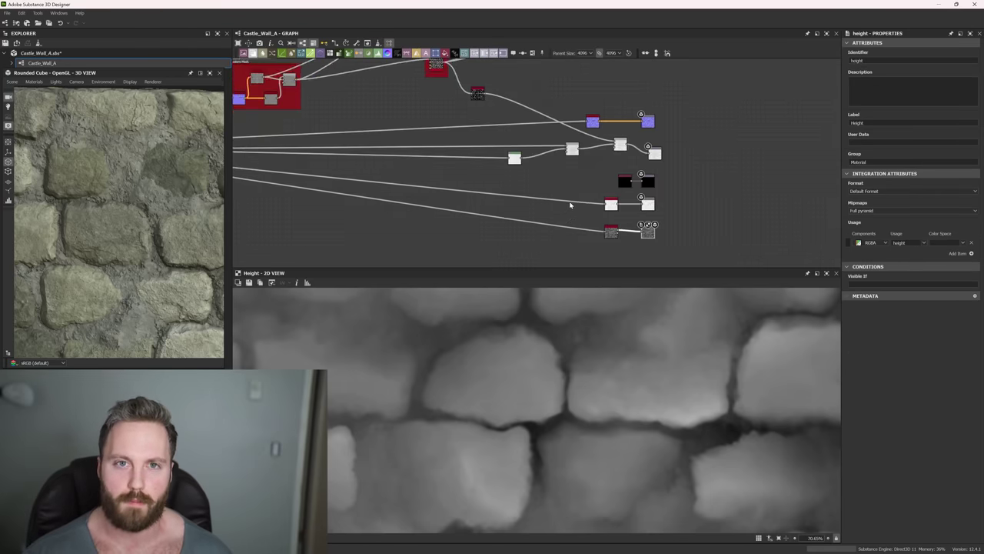